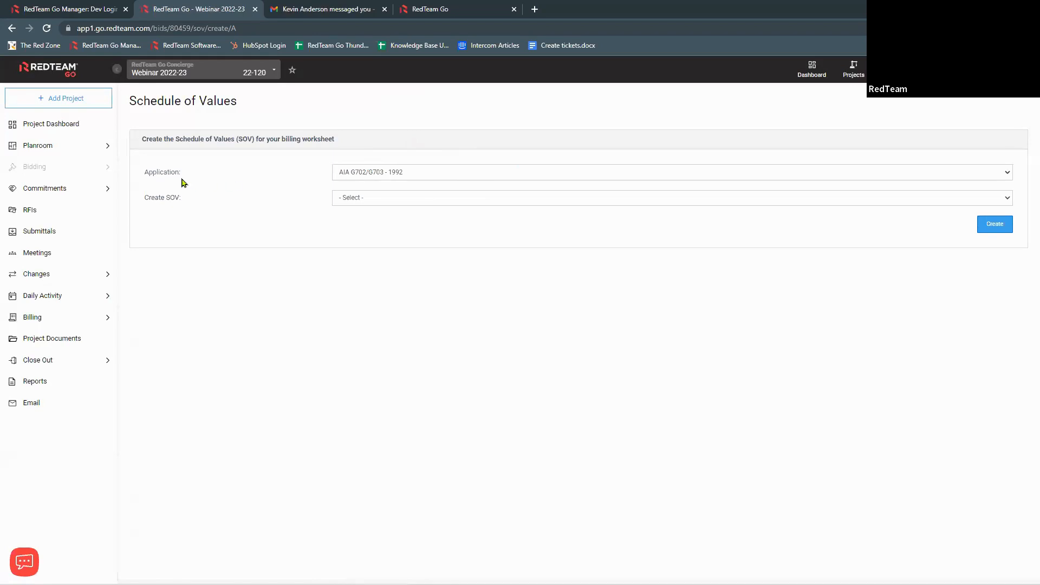
Step: Create the schedule of values with the Cost Plus Owner Bill application, organized By Division with separate profit line
{"action": "left_click", "coordinate": [441, 173]}
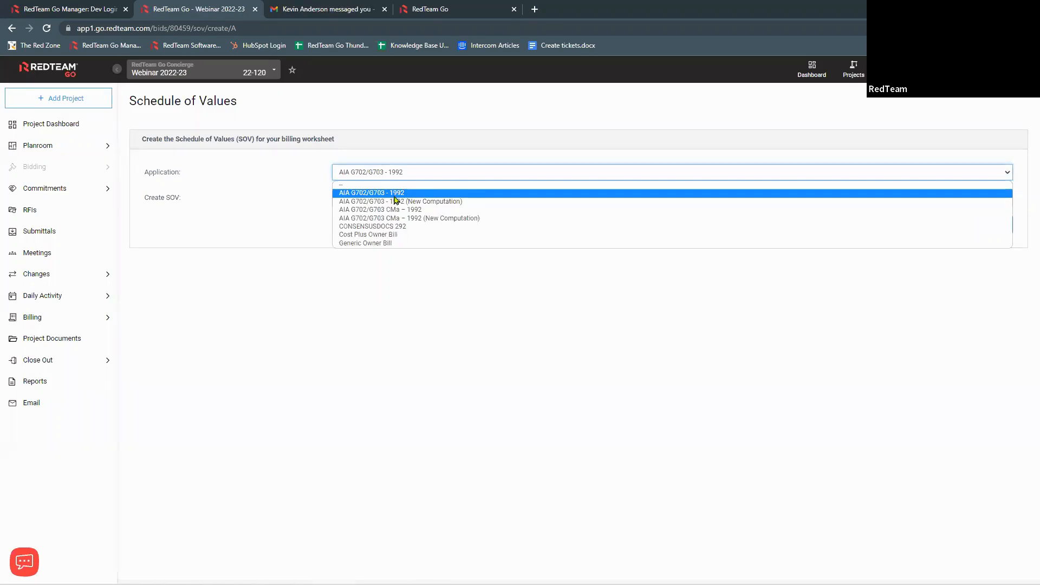
{"action": "left_click", "coordinate": [395, 235]}
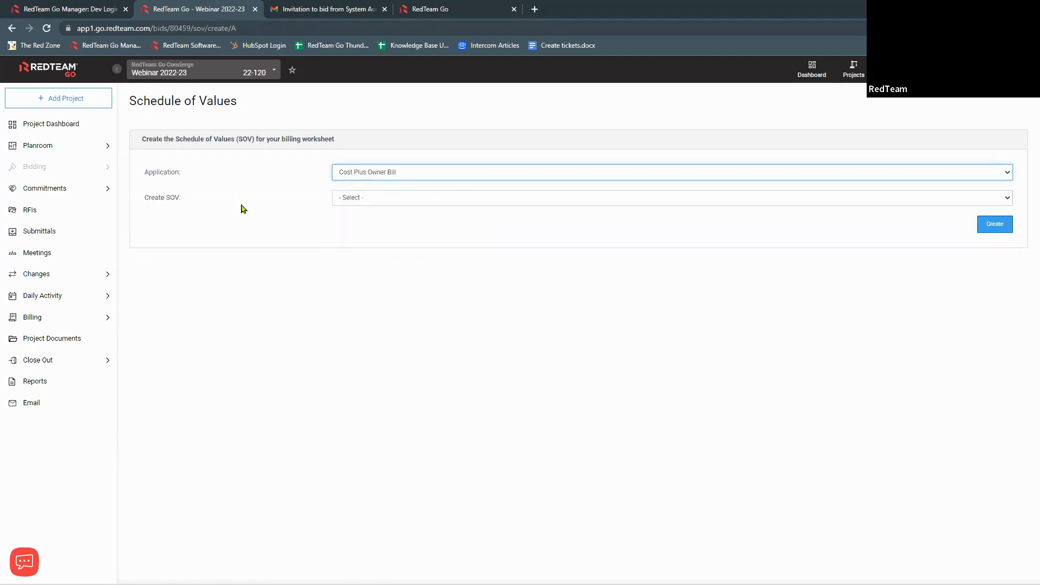
{"action": "left_click", "coordinate": [410, 199]}
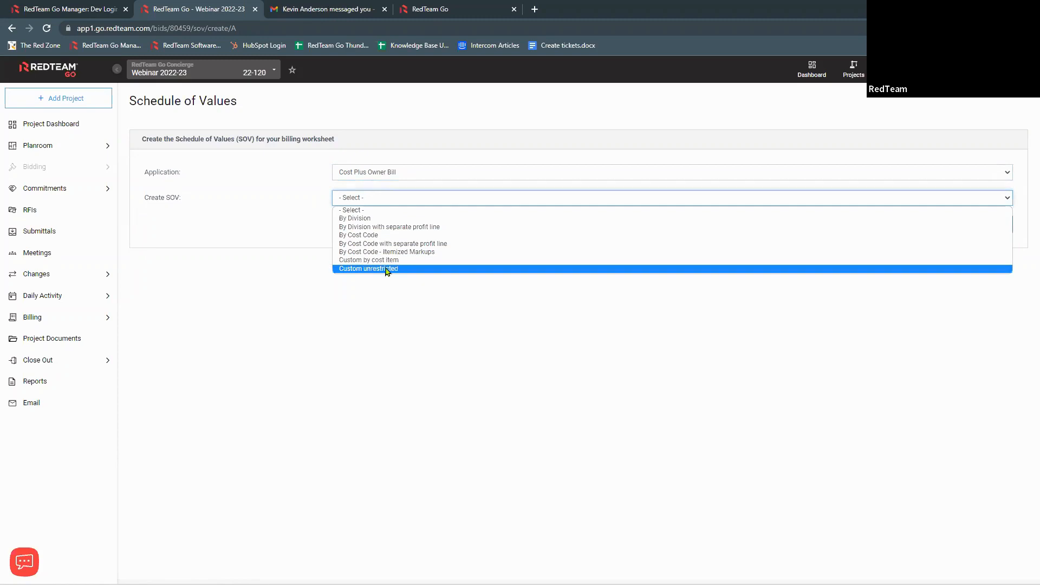
{"action": "left_click", "coordinate": [371, 227]}
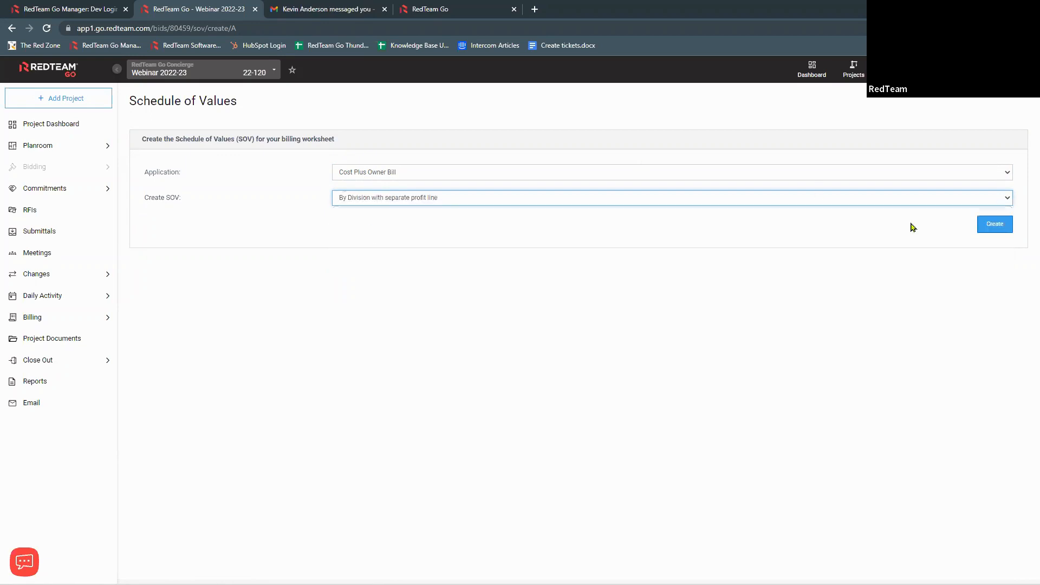
{"action": "left_click", "coordinate": [991, 226]}
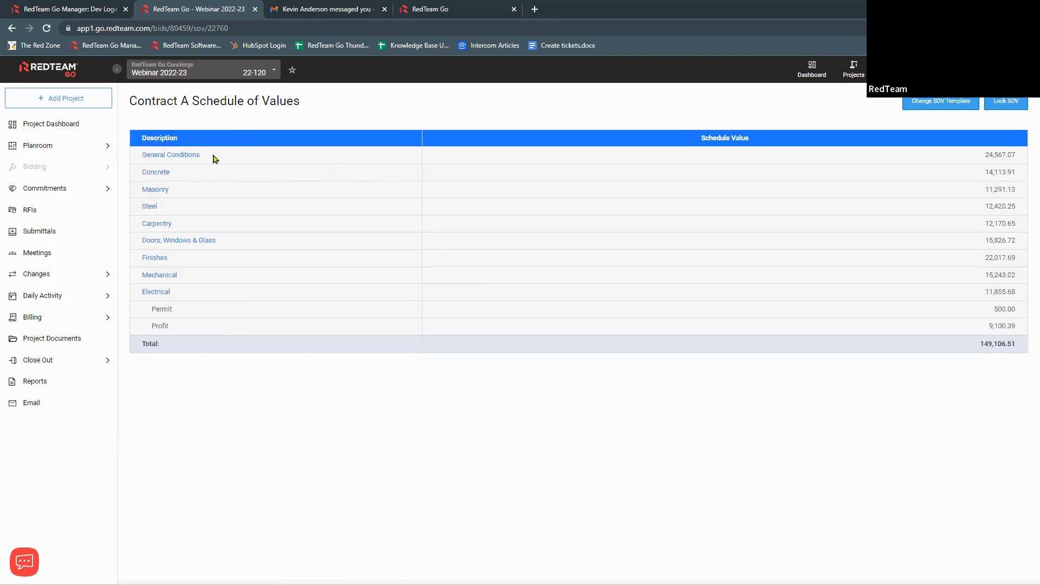
Step: Check the cost items under the General Conditions and Concrete divisions and lock the schedule of values
{"action": "left_click", "coordinate": [180, 156]}
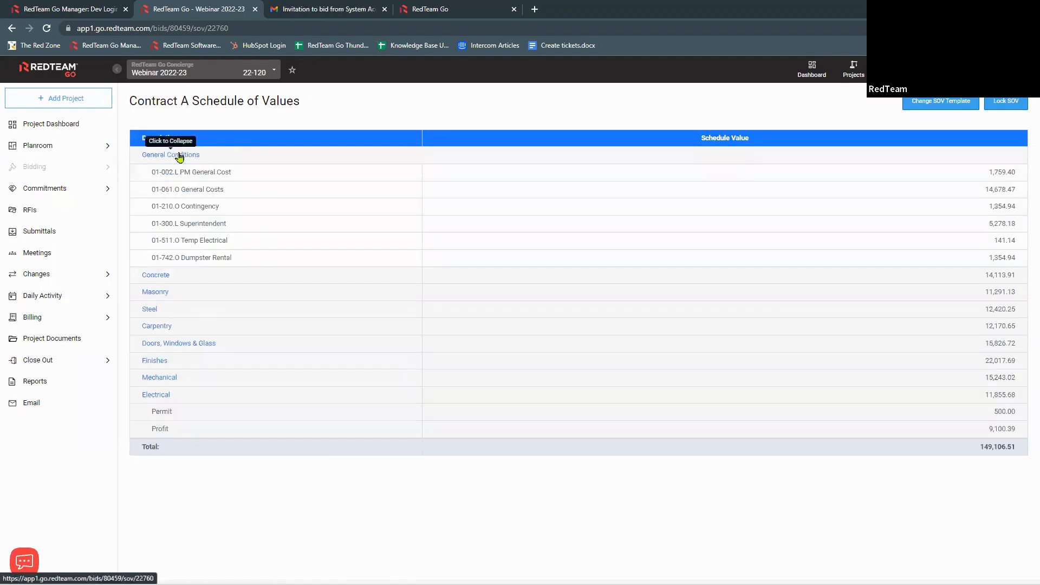
{"action": "left_click", "coordinate": [161, 279]}
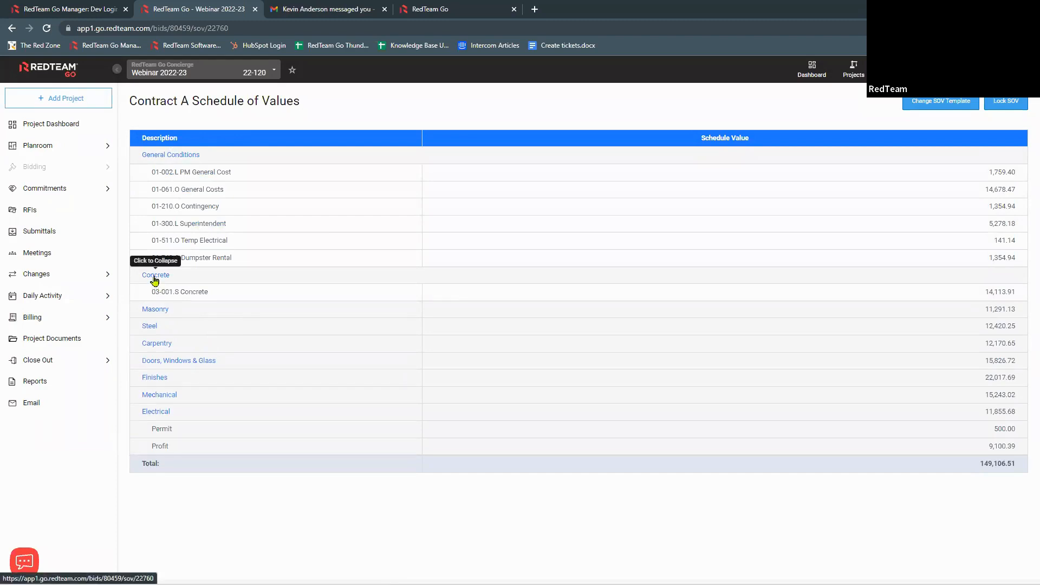
{"action": "left_click", "coordinate": [154, 279]}
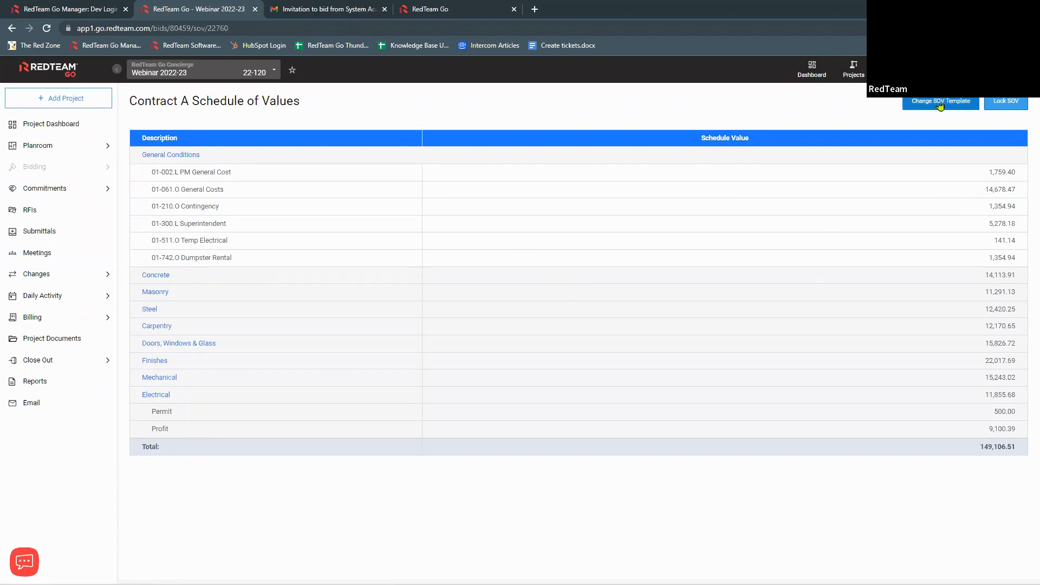
{"action": "left_click", "coordinate": [1001, 104]}
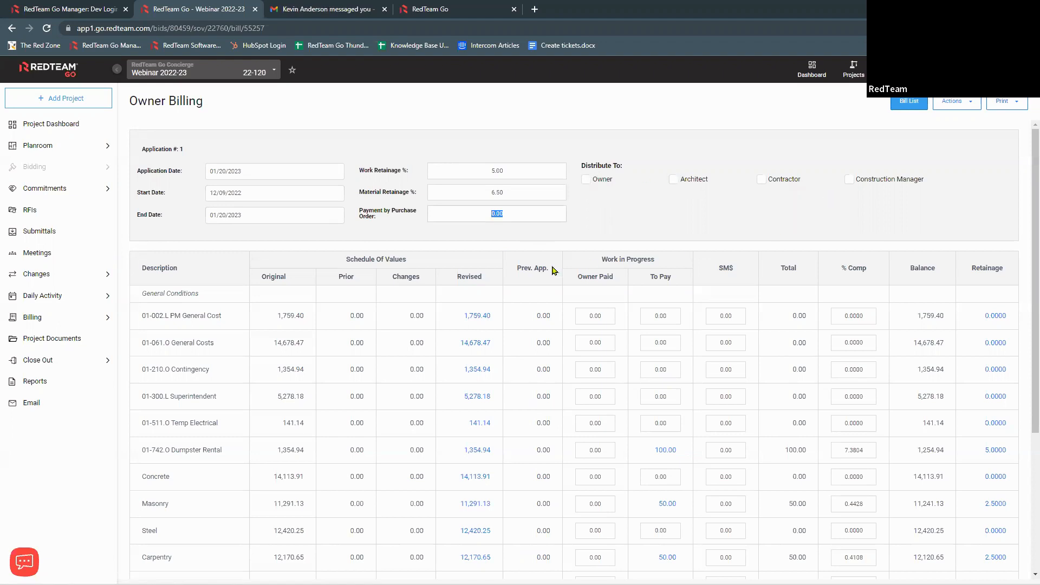
Step: Examine the owner bill for Application 1, from its dates and retainage through the division lines to the grand total
{"action": "scroll", "coordinate": [508, 394], "scroll_direction": "down", "scroll_amount": 1}
{"action": "scroll", "coordinate": [509, 395], "scroll_direction": "down", "scroll_amount": 1}
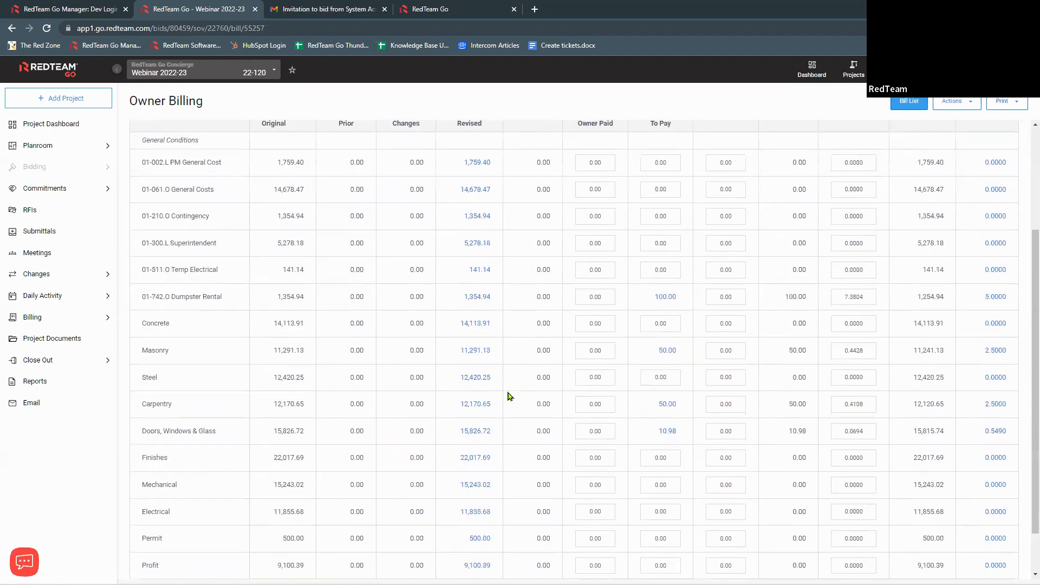
{"action": "scroll", "coordinate": [508, 395], "scroll_direction": "up", "scroll_amount": 2}
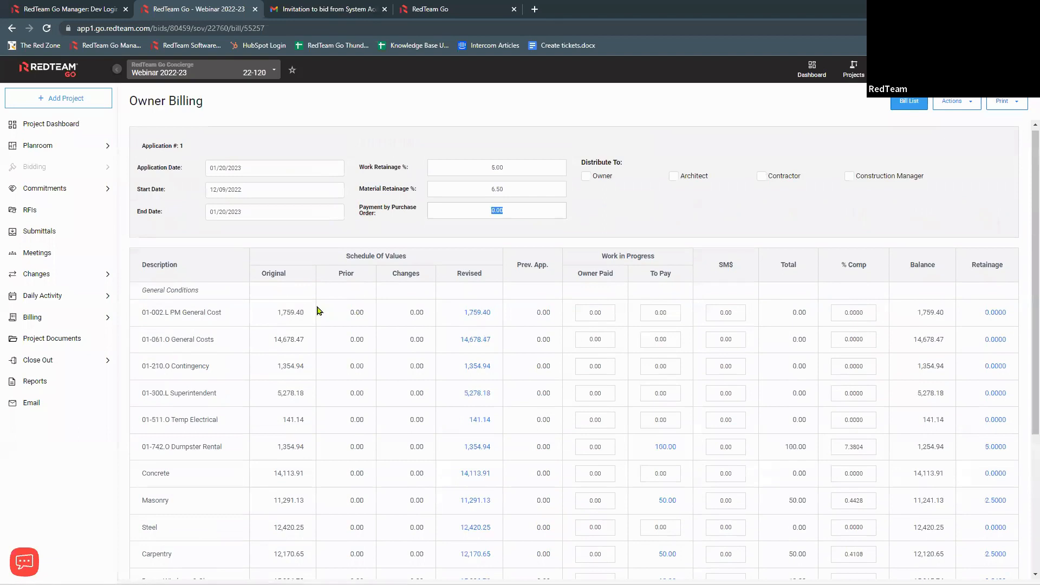
{"action": "scroll", "coordinate": [212, 306], "scroll_direction": "down", "scroll_amount": 1}
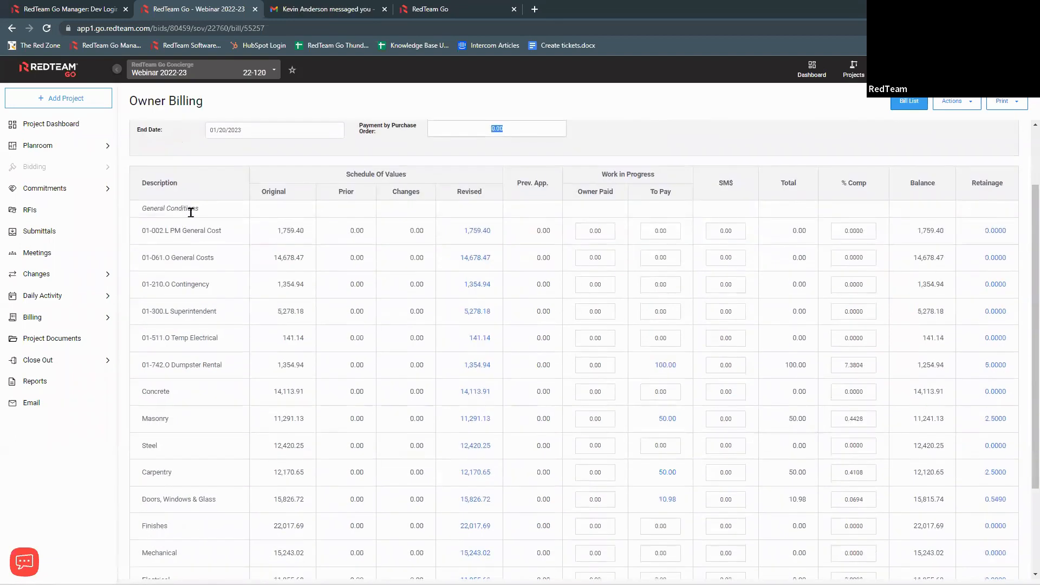
{"action": "scroll", "coordinate": [187, 412], "scroll_direction": "down", "scroll_amount": 1}
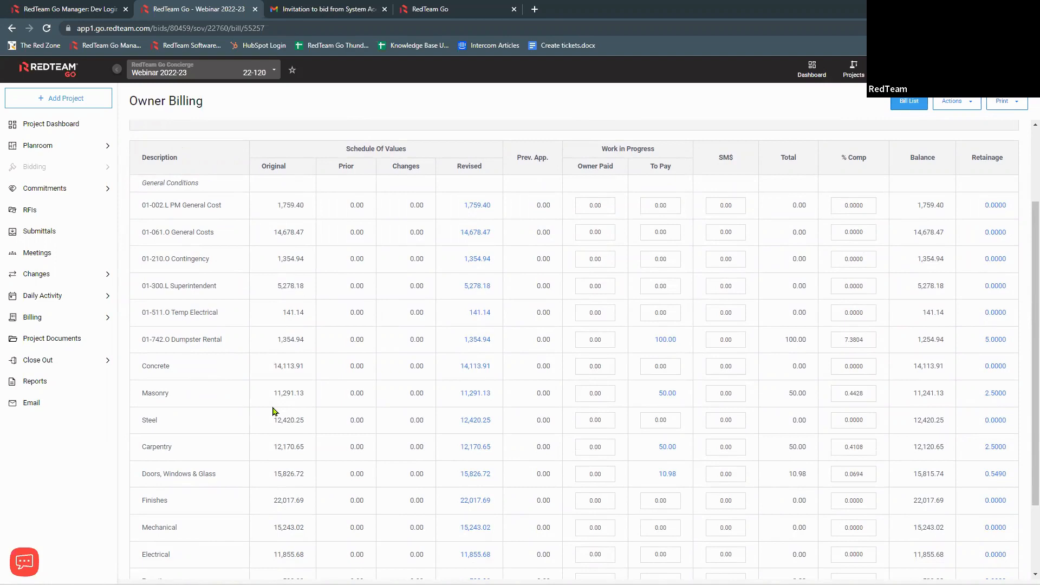
{"action": "scroll", "coordinate": [286, 541], "scroll_direction": "down", "scroll_amount": 3}
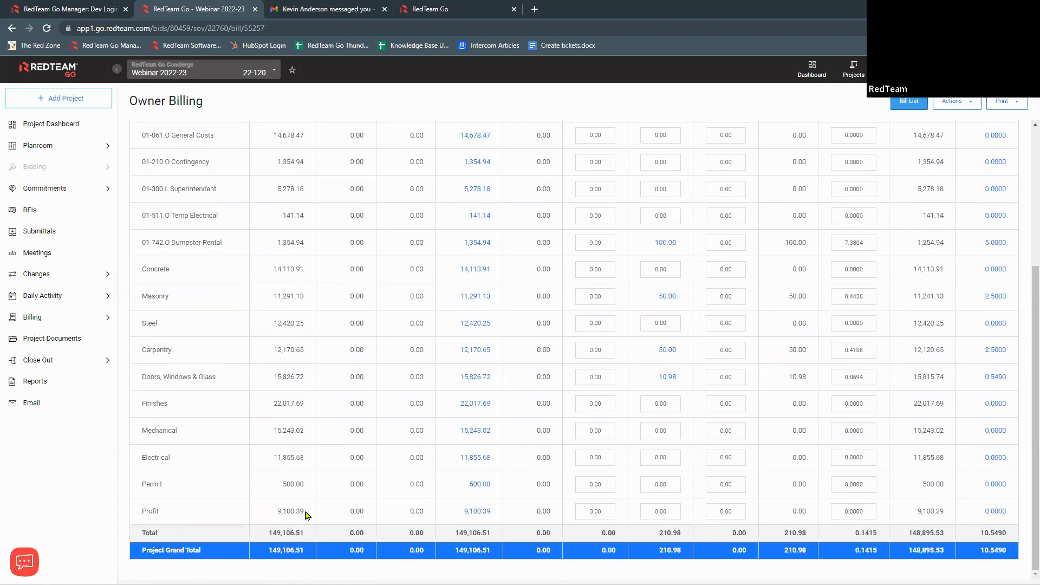
{"action": "scroll", "coordinate": [304, 511], "scroll_direction": "up", "scroll_amount": 4}
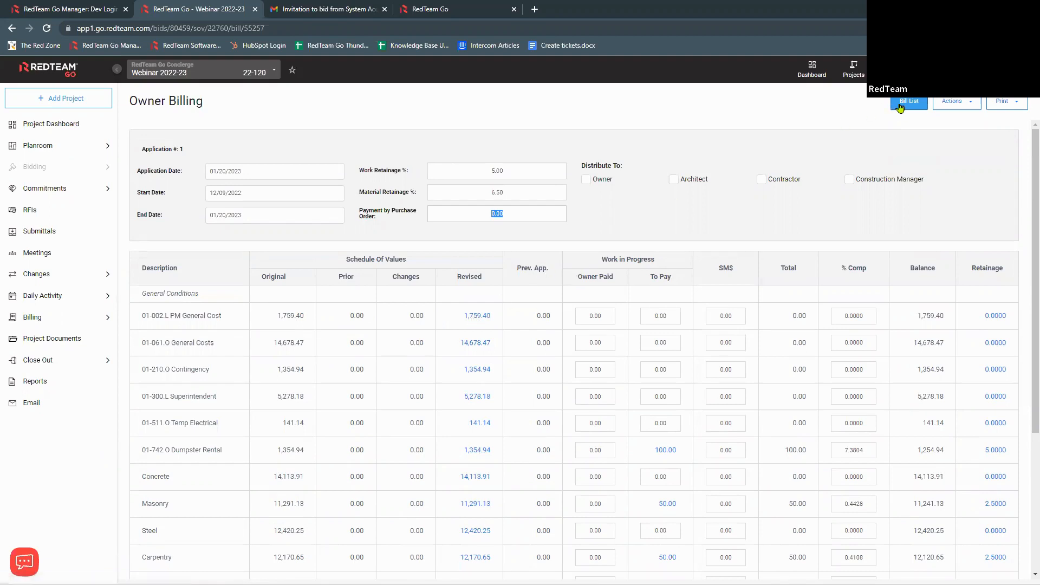
Step: Add Change Order 1, CO1 playground eqip, to the owner bill
{"action": "left_click", "coordinate": [951, 106]}
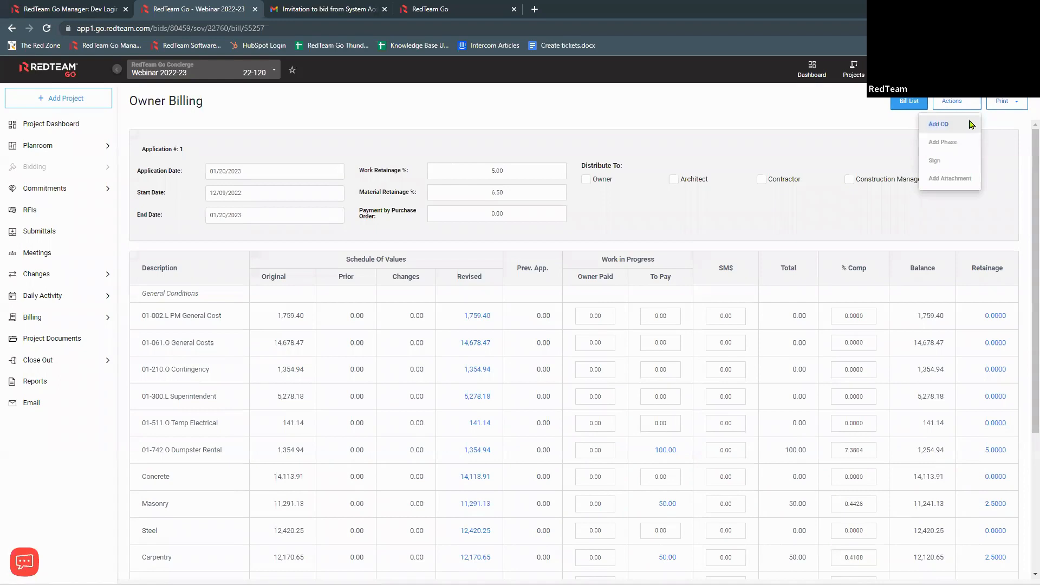
{"action": "left_click", "coordinate": [947, 130]}
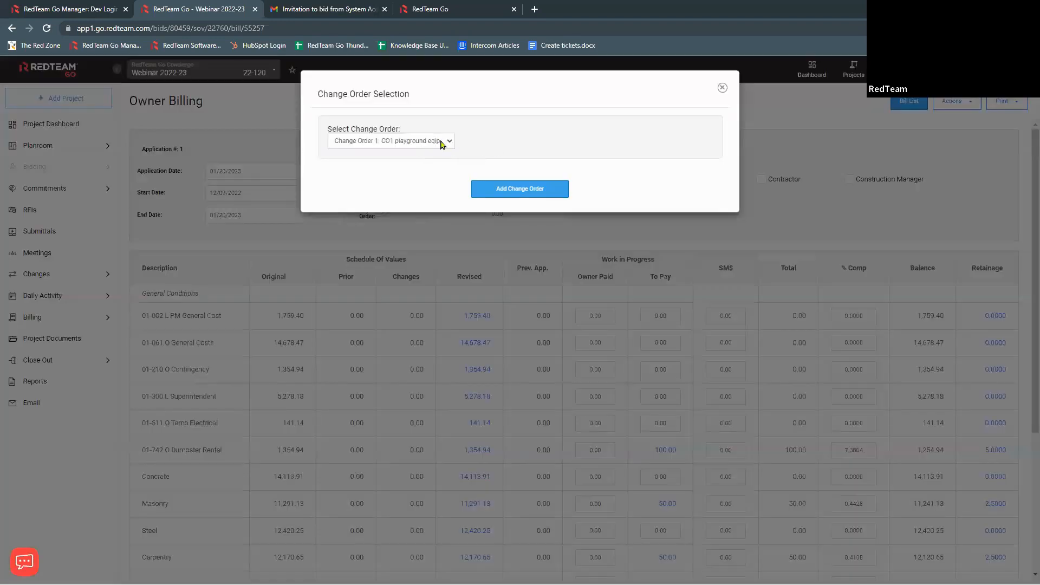
{"action": "left_click", "coordinate": [443, 144]}
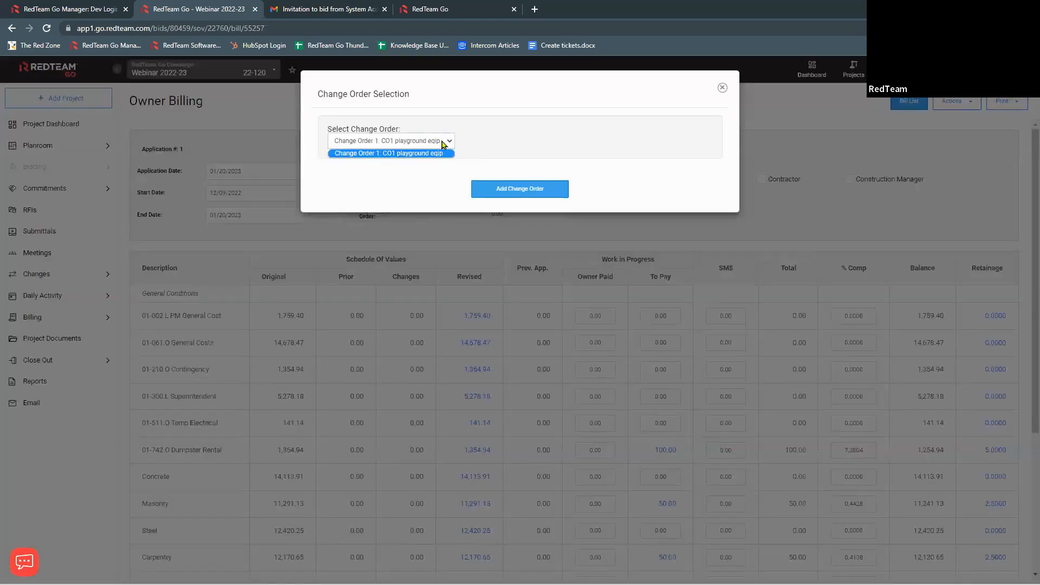
{"action": "left_click", "coordinate": [444, 144]}
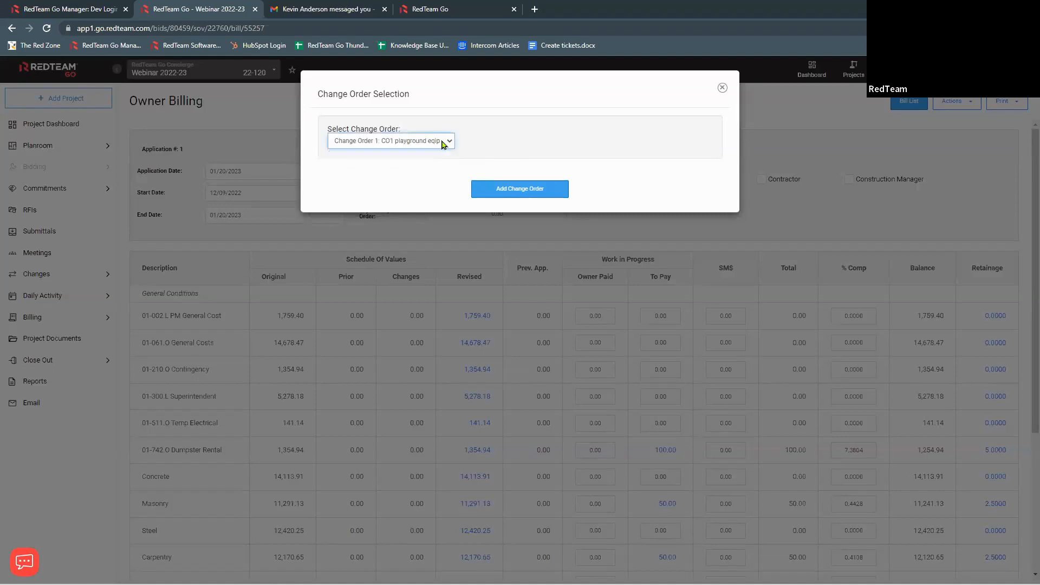
{"action": "left_click", "coordinate": [530, 191]}
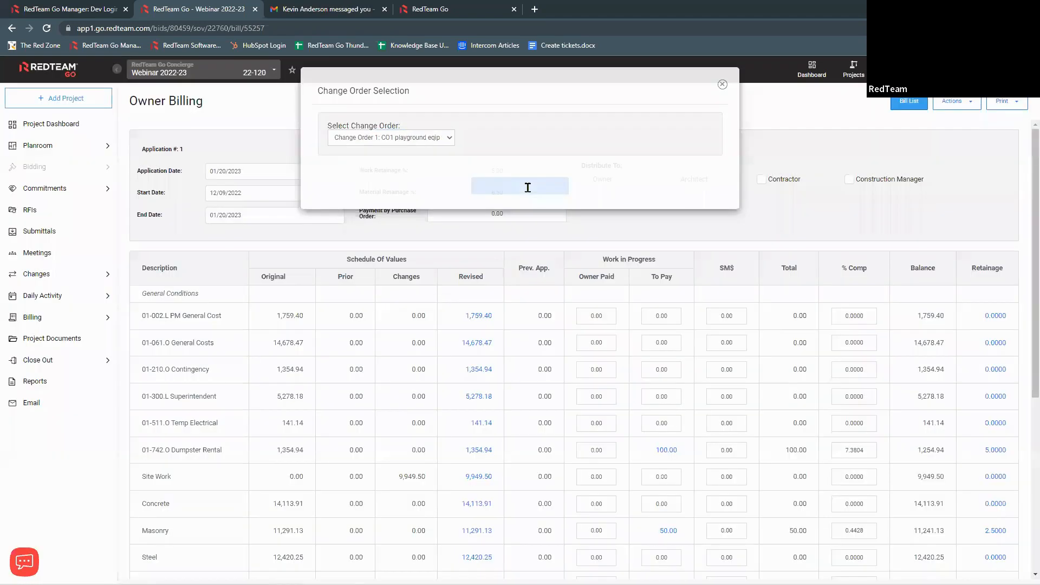
Step: Examine the change order's effect in the Changes column and the breakdown of the Site Work line's revised amount
{"action": "scroll", "coordinate": [388, 458], "scroll_direction": "down", "scroll_amount": 5}
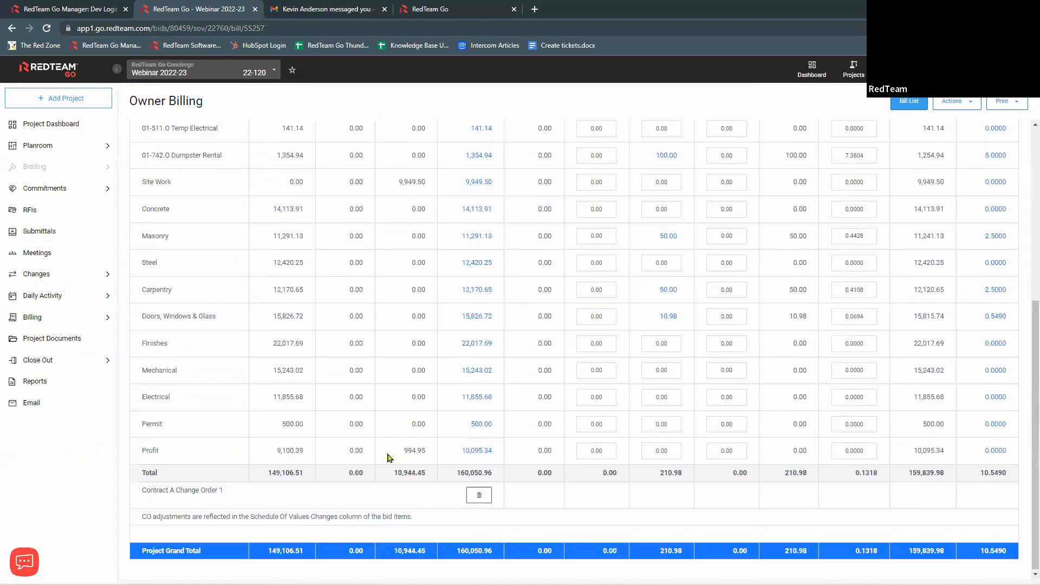
{"action": "scroll", "coordinate": [388, 457], "scroll_direction": "up", "scroll_amount": 1}
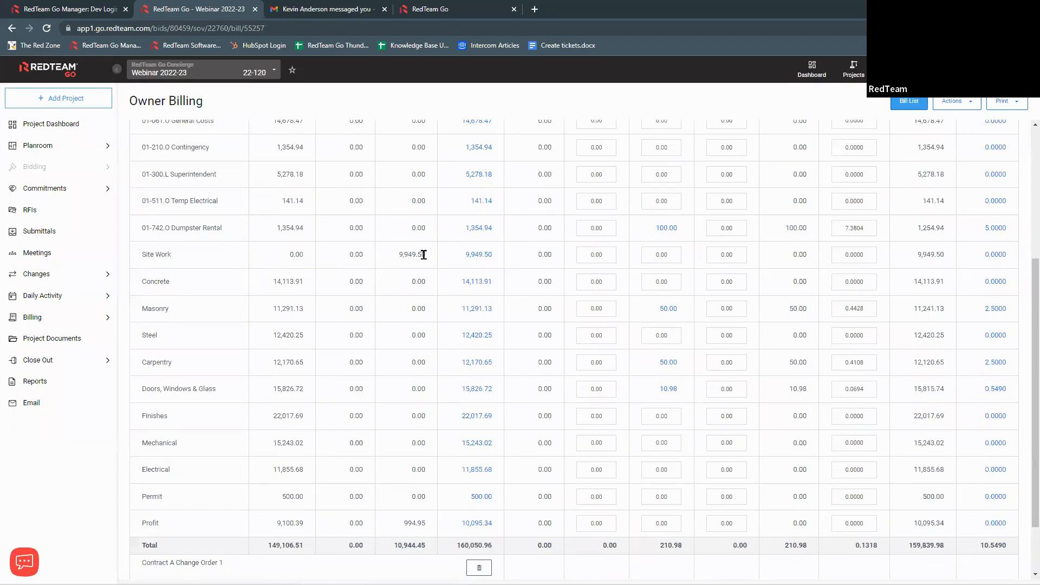
{"action": "scroll", "coordinate": [423, 255], "scroll_direction": "up", "scroll_amount": 3}
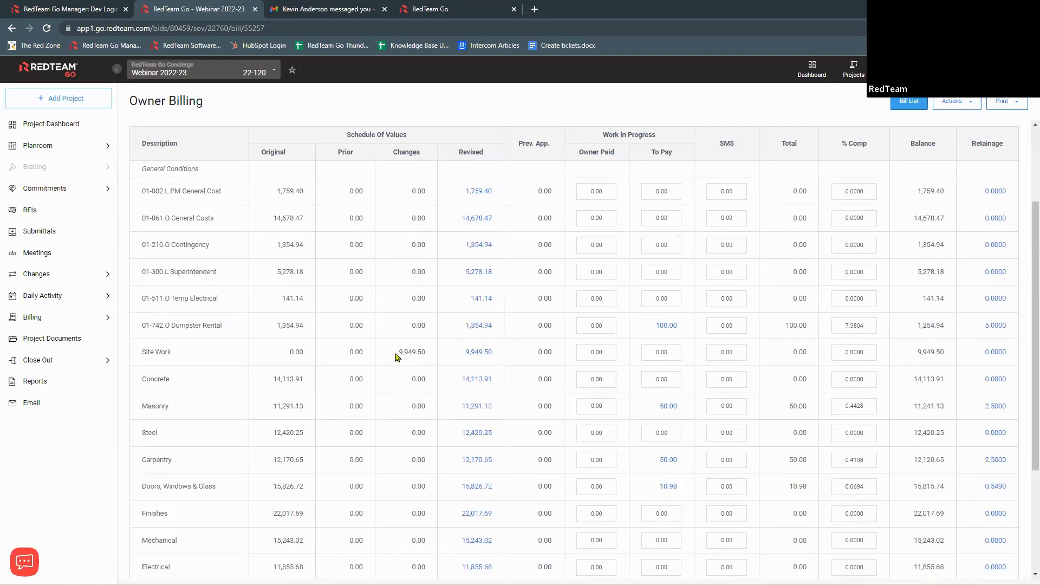
{"action": "left_click", "coordinate": [478, 352]}
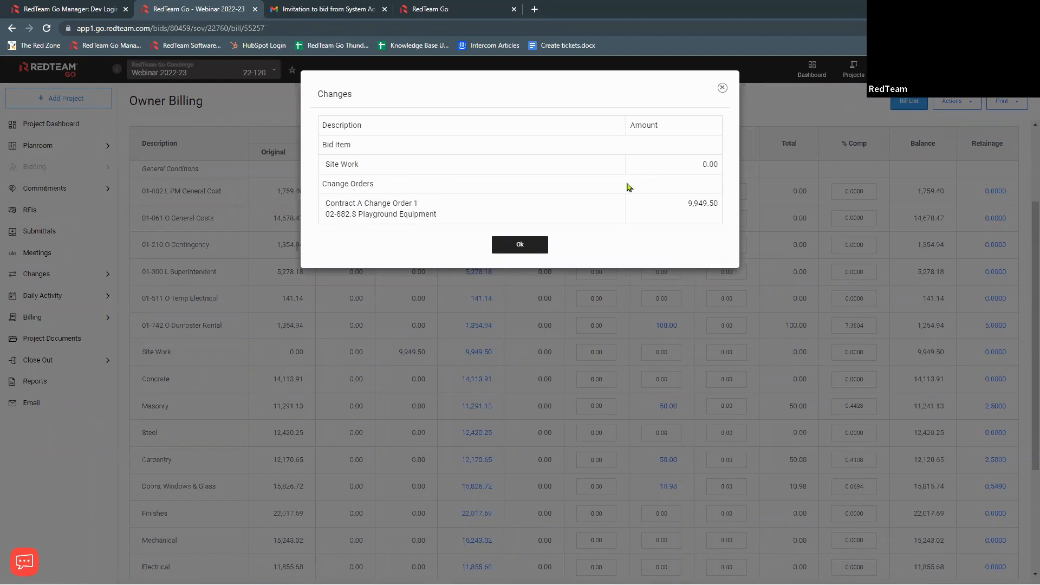
{"action": "left_click", "coordinate": [520, 245]}
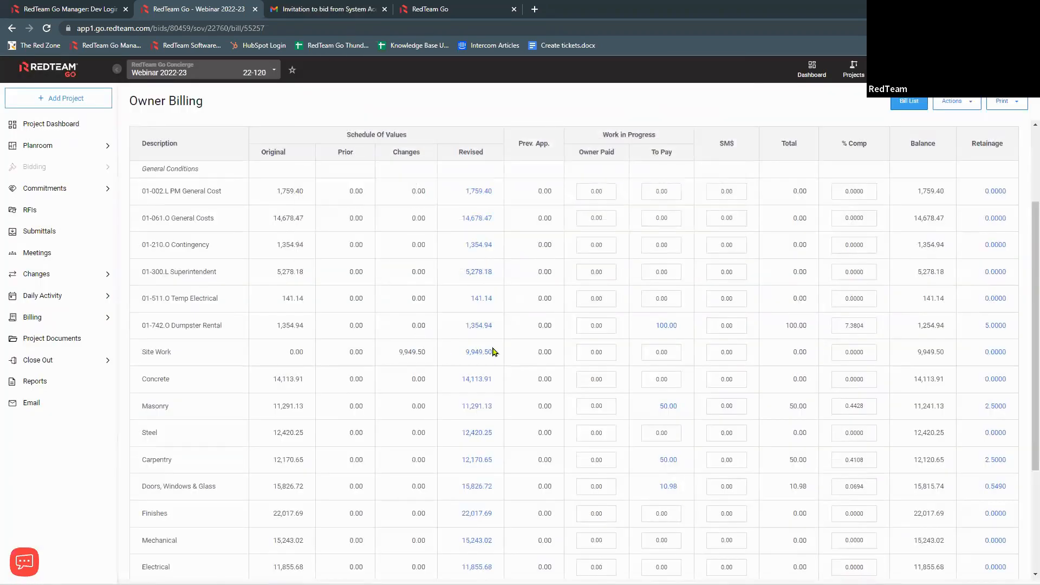
Step: Check the breakdown of the revised amounts for the PM General Cost and Concrete lines
{"action": "left_click", "coordinate": [476, 193]}
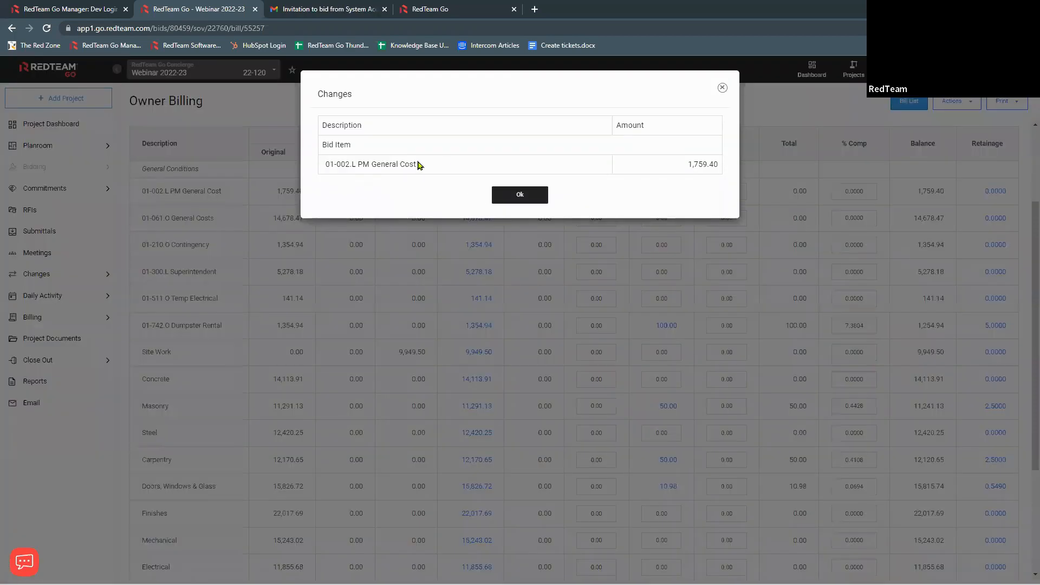
{"action": "left_click", "coordinate": [517, 194]}
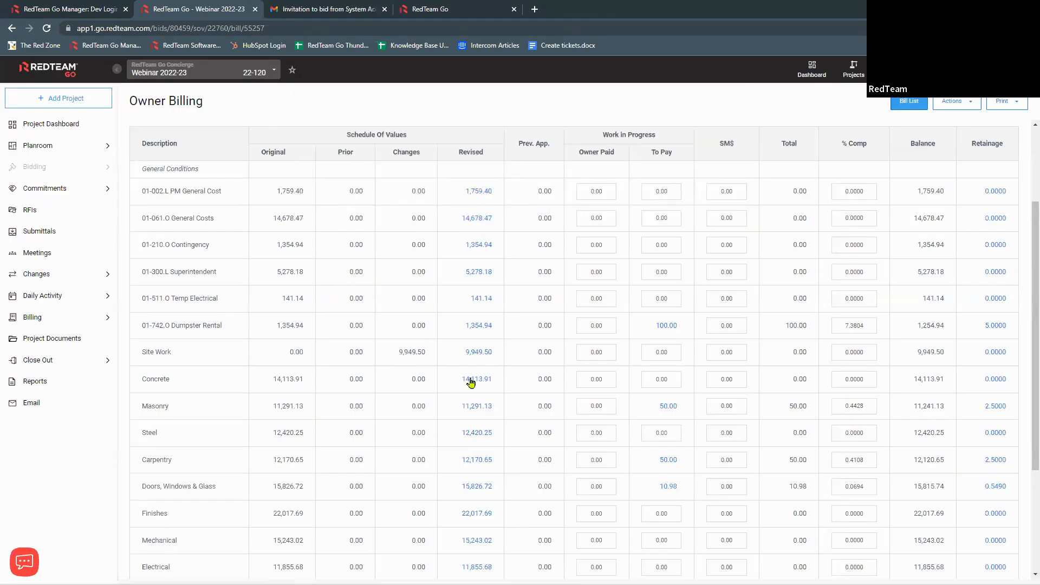
{"action": "left_click", "coordinate": [473, 379]}
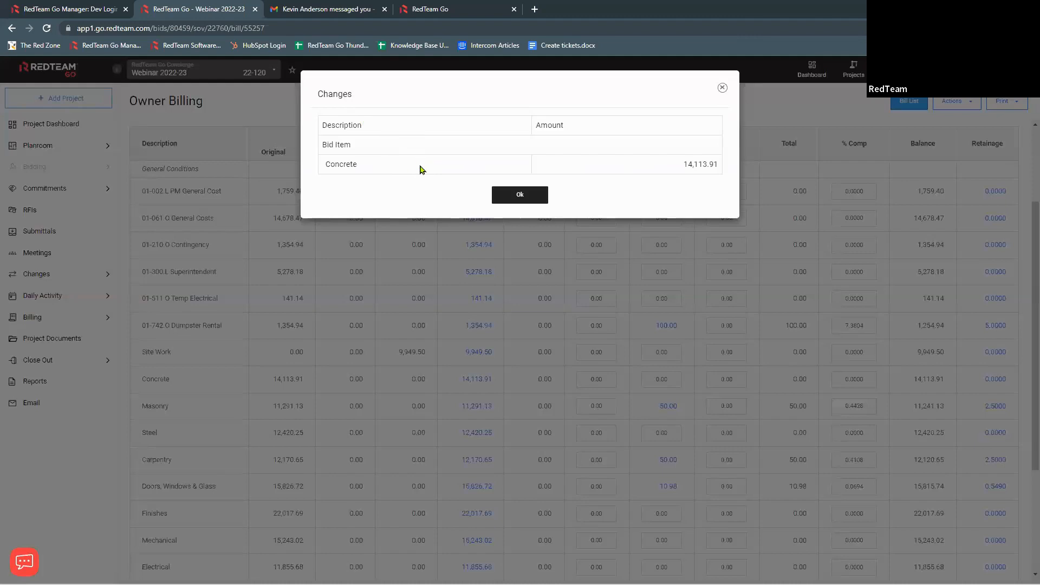
{"action": "left_click", "coordinate": [519, 196]}
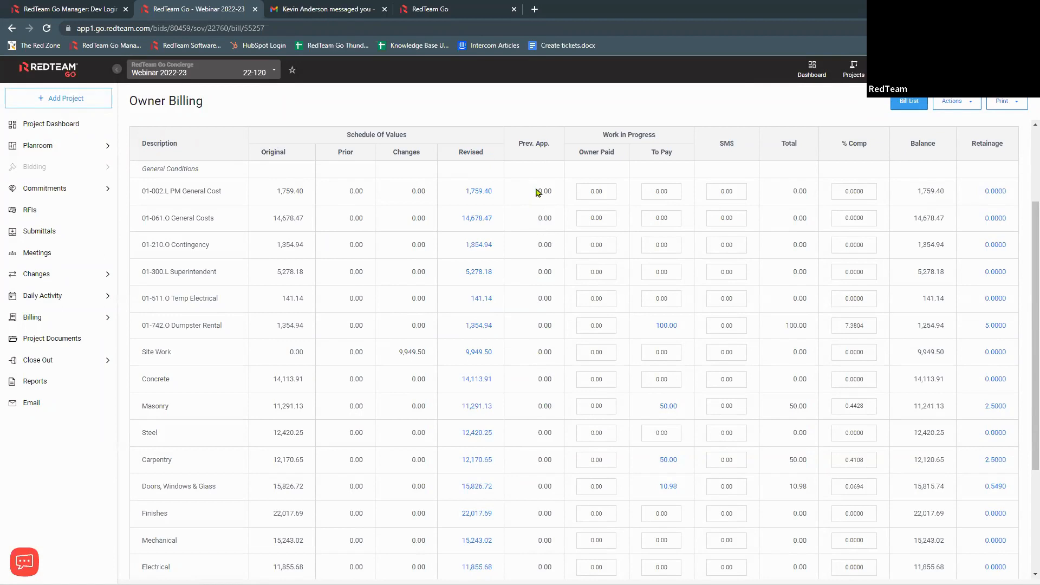
Step: Examine the Prev. App. and Work in Progress columns, including the Owner Paid and To Pay amounts for PM General Cost
{"action": "scroll", "coordinate": [535, 463], "scroll_direction": "down", "scroll_amount": 1}
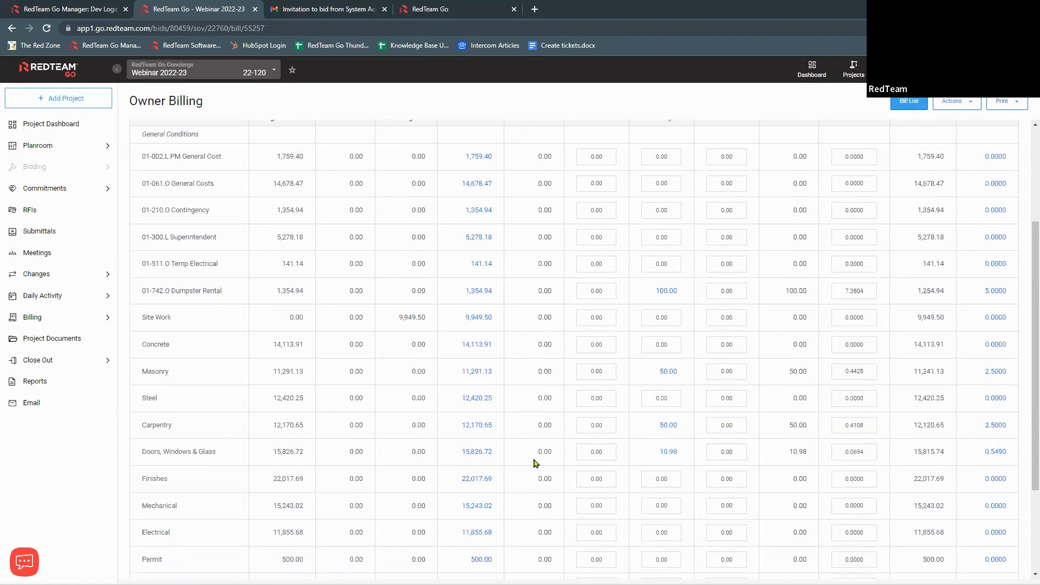
{"action": "scroll", "coordinate": [534, 463], "scroll_direction": "down", "scroll_amount": 3}
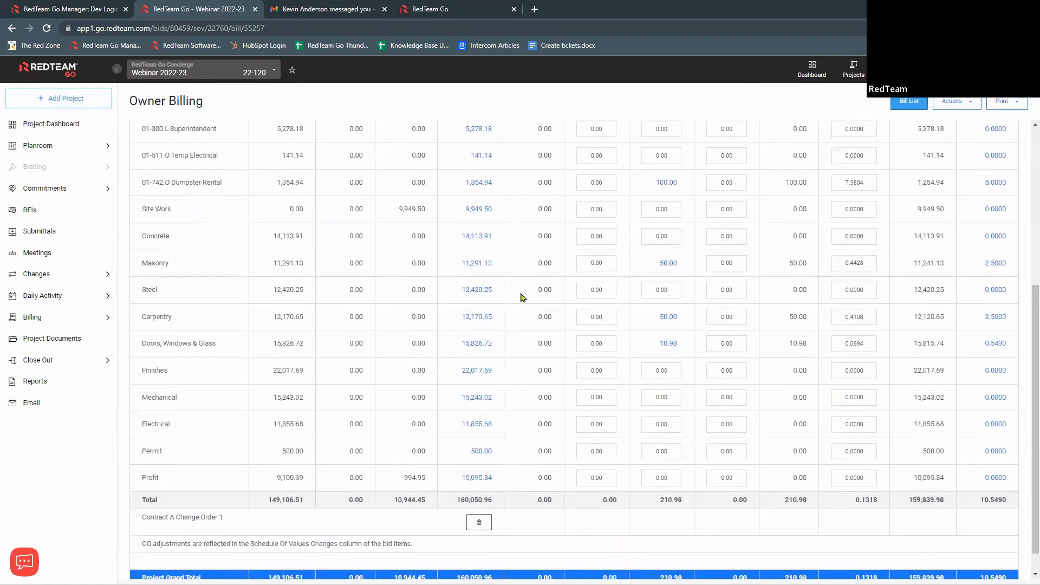
{"action": "scroll", "coordinate": [521, 297], "scroll_direction": "up", "scroll_amount": 6}
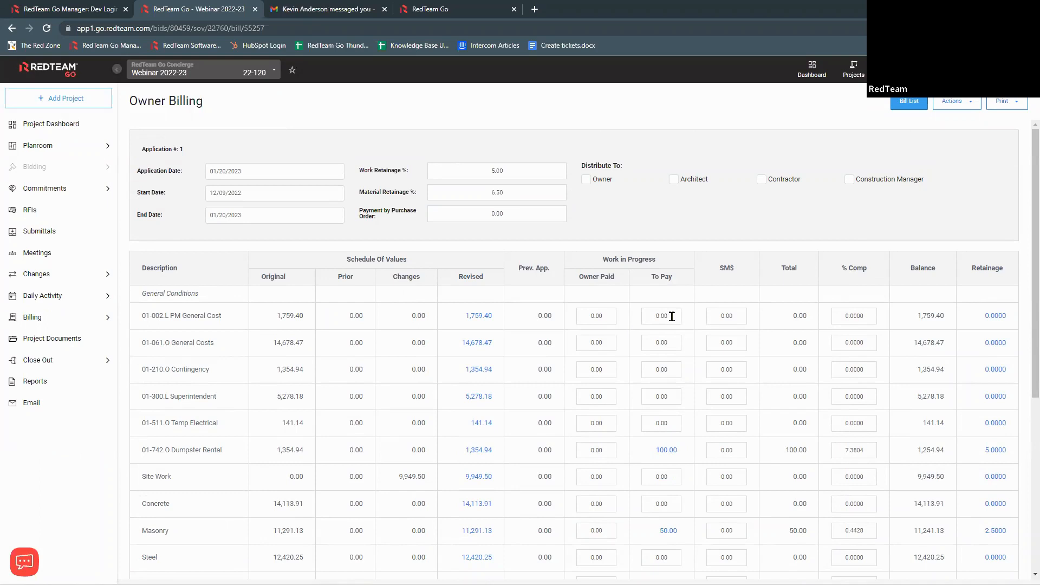
{"action": "left_click", "coordinate": [581, 315]}
{"action": "left_click", "coordinate": [653, 314]}
Step: Remove the 12/28/2022 Field PO from the Dumpster Rental project costs included in this bill
{"action": "scroll", "coordinate": [653, 314], "scroll_direction": "down", "scroll_amount": 2}
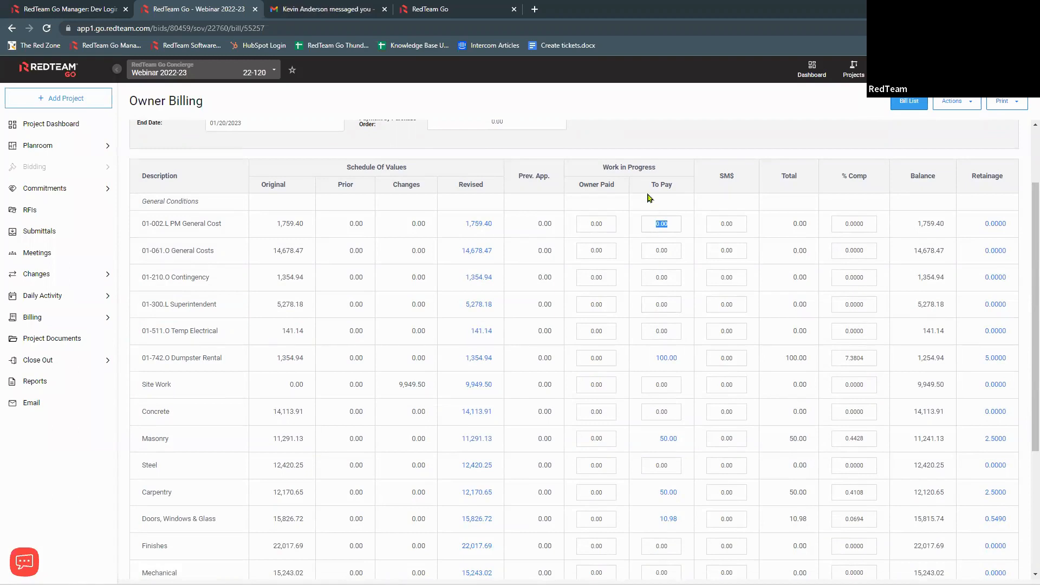
{"action": "left_click", "coordinate": [666, 358]}
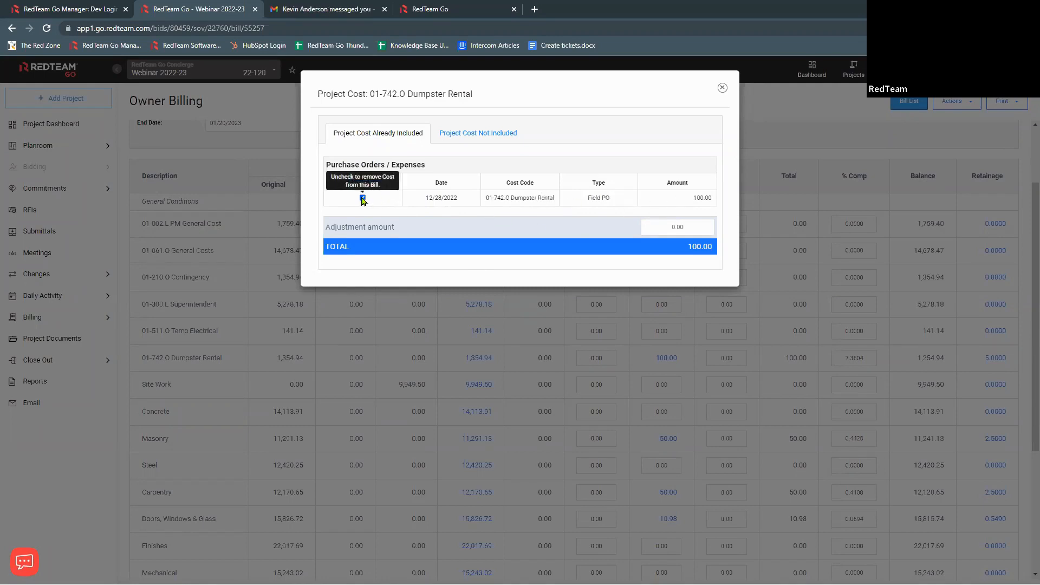
{"action": "left_click", "coordinate": [363, 199]}
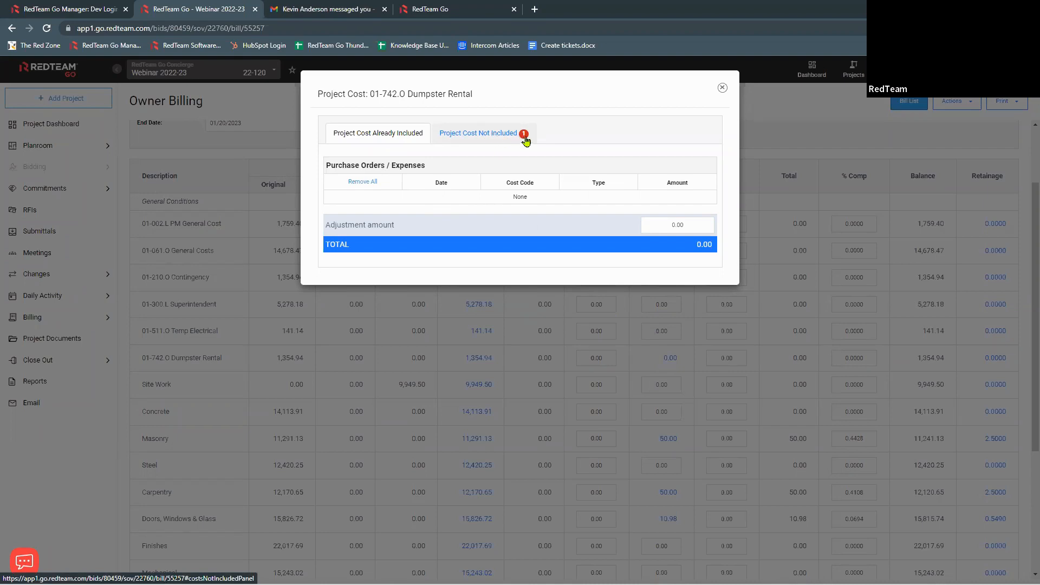
Step: Add the 12/28/2022 Field PO back into the Dumpster Rental project costs and return to the included costs
{"action": "left_click", "coordinate": [462, 135]}
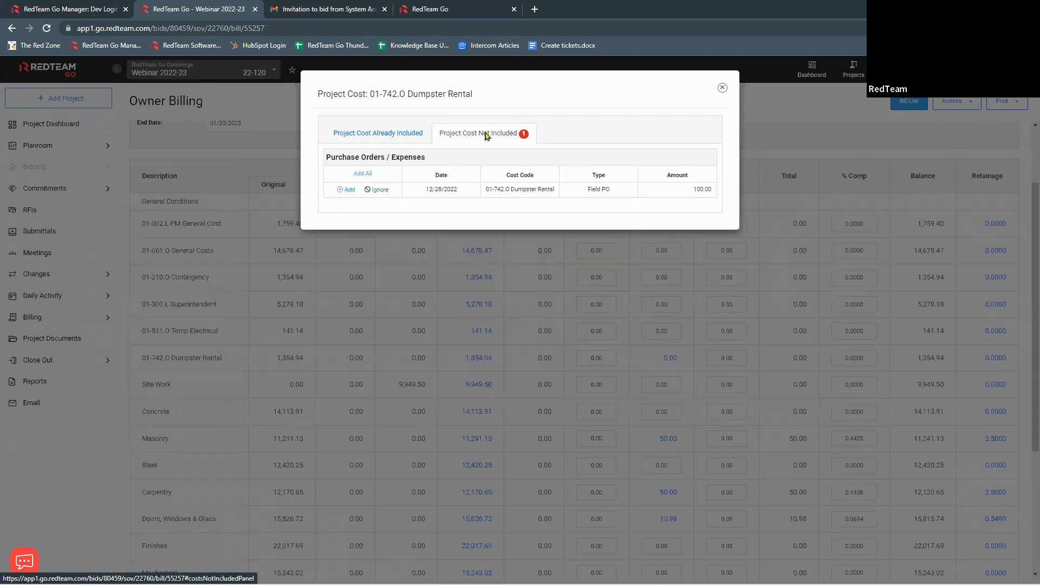
{"action": "left_click", "coordinate": [343, 191]}
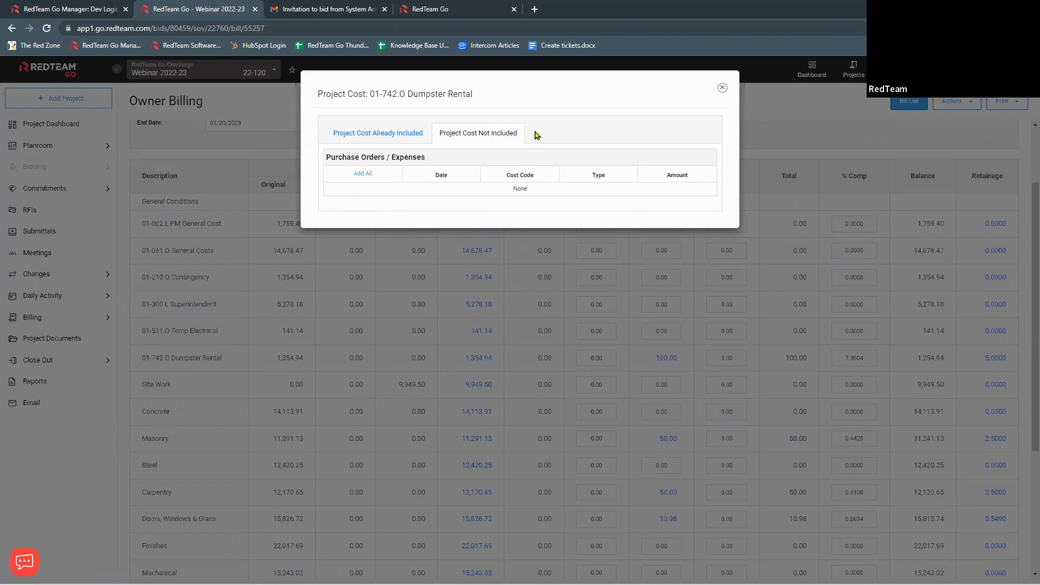
{"action": "left_click", "coordinate": [401, 135]}
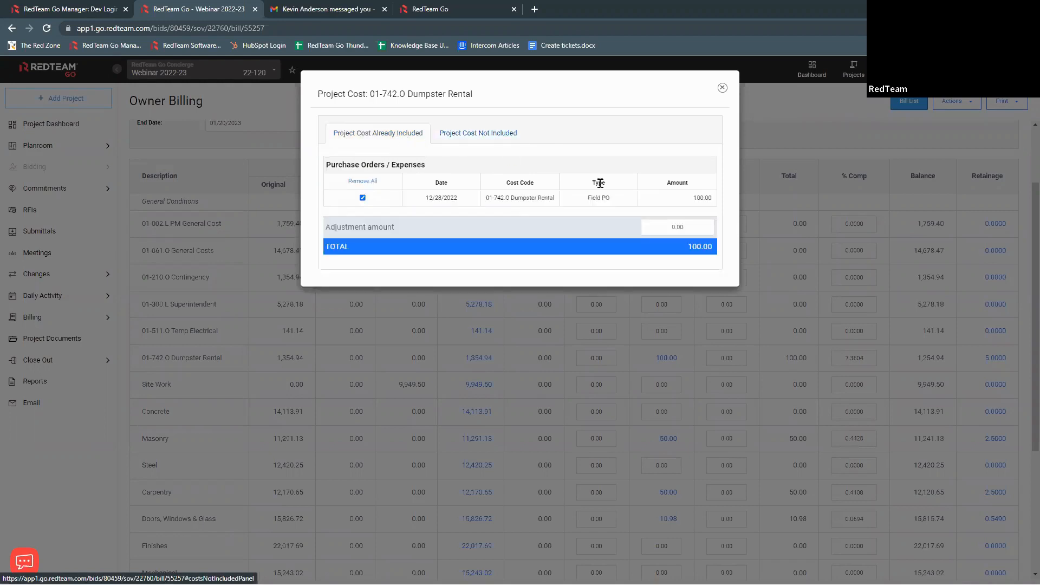
Step: Try out adjustment amounts on the Dumpster Rental project costs, reset the adjustment to 0 and close the cost details
{"action": "left_click", "coordinate": [662, 222]}
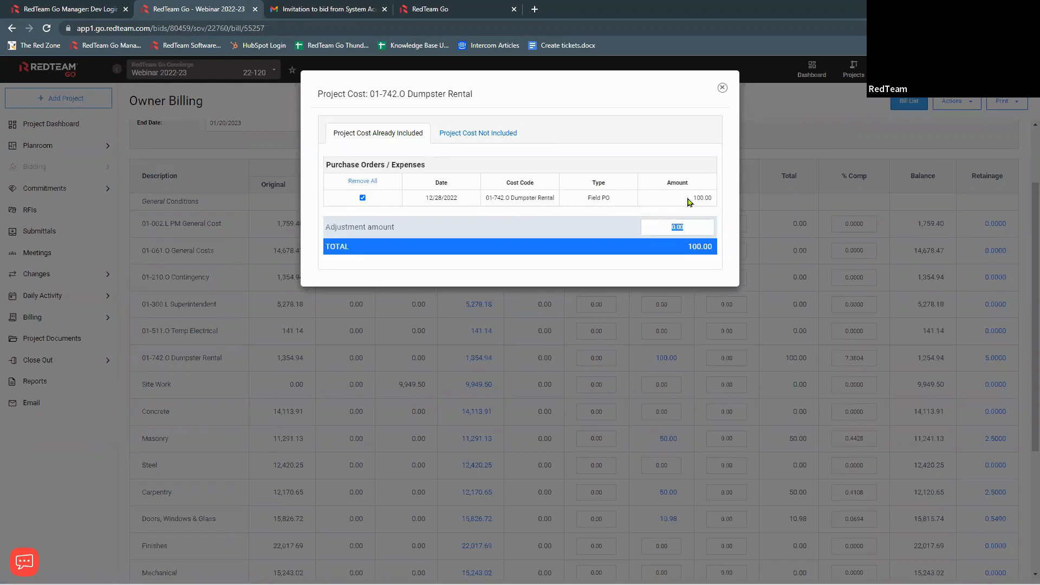
{"action": "type", "text": "-2"}
{"action": "left_click", "coordinate": [686, 226]}
{"action": "type", "text": "10"}
{"action": "key", "text": "Return"}
{"action": "left_click", "coordinate": [691, 229]}
{"action": "type", "text": "0"}
{"action": "left_click", "coordinate": [672, 320]}
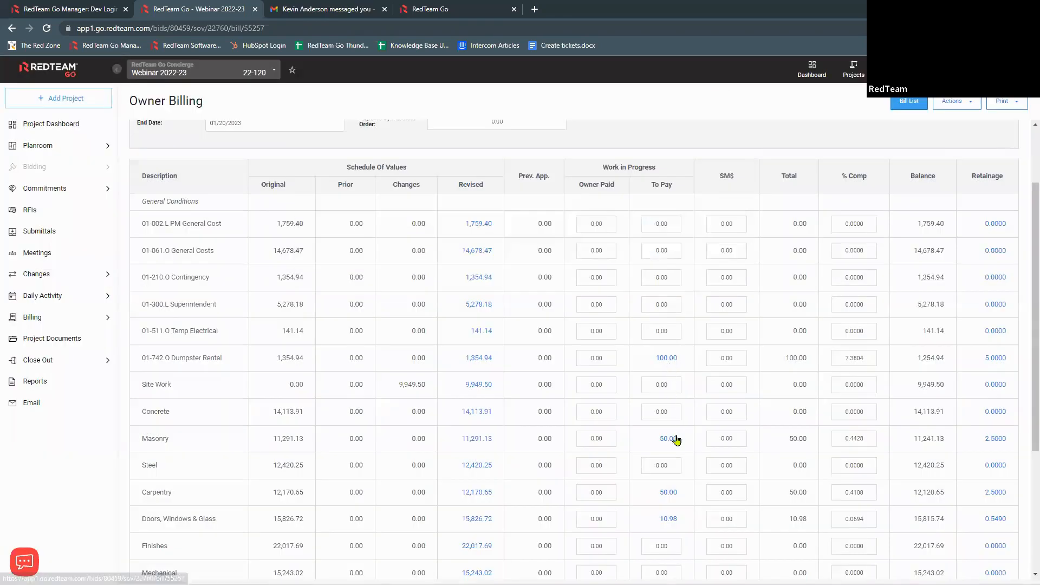
Step: Check the project costs already included for the Carpentry line and the Doors, Windows & Glass line
{"action": "left_click", "coordinate": [669, 493]}
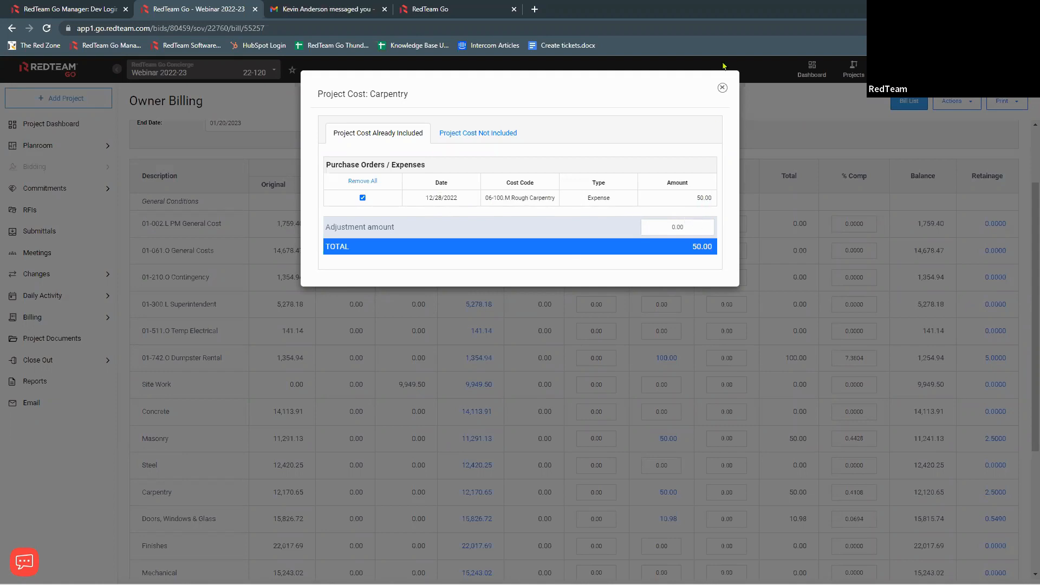
{"action": "left_click", "coordinate": [722, 87]}
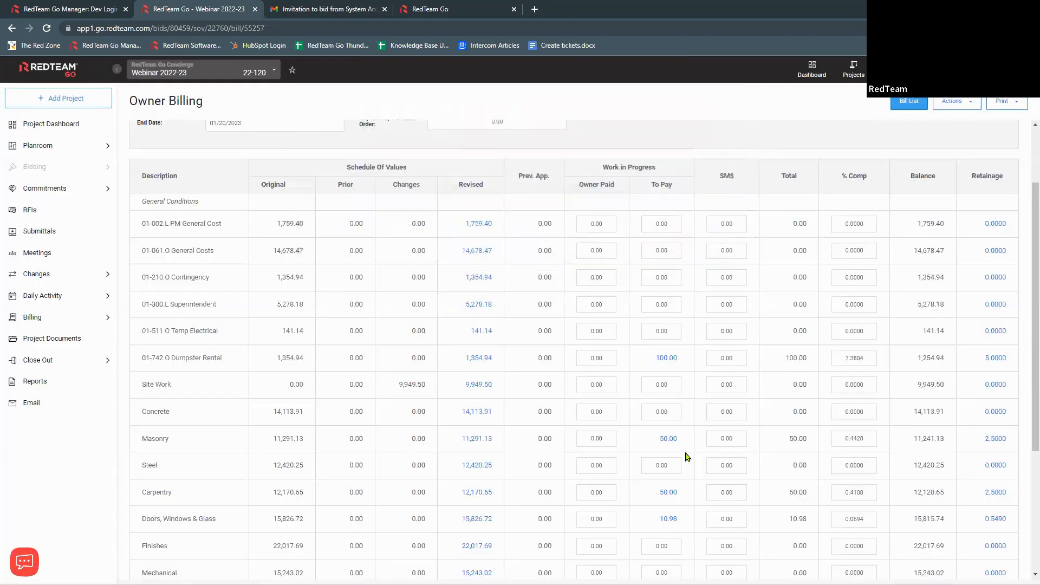
{"action": "left_click", "coordinate": [664, 521]}
{"action": "left_click", "coordinate": [664, 522]}
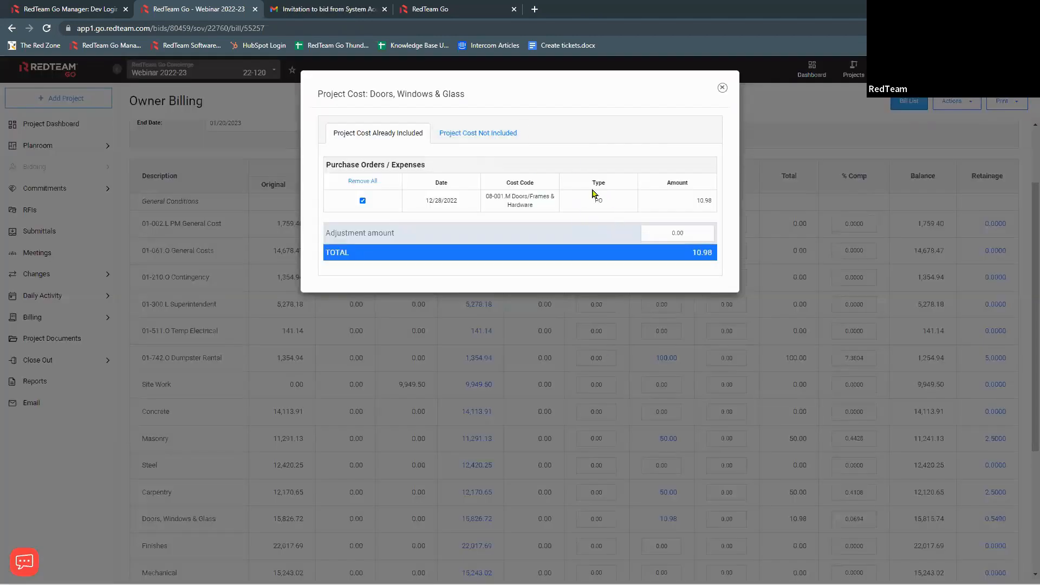
{"action": "left_click", "coordinate": [723, 88]}
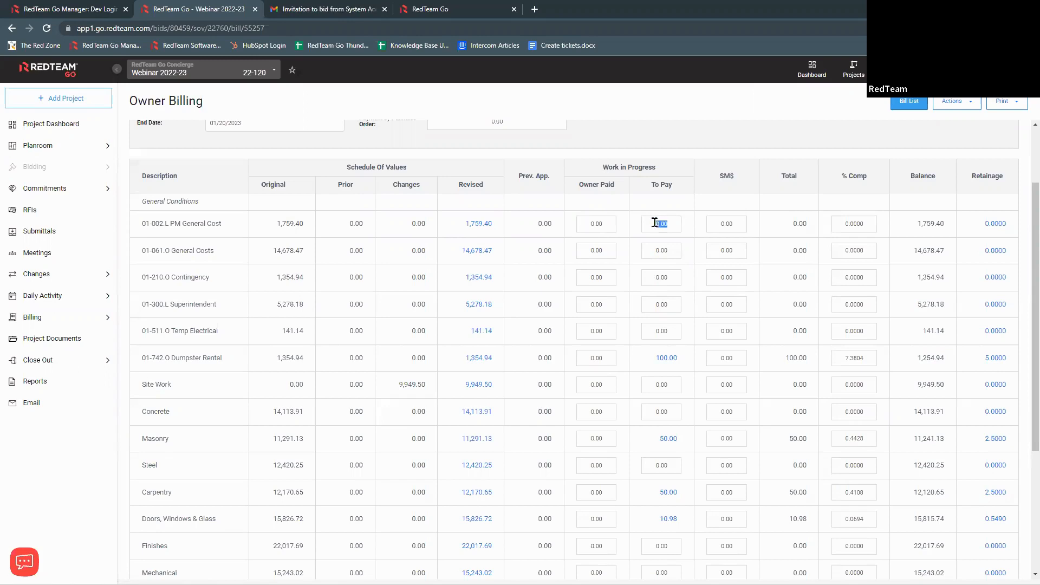
Step: Set the PM General Cost amount to pay to 100.00 and the General Costs completion to 25%
{"action": "type", "text": "10"}
{"action": "key", "text": "Tab"}
{"action": "left_click", "coordinate": [867, 246]}
{"action": "type", "text": "25"}
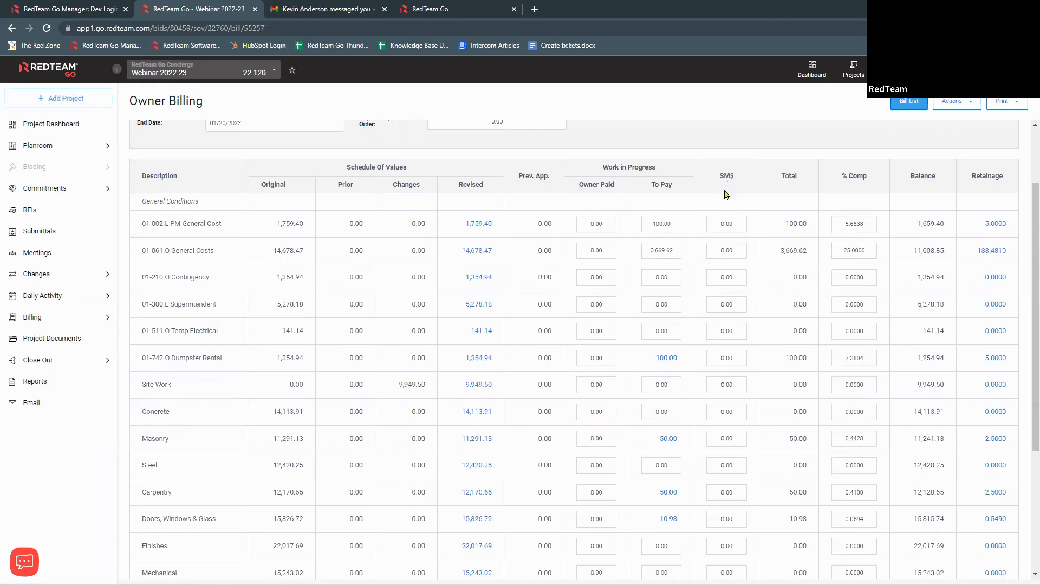
Step: Enter 250 of stored material for the General Costs line and check its retainage details
{"action": "left_click", "coordinate": [729, 248]}
{"action": "type", "text": "250"}
{"action": "key", "text": "Tab"}
{"action": "left_click", "coordinate": [989, 252]}
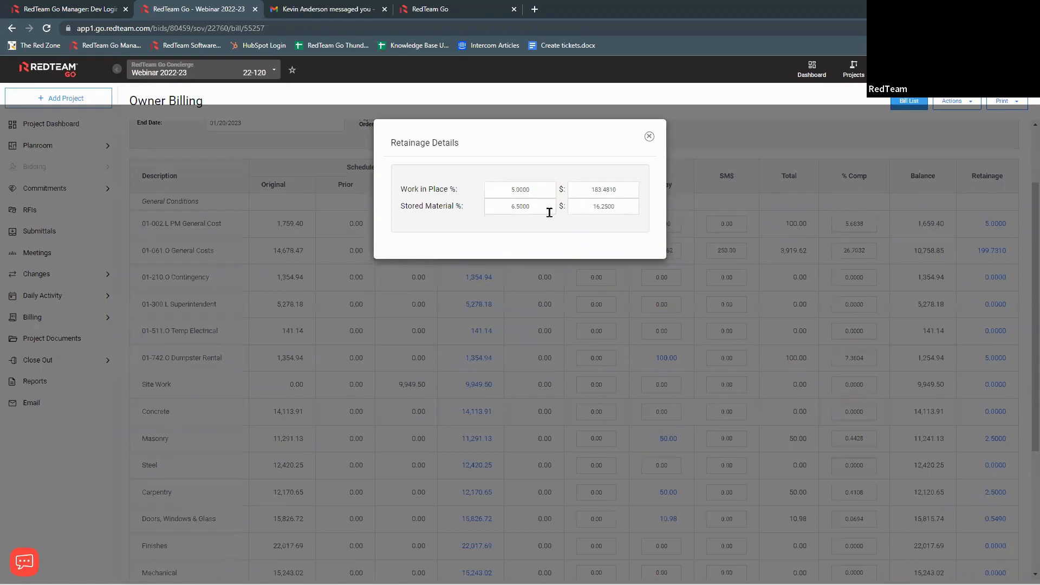
{"action": "left_click", "coordinate": [649, 138]}
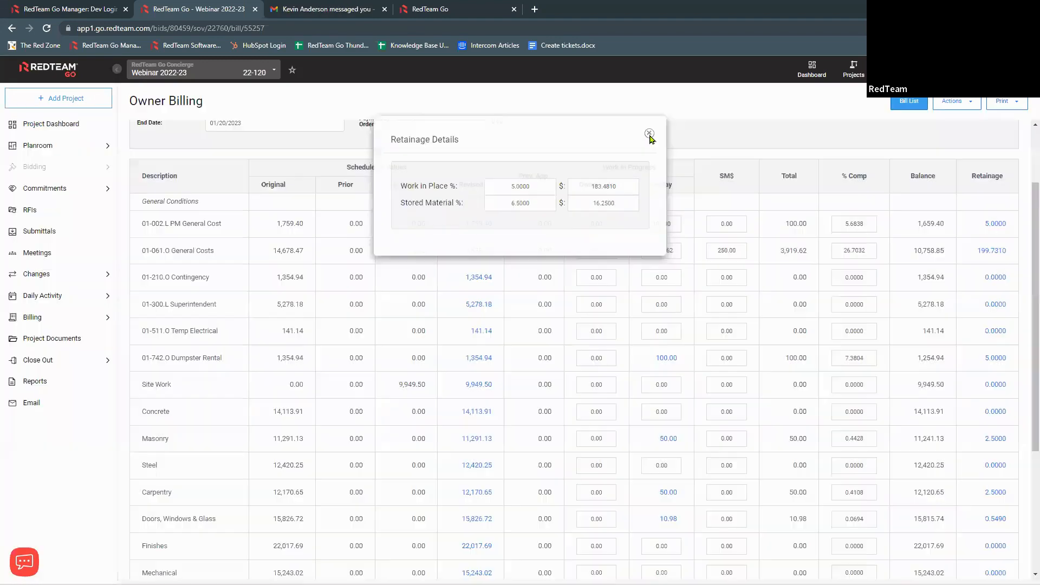
Step: Set the Site Work line's completion to 25%
{"action": "scroll", "coordinate": [845, 427], "scroll_direction": "down", "scroll_amount": 4}
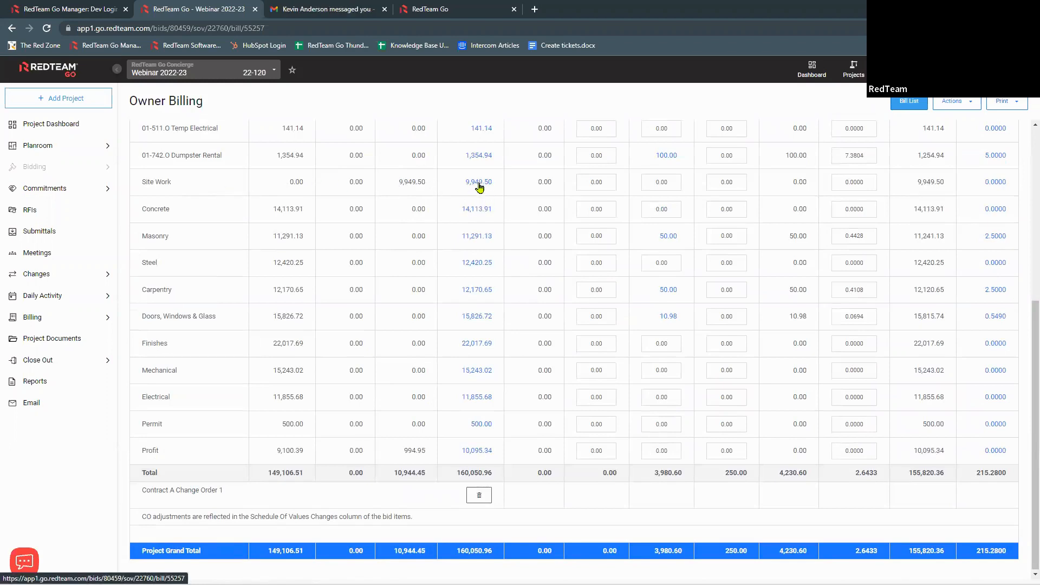
{"action": "left_click", "coordinate": [869, 184]}
{"action": "type", "text": "2"}
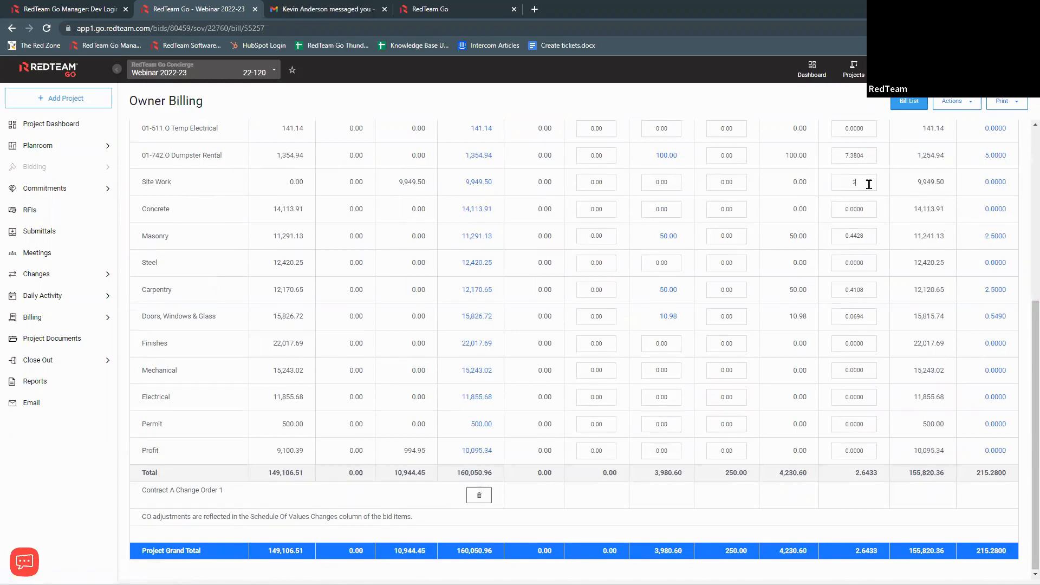
{"action": "type", "text": "5"}
{"action": "key", "text": "Tab"}
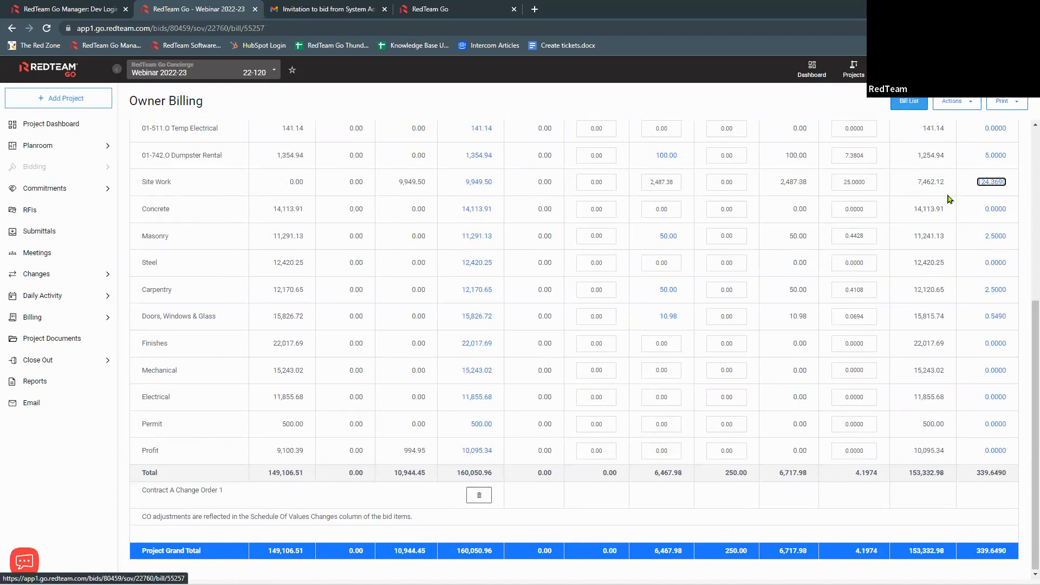
Step: Set the Electrical line's completion to 20%
{"action": "scroll", "coordinate": [744, 307], "scroll_direction": "up", "scroll_amount": 2}
{"action": "scroll", "coordinate": [745, 308], "scroll_direction": "up", "scroll_amount": 1}
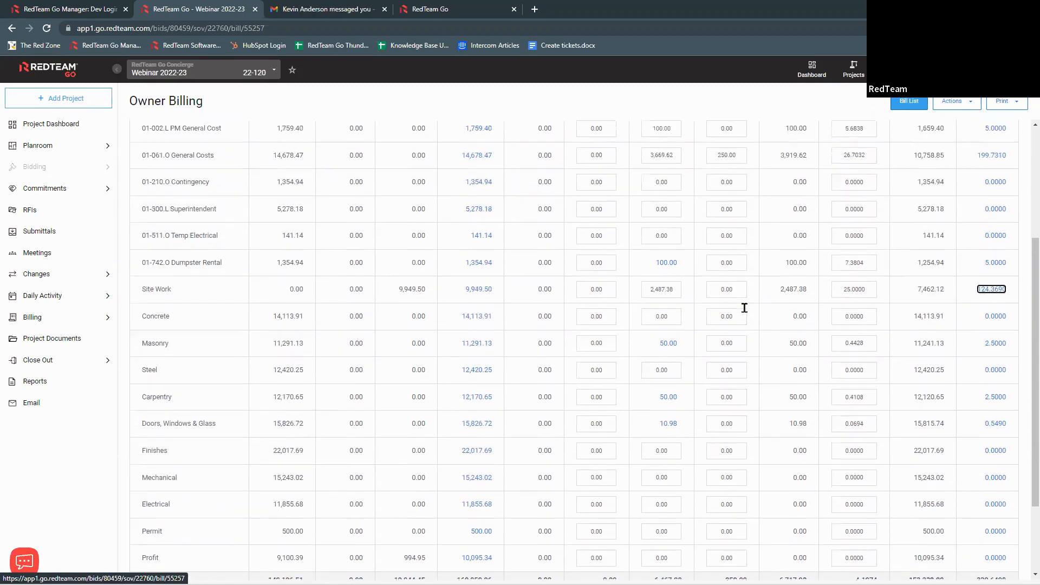
{"action": "scroll", "coordinate": [732, 423], "scroll_direction": "down", "scroll_amount": 3}
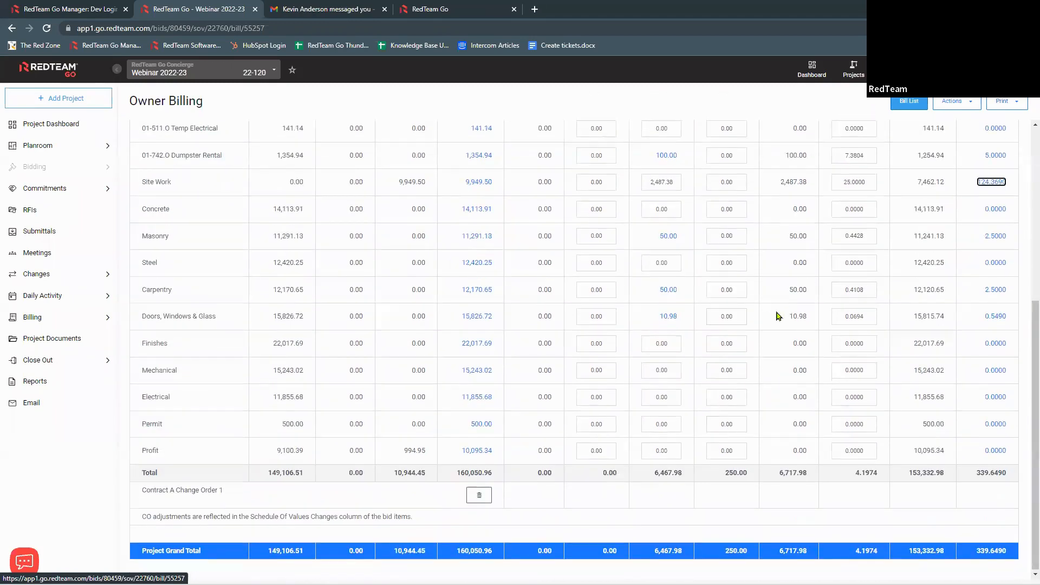
{"action": "left_click", "coordinate": [855, 395]}
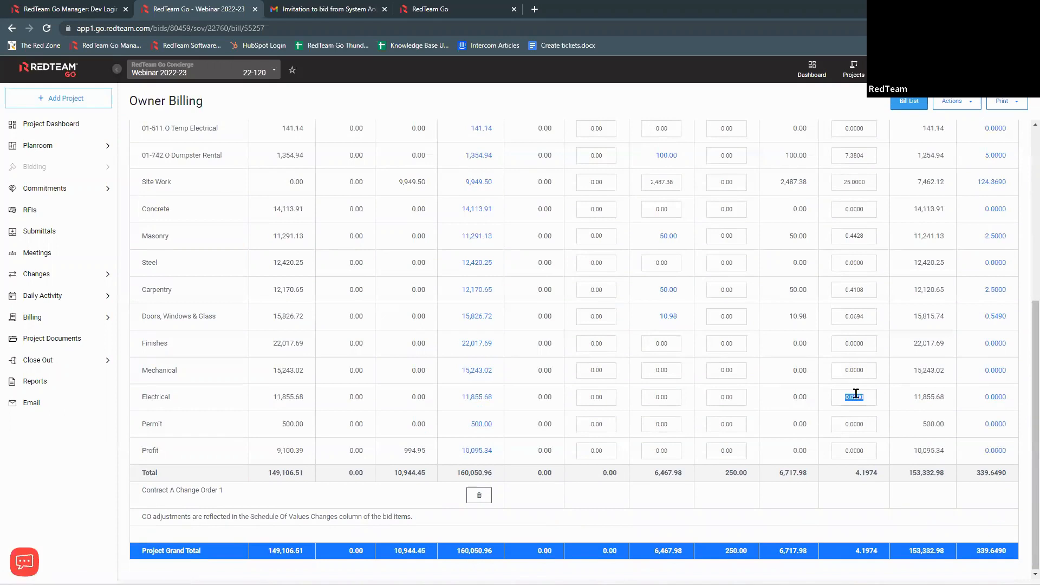
{"action": "type", "text": "20"}
{"action": "key", "text": "Tab"}
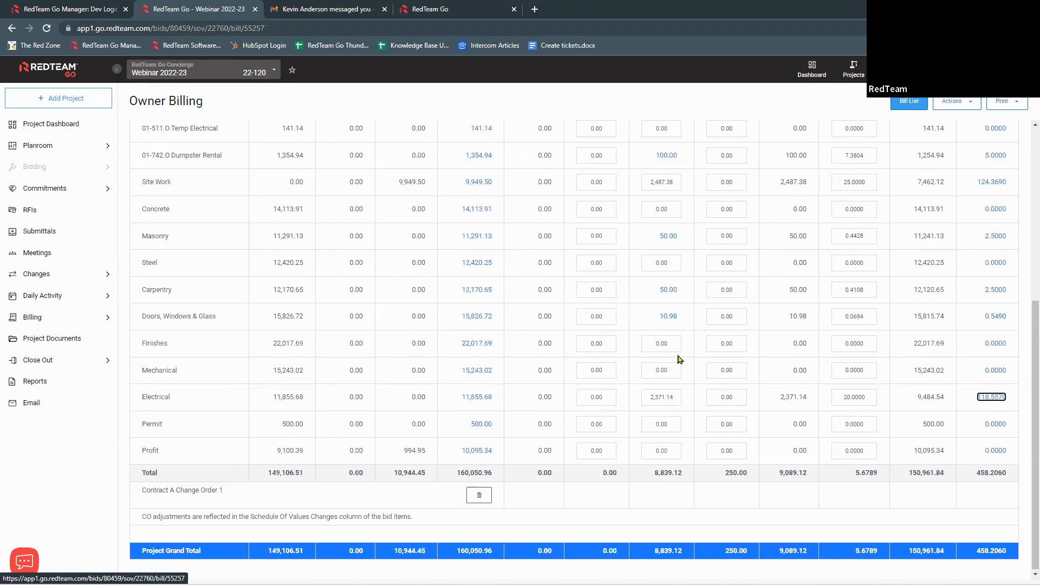
Step: Include the Owner in the bill's distribution and open the list of available bill actions
{"action": "scroll", "coordinate": [801, 260], "scroll_direction": "up", "scroll_amount": 2}
{"action": "scroll", "coordinate": [805, 261], "scroll_direction": "up", "scroll_amount": 5}
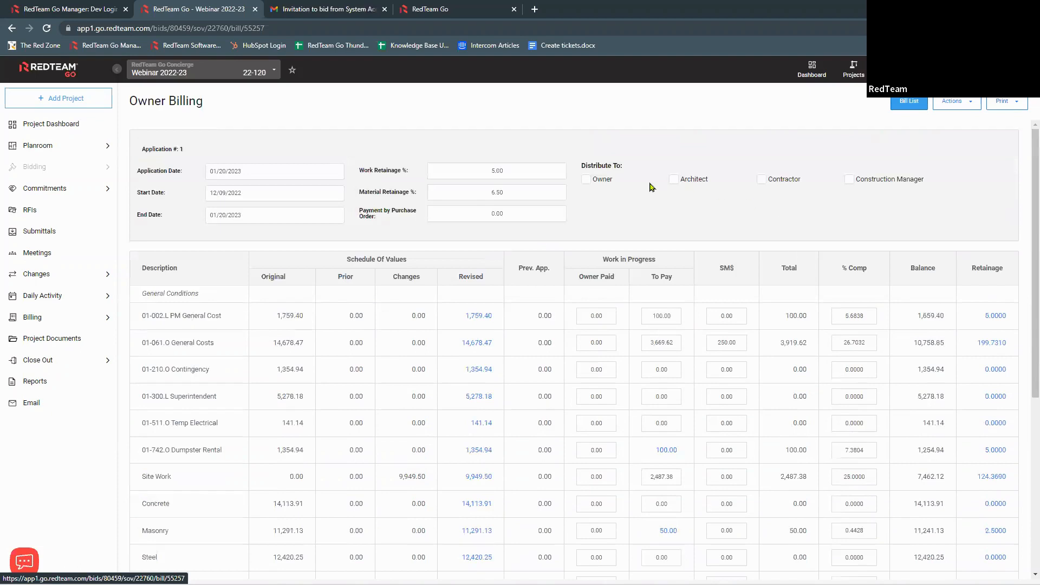
{"action": "left_click", "coordinate": [586, 185]}
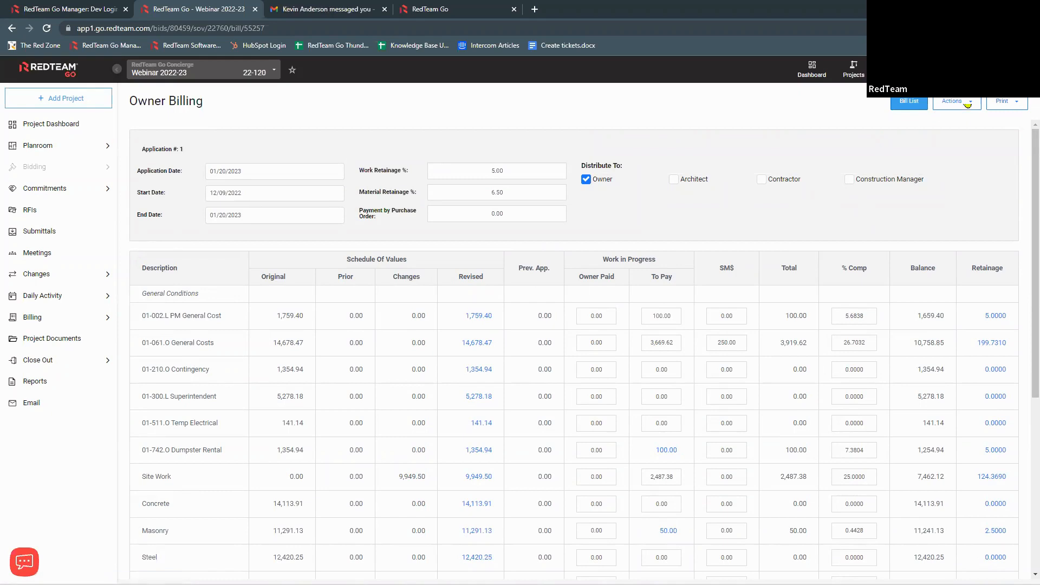
{"action": "left_click", "coordinate": [969, 105]}
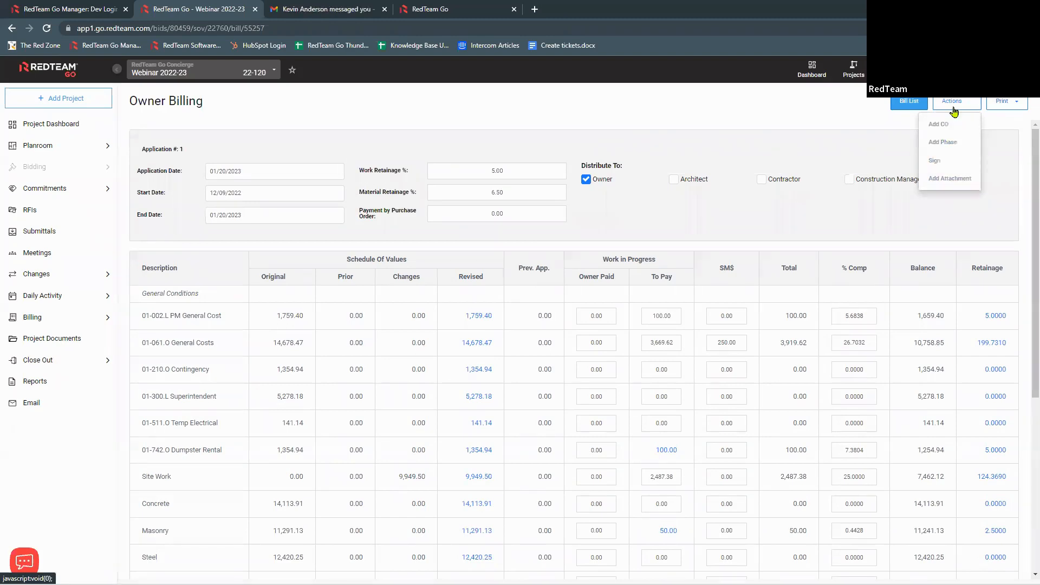
Step: Generate the printable Cost Plus Owner Bill with Lien Release and maximize its preview window
{"action": "left_click", "coordinate": [1023, 107]}
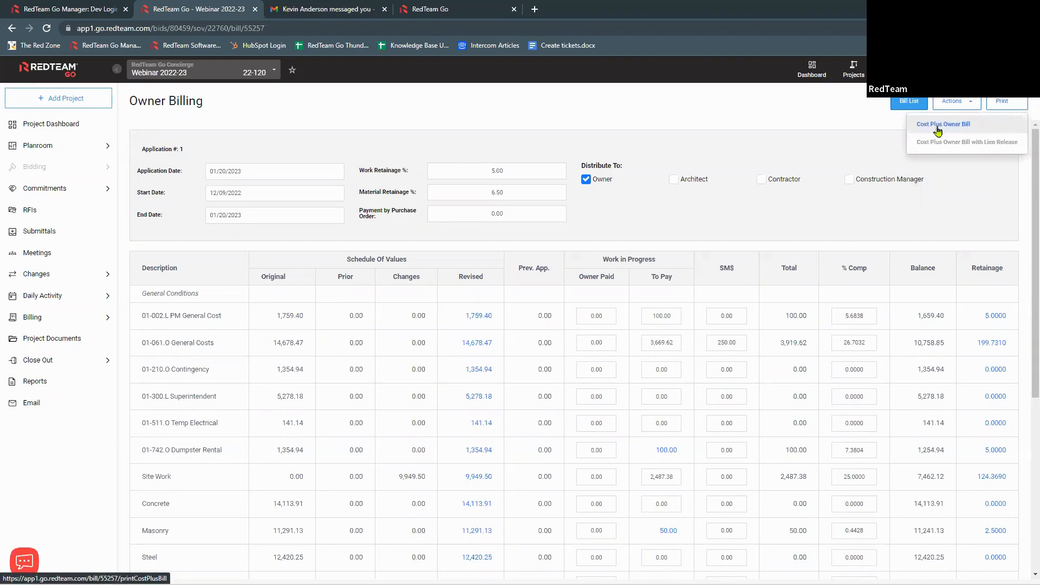
{"action": "left_click", "coordinate": [965, 142]}
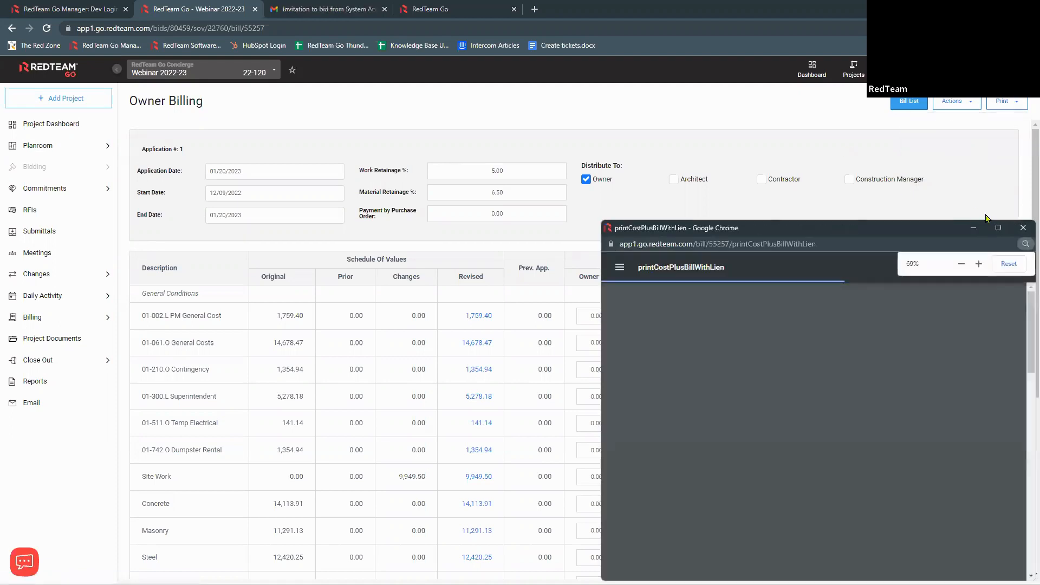
{"action": "left_click", "coordinate": [998, 228]}
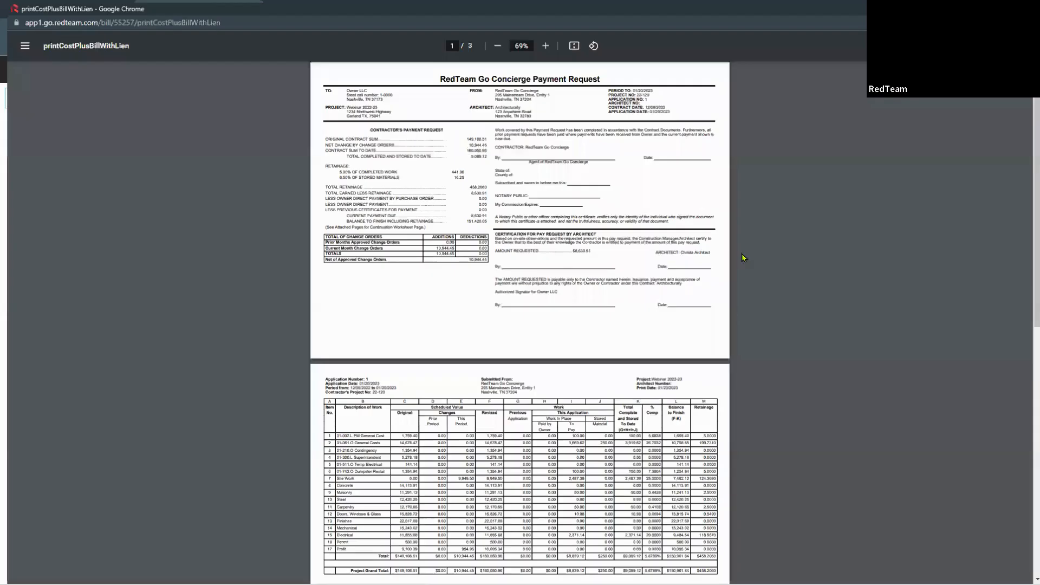
Step: Examine the printed bill's payment request summary, continuation worksheet, and Waiver and Release of Lien page at an enlarged zoom
{"action": "scroll", "coordinate": [553, 223], "scroll_direction": "up", "scroll_amount": 8}
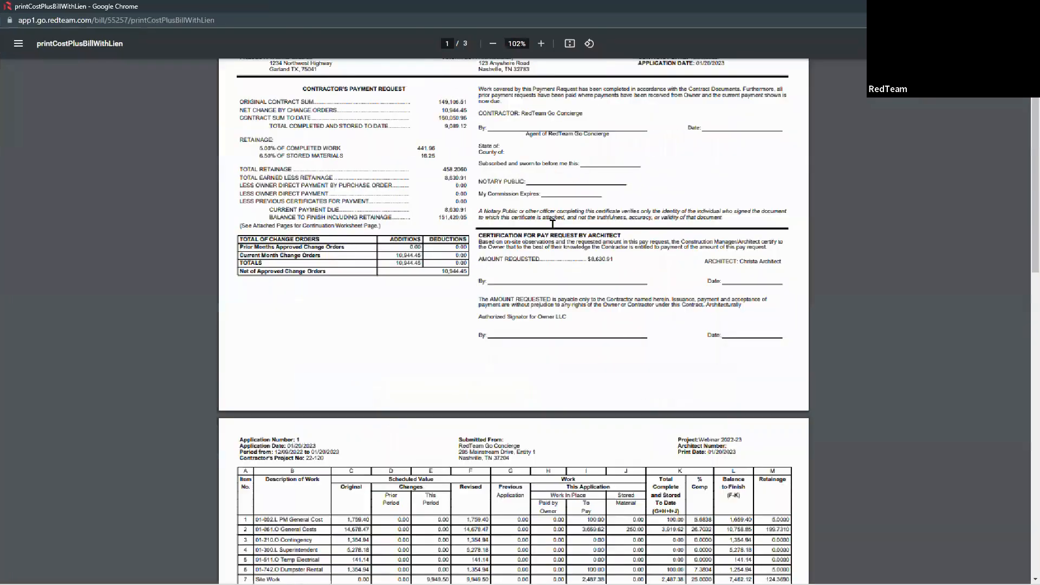
{"action": "scroll", "coordinate": [552, 223], "scroll_direction": "up", "scroll_amount": 4}
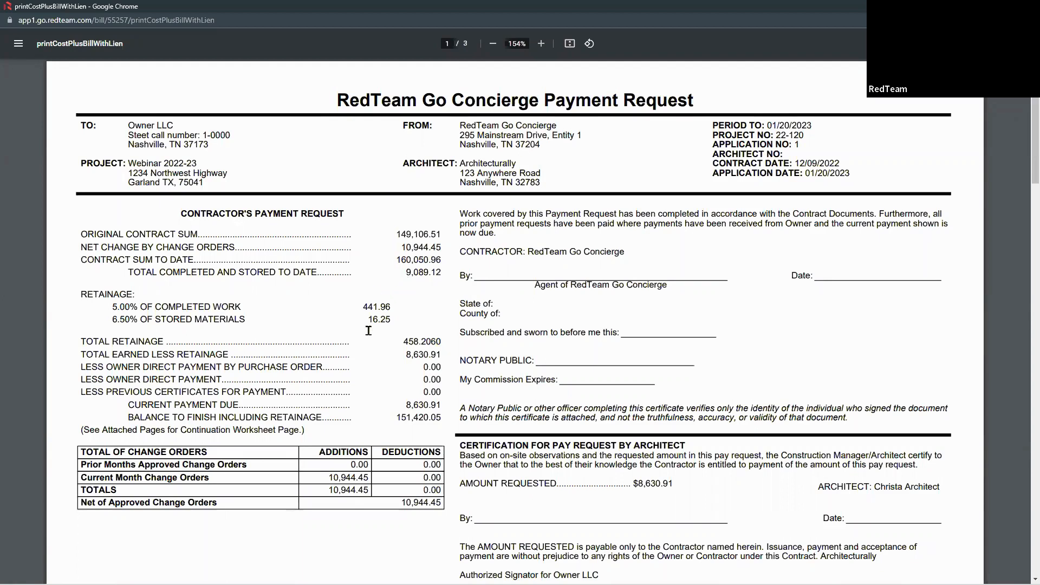
{"action": "scroll", "coordinate": [368, 331], "scroll_direction": "down", "scroll_amount": 2}
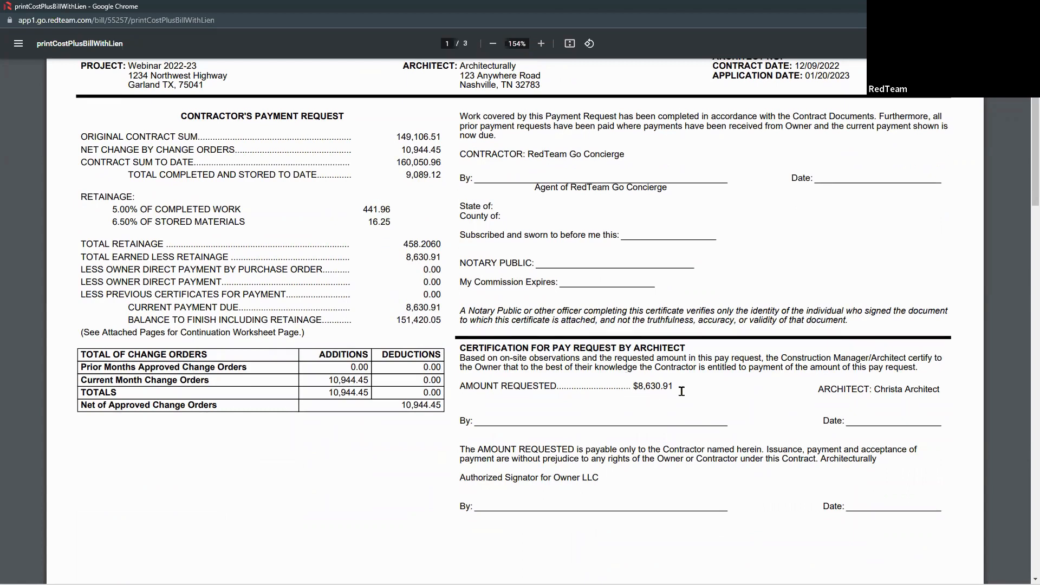
{"action": "scroll", "coordinate": [682, 391], "scroll_direction": "down", "scroll_amount": 10}
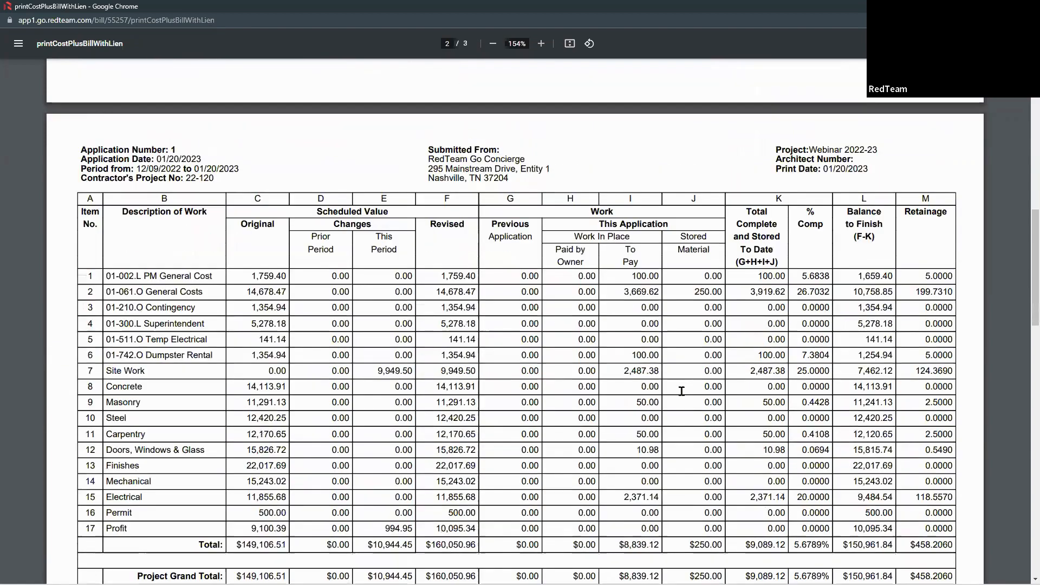
{"action": "scroll", "coordinate": [681, 392], "scroll_direction": "down", "scroll_amount": 2}
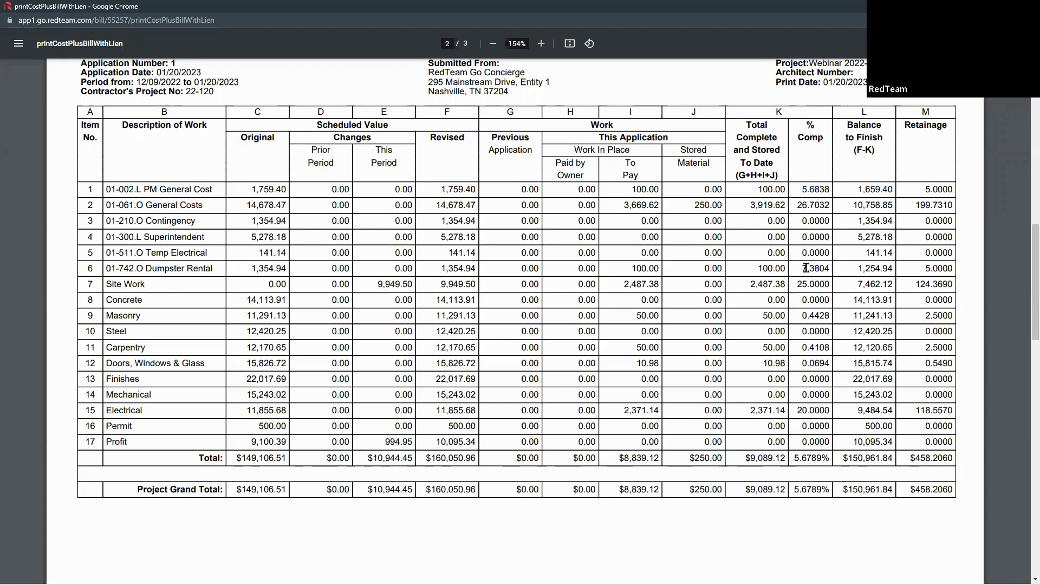
{"action": "scroll", "coordinate": [769, 348], "scroll_direction": "down", "scroll_amount": 9}
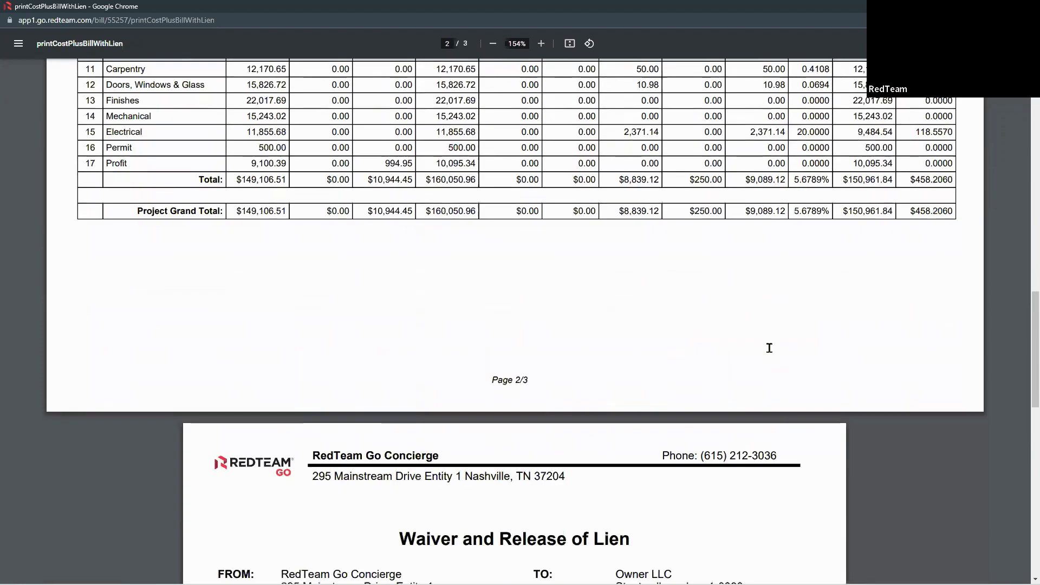
{"action": "scroll", "coordinate": [769, 348], "scroll_direction": "down", "scroll_amount": 4}
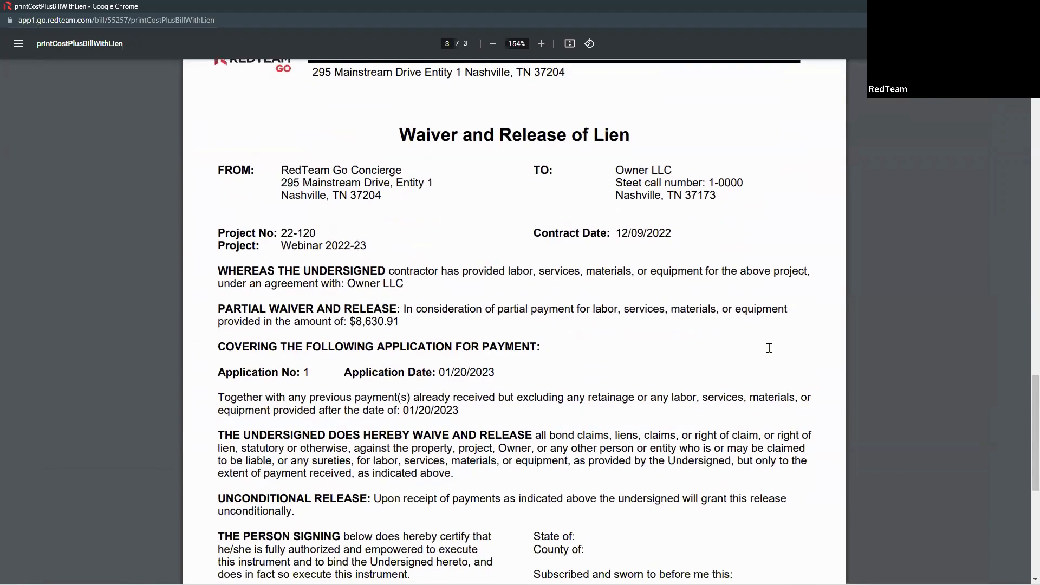
{"action": "scroll", "coordinate": [769, 348], "scroll_direction": "down", "scroll_amount": 3}
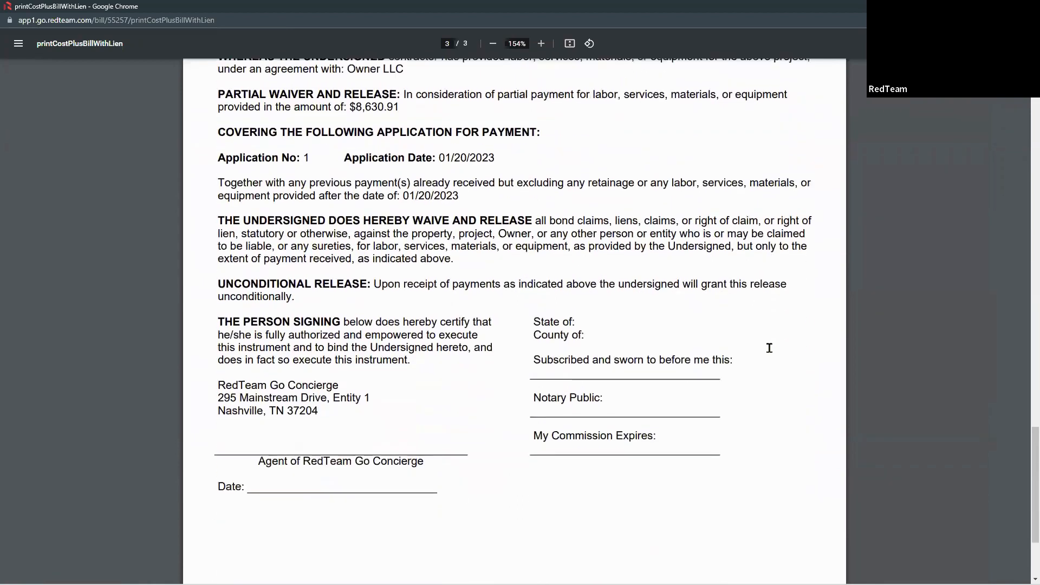
{"action": "scroll", "coordinate": [770, 348], "scroll_direction": "up", "scroll_amount": 5}
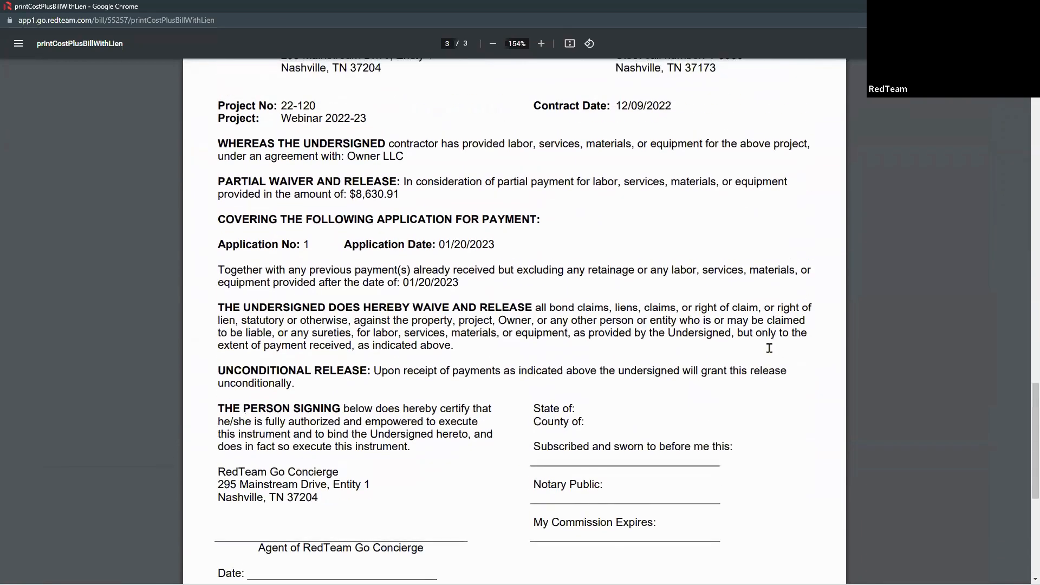
{"action": "scroll", "coordinate": [770, 348], "scroll_direction": "up", "scroll_amount": 20}
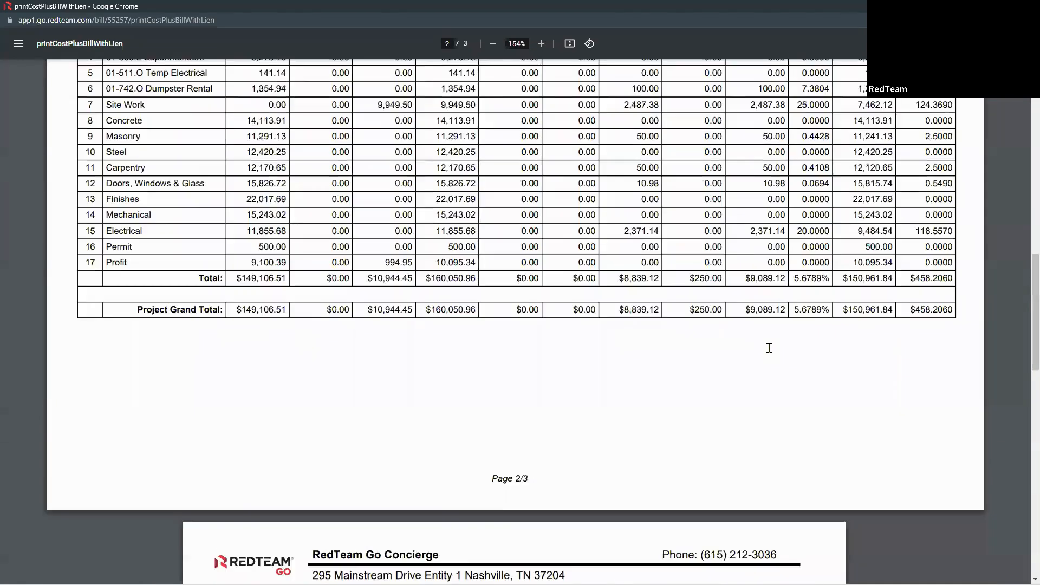
Step: Close the printed bill preview and return to the list of Contract A owner bills
{"action": "scroll", "coordinate": [770, 348], "scroll_direction": "up", "scroll_amount": 8}
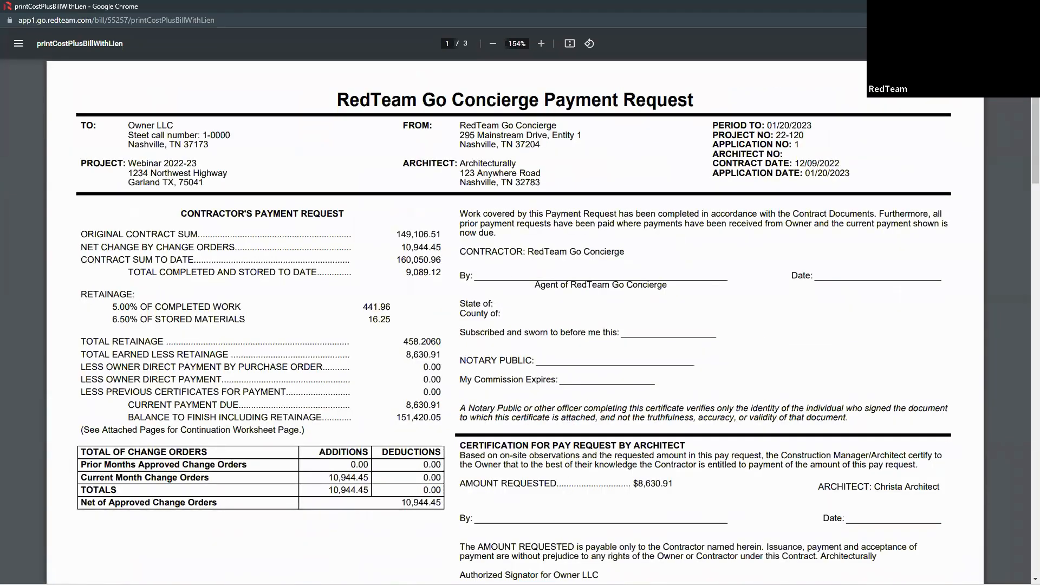
{"action": "key", "text": "ctrl+w"}
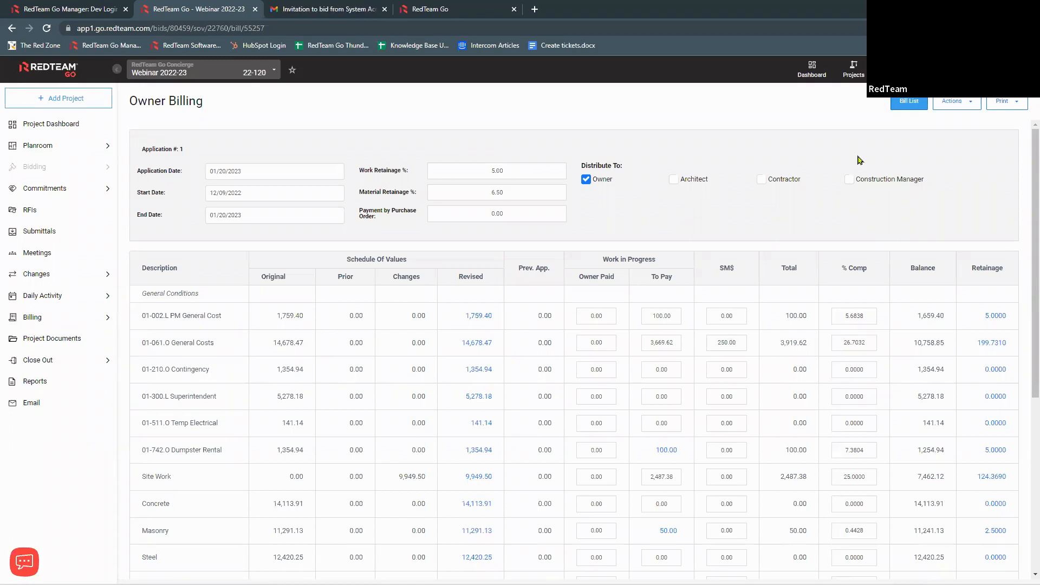
{"action": "left_click", "coordinate": [908, 103]}
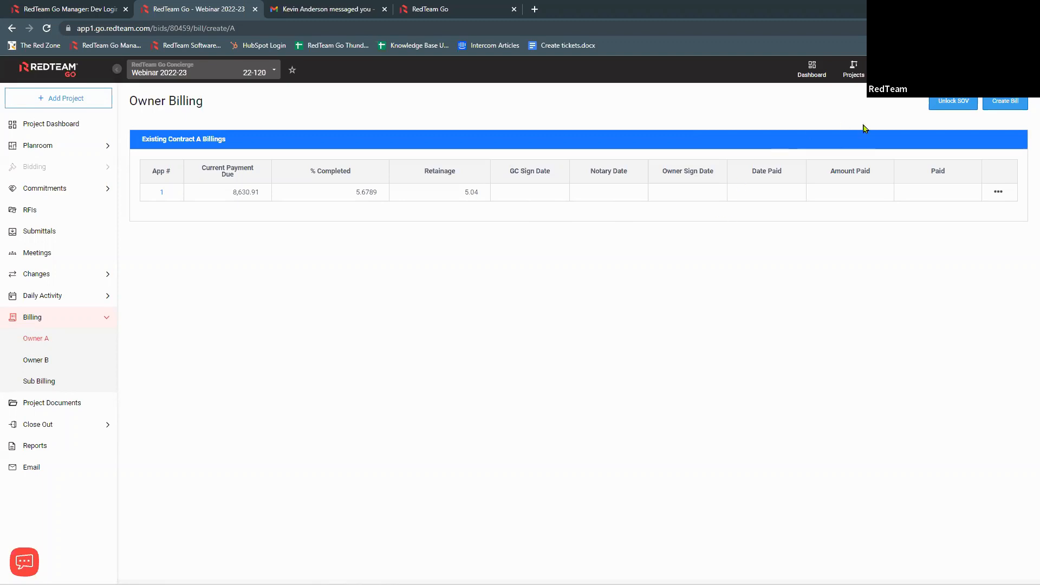
Step: Unlock the schedule of values, accepting deletion of all its bills, and discard its current template
{"action": "left_click", "coordinate": [952, 104]}
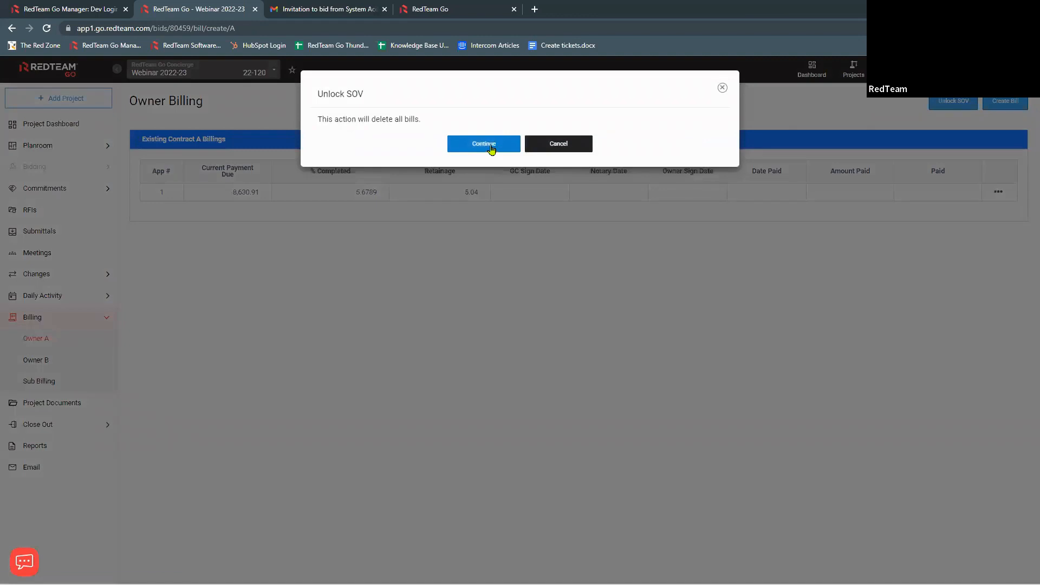
{"action": "left_click", "coordinate": [491, 150]}
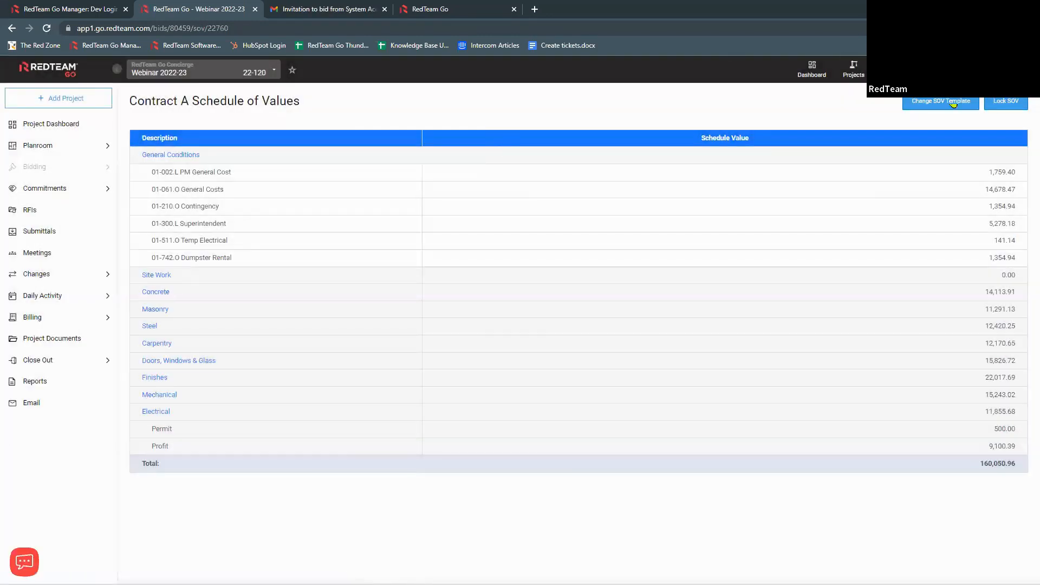
{"action": "left_click", "coordinate": [954, 103]}
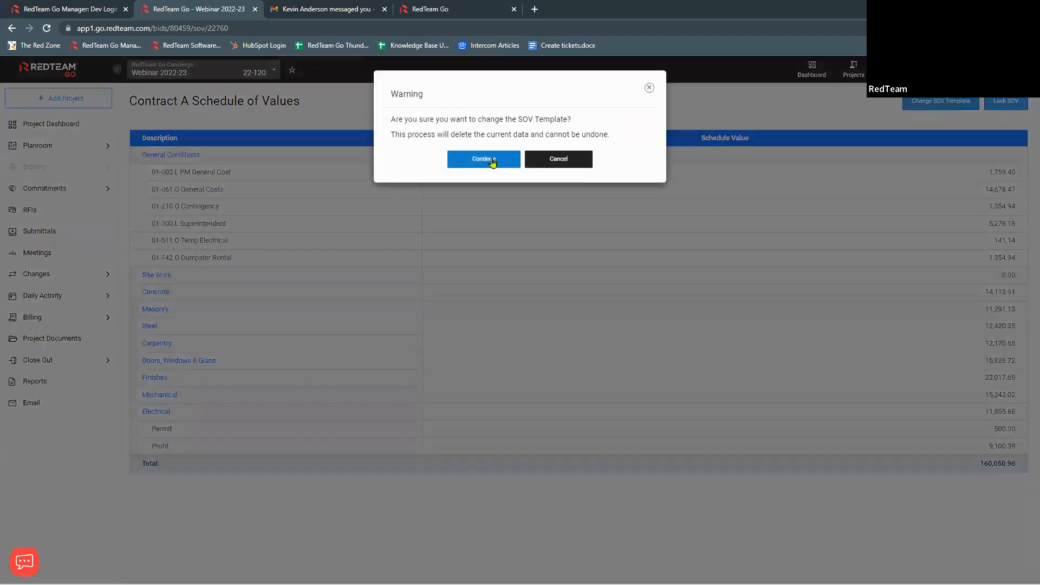
{"action": "left_click", "coordinate": [490, 161]}
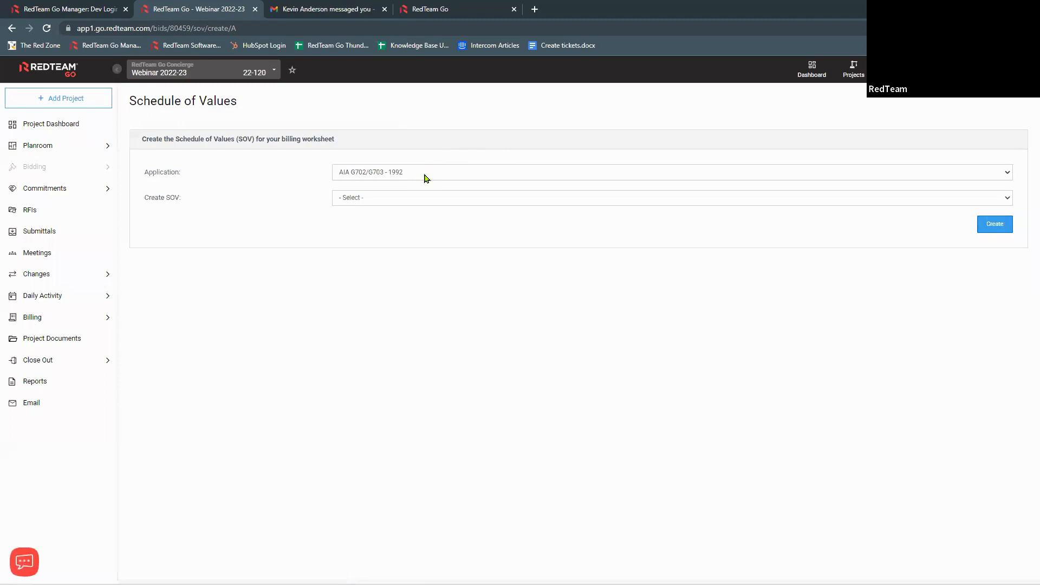
Step: Create a new schedule of values using the Generic Owner Bill application, organized By Cost Code - Itemized Markups
{"action": "left_click", "coordinate": [426, 177]}
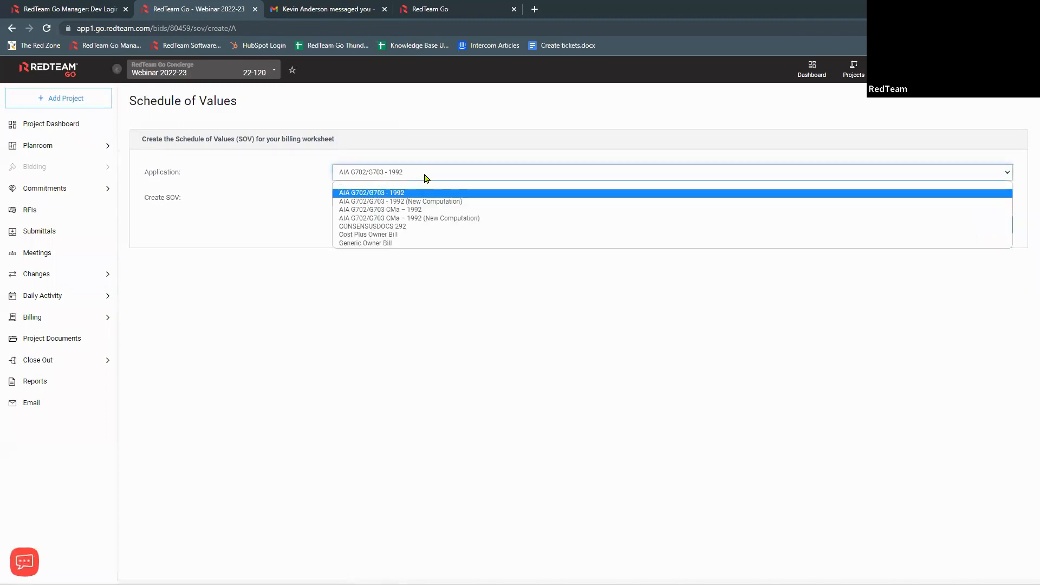
{"action": "left_click", "coordinate": [391, 243]}
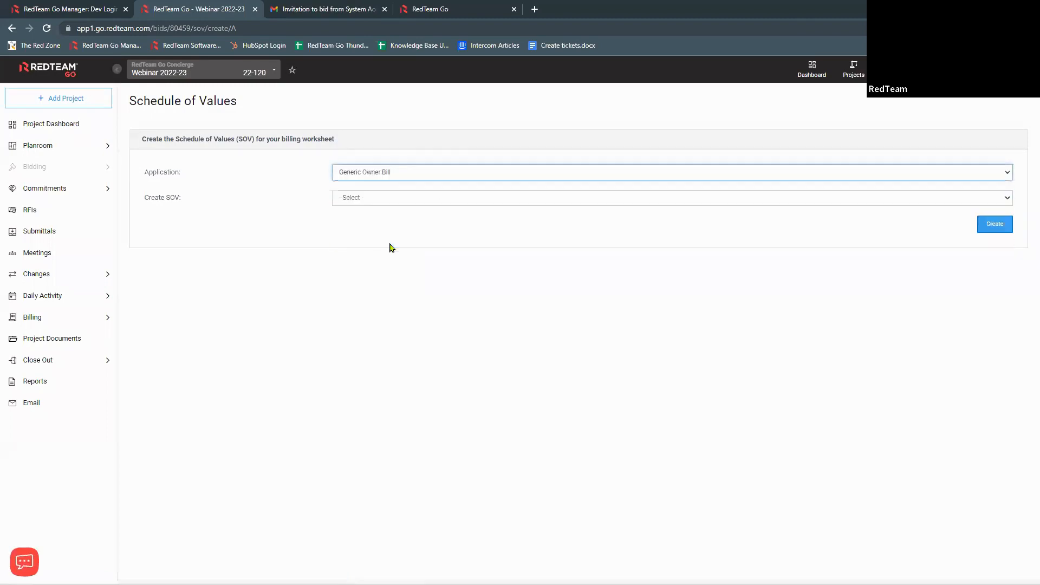
{"action": "left_click", "coordinate": [368, 202]}
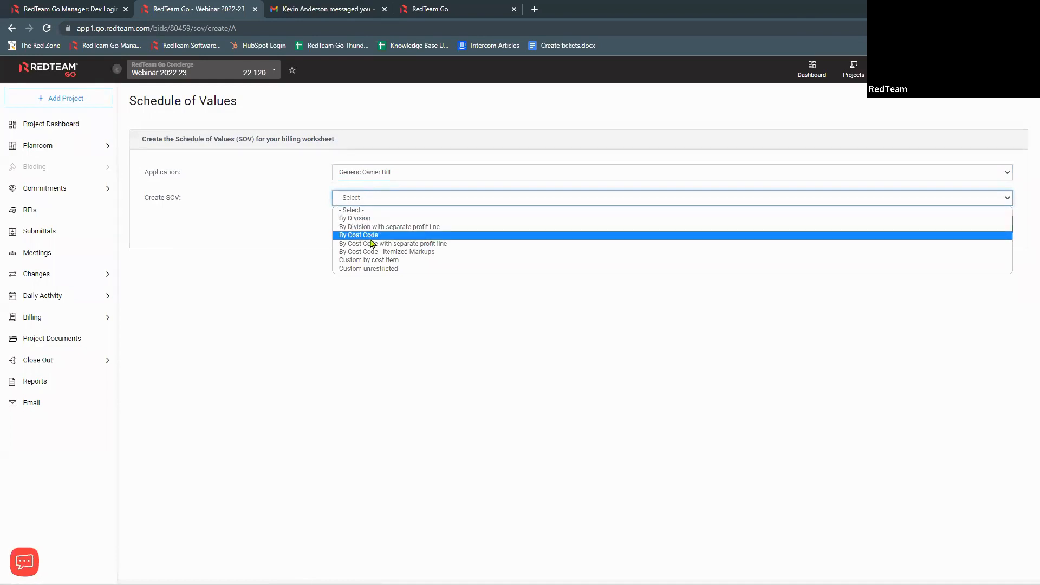
{"action": "left_click", "coordinate": [403, 253]}
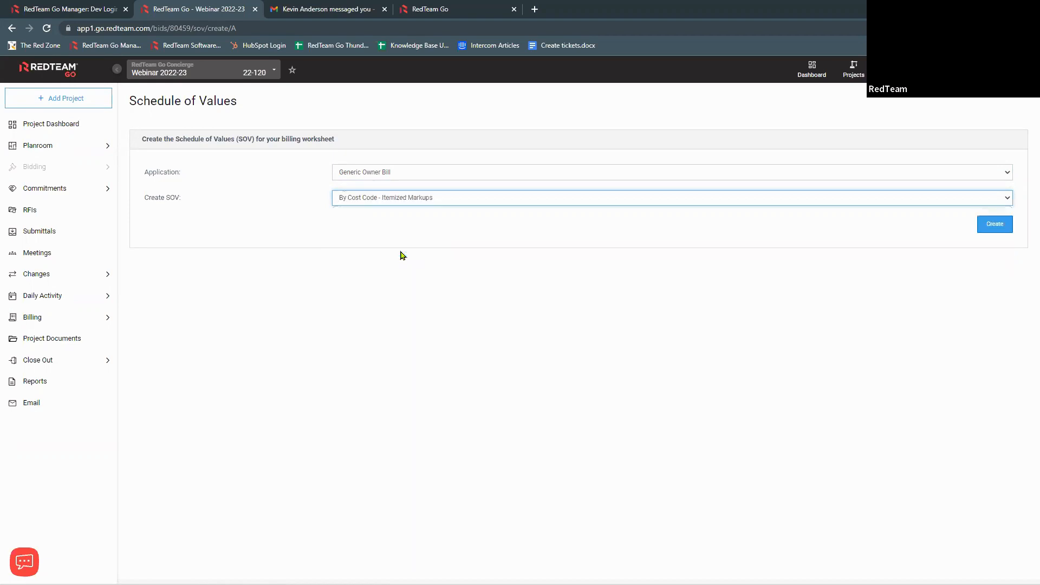
{"action": "left_click", "coordinate": [994, 233]}
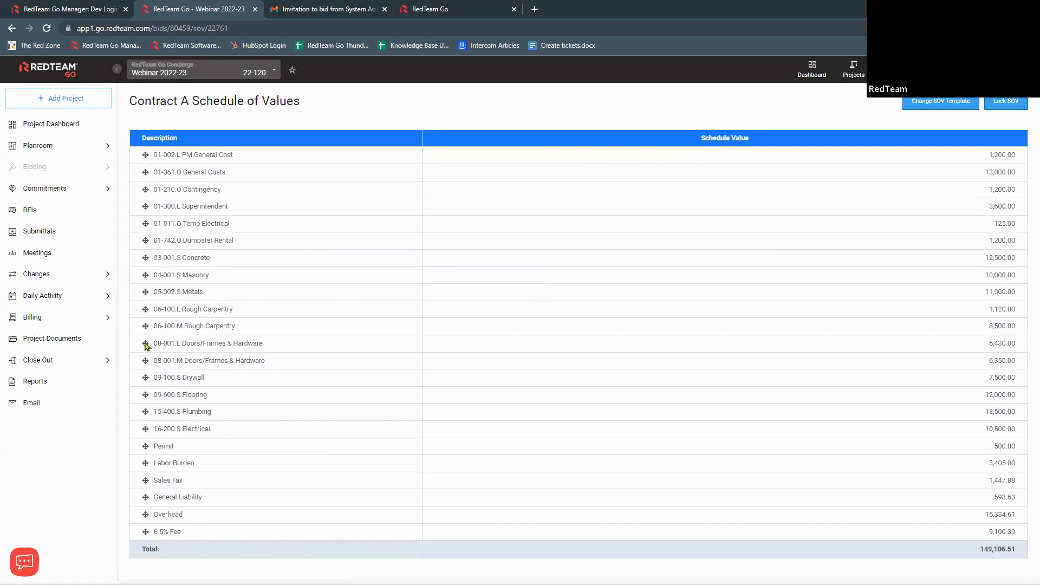
Step: Lock the new schedule of values and open its first owner bill
{"action": "mouse_move", "coordinate": [145, 345]}
{"action": "left_mouse_down"}
{"action": "mouse_move", "coordinate": [162, 296]}
{"action": "mouse_move", "coordinate": [139, 354]}
{"action": "mouse_move", "coordinate": [147, 347]}
{"action": "left_mouse_up"}
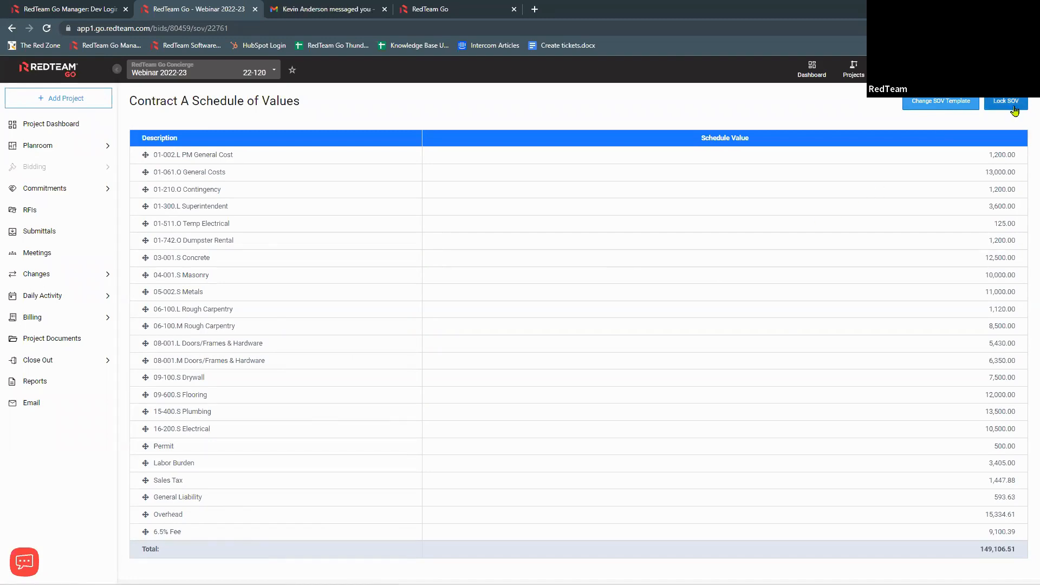
{"action": "left_click", "coordinate": [1014, 108]}
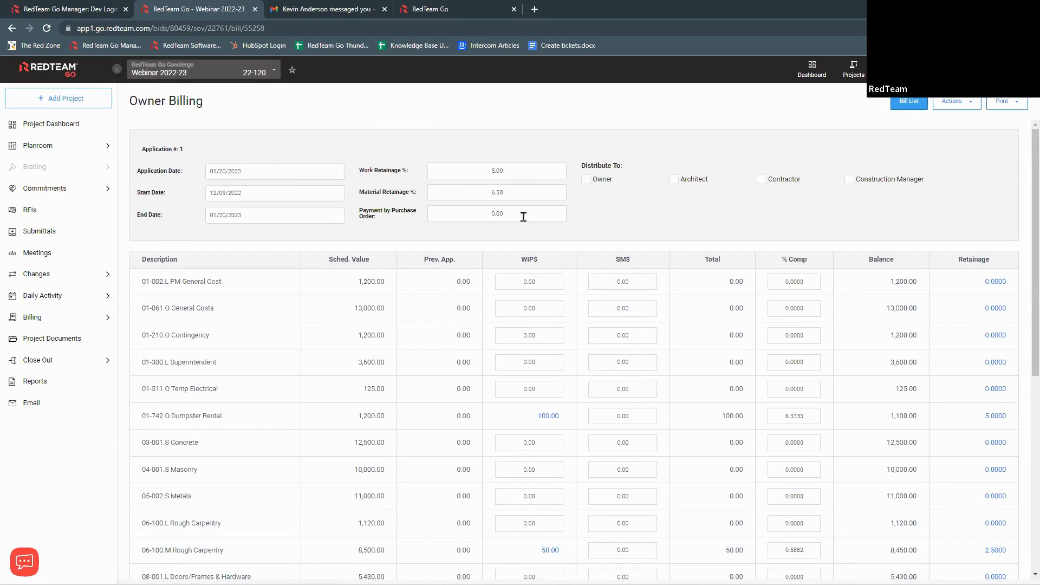
Step: Include the Owner in the bill's distribution and add Change Order 1 to the bill
{"action": "left_click", "coordinate": [586, 180]}
{"action": "left_click", "coordinate": [971, 106]}
{"action": "left_click", "coordinate": [933, 127]}
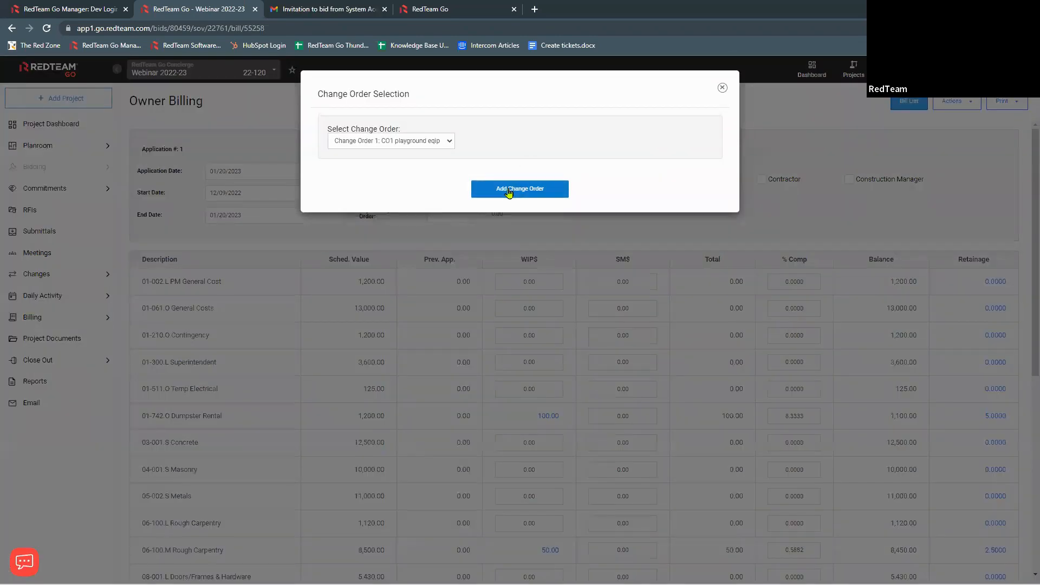
{"action": "left_click", "coordinate": [510, 189]}
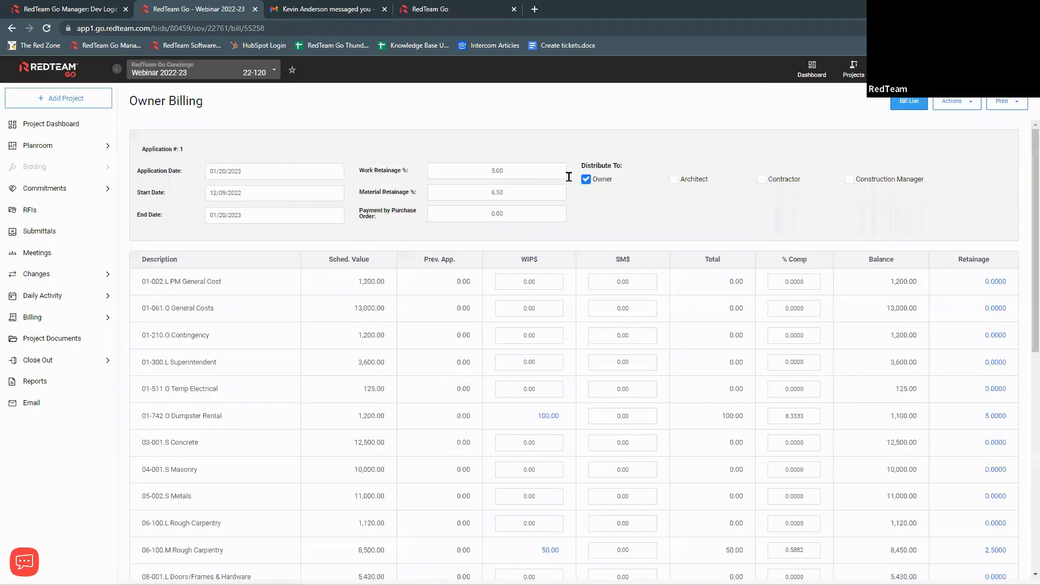
{"action": "scroll", "coordinate": [421, 450], "scroll_direction": "down", "scroll_amount": 8}
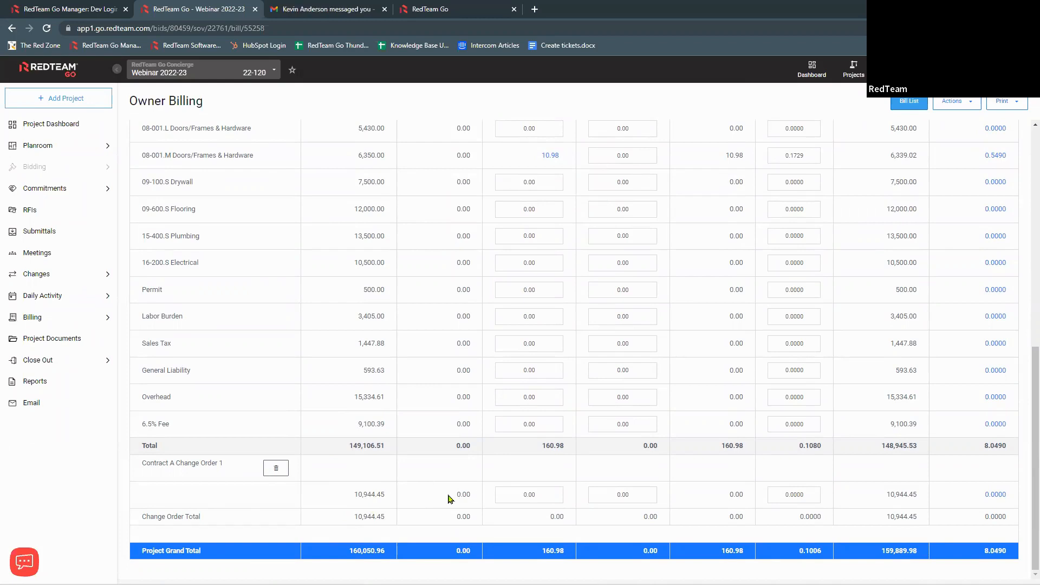
Step: Review the project costs already included in the Dumpster Rental line's work in progress
{"action": "scroll", "coordinate": [448, 498], "scroll_direction": "up", "scroll_amount": 6}
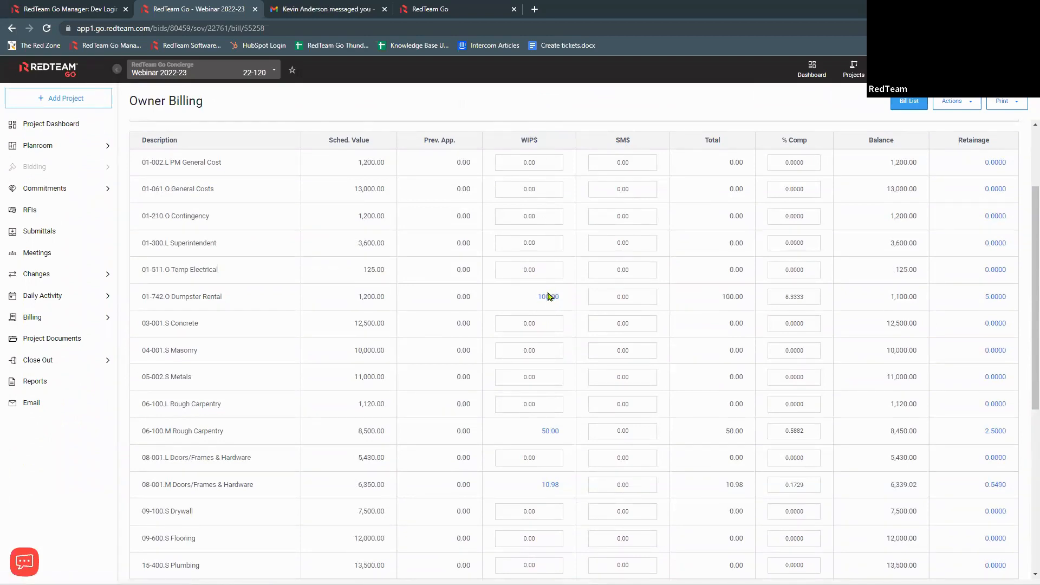
{"action": "left_click", "coordinate": [549, 297]}
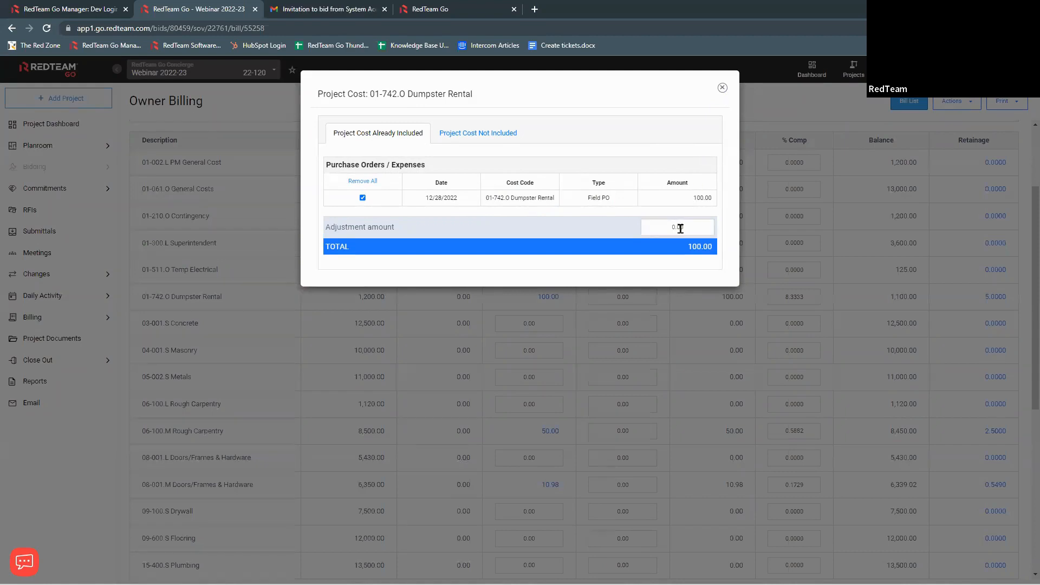
{"action": "left_click", "coordinate": [723, 88]}
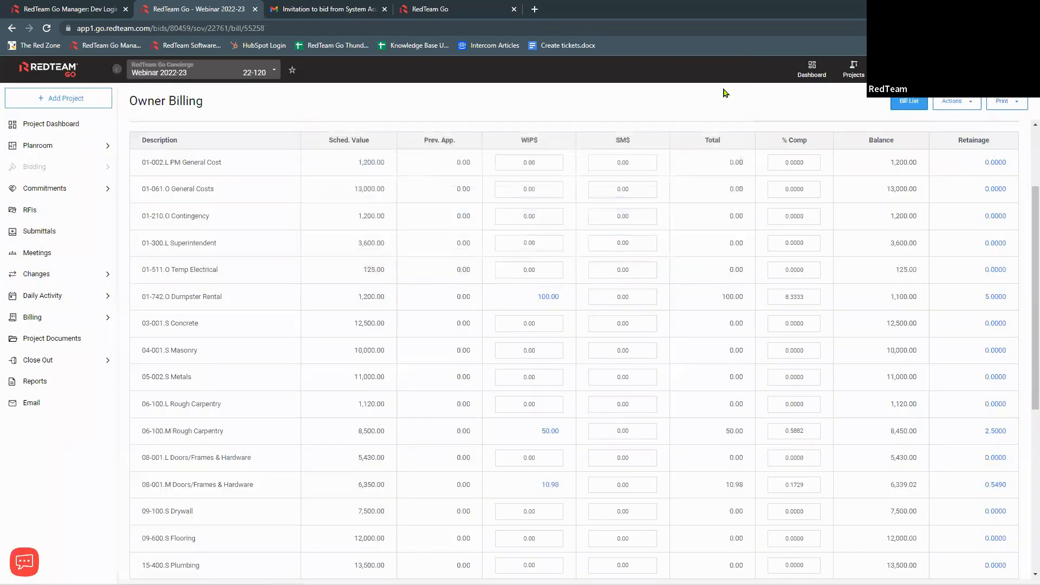
Step: Set the 01-002.L PM General Cost line's completion to 25%
{"action": "left_click", "coordinate": [783, 160]}
{"action": "type", "text": "25"}
{"action": "key", "text": "Tab"}
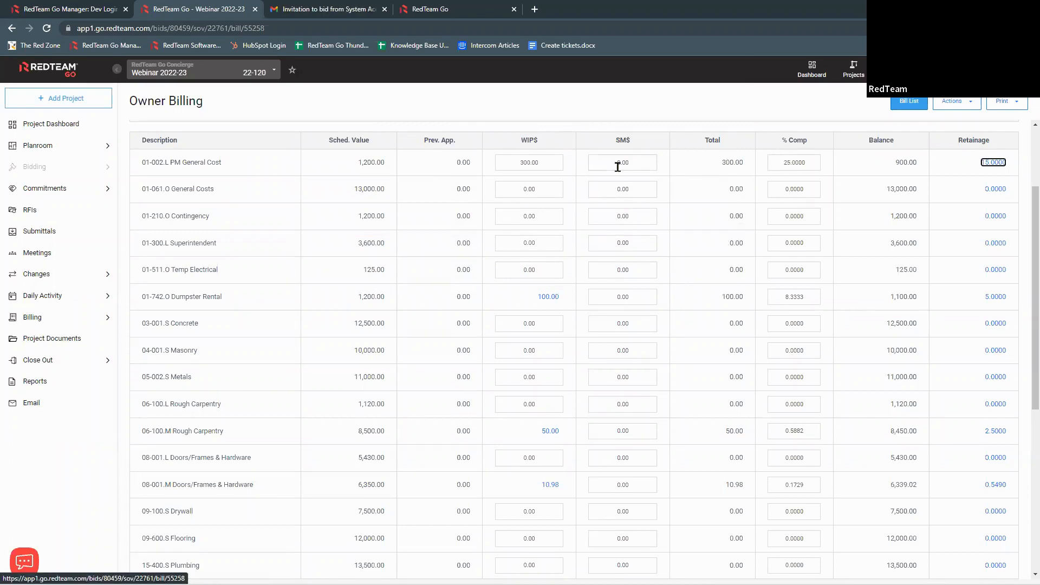
Step: Enter 250 of stored material on the PM General Cost line and check its retainage details
{"action": "left_click", "coordinate": [617, 167]}
{"action": "type", "text": "25"}
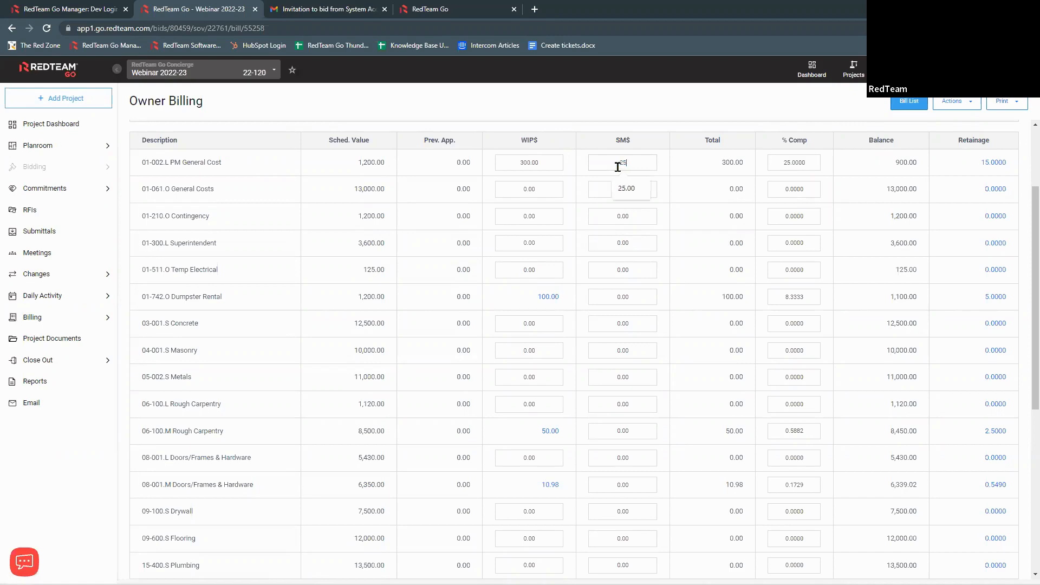
{"action": "type", "text": "0"}
{"action": "key", "text": "Tab"}
{"action": "left_click", "coordinate": [996, 162]}
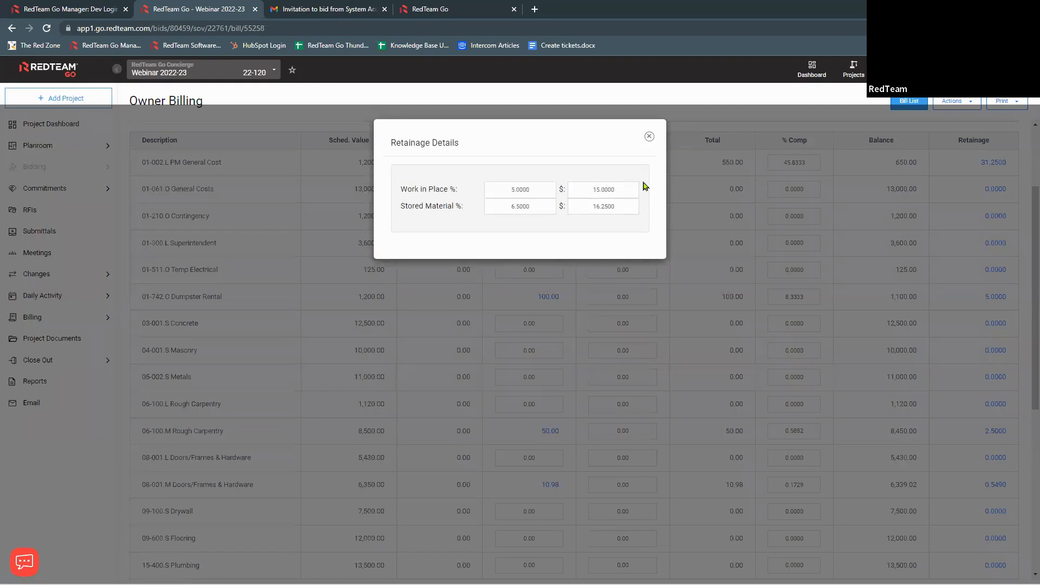
{"action": "left_click", "coordinate": [649, 137]}
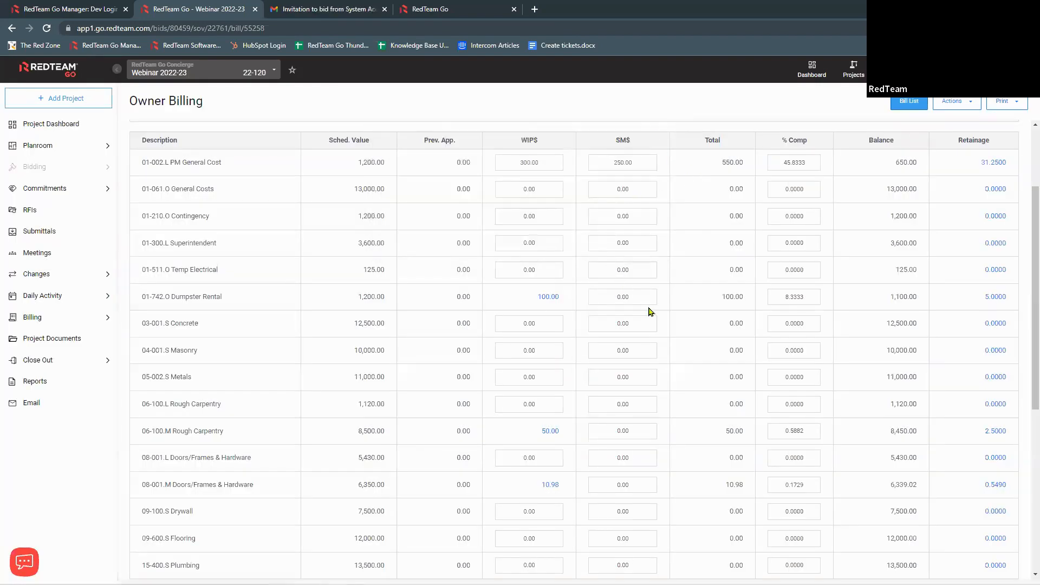
Step: Set the completion of Contract A Change Order 1 to 25%
{"action": "scroll", "coordinate": [692, 322], "scroll_direction": "down", "scroll_amount": 3}
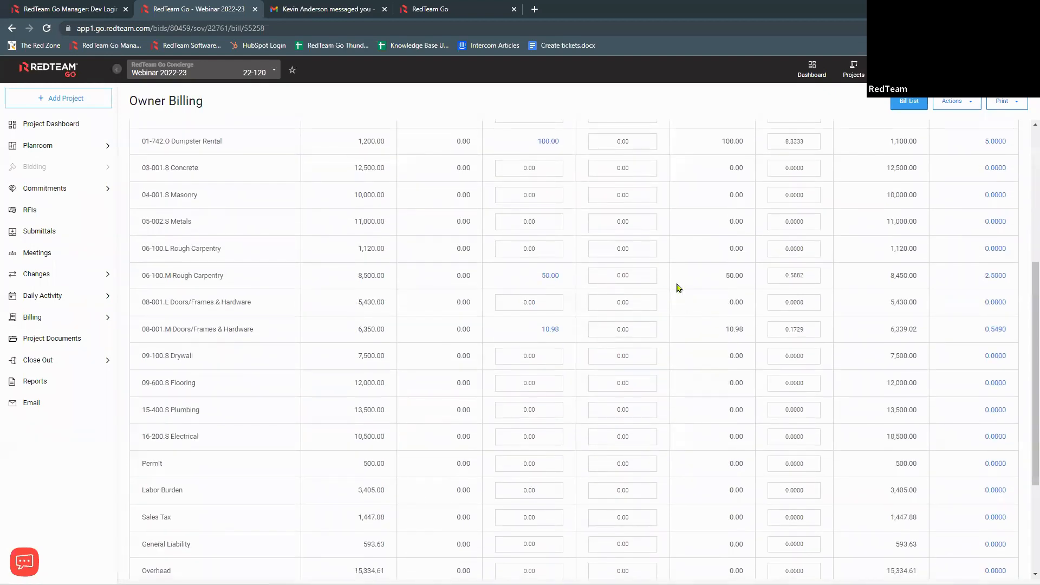
{"action": "scroll", "coordinate": [612, 363], "scroll_direction": "down", "scroll_amount": 3}
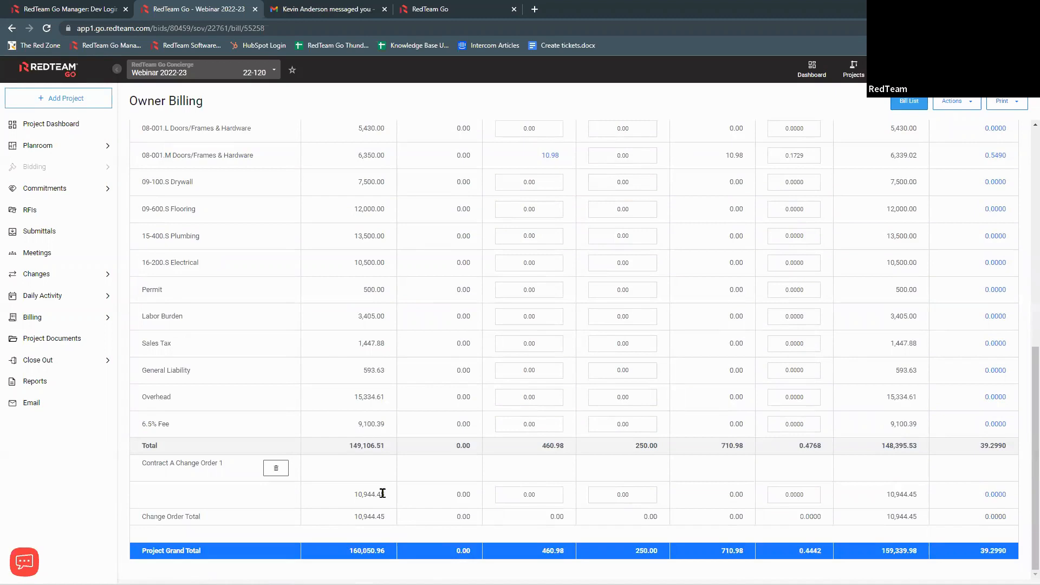
{"action": "left_click", "coordinate": [779, 492]}
{"action": "type", "text": "25"}
{"action": "key", "text": "Tab"}
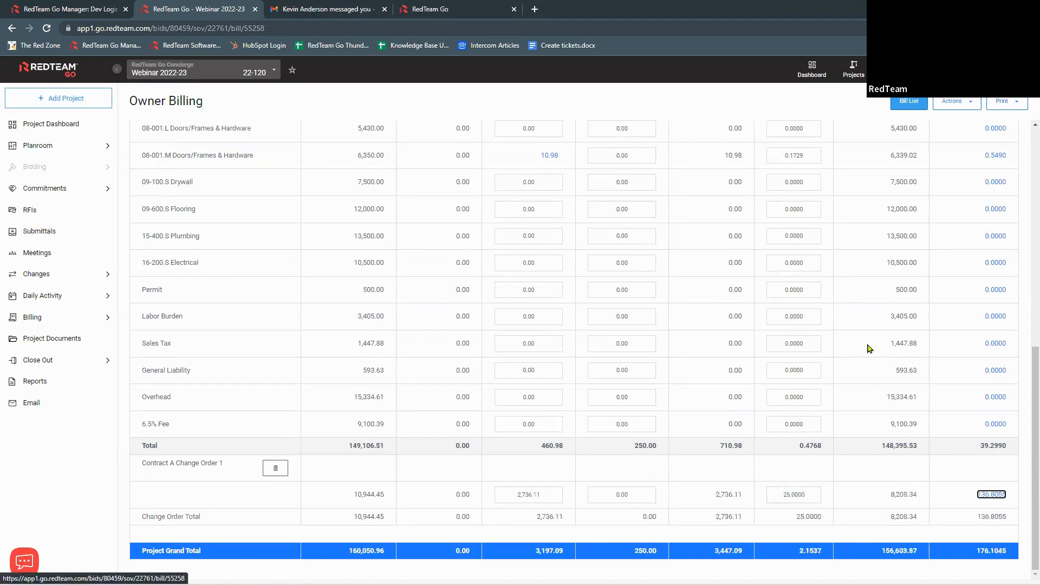
Step: Enter 200 of work in progress and 10 of stored material on the 08-001.L Doors/Frames & Hardware line
{"action": "scroll", "coordinate": [845, 336], "scroll_direction": "up", "scroll_amount": 2}
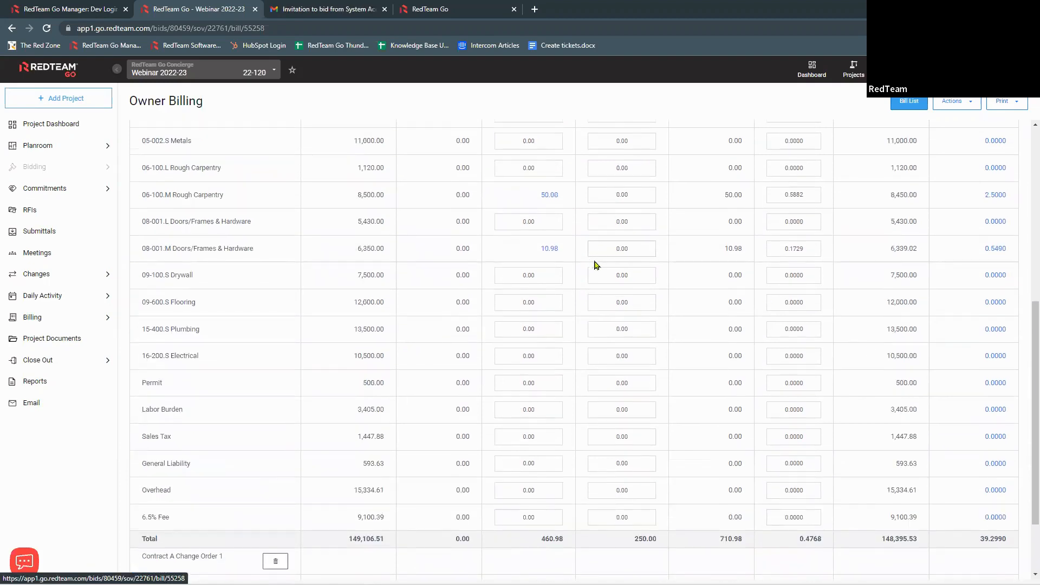
{"action": "left_click", "coordinate": [543, 223]}
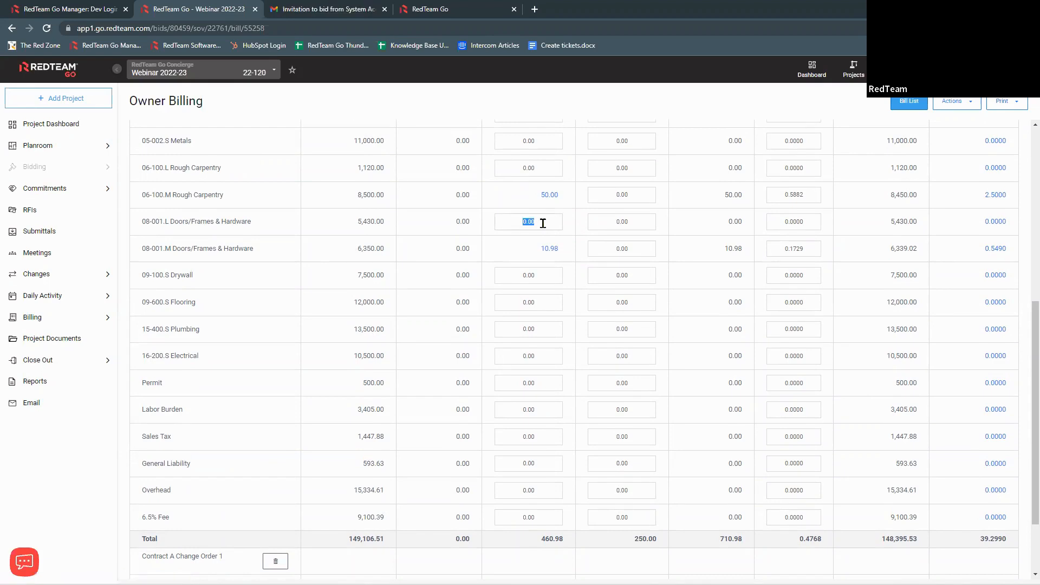
{"action": "type", "text": "200"}
{"action": "key", "text": "Tab"}
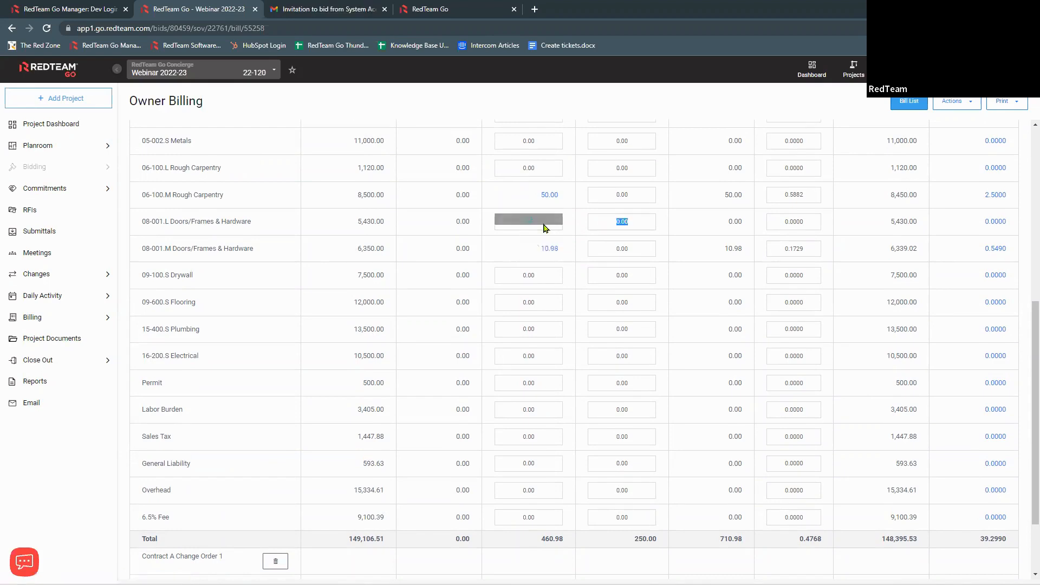
{"action": "scroll", "coordinate": [665, 232], "scroll_direction": "up", "scroll_amount": 7}
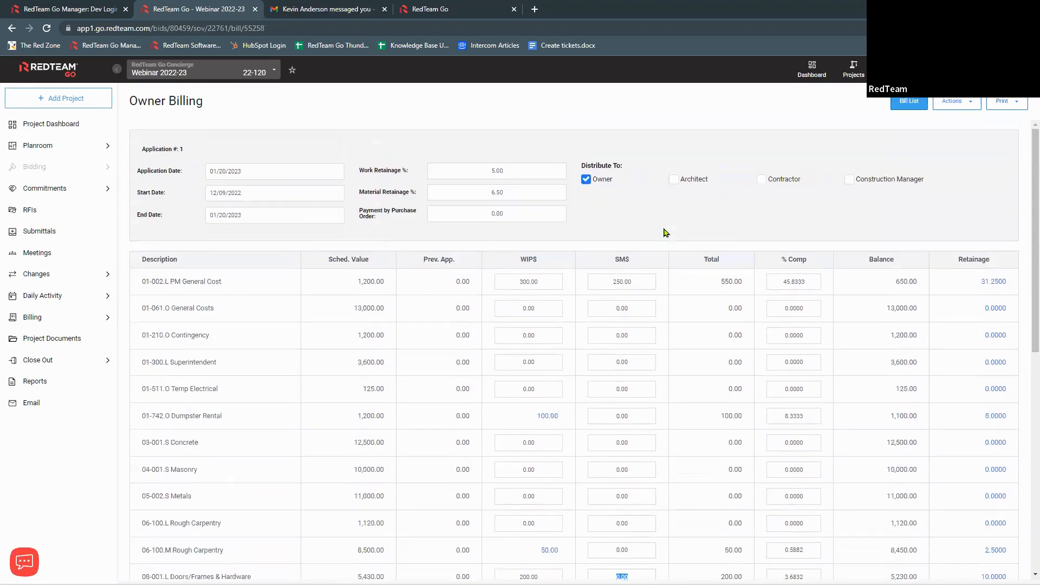
{"action": "scroll", "coordinate": [644, 461], "scroll_direction": "down", "scroll_amount": 2}
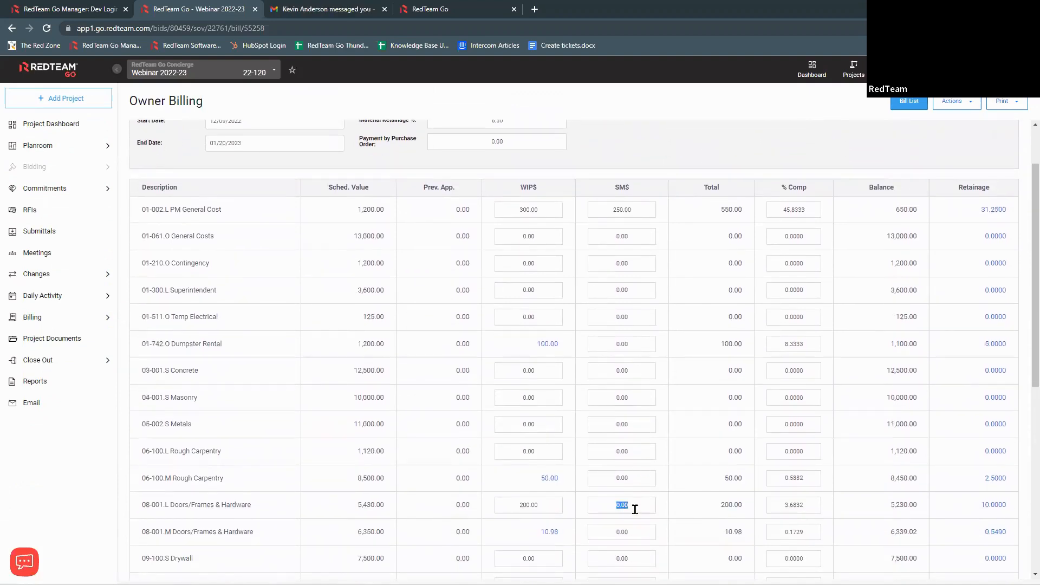
{"action": "type", "text": "10"}
{"action": "key", "text": "Tab"}
{"action": "scroll", "coordinate": [712, 446], "scroll_direction": "down", "scroll_amount": 2}
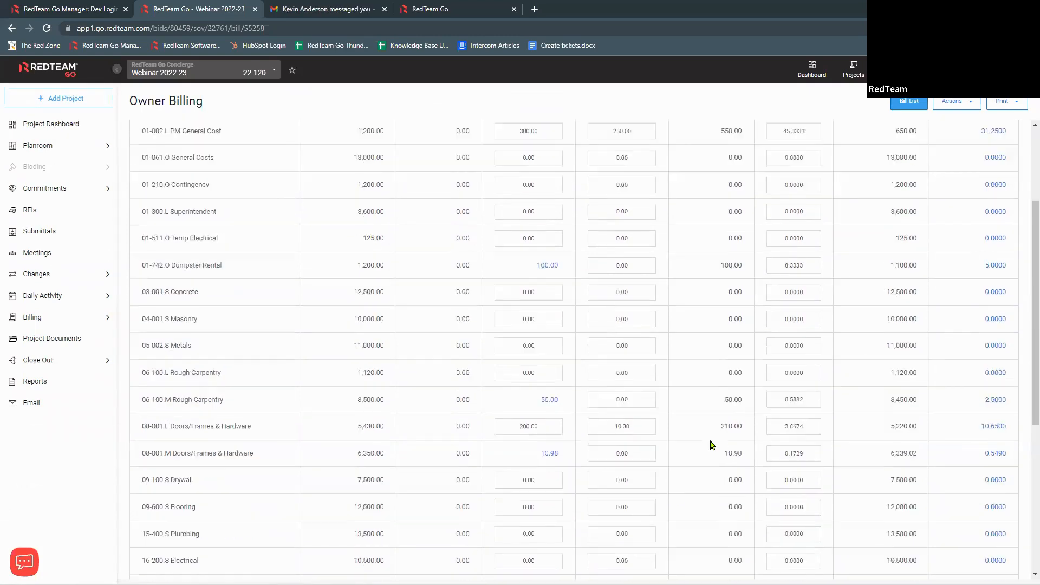
Step: Print the Generic Owner Bill with Lien Release for application 1 and maximize the printed document
{"action": "scroll", "coordinate": [842, 173], "scroll_direction": "up", "scroll_amount": 3}
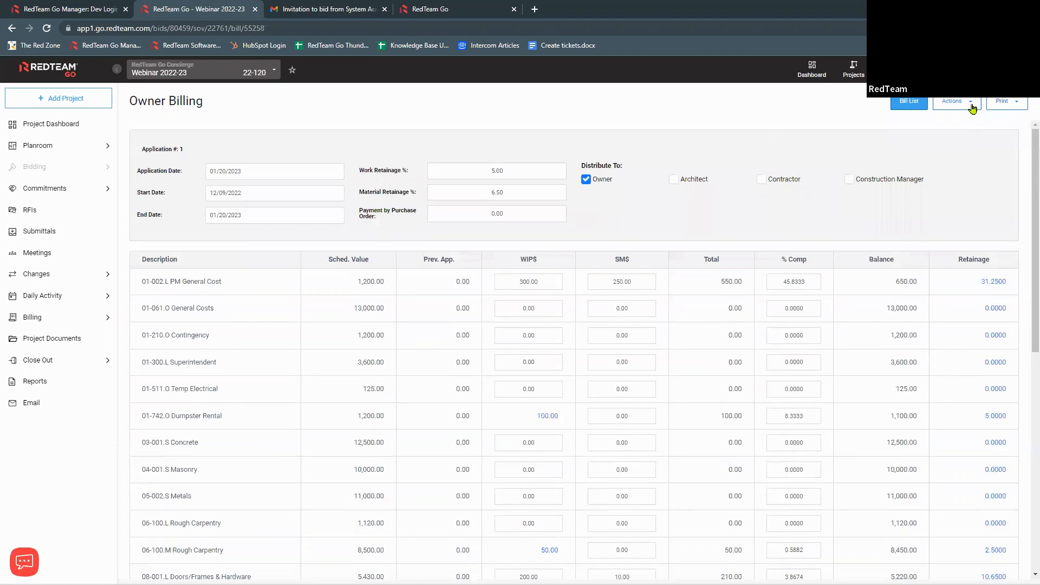
{"action": "left_click", "coordinate": [1006, 104]}
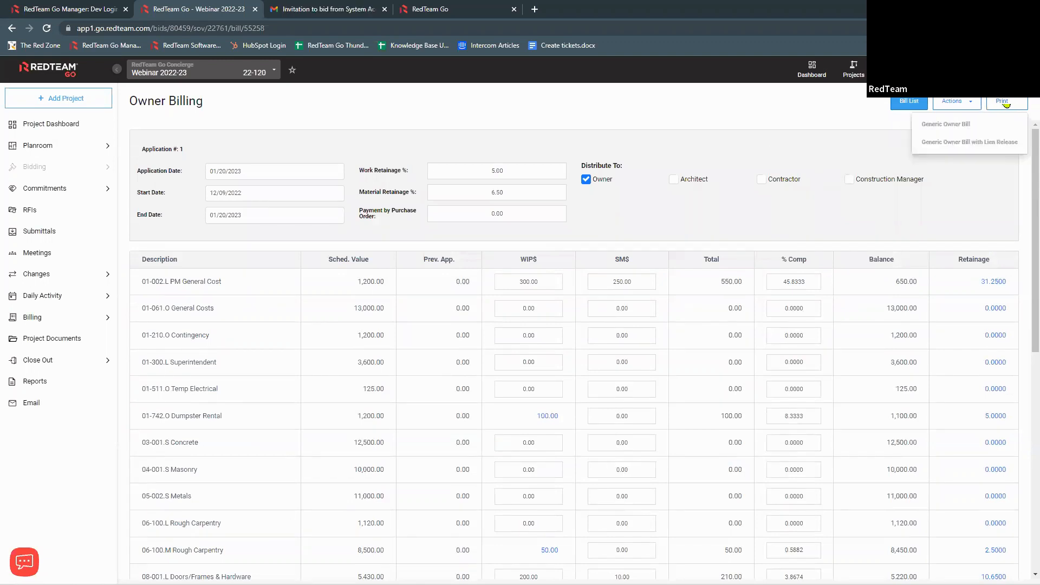
{"action": "left_click", "coordinate": [944, 141]}
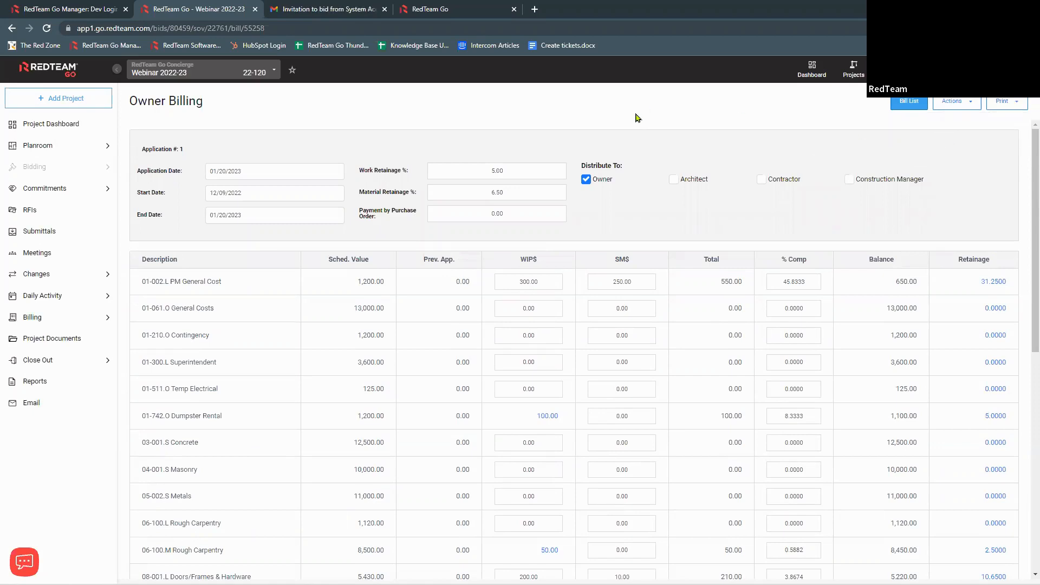
{"action": "left_click", "coordinate": [1002, 105]}
{"action": "left_click", "coordinate": [962, 142]}
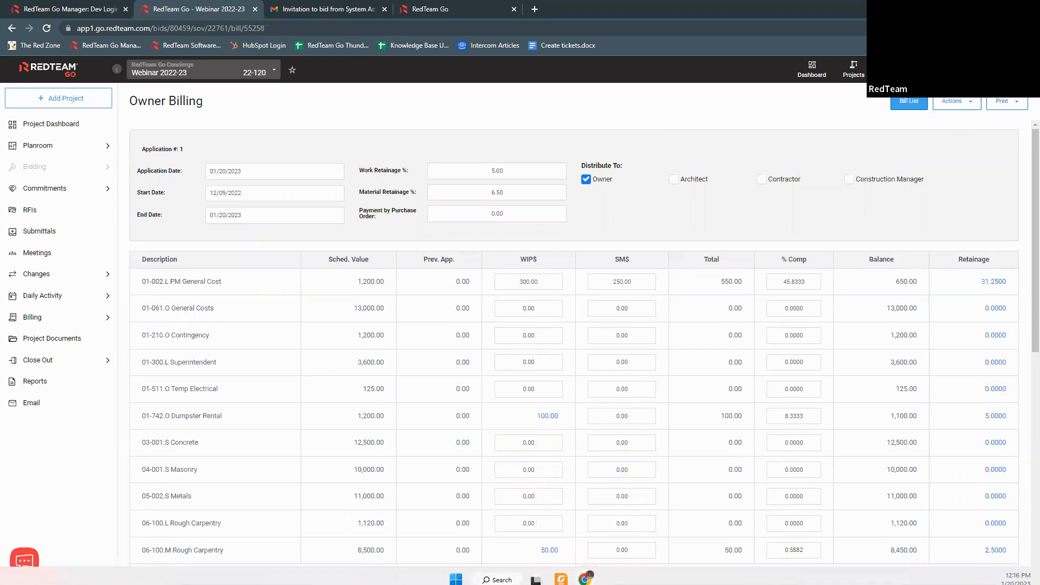
{"action": "left_click", "coordinate": [1015, 107]}
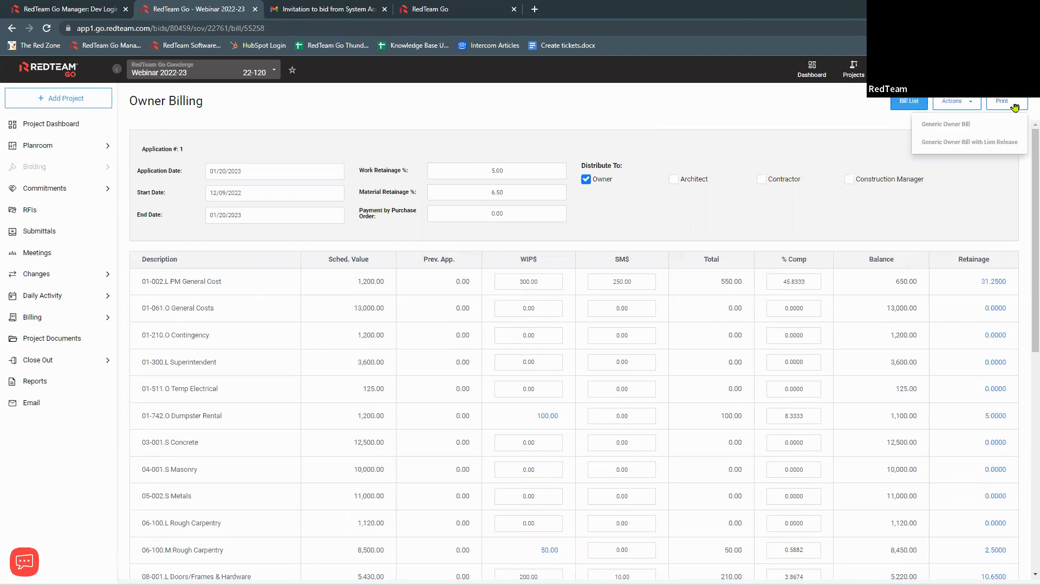
{"action": "left_click", "coordinate": [970, 142]}
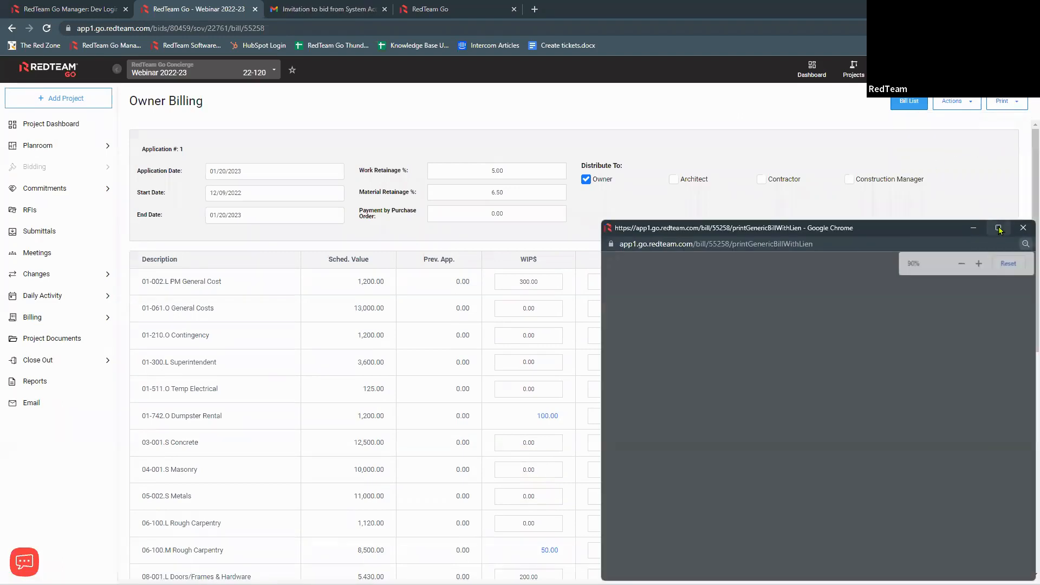
{"action": "left_click", "coordinate": [999, 228]}
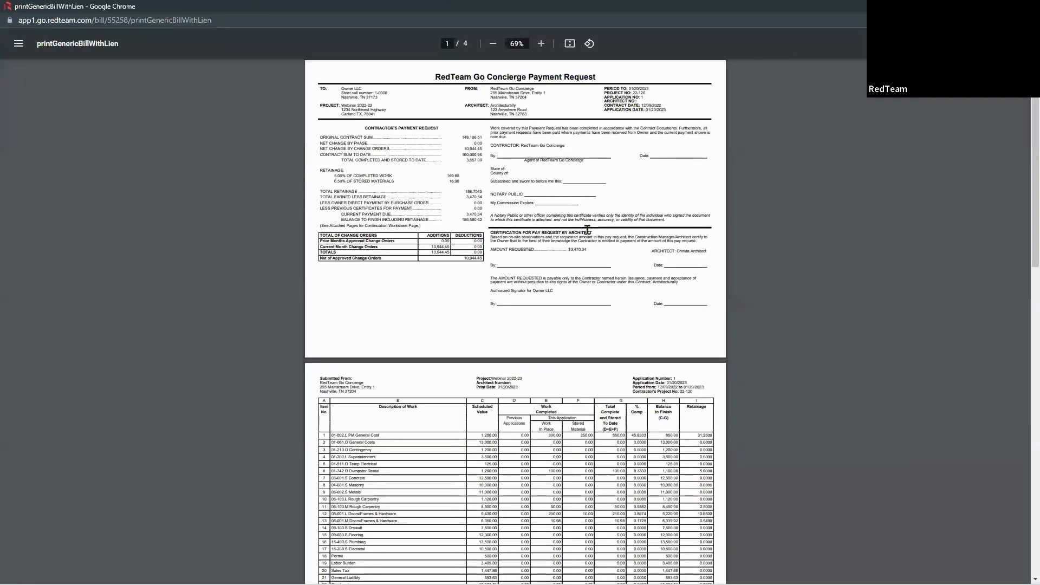
Step: Examine the printed bill's payment request, continuation worksheet and waiver and release of lien at a larger size
{"action": "scroll", "coordinate": [588, 231], "scroll_direction": "up", "scroll_amount": 5, "text": "ctrl"}
{"action": "scroll", "coordinate": [588, 230], "scroll_direction": "up", "scroll_amount": 3}
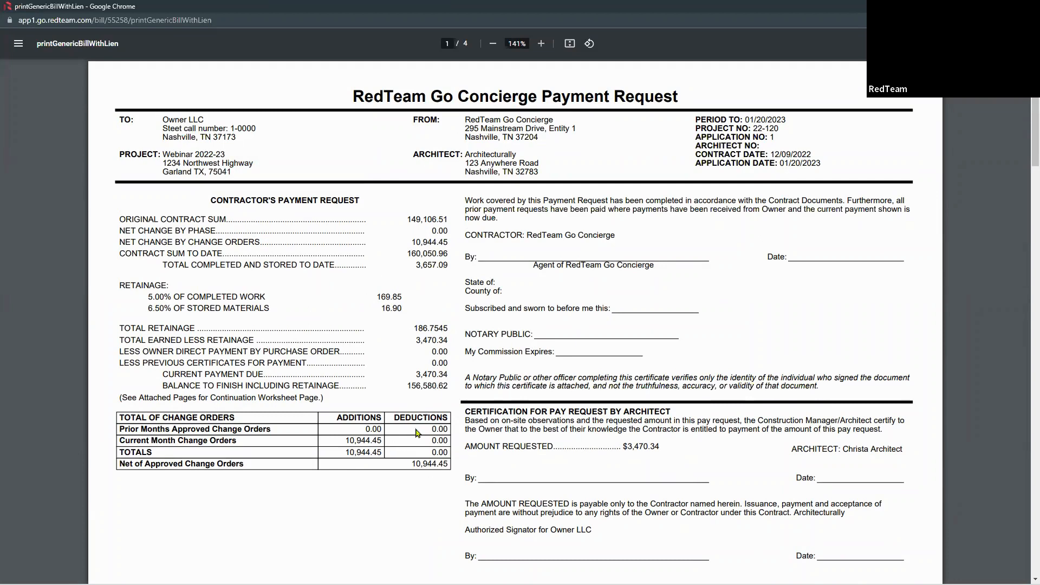
{"action": "scroll", "coordinate": [429, 473], "scroll_direction": "down", "scroll_amount": 12}
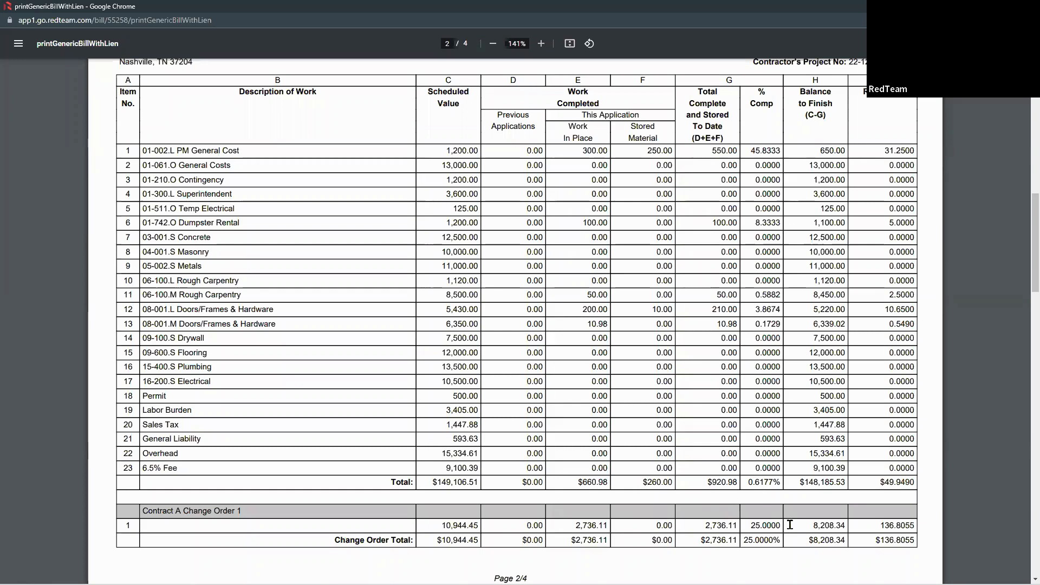
{"action": "scroll", "coordinate": [790, 525], "scroll_direction": "down", "scroll_amount": 7}
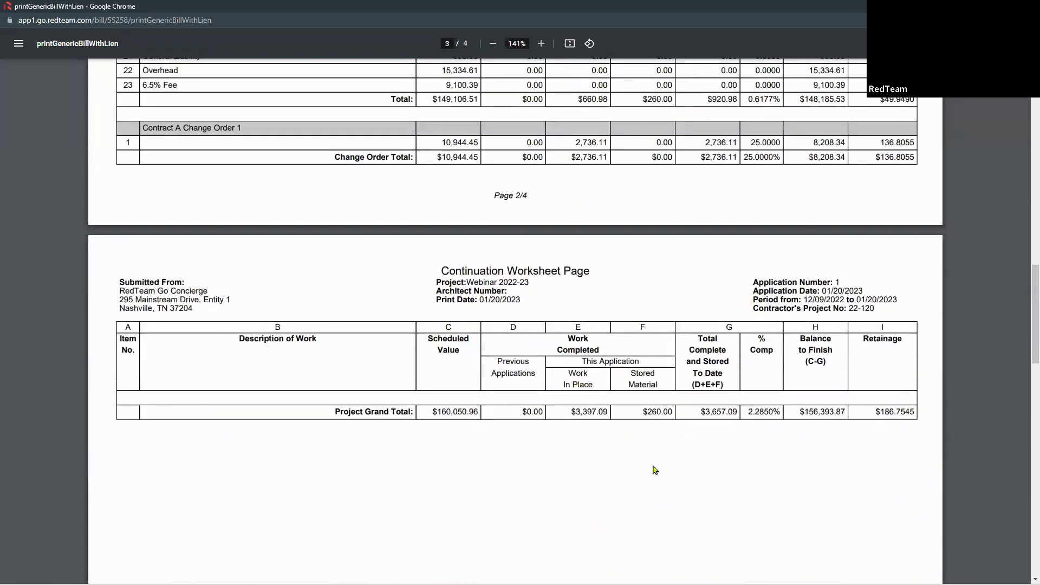
{"action": "scroll", "coordinate": [653, 483], "scroll_direction": "down", "scroll_amount": 14}
{"action": "scroll", "coordinate": [650, 482], "scroll_direction": "down", "scroll_amount": 6}
{"action": "scroll", "coordinate": [650, 482], "scroll_direction": "up", "scroll_amount": 5}
{"action": "scroll", "coordinate": [651, 483], "scroll_direction": "up", "scroll_amount": 13}
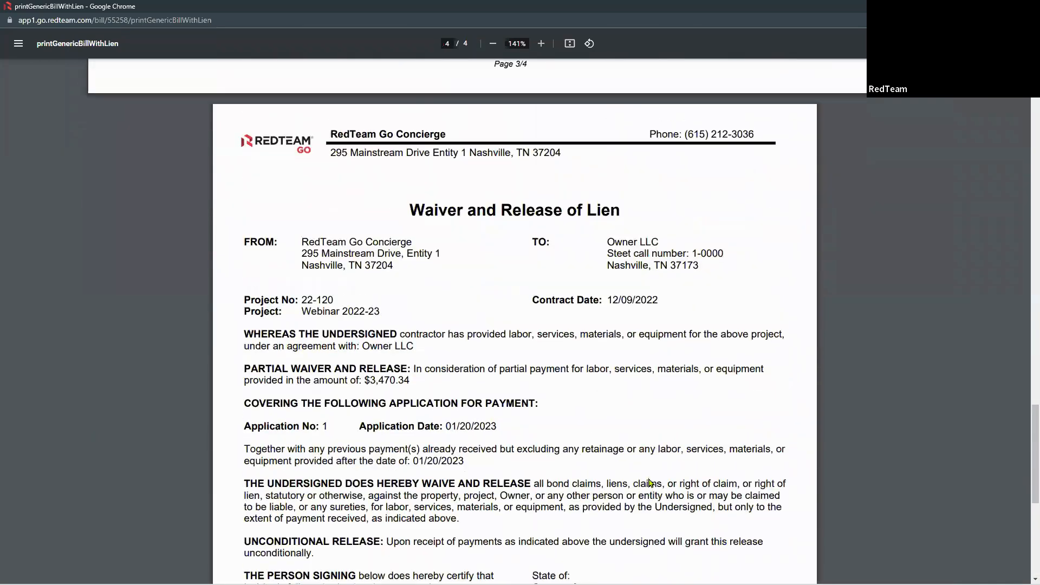
{"action": "scroll", "coordinate": [651, 483], "scroll_direction": "up", "scroll_amount": 20}
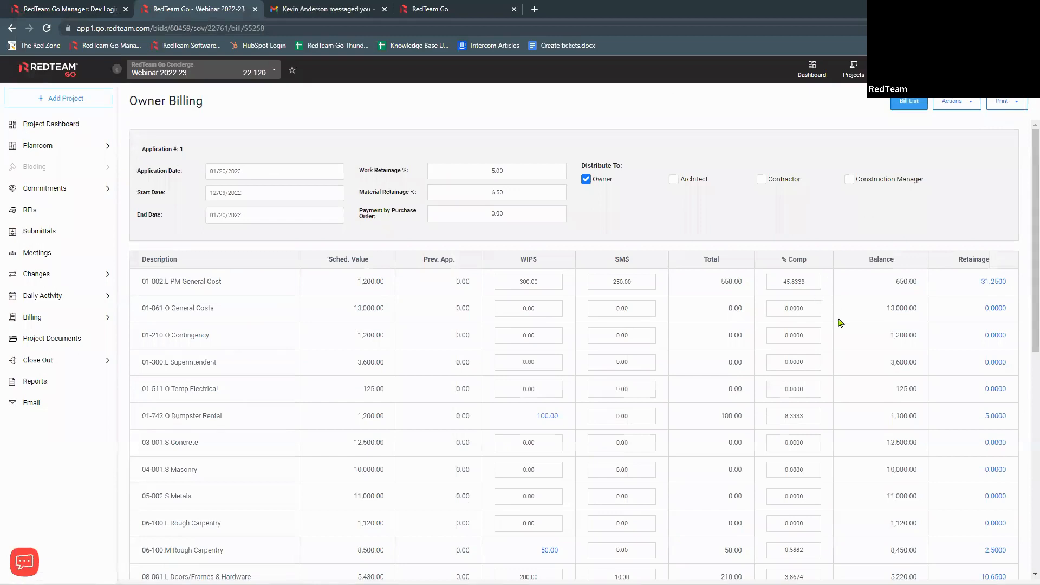
Step: Return to the Contract A bill list and unlock the schedule of values, accepting the deletion of all bills
{"action": "left_click", "coordinate": [910, 104]}
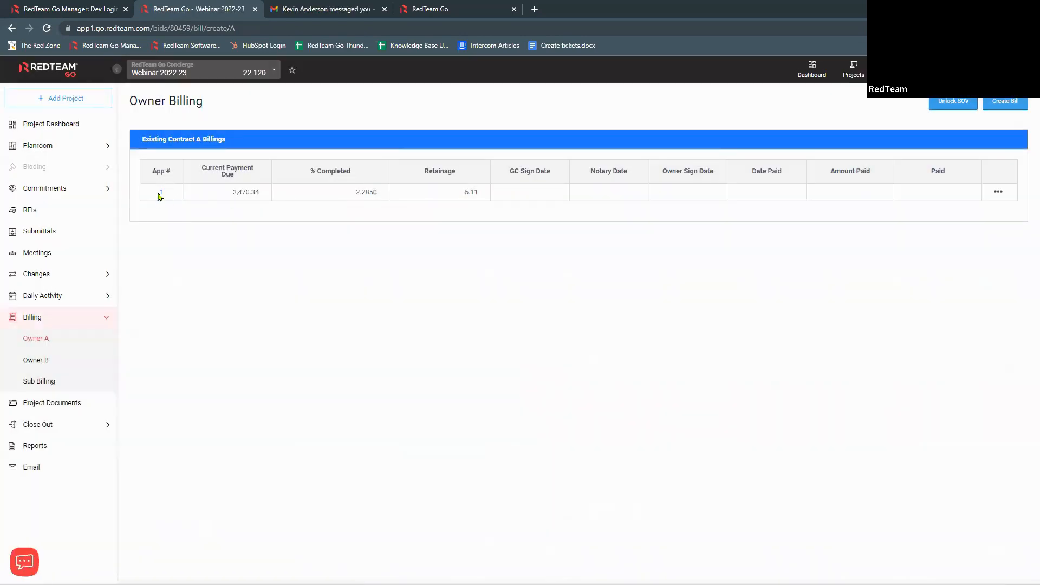
{"action": "left_click", "coordinate": [162, 193]}
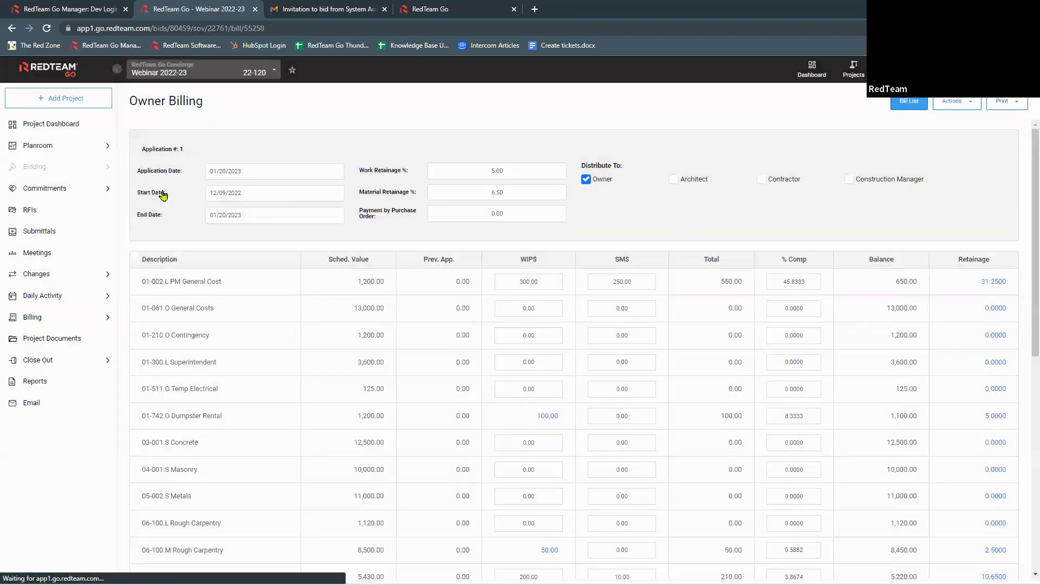
{"action": "left_click", "coordinate": [911, 102]}
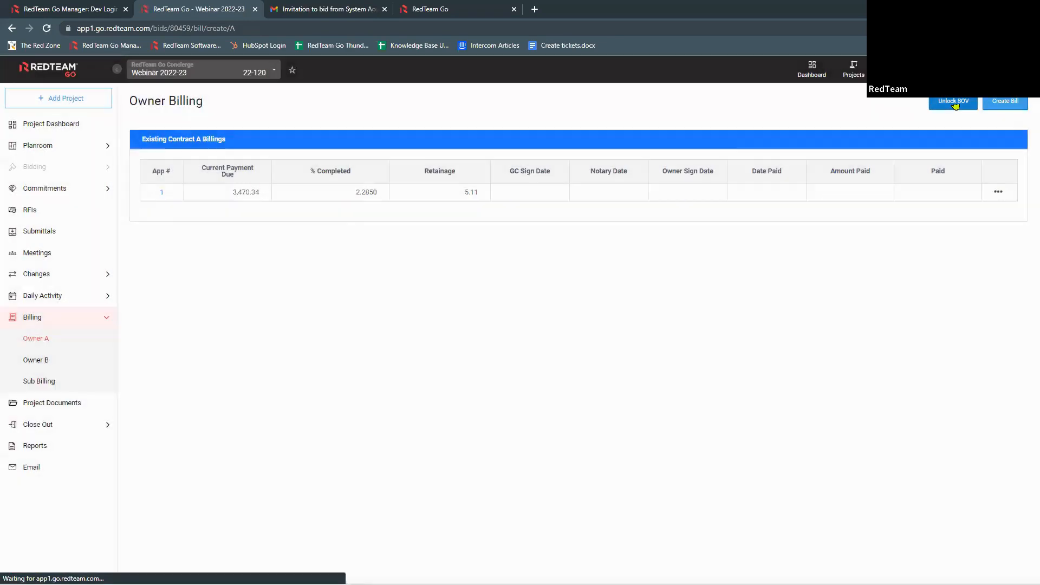
{"action": "left_click", "coordinate": [955, 104]}
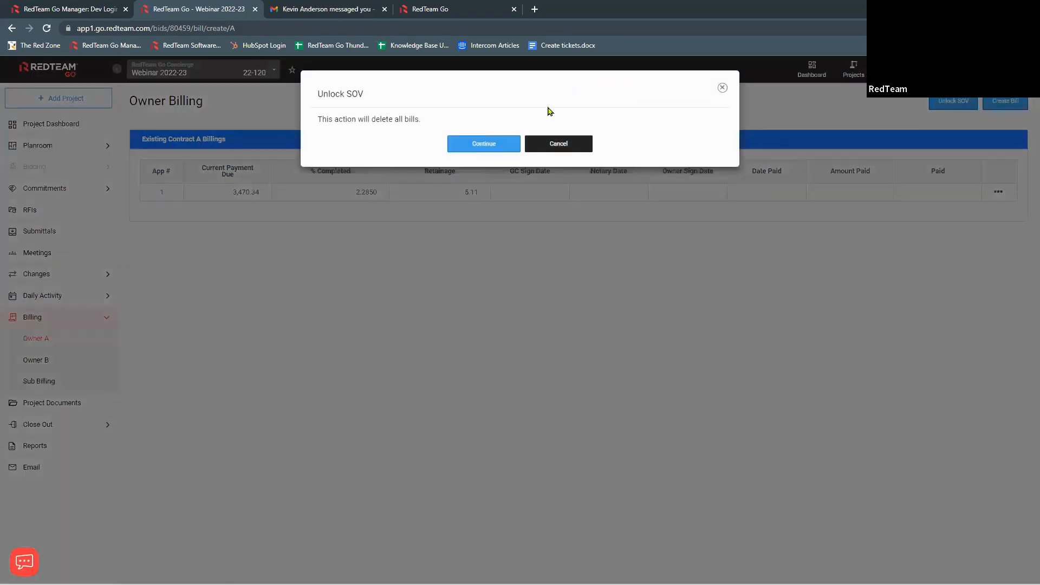
{"action": "left_click", "coordinate": [489, 144]}
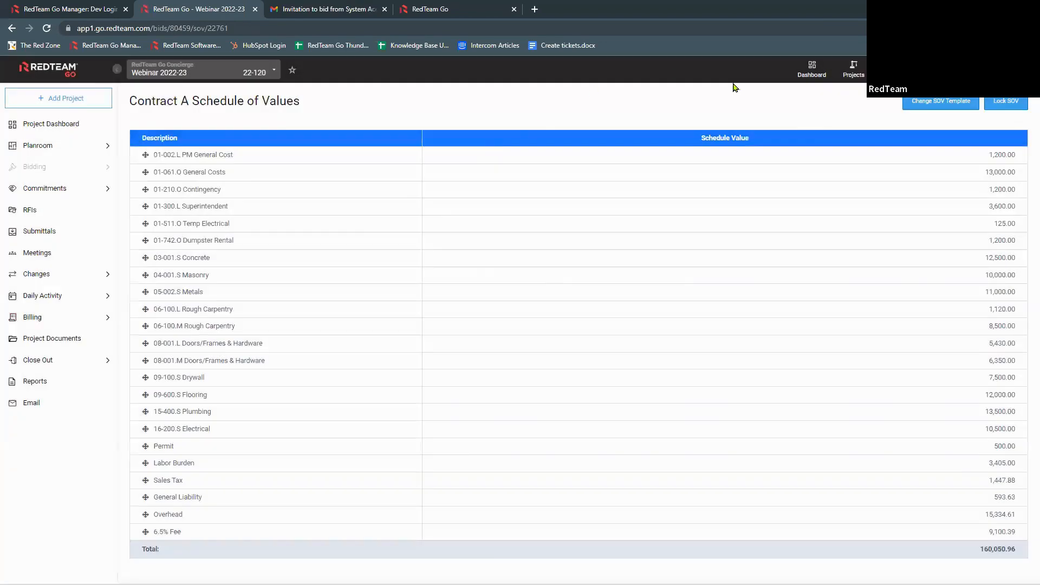
Step: Discard the current Contract A schedule of values by changing its SOV template
{"action": "left_click", "coordinate": [948, 102]}
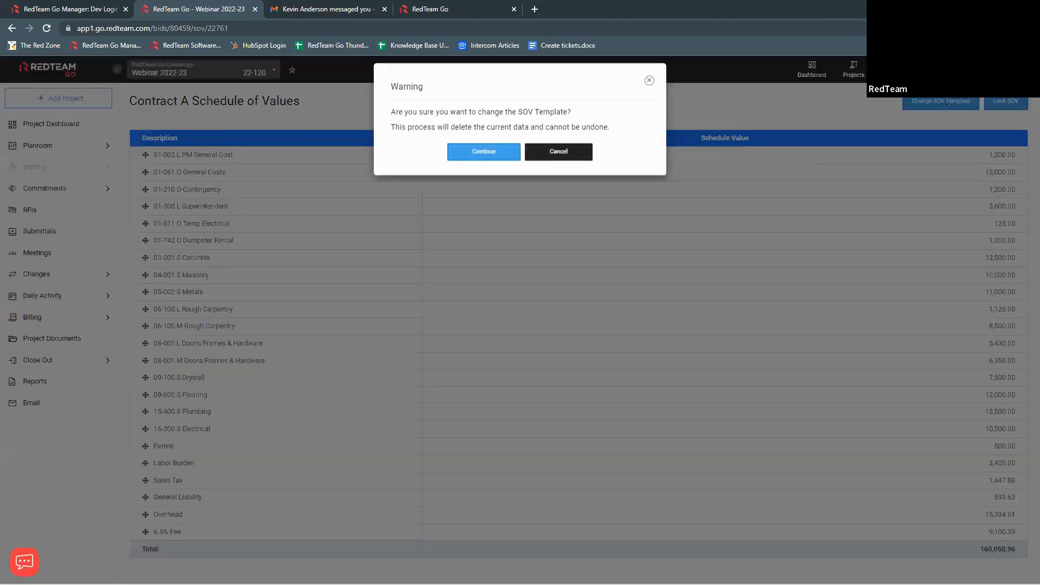
{"action": "left_click", "coordinate": [504, 165]}
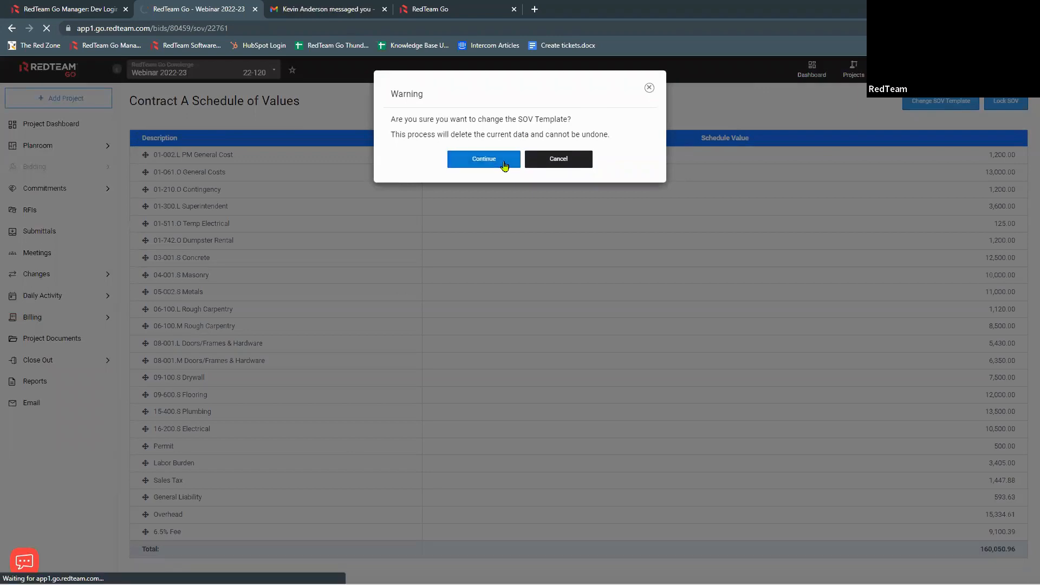
{"action": "left_click", "coordinate": [483, 162]}
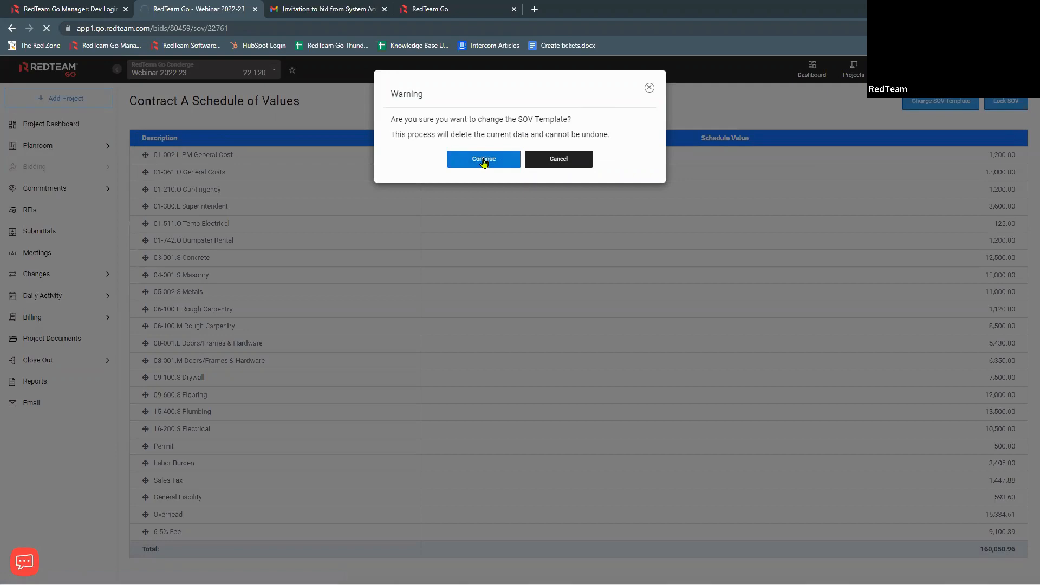
{"action": "left_click", "coordinate": [484, 163]}
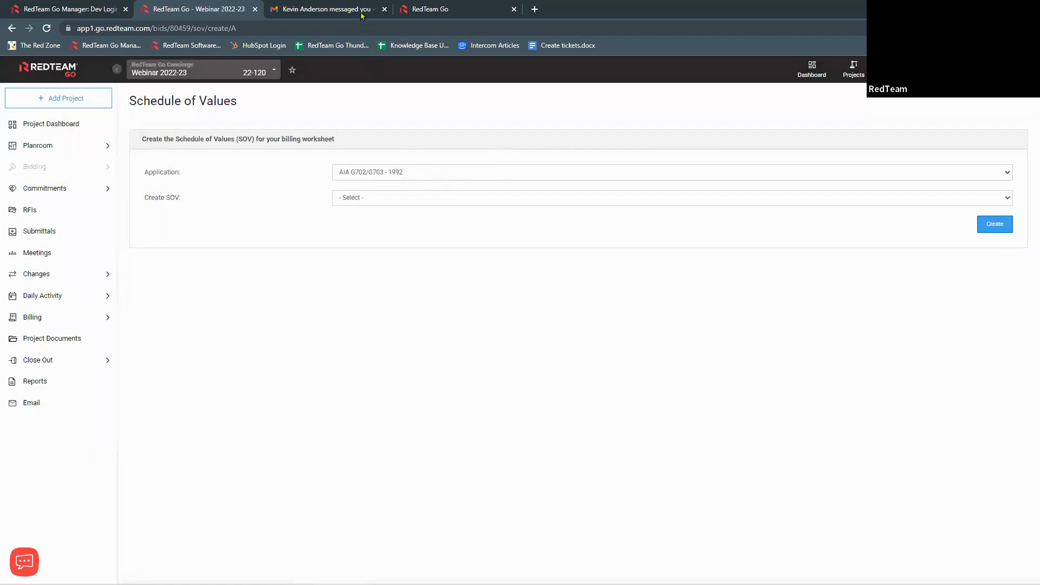
Step: Create a Cost Plus Owner Bill schedule of values By Cost Code - Itemized Markups and lock it
{"action": "left_click", "coordinate": [460, 169]}
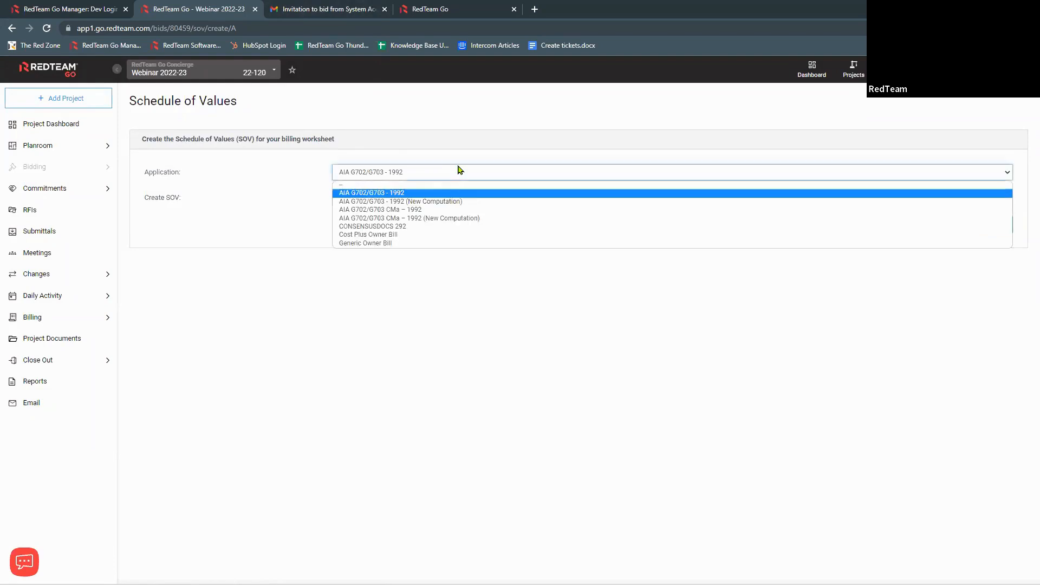
{"action": "left_click", "coordinate": [394, 235]}
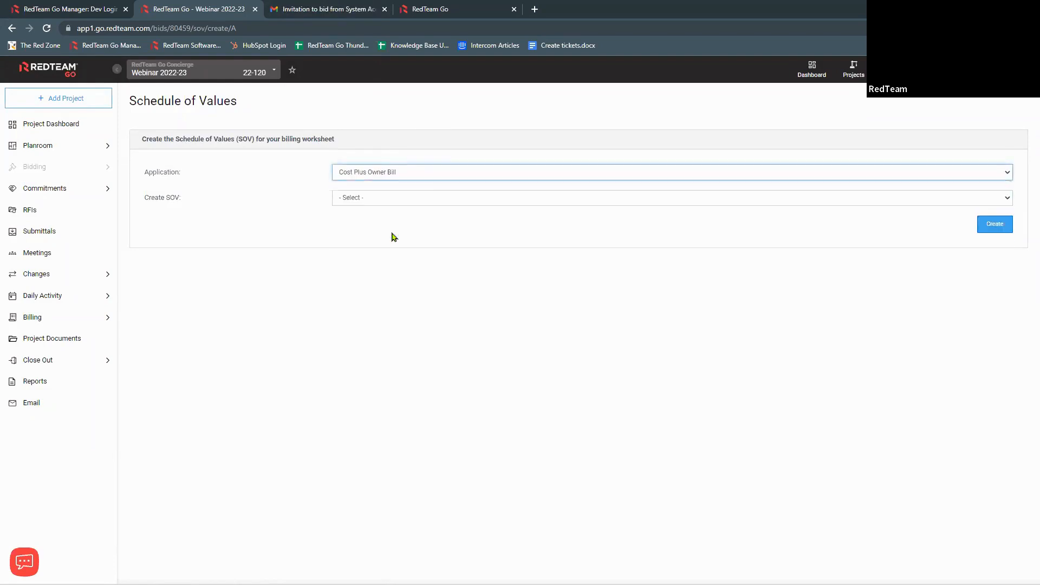
{"action": "left_click", "coordinate": [434, 199]}
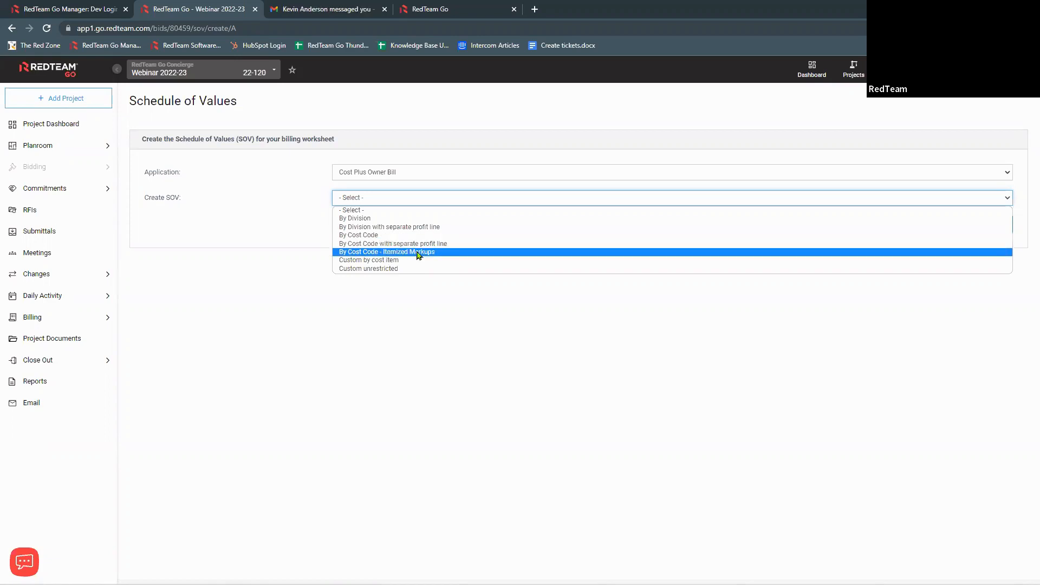
{"action": "left_click", "coordinate": [419, 253]}
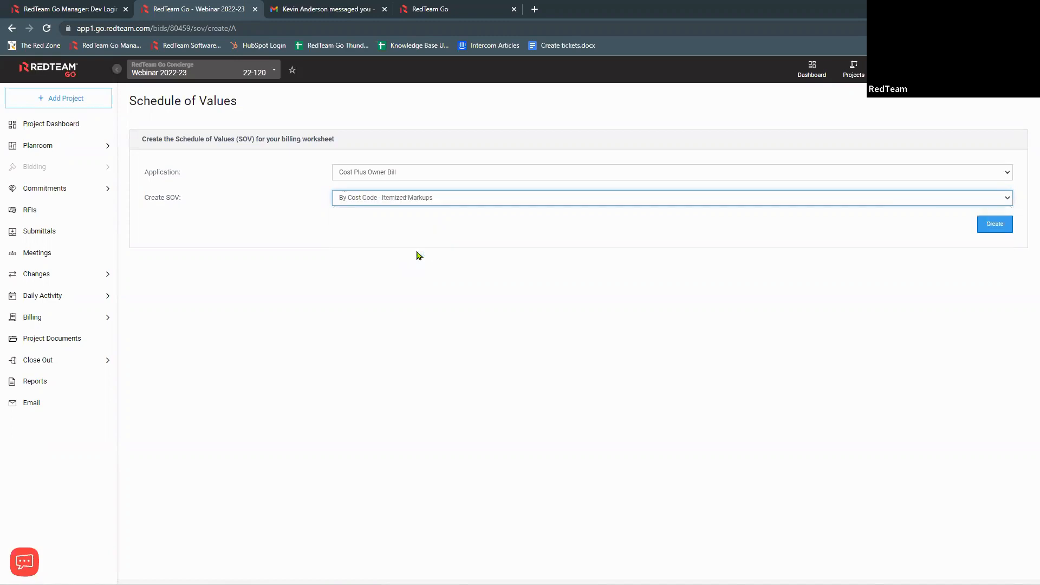
{"action": "left_click", "coordinate": [995, 226]}
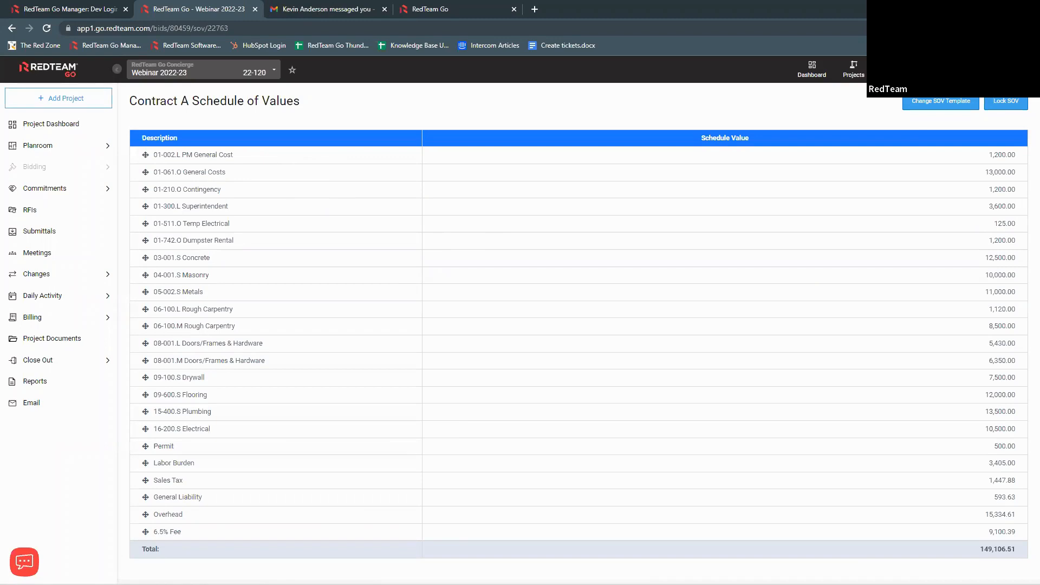
{"action": "left_click", "coordinate": [1016, 105]}
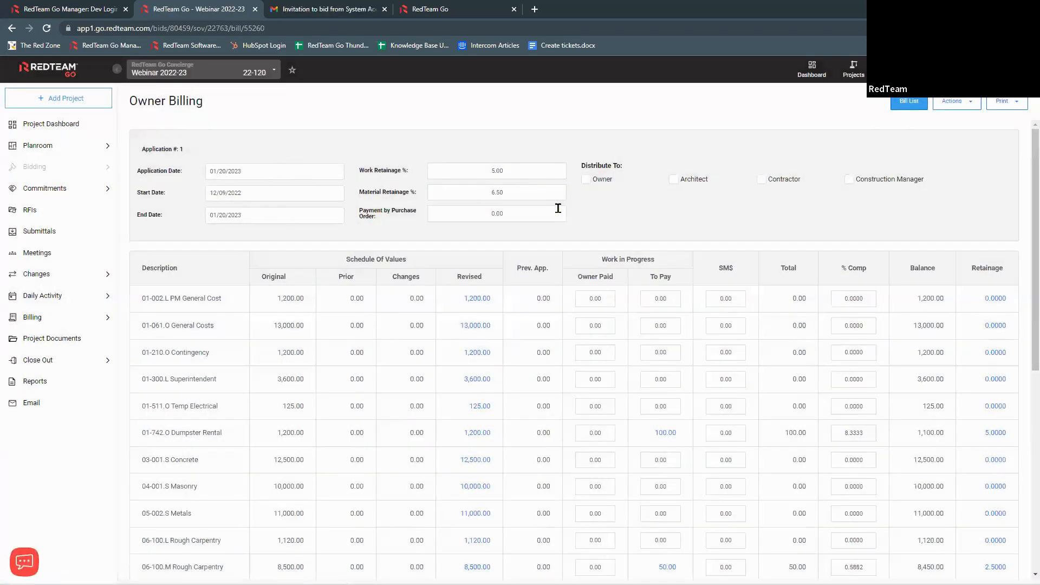
Step: Set the new bill to be distributed to the Owner and add Change Order 1 for the playground equipment
{"action": "left_click", "coordinate": [586, 181]}
{"action": "left_click", "coordinate": [966, 104]}
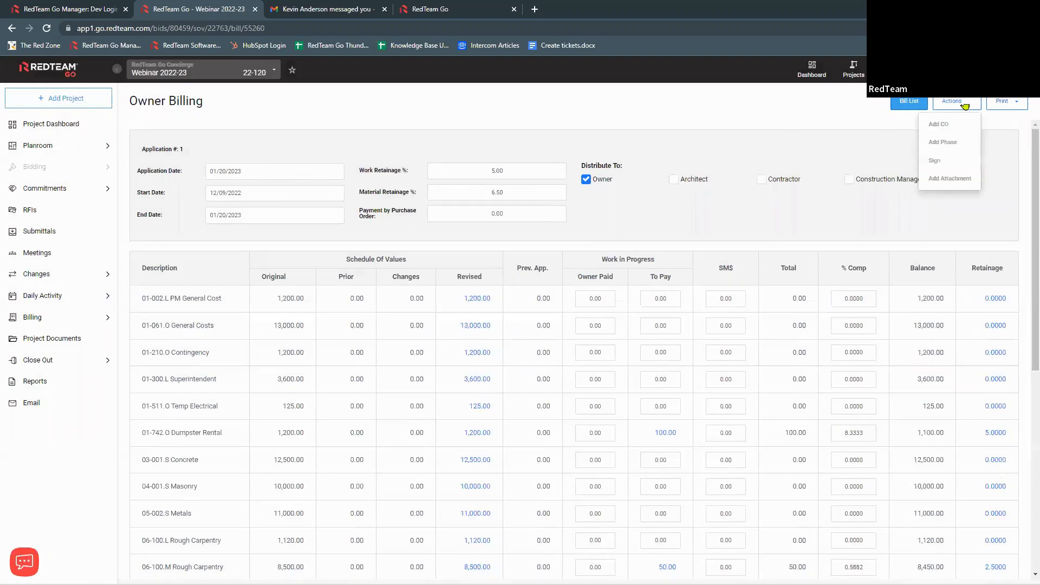
{"action": "left_click", "coordinate": [940, 125]}
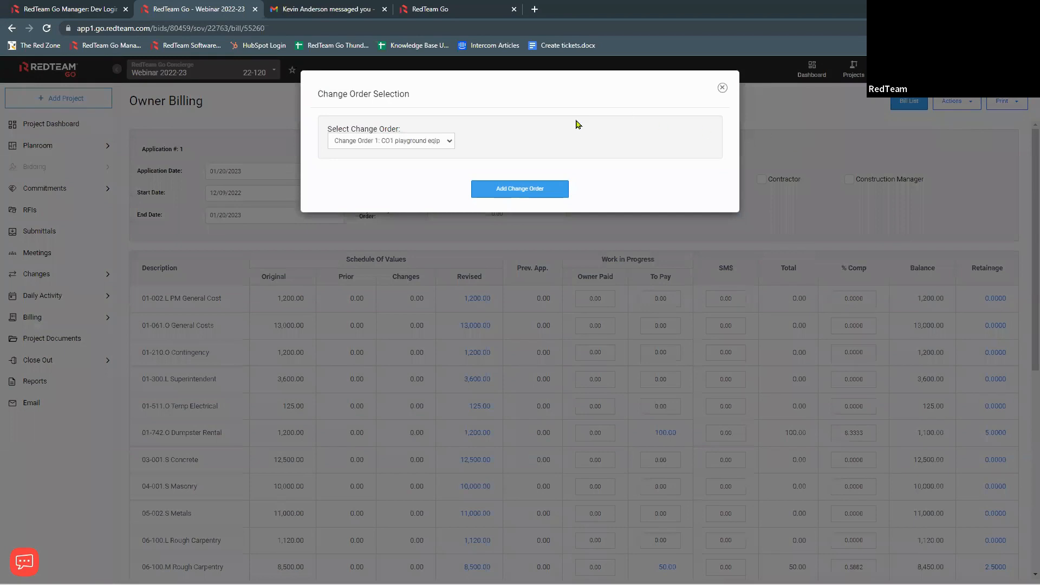
{"action": "left_click", "coordinate": [533, 188]}
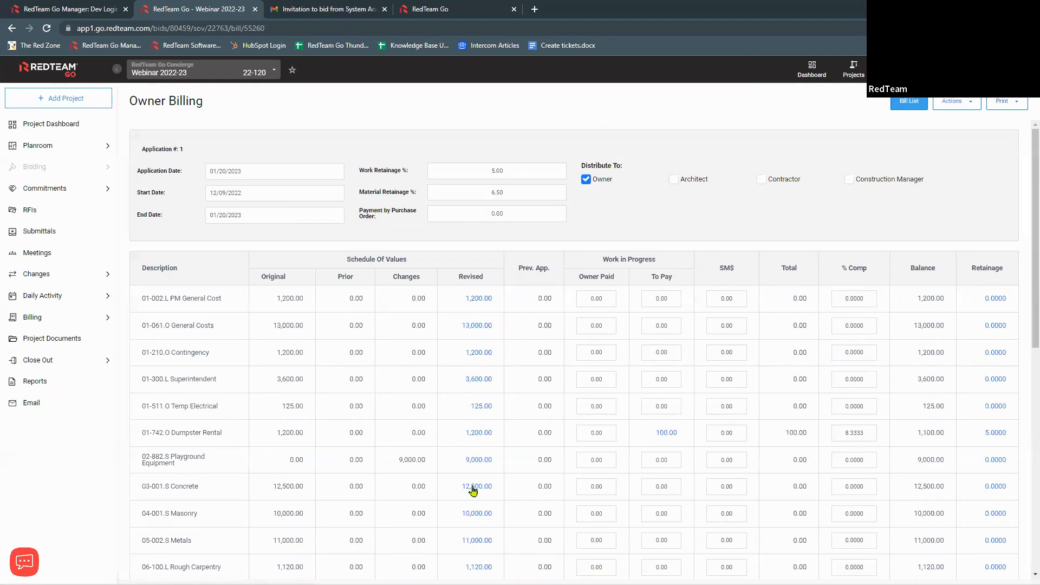
Step: Review the change order adjustments in the schedule of values and the change details of the 02-882.S Playground Equipment line
{"action": "scroll", "coordinate": [472, 491], "scroll_direction": "down", "scroll_amount": 1}
{"action": "scroll", "coordinate": [472, 490], "scroll_direction": "down", "scroll_amount": 6}
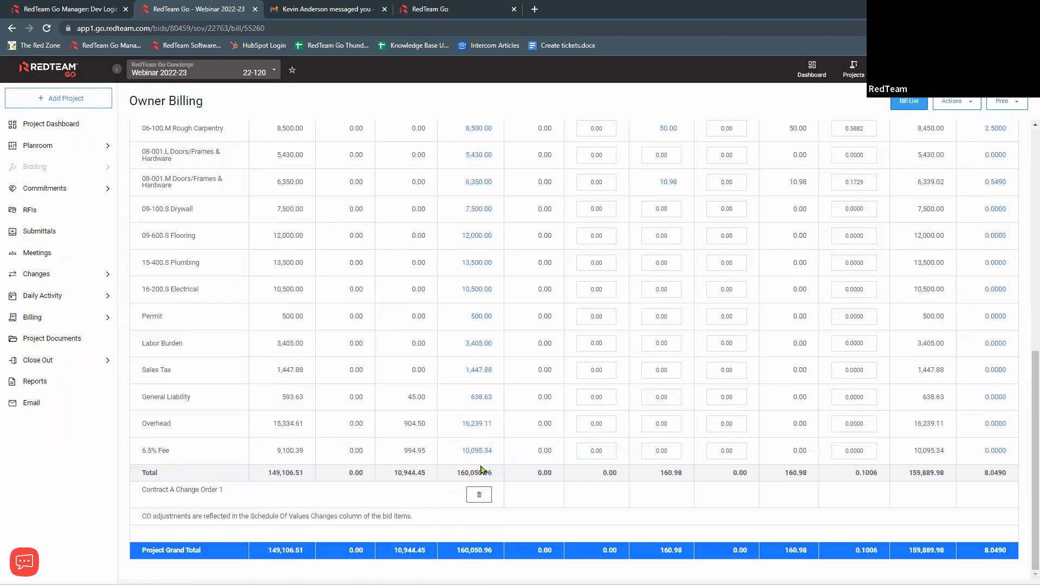
{"action": "scroll", "coordinate": [481, 469], "scroll_direction": "up", "scroll_amount": 6}
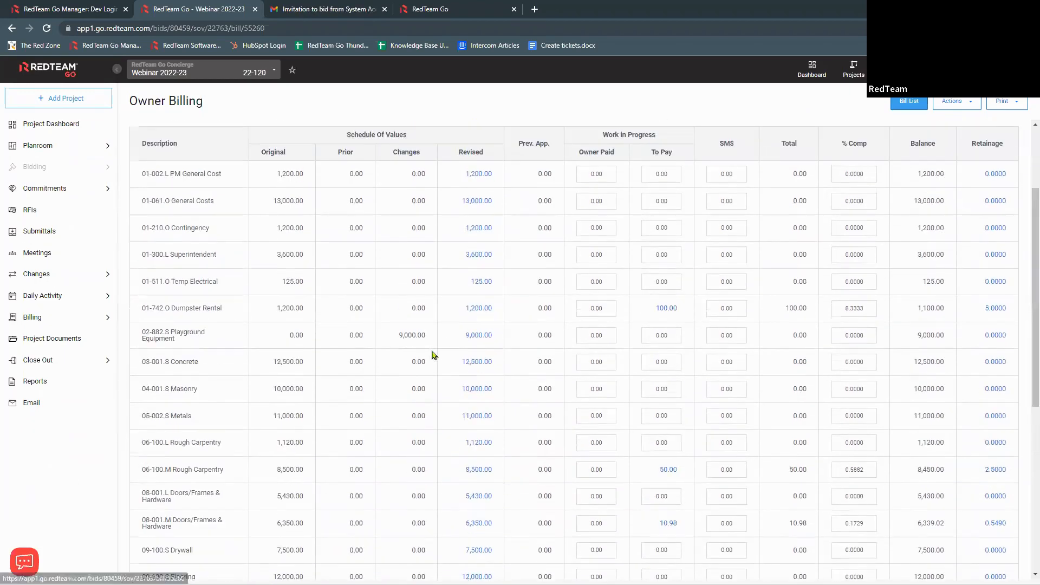
{"action": "left_click", "coordinate": [478, 337]}
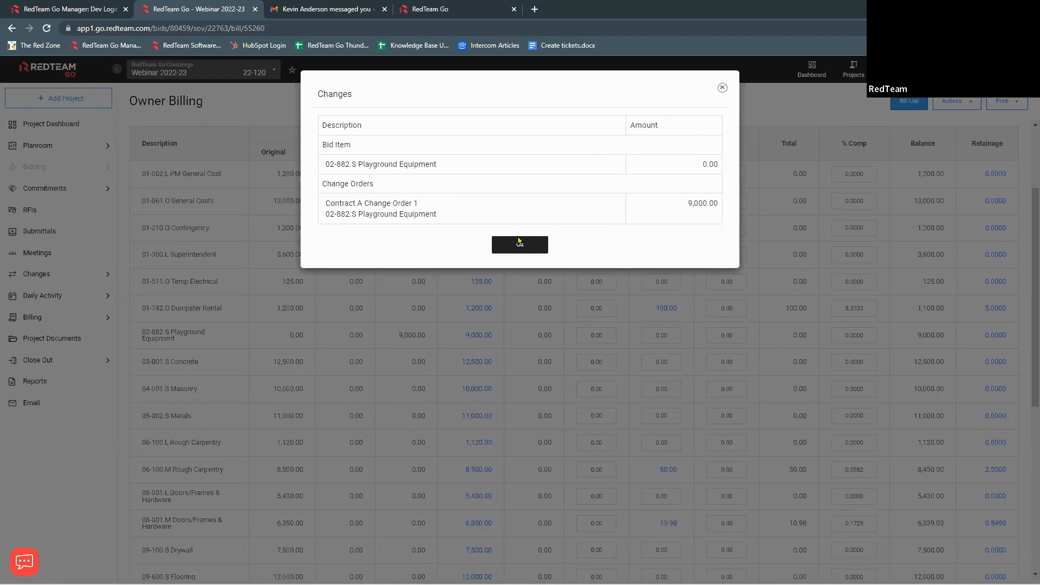
{"action": "left_click", "coordinate": [519, 244]}
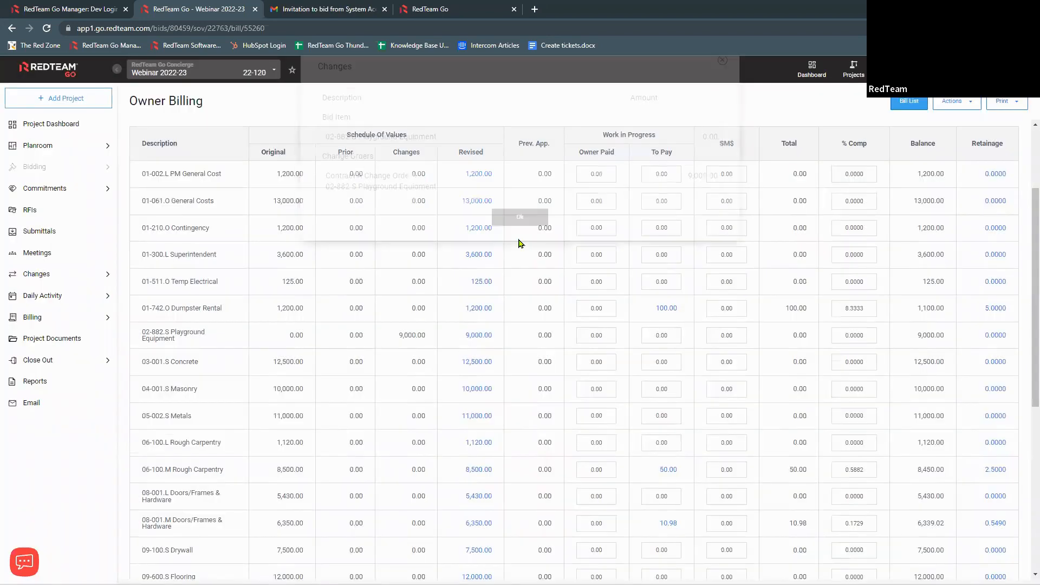
Step: Inspect the project costs already included in the amount to pay for 01-742.O Dumpster Rental
{"action": "left_click", "coordinate": [667, 308]}
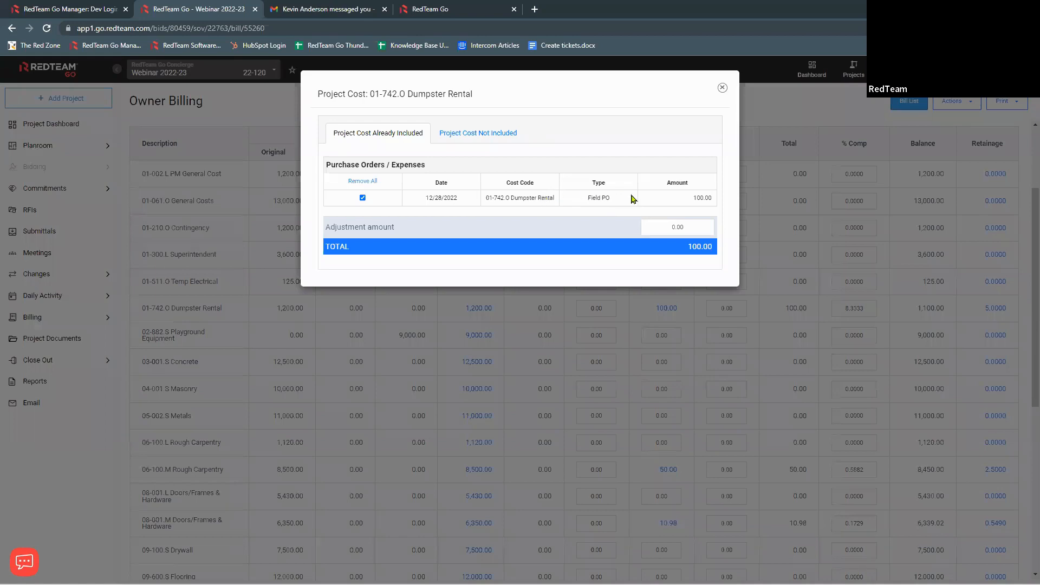
{"action": "left_click", "coordinate": [723, 88]}
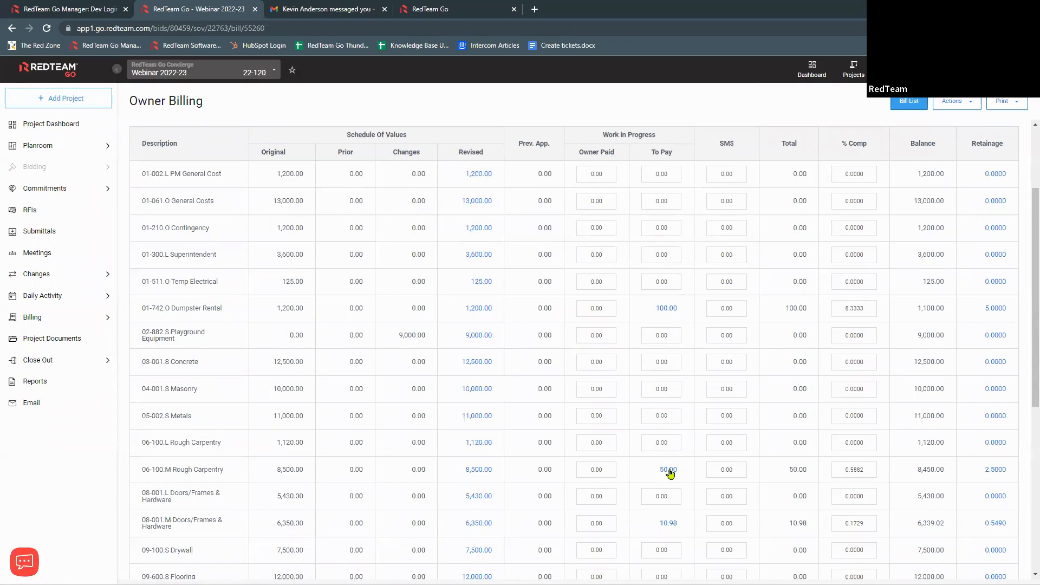
{"action": "scroll", "coordinate": [670, 475], "scroll_direction": "up", "scroll_amount": 3}
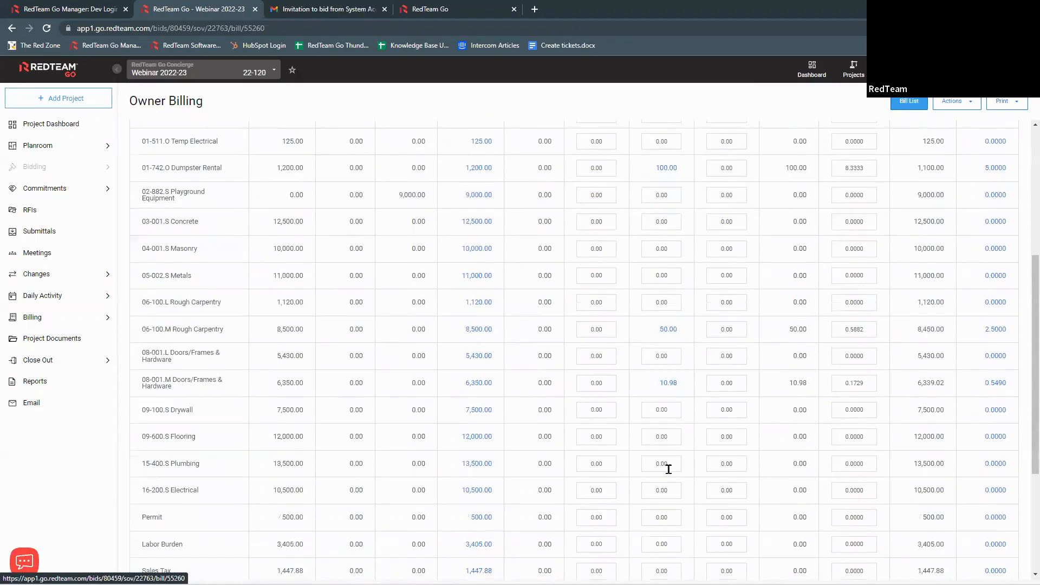
Step: Set the percent complete to 25 for both 01-002.L PM General Cost and 01-061.O General Costs
{"action": "left_click", "coordinate": [854, 298]}
{"action": "key", "text": "BackSpace"}
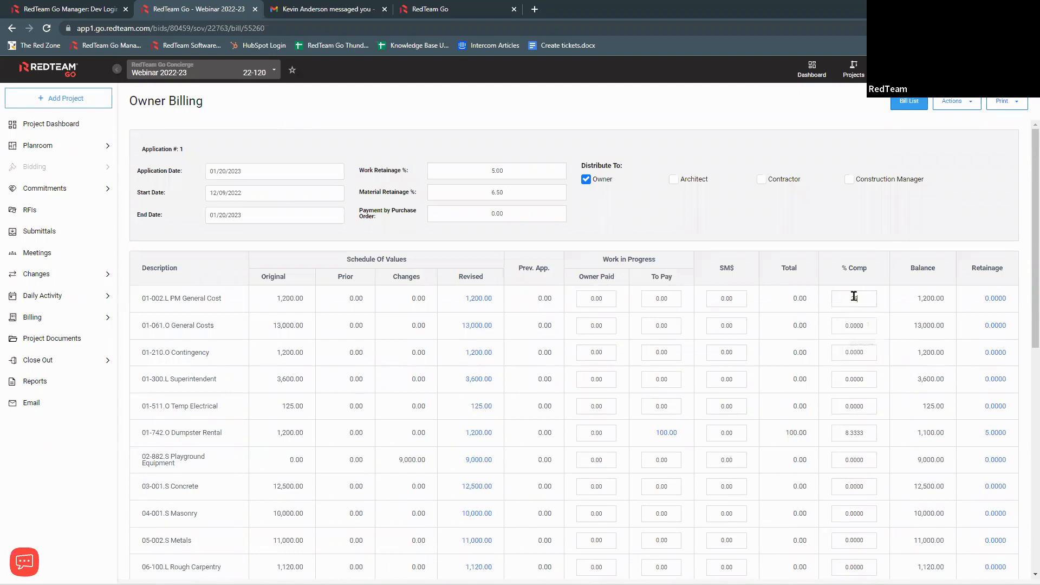
{"action": "type", "text": "25"}
{"action": "key", "text": "Tab"}
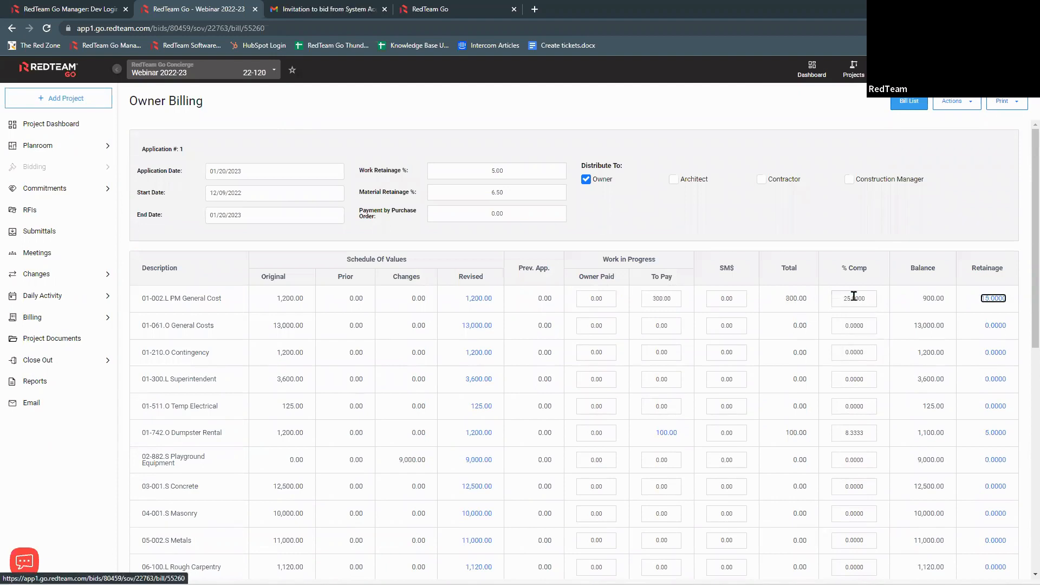
{"action": "left_click", "coordinate": [850, 323]}
{"action": "key", "text": "BackSpace"}
{"action": "type", "text": "25"}
{"action": "key", "text": "Tab"}
Step: Bill the 02-882.S Playground Equipment line at 25 percent complete and check the bill's totals
{"action": "scroll", "coordinate": [655, 425], "scroll_direction": "down", "scroll_amount": 3}
{"action": "scroll", "coordinate": [654, 424], "scroll_direction": "down", "scroll_amount": 5}
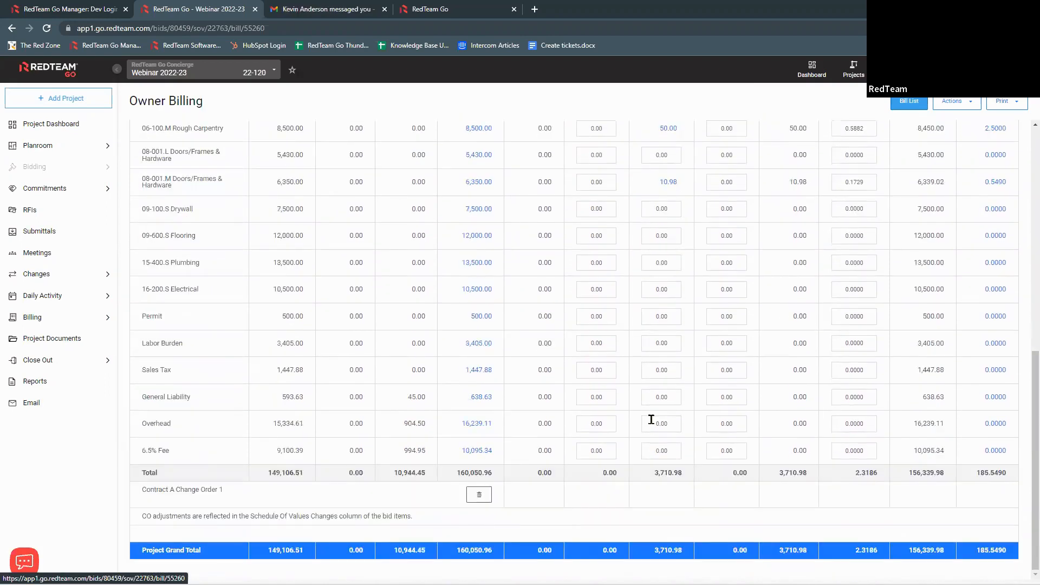
{"action": "scroll", "coordinate": [652, 420], "scroll_direction": "up", "scroll_amount": 2}
{"action": "scroll", "coordinate": [651, 420], "scroll_direction": "up", "scroll_amount": 2}
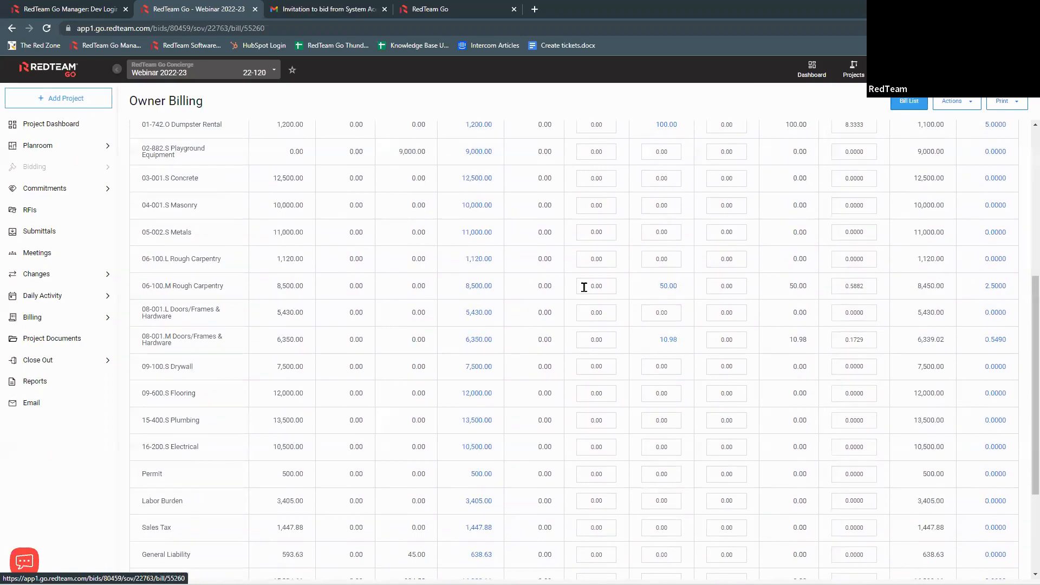
{"action": "scroll", "coordinate": [612, 241], "scroll_direction": "up", "scroll_amount": 1}
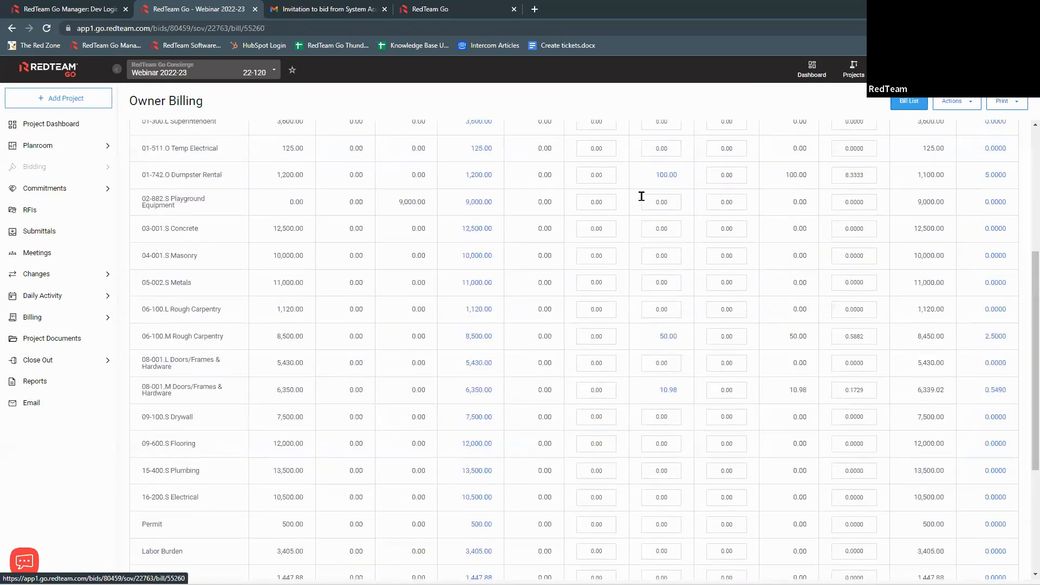
{"action": "left_click", "coordinate": [854, 201]}
{"action": "type", "text": "25"}
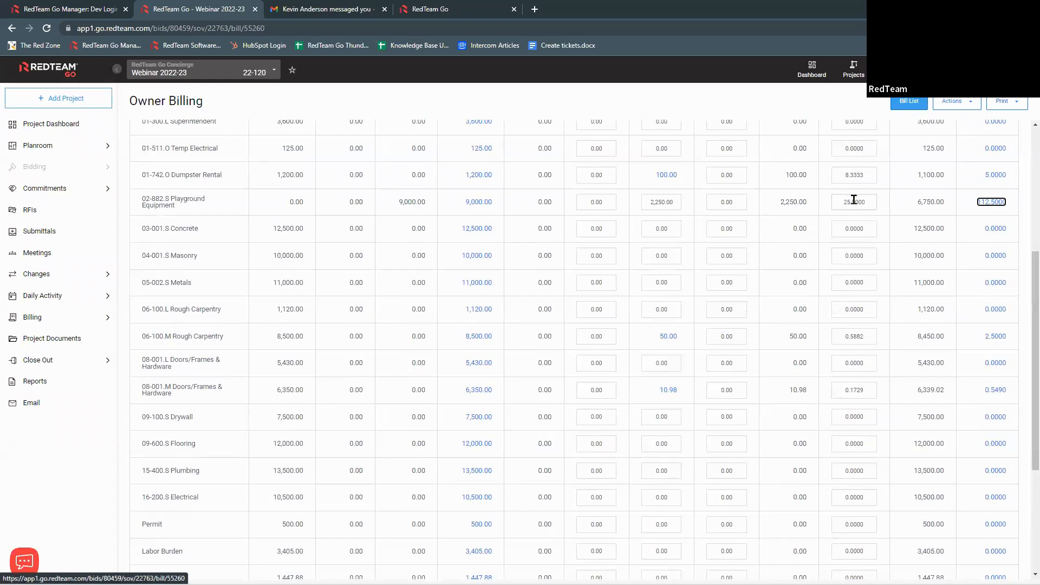
{"action": "scroll", "coordinate": [774, 322], "scroll_direction": "down", "scroll_amount": 4}
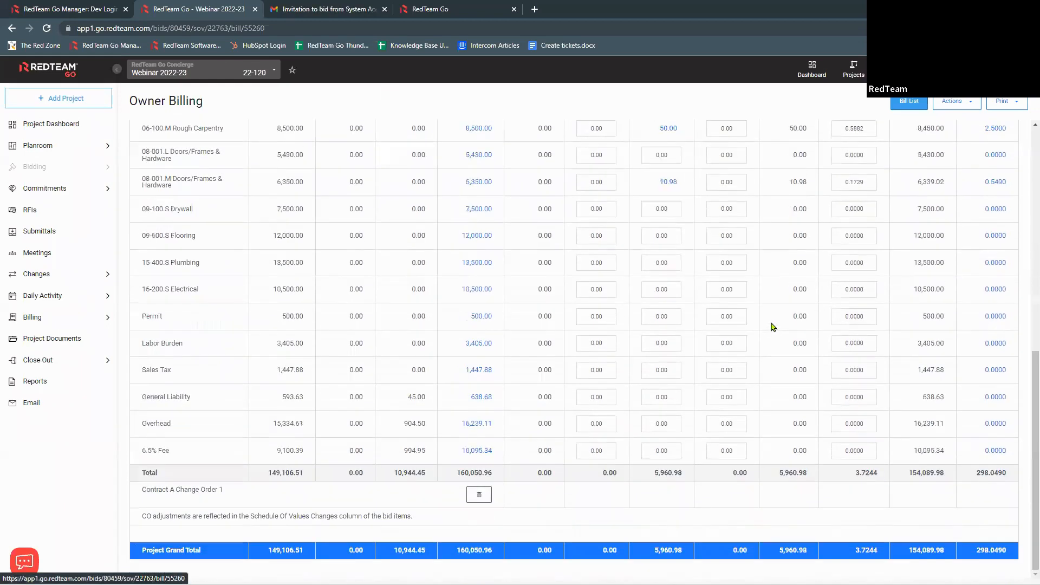
{"action": "left_click_drag", "start_coordinate": [773, 326], "coordinate": [702, 284]}
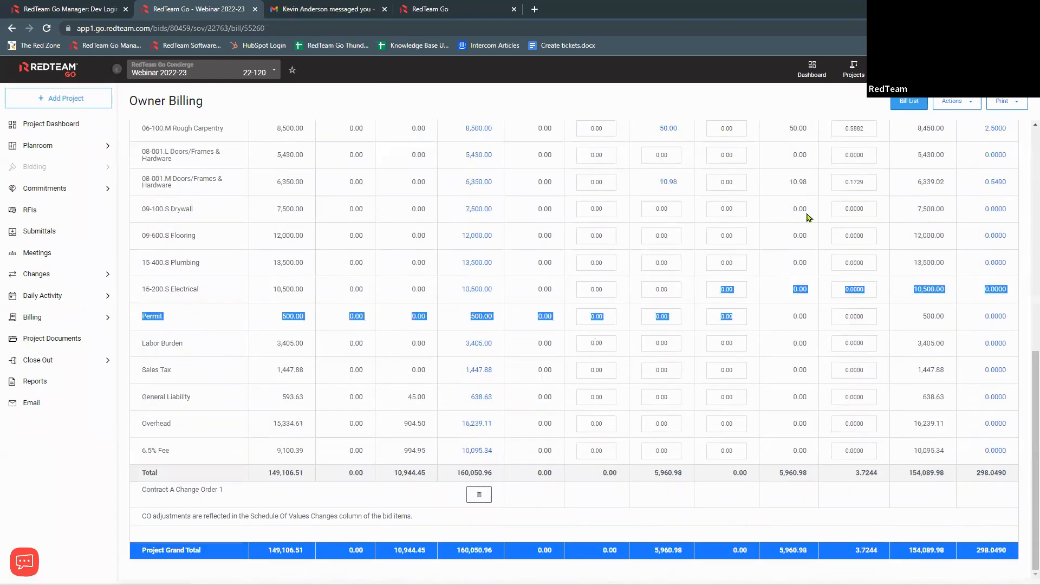
Step: Generate the printable Cost Plus Owner Bill without a lien release and maximize its preview window
{"action": "left_click", "coordinate": [1001, 105]}
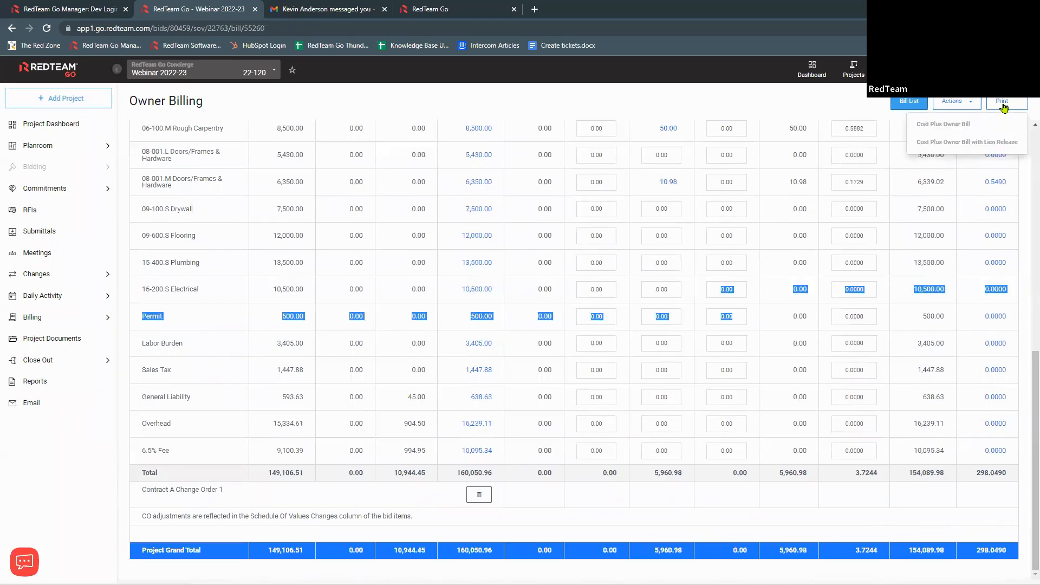
{"action": "left_click", "coordinate": [961, 125]}
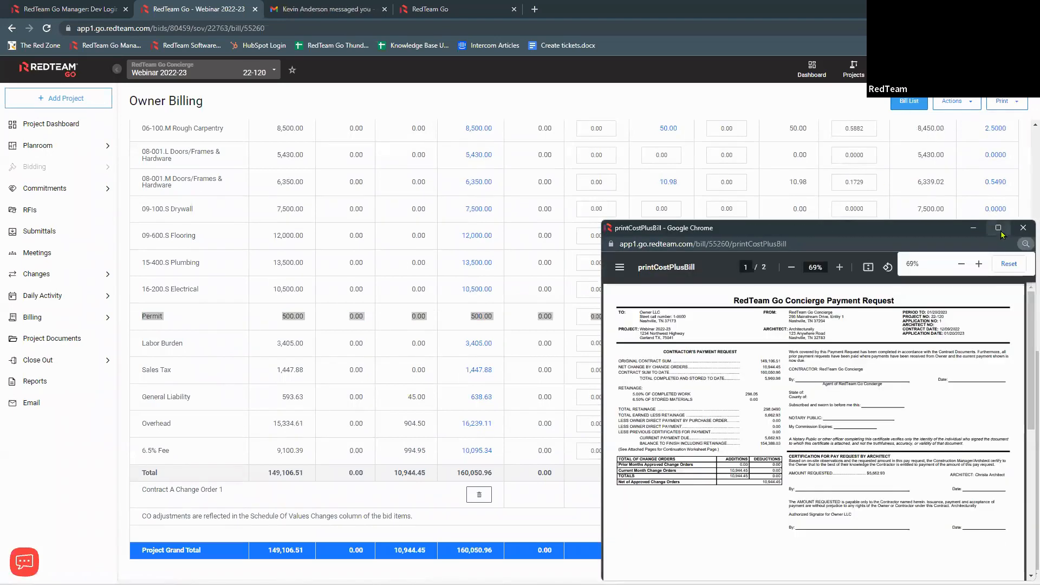
{"action": "left_click", "coordinate": [998, 228]}
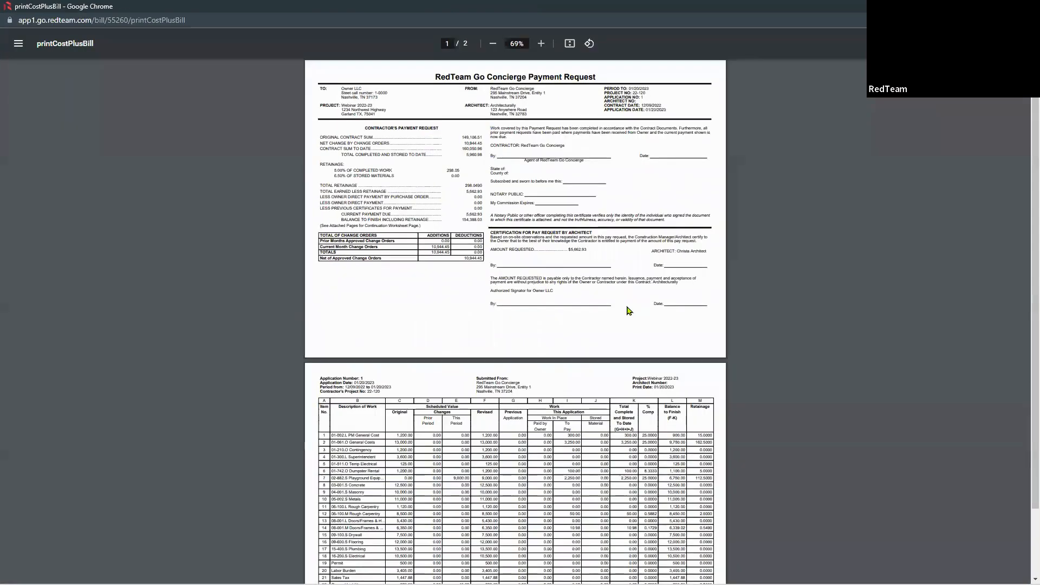
Step: Review the printed bill's payment request summary, change order table and itemized continuation worksheet through to the project grand total
{"action": "scroll", "coordinate": [628, 310], "scroll_direction": "up", "scroll_amount": 5}
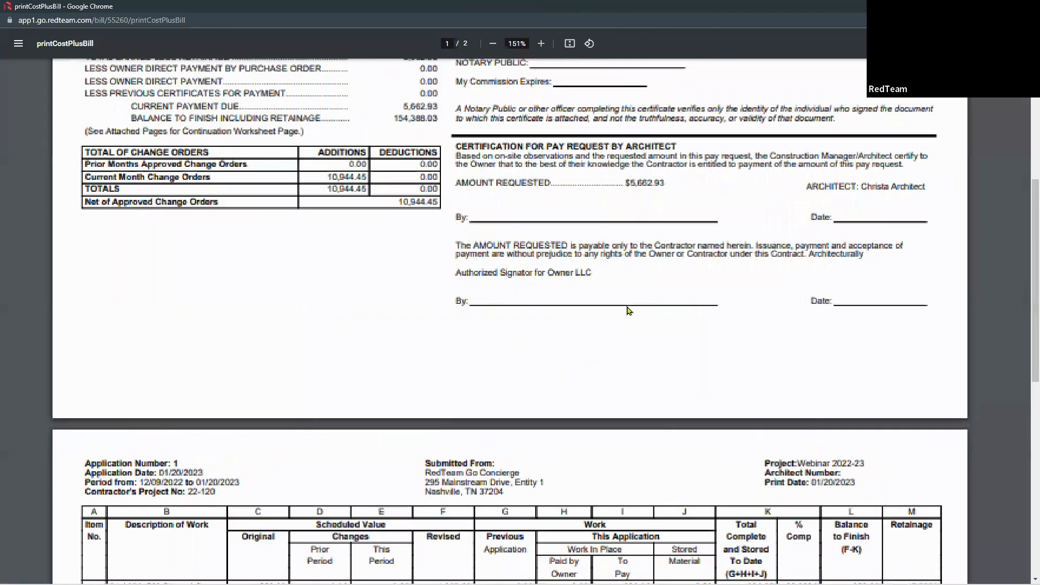
{"action": "scroll", "coordinate": [629, 310], "scroll_direction": "up", "scroll_amount": 5}
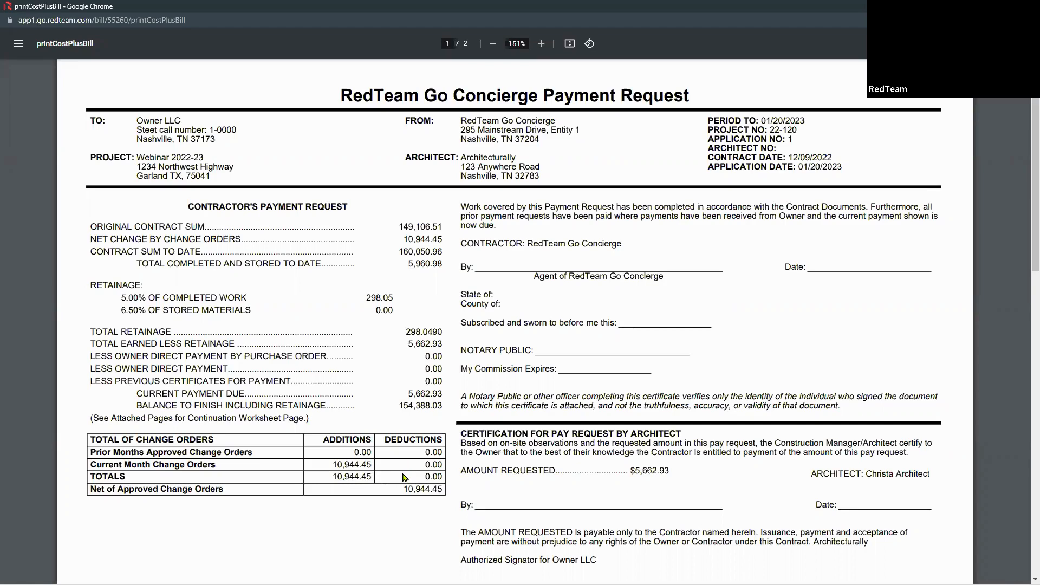
{"action": "scroll", "coordinate": [404, 478], "scroll_direction": "down", "scroll_amount": 9}
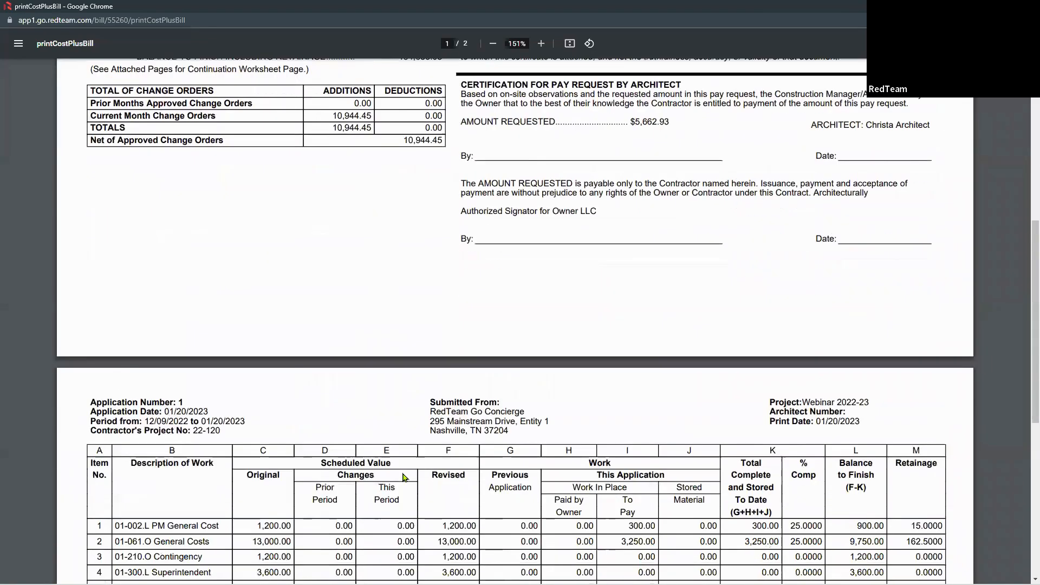
{"action": "scroll", "coordinate": [403, 478], "scroll_direction": "down", "scroll_amount": 4}
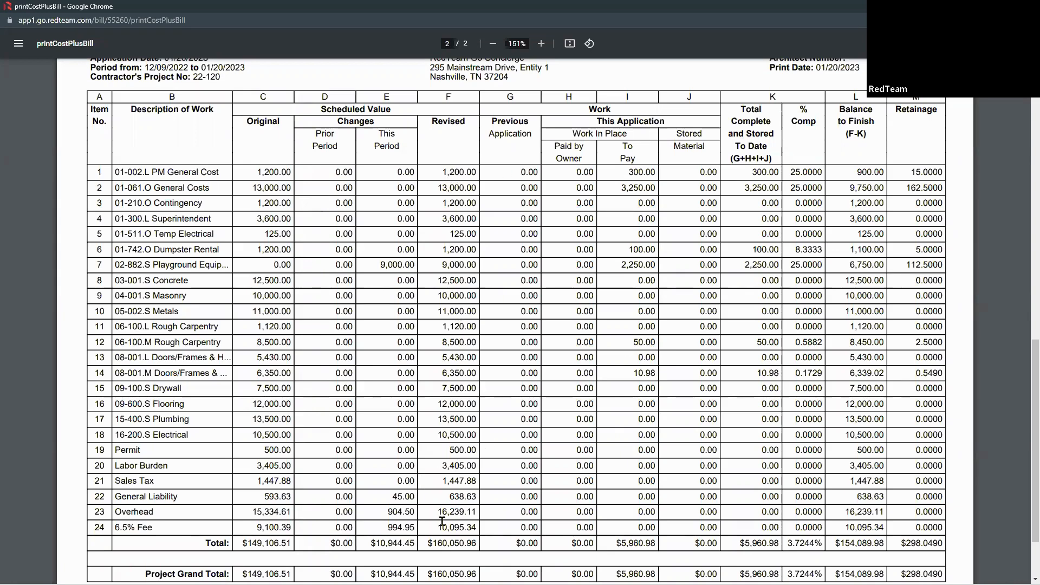
{"action": "scroll", "coordinate": [442, 522], "scroll_direction": "down", "scroll_amount": 2}
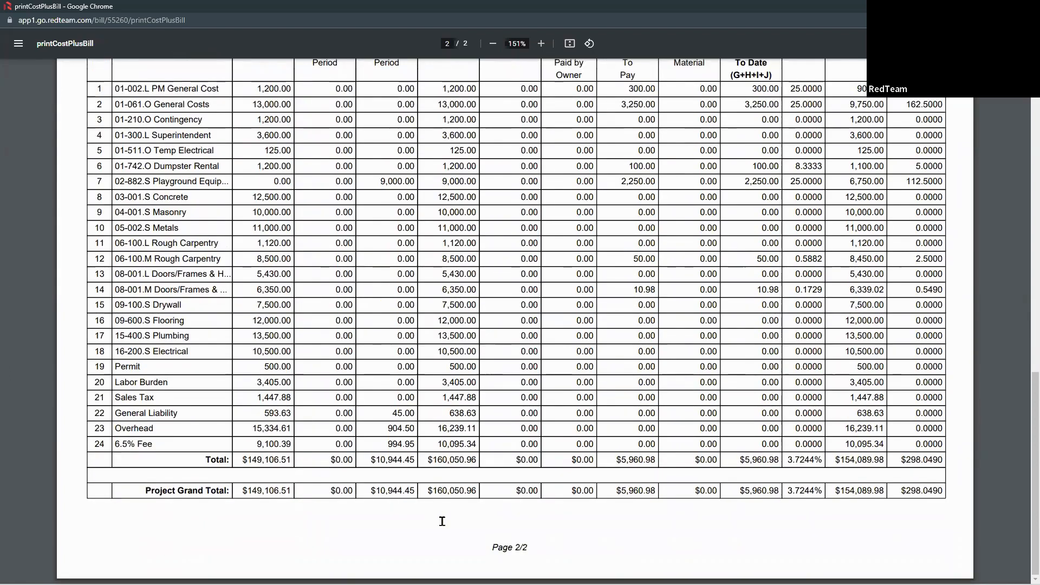
{"action": "scroll", "coordinate": [442, 522], "scroll_direction": "up", "scroll_amount": 5}
{"action": "scroll", "coordinate": [443, 521], "scroll_direction": "down", "scroll_amount": 4}
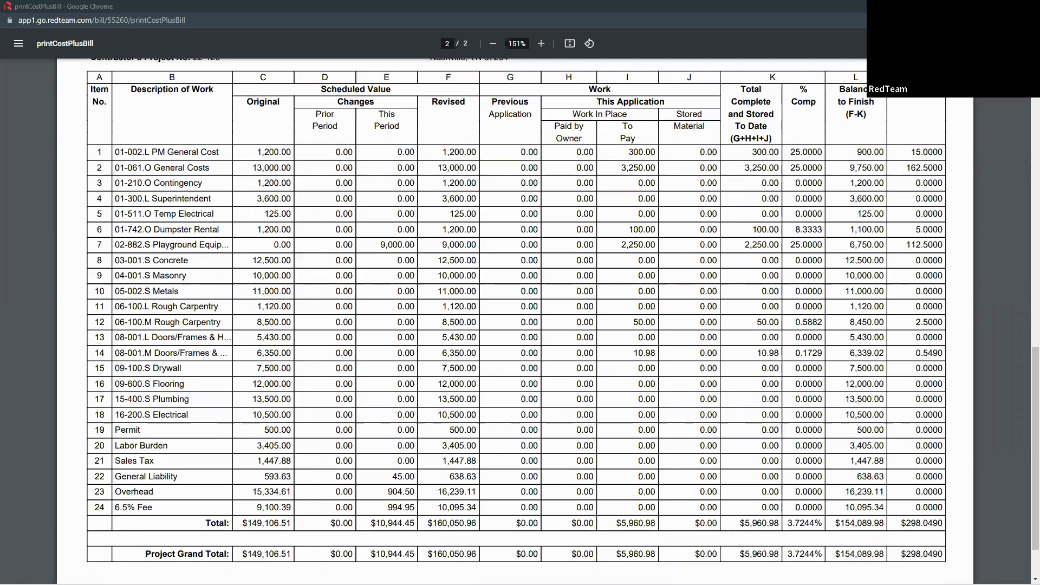
Step: Arrange the printed bill preview side by side with CPC.pdf in Foxit PDF Reader
{"action": "key", "text": "alt+Tab"}
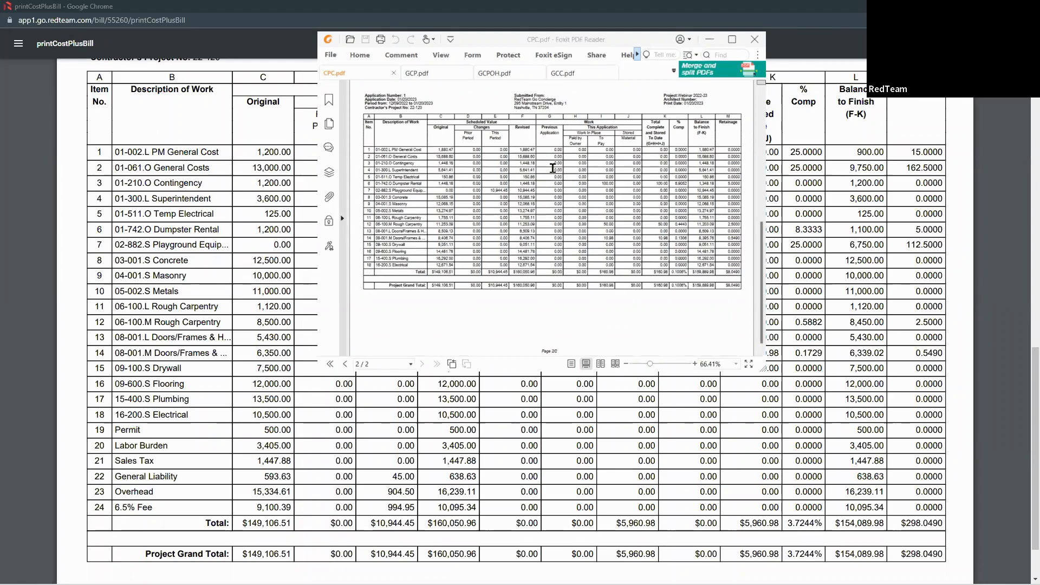
{"action": "key", "text": "super+Tab"}
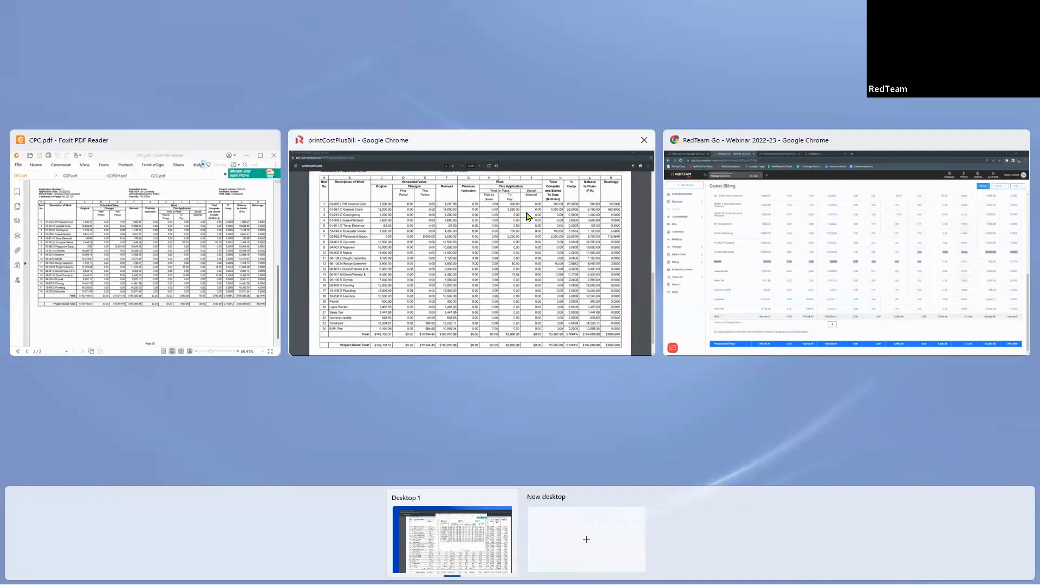
{"action": "left_click", "coordinate": [526, 214]}
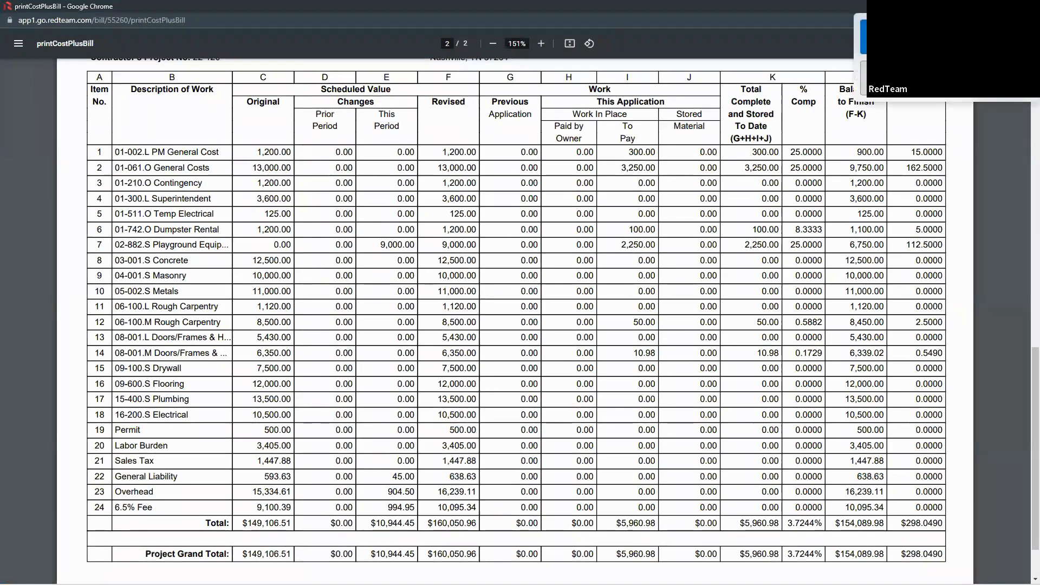
{"action": "key", "text": "super+Left"}
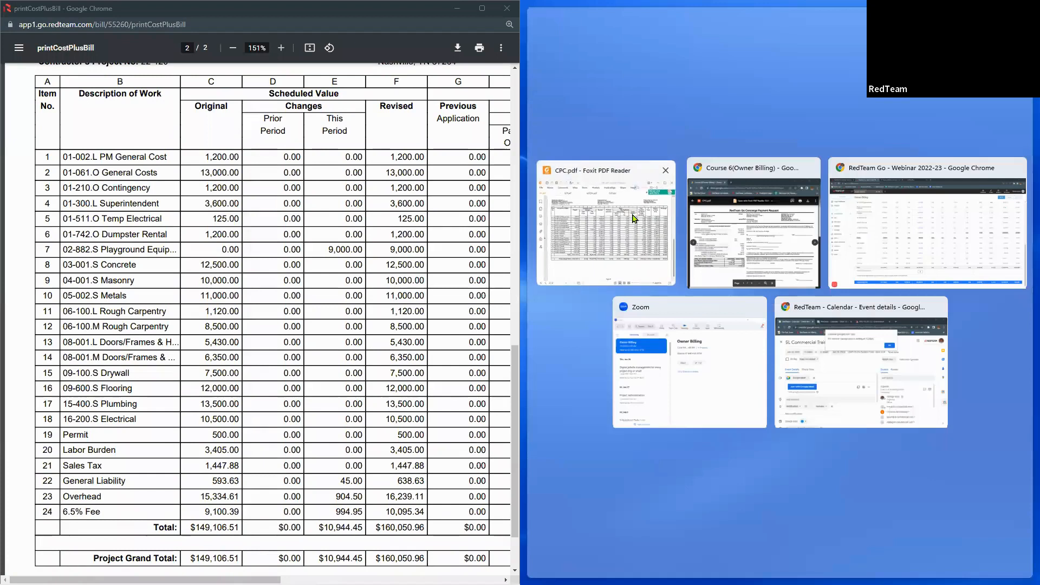
{"action": "left_click", "coordinate": [634, 218]}
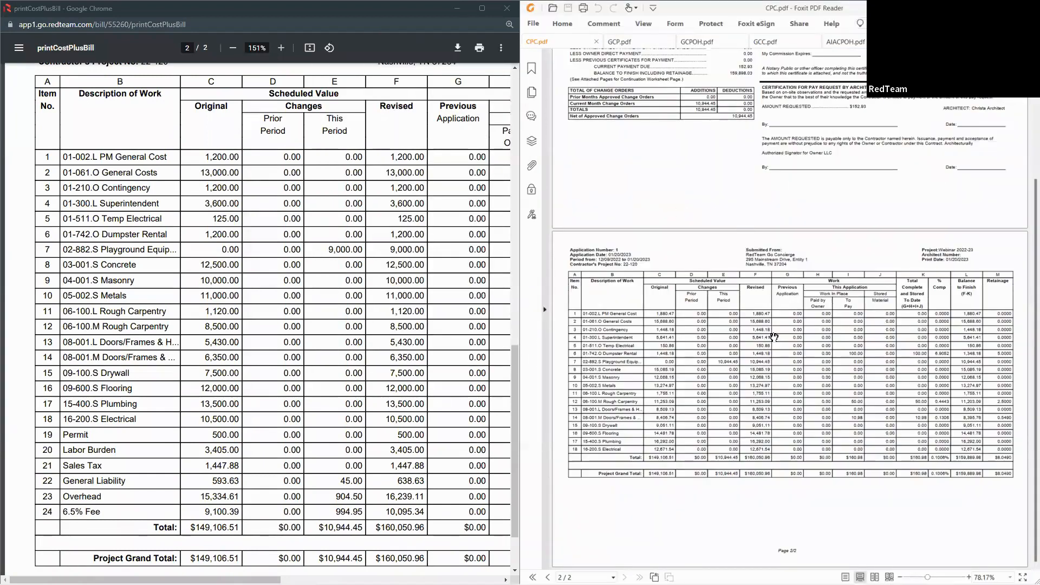
Step: Compare the scheduled values in CPC.pdf with the itemized-markup bill, then put both documents away
{"action": "scroll", "coordinate": [774, 332], "scroll_direction": "up", "scroll_amount": 5, "text": "ctrl"}
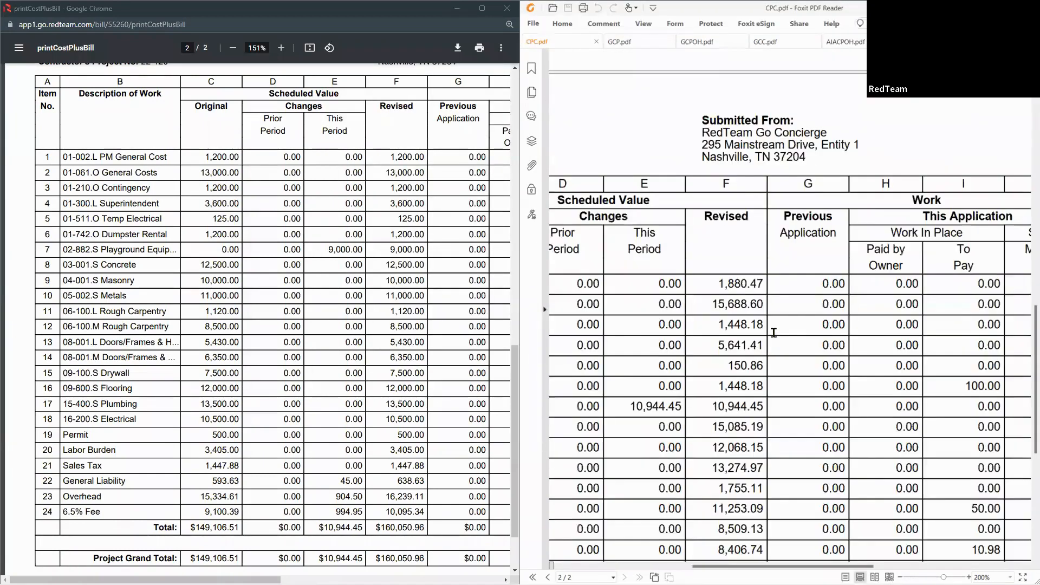
{"action": "scroll", "coordinate": [774, 333], "scroll_direction": "left", "scroll_amount": 5}
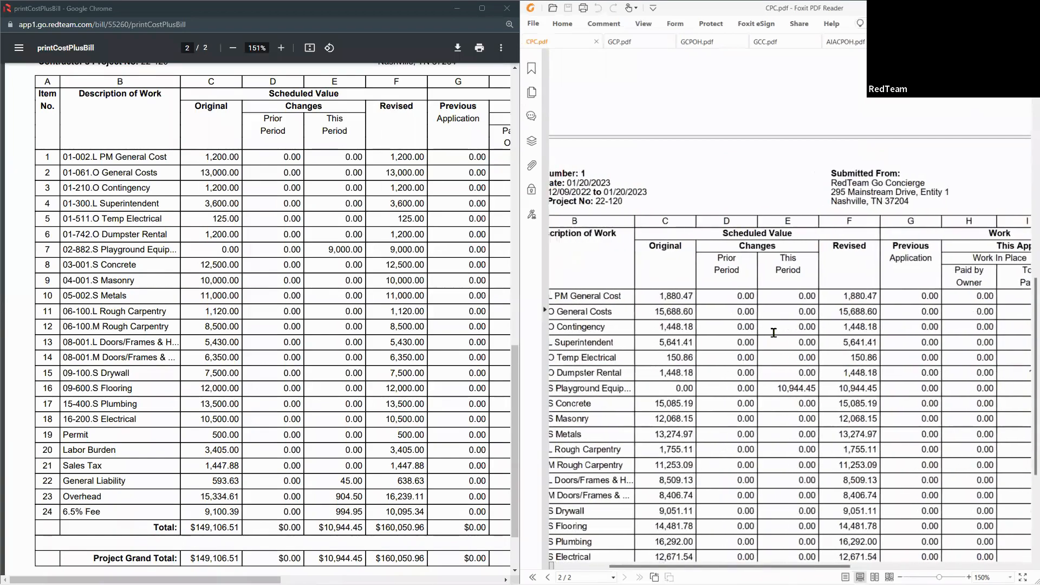
{"action": "scroll", "coordinate": [774, 333], "scroll_direction": "down", "scroll_amount": 3}
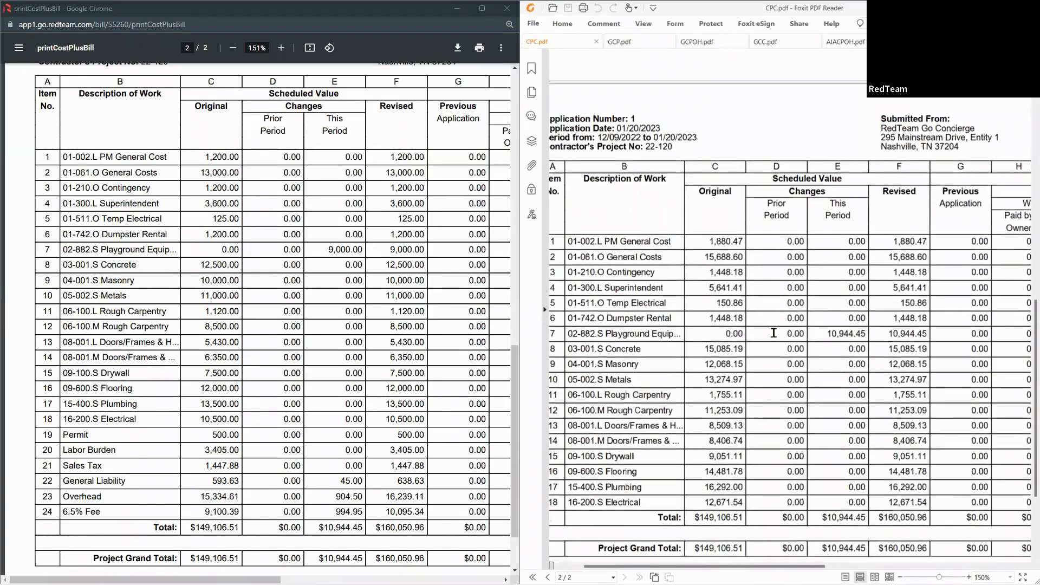
{"action": "scroll", "coordinate": [774, 332], "scroll_direction": "down", "scroll_amount": 2}
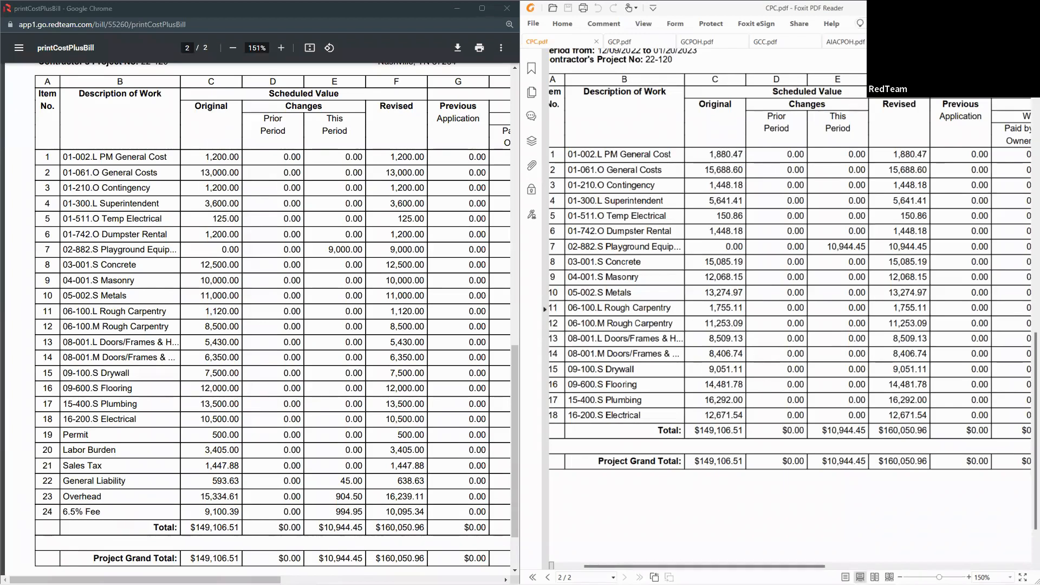
{"action": "left_click", "coordinate": [978, 8]}
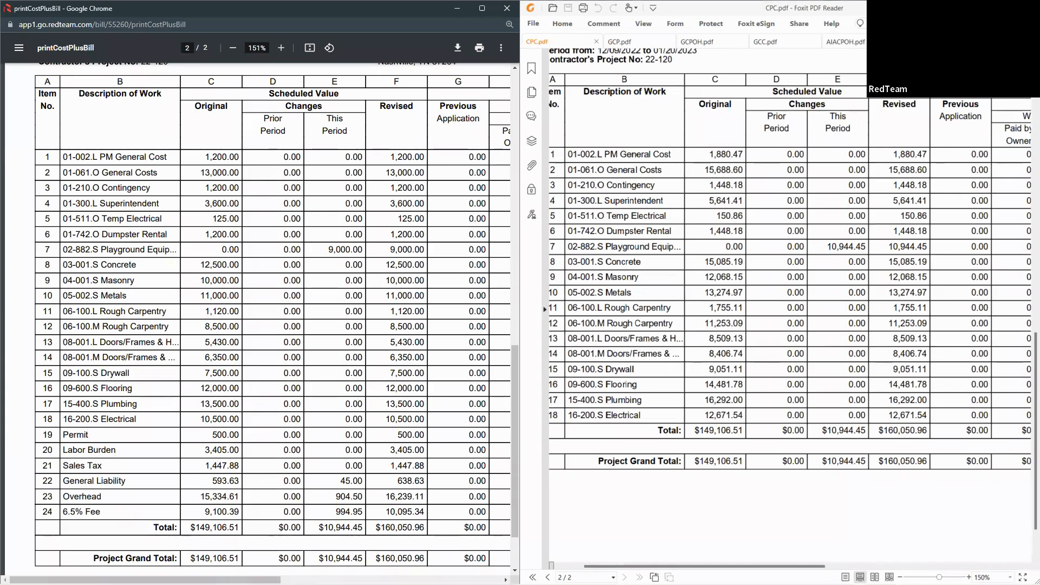
{"action": "left_click", "coordinate": [507, 8]}
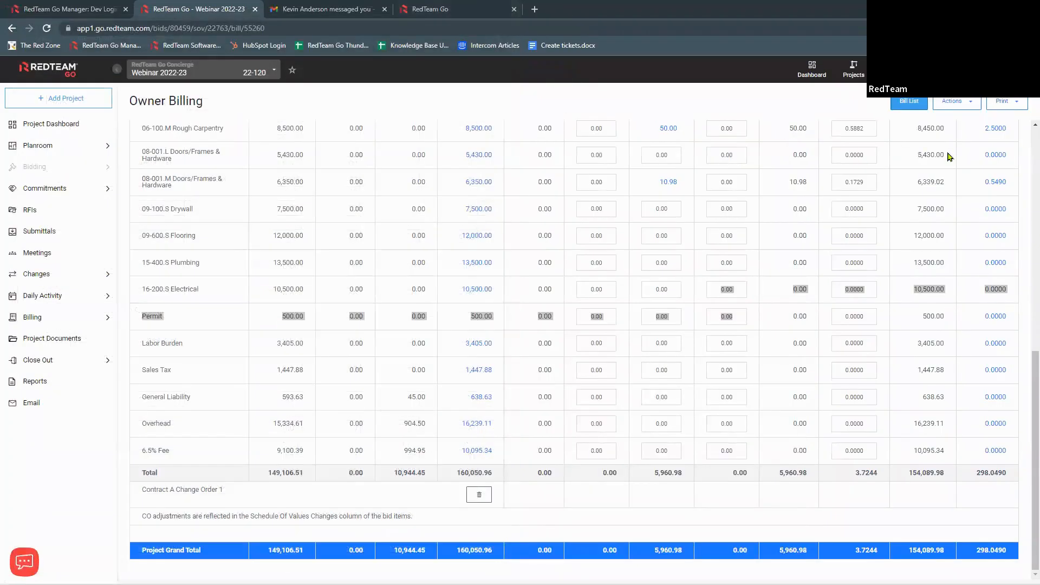
Step: Return to the Contract A bill list and unlock the schedule of values, accepting deletion of all bills
{"action": "scroll", "coordinate": [949, 157], "scroll_direction": "up", "scroll_amount": 15}
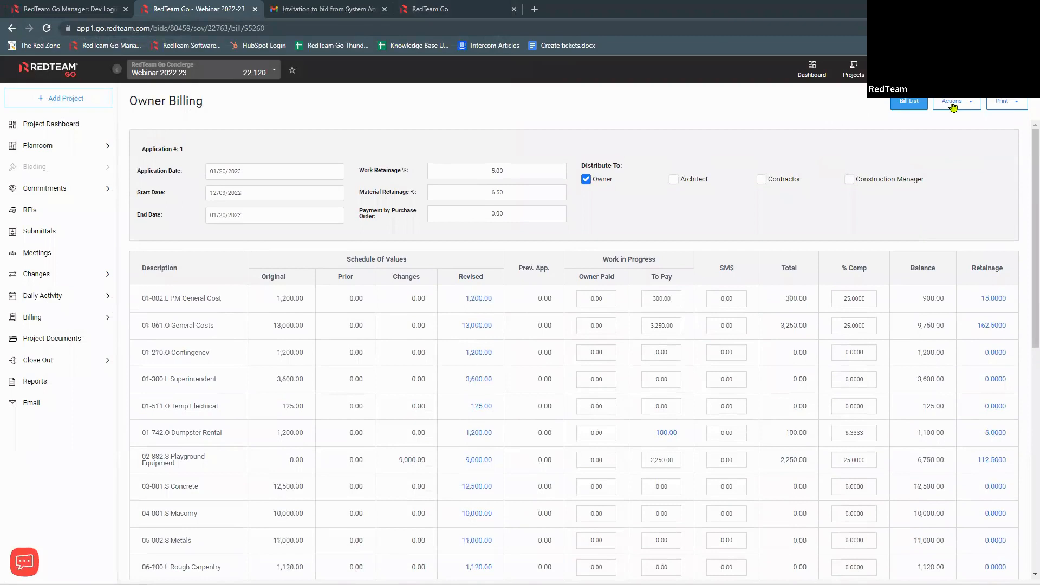
{"action": "left_click", "coordinate": [910, 103]}
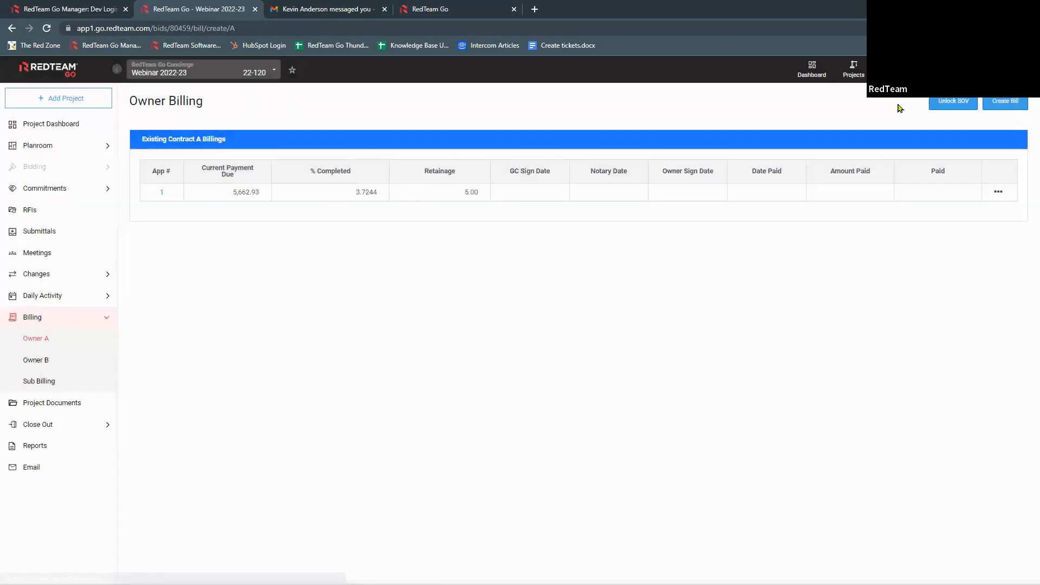
{"action": "left_click", "coordinate": [954, 103]}
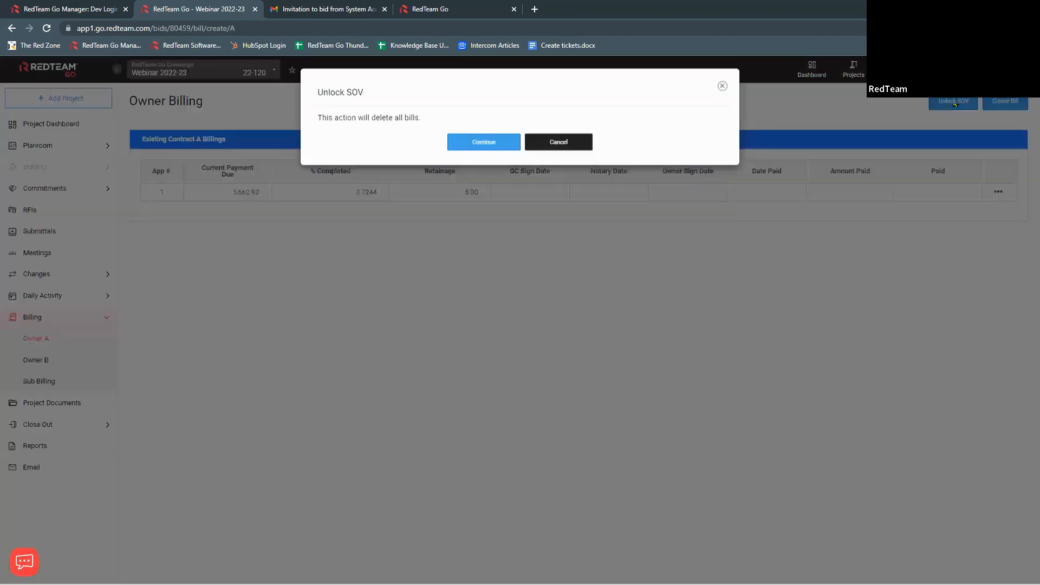
{"action": "left_click", "coordinate": [473, 144]}
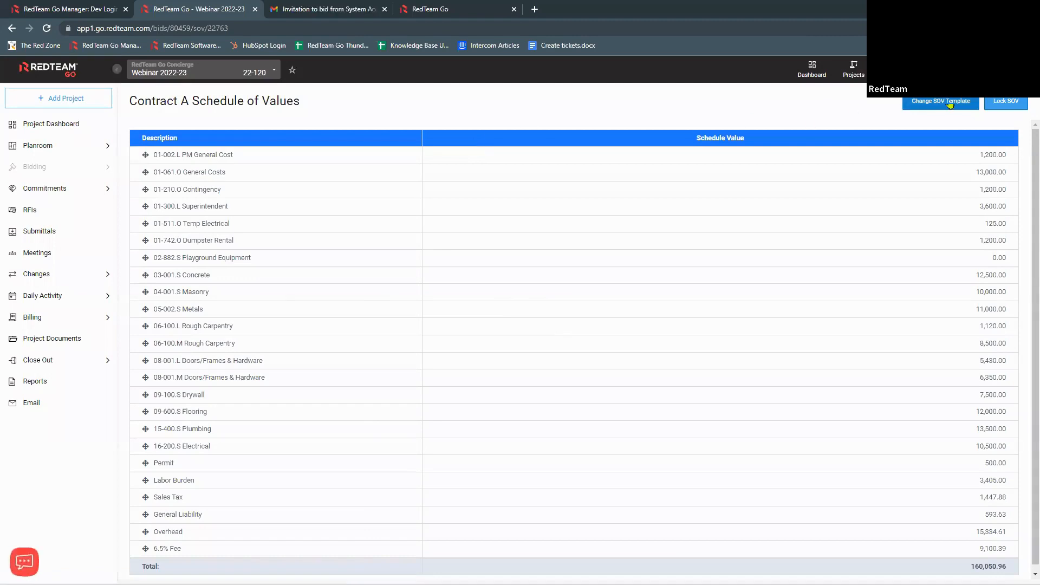
Step: Change the schedule of values template to the Cost Plus Owner Bill application, created as Custom by cost item
{"action": "left_click", "coordinate": [950, 104]}
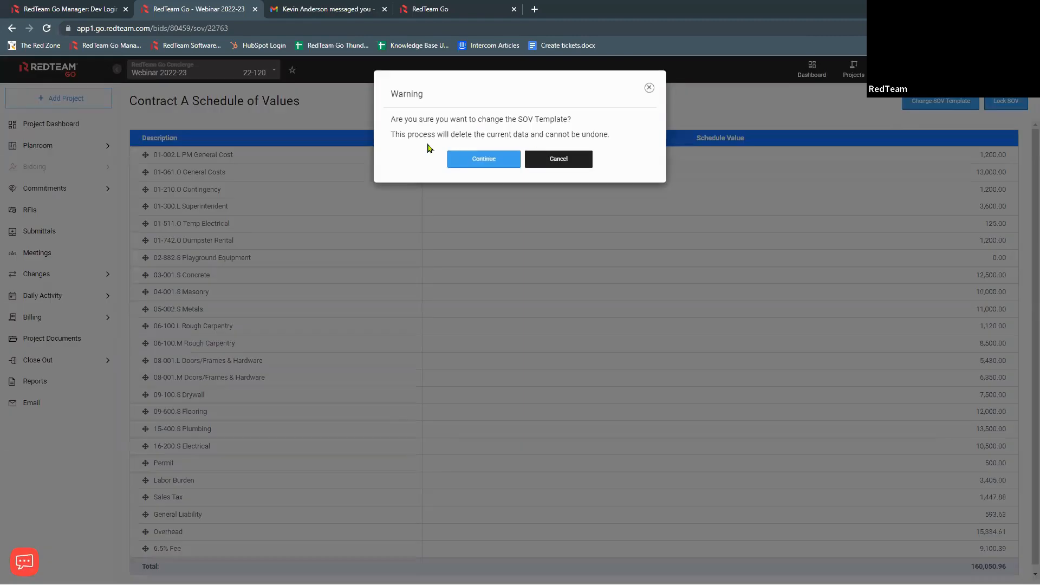
{"action": "left_click", "coordinate": [484, 158]}
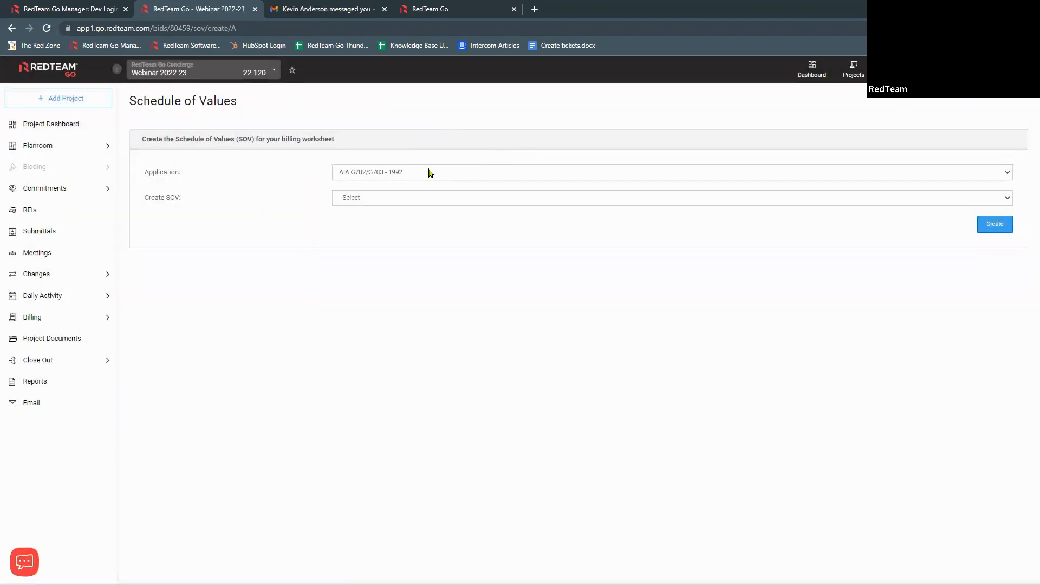
{"action": "left_click", "coordinate": [432, 172]}
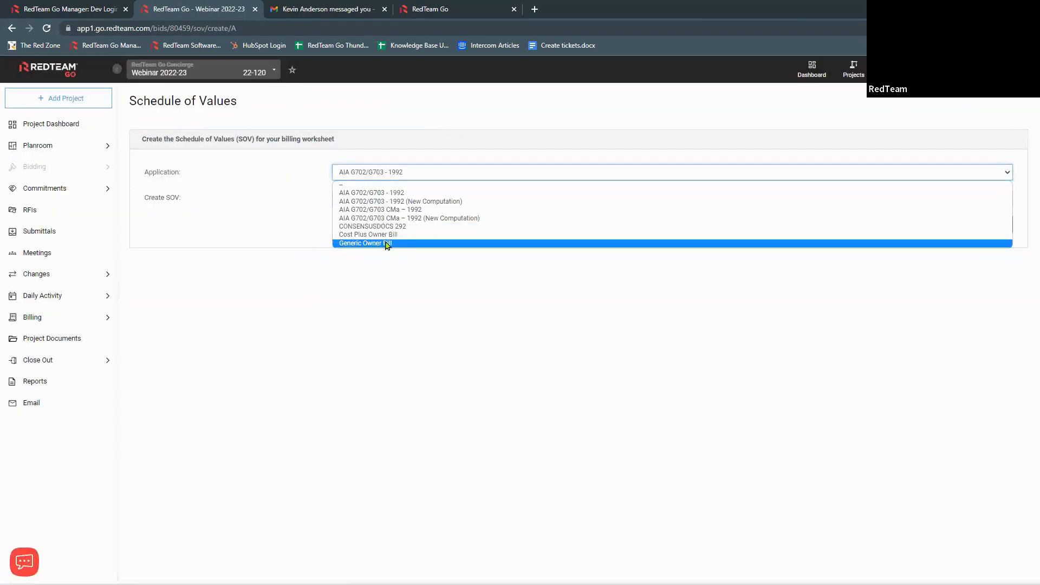
{"action": "left_click", "coordinate": [386, 236]}
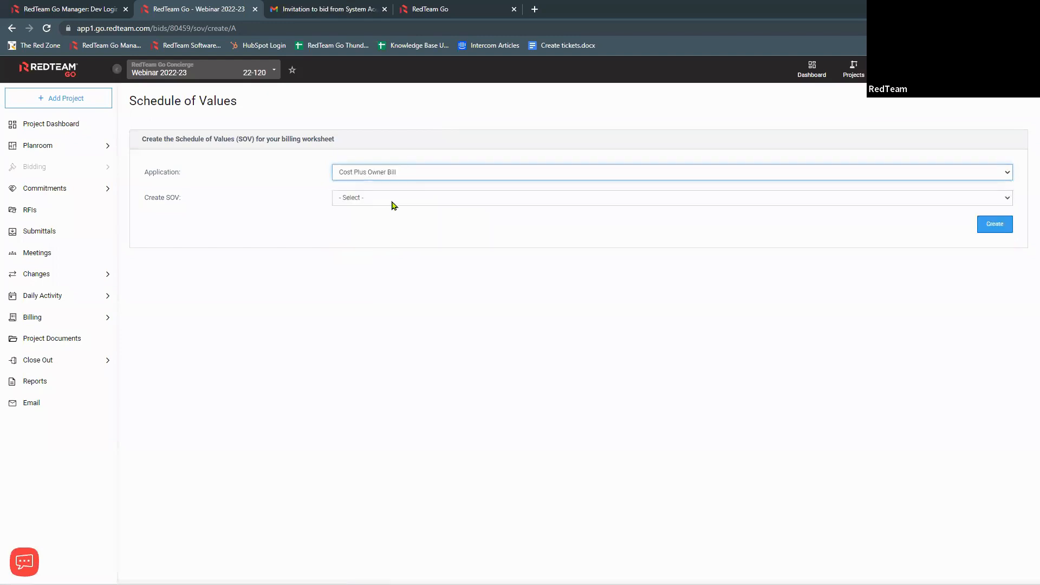
{"action": "left_click", "coordinate": [398, 199]}
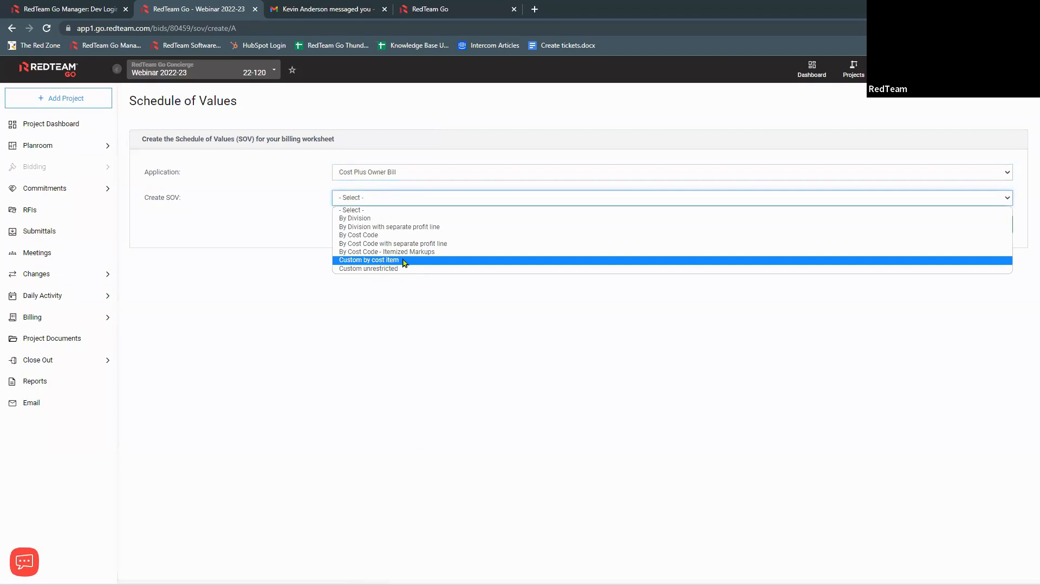
{"action": "left_click", "coordinate": [404, 261]}
{"action": "left_click", "coordinate": [987, 230]}
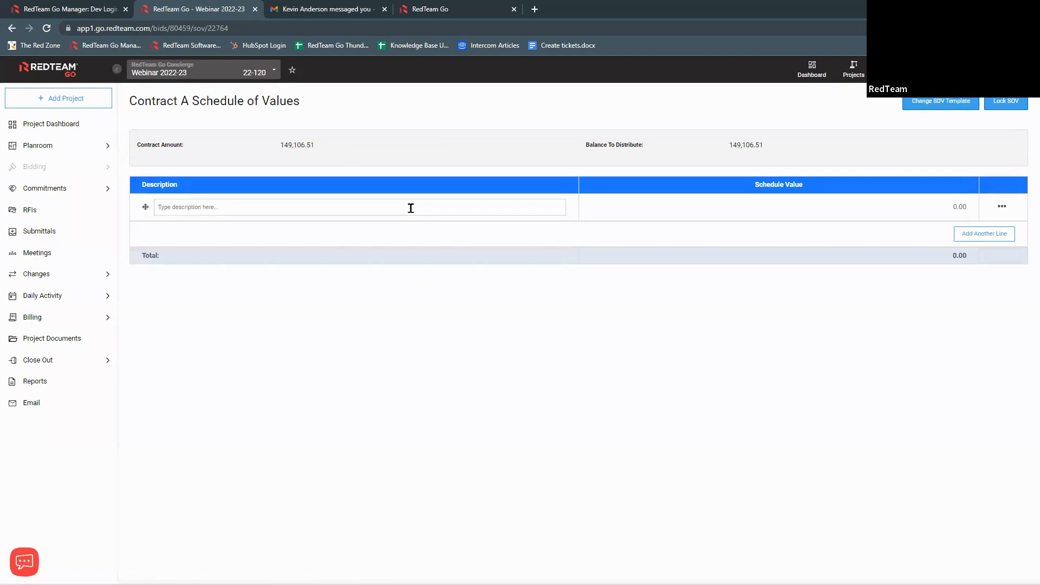
Step: Create three schedule of values lines described as Site Remediation, Rough-in and Finishes
{"action": "type", "text": "Si"}
{"action": "key", "text": "BackSpace"}
{"action": "type", "text": "ediation"}
{"action": "left_click", "coordinate": [978, 234]}
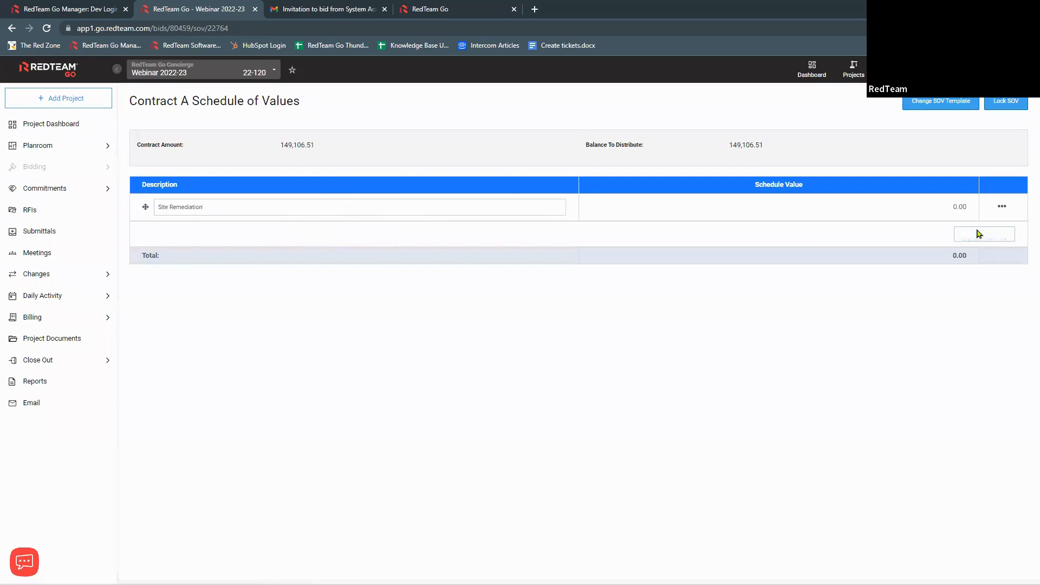
{"action": "left_click", "coordinate": [982, 266]}
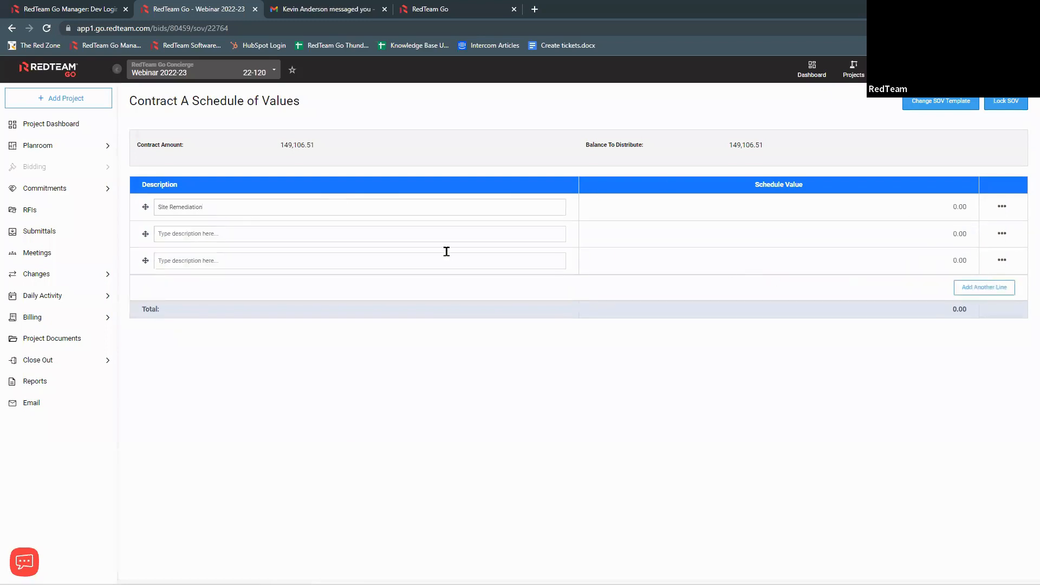
{"action": "type", "text": "Rough-in"}
{"action": "key", "text": "Tab"}
{"action": "type", "text": "Finishes"}
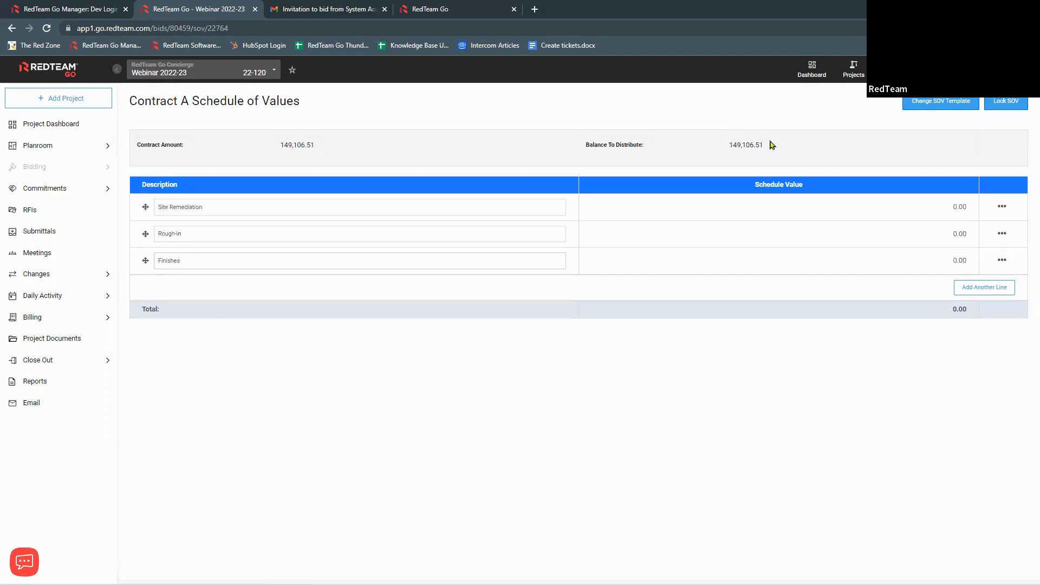
Step: Open cost code assignment for the Site Remediation line and examine the available items' amounts with and without profit, including the separate fee
{"action": "left_click", "coordinate": [1003, 209]}
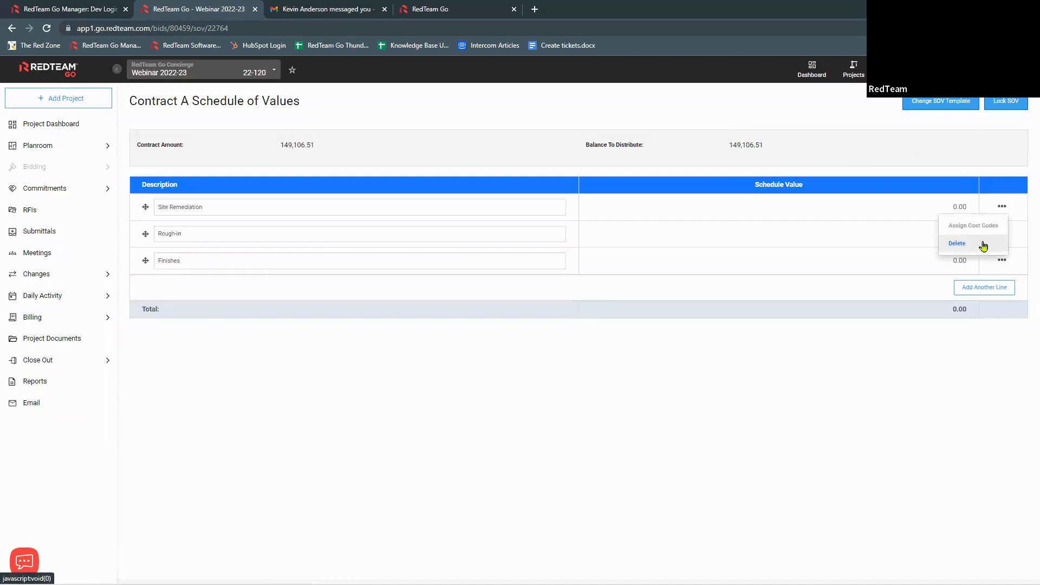
{"action": "left_click", "coordinate": [1002, 226]}
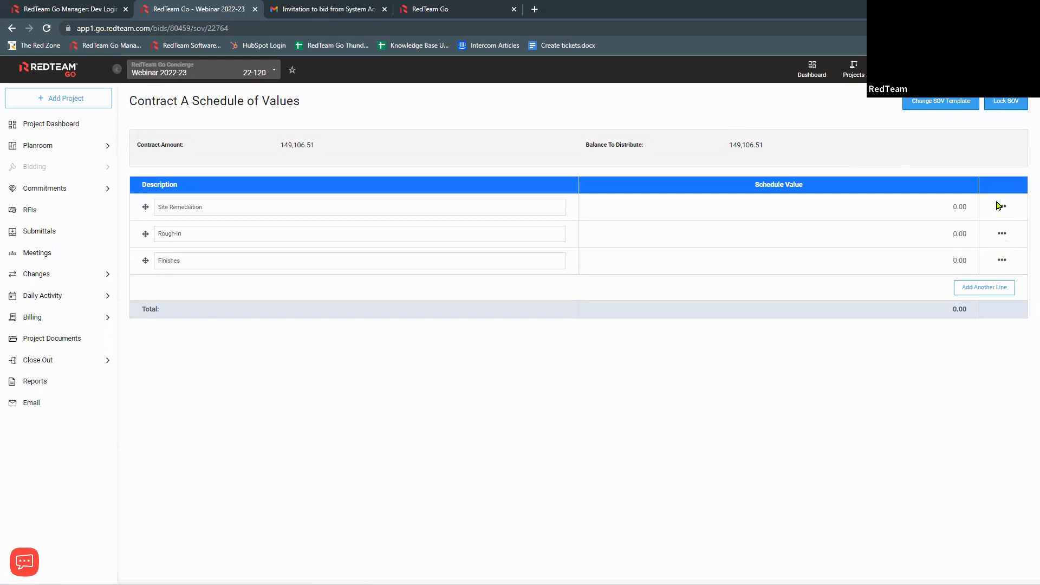
{"action": "left_click", "coordinate": [1001, 208]}
{"action": "left_click", "coordinate": [971, 228]}
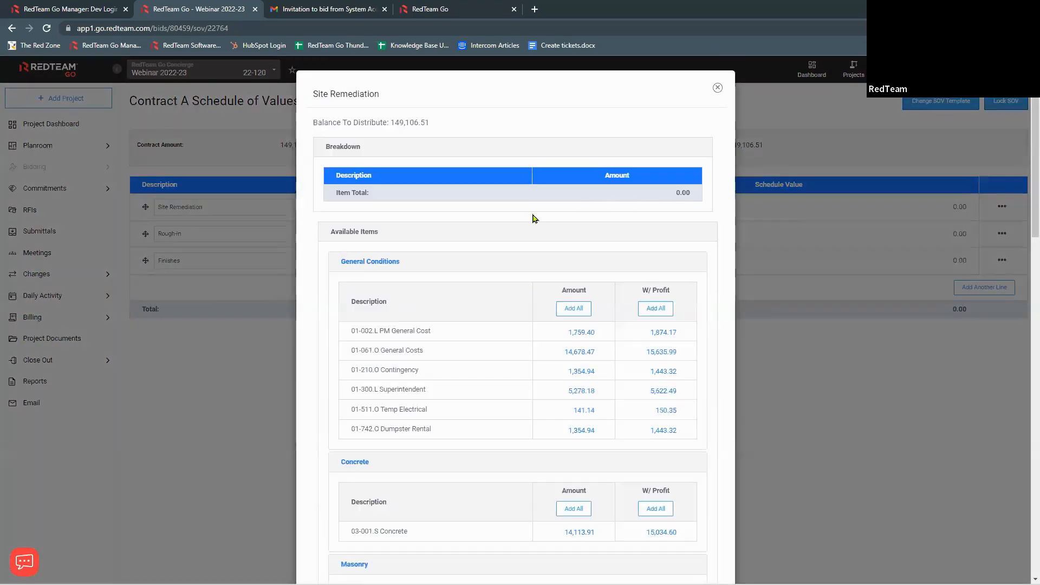
{"action": "scroll", "coordinate": [521, 345], "scroll_direction": "down", "scroll_amount": 15}
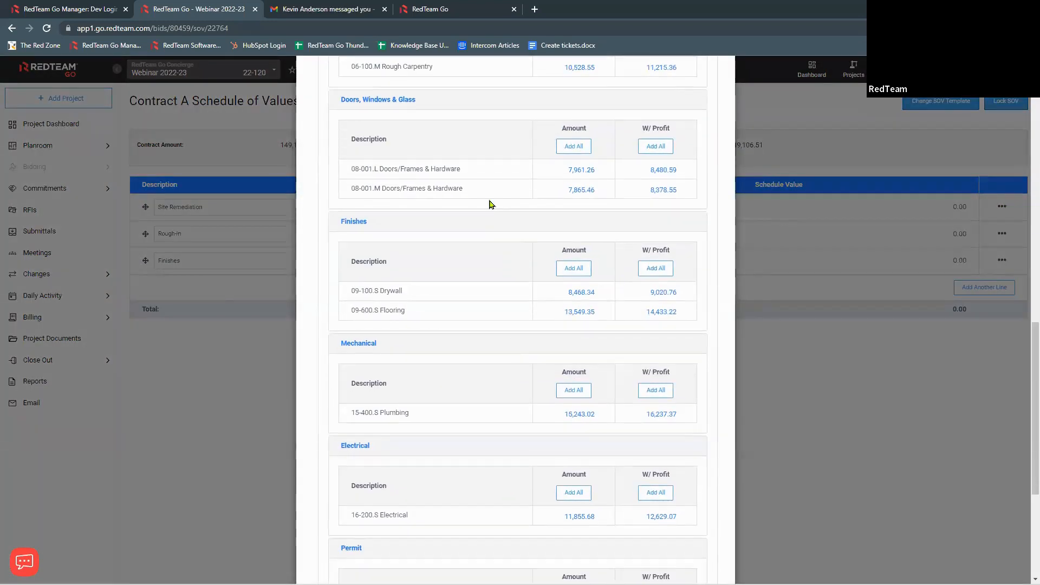
{"action": "scroll", "coordinate": [492, 204], "scroll_direction": "down", "scroll_amount": 6}
{"action": "scroll", "coordinate": [492, 205], "scroll_direction": "up", "scroll_amount": 14}
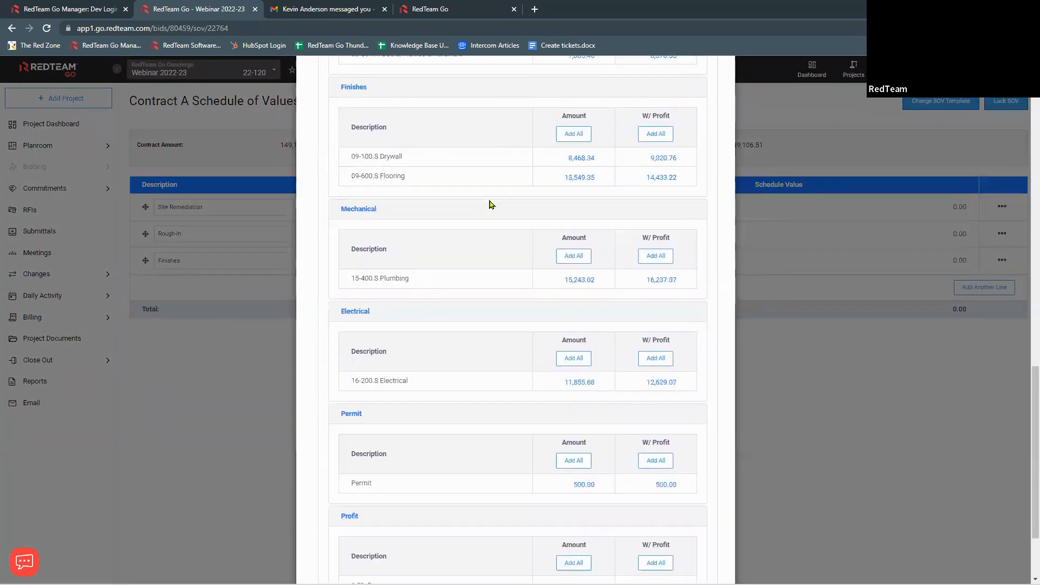
{"action": "scroll", "coordinate": [492, 205], "scroll_direction": "up", "scroll_amount": 5}
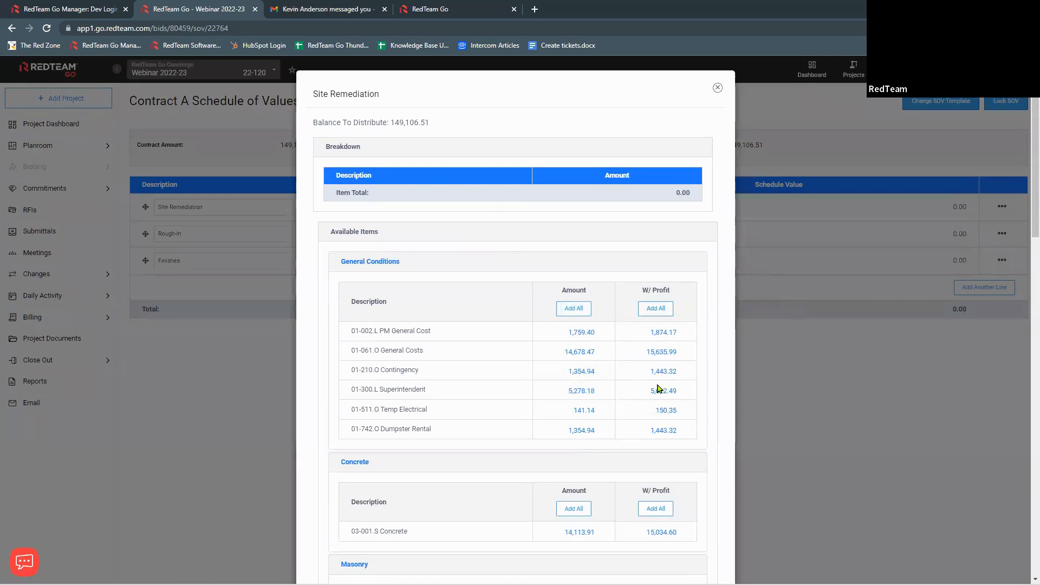
{"action": "scroll", "coordinate": [580, 390], "scroll_direction": "down", "scroll_amount": 15}
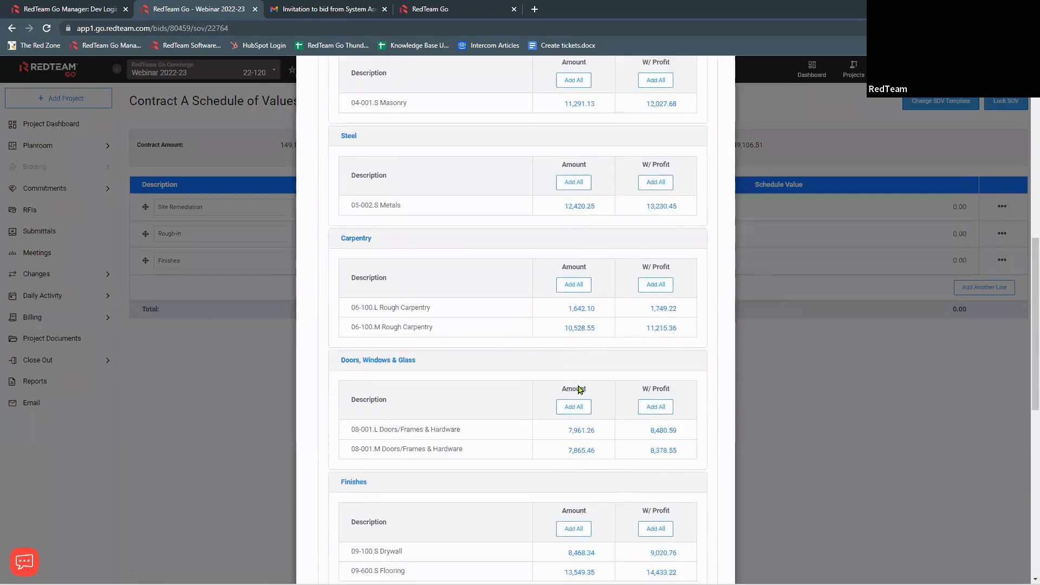
{"action": "scroll", "coordinate": [576, 373], "scroll_direction": "down", "scroll_amount": 3}
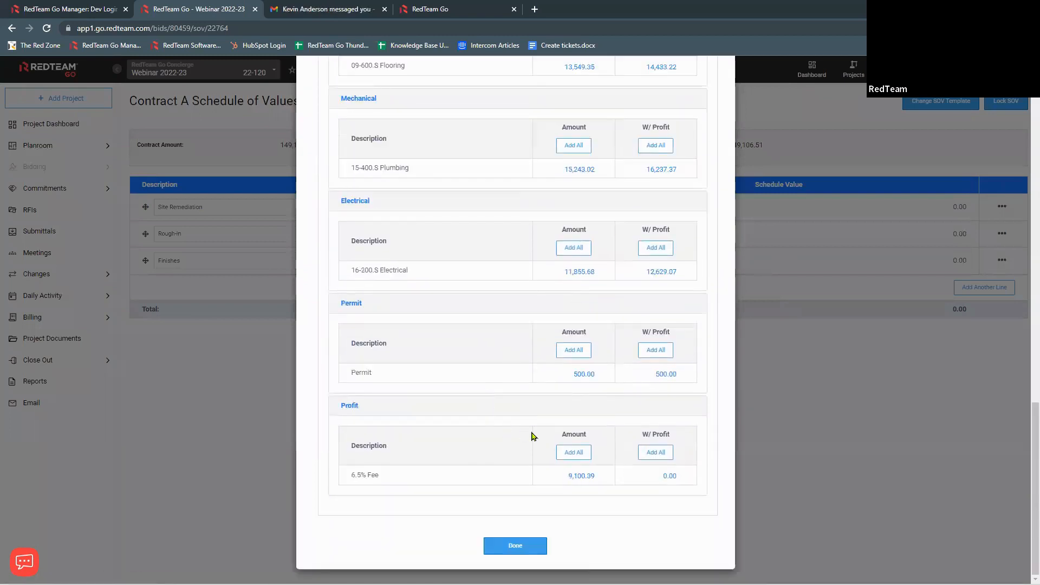
{"action": "left_click", "coordinate": [574, 454]}
{"action": "scroll", "coordinate": [657, 335], "scroll_direction": "up", "scroll_amount": 15}
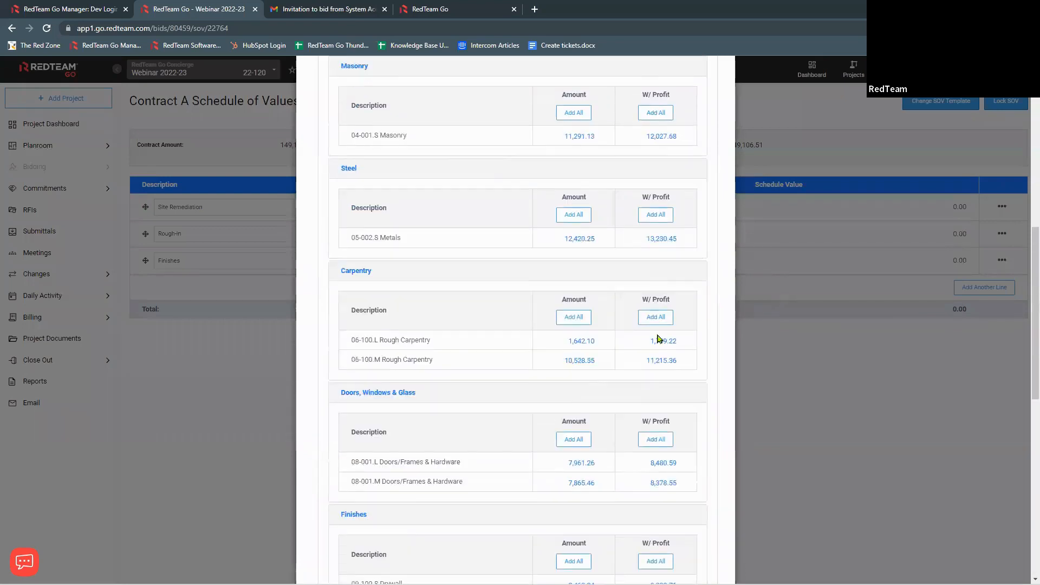
{"action": "scroll", "coordinate": [658, 339], "scroll_direction": "up", "scroll_amount": 4}
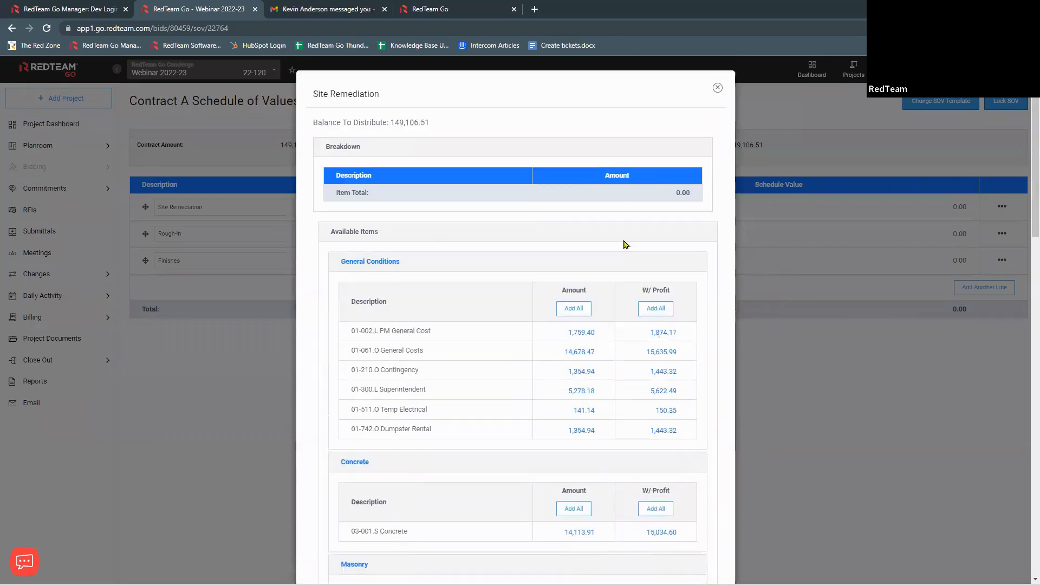
Step: Assign all General Conditions and Permit items with profit to Site Remediation and finish its breakdown
{"action": "left_click", "coordinate": [658, 309]}
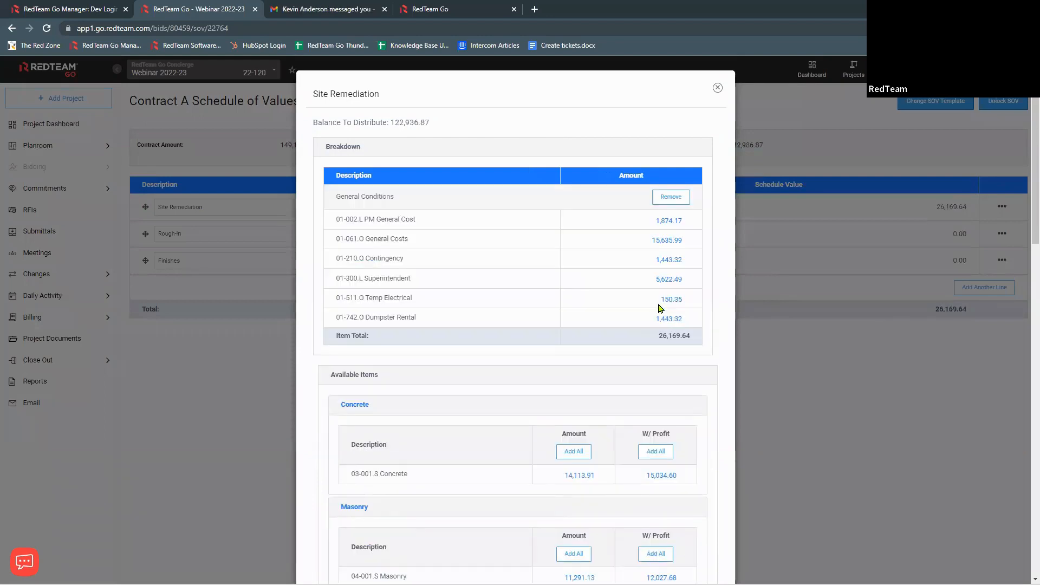
{"action": "scroll", "coordinate": [658, 308], "scroll_direction": "down", "scroll_amount": 3}
{"action": "scroll", "coordinate": [633, 344], "scroll_direction": "down", "scroll_amount": 9}
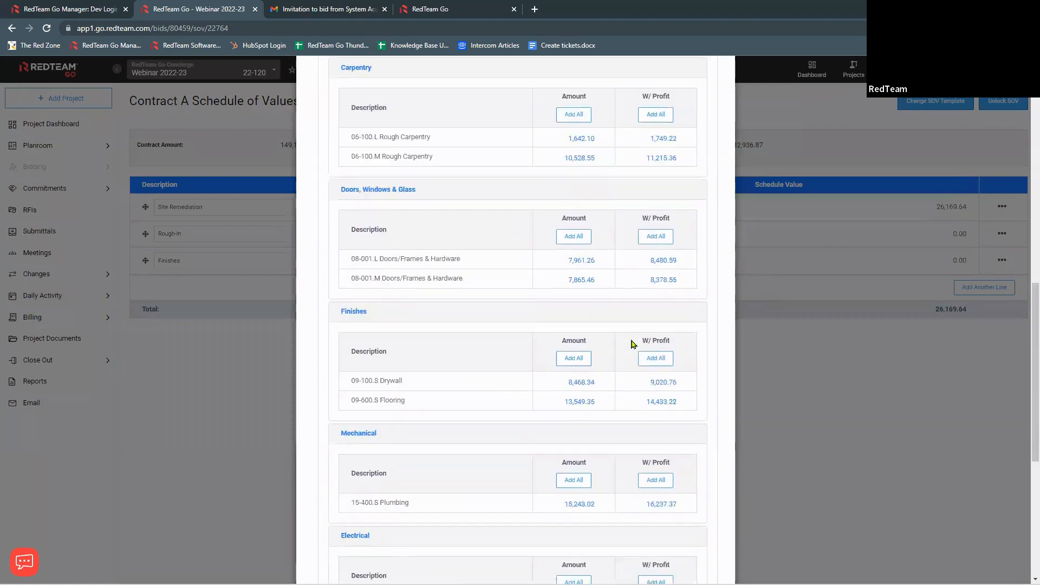
{"action": "scroll", "coordinate": [633, 345], "scroll_direction": "down", "scroll_amount": 6}
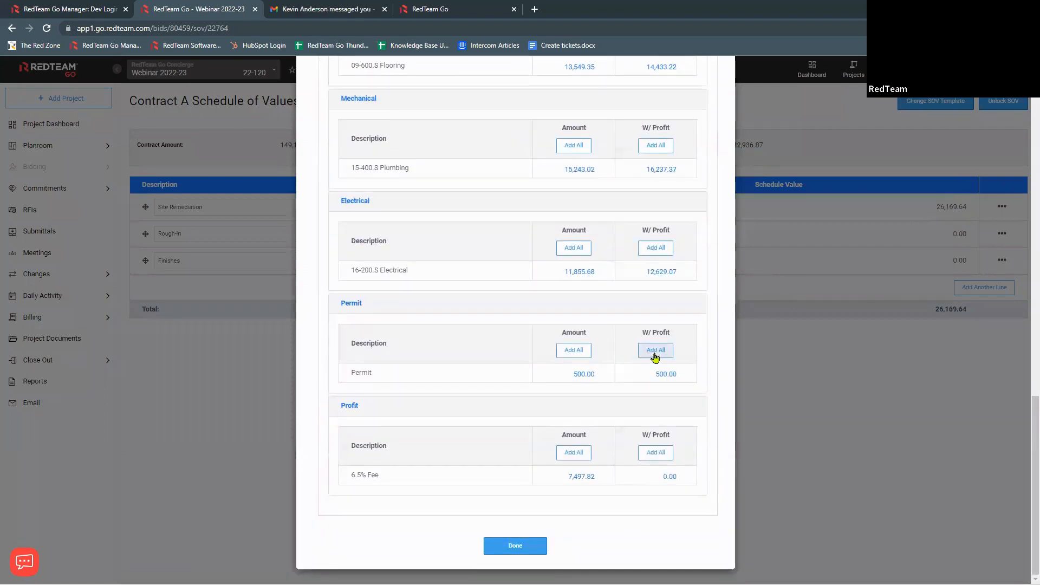
{"action": "left_click", "coordinate": [655, 350]}
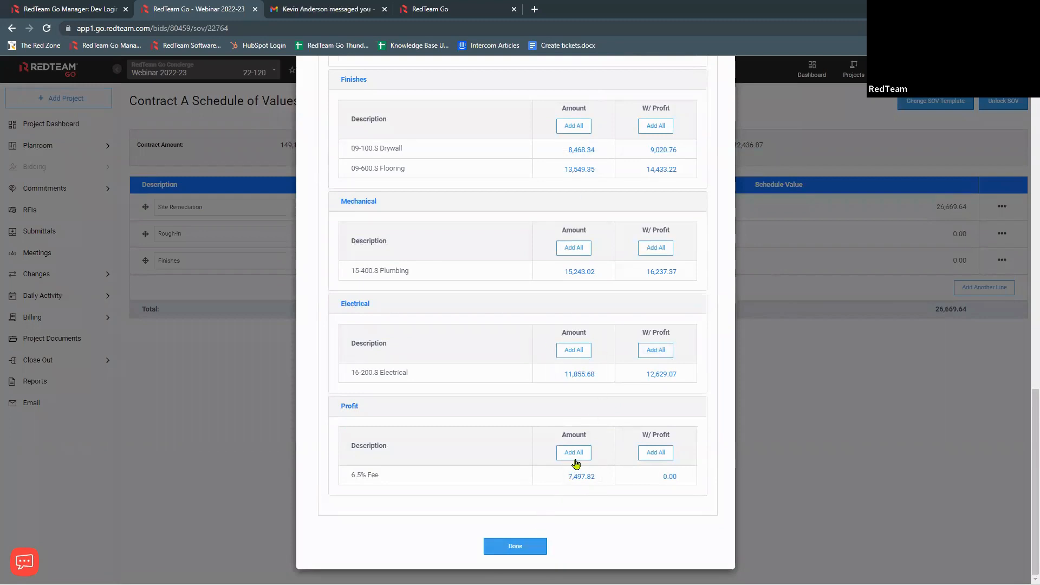
{"action": "scroll", "coordinate": [648, 267], "scroll_direction": "up", "scroll_amount": 8}
{"action": "scroll", "coordinate": [664, 106], "scroll_direction": "up", "scroll_amount": 8}
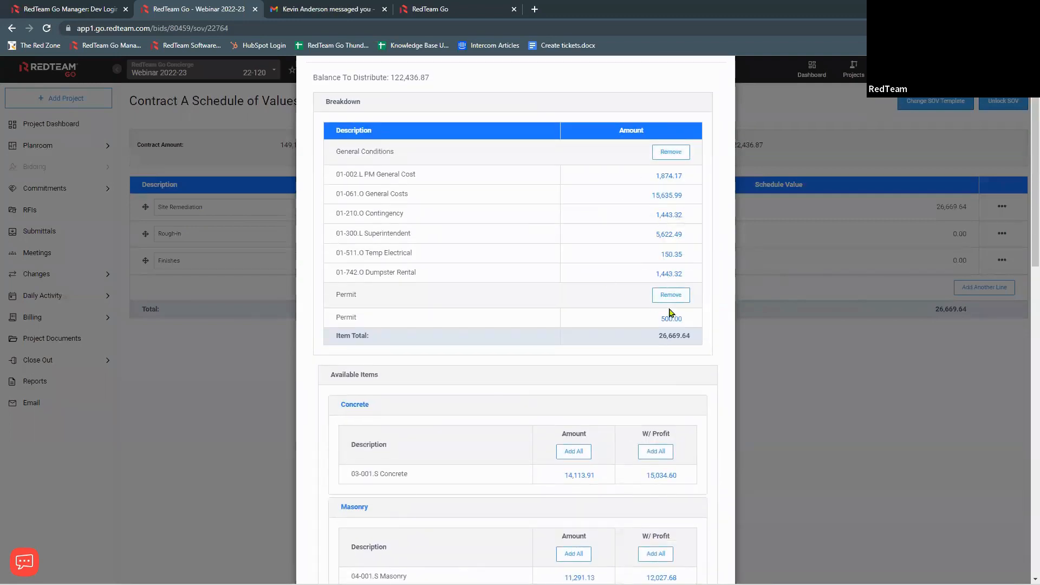
{"action": "scroll", "coordinate": [613, 323], "scroll_direction": "down", "scroll_amount": 15}
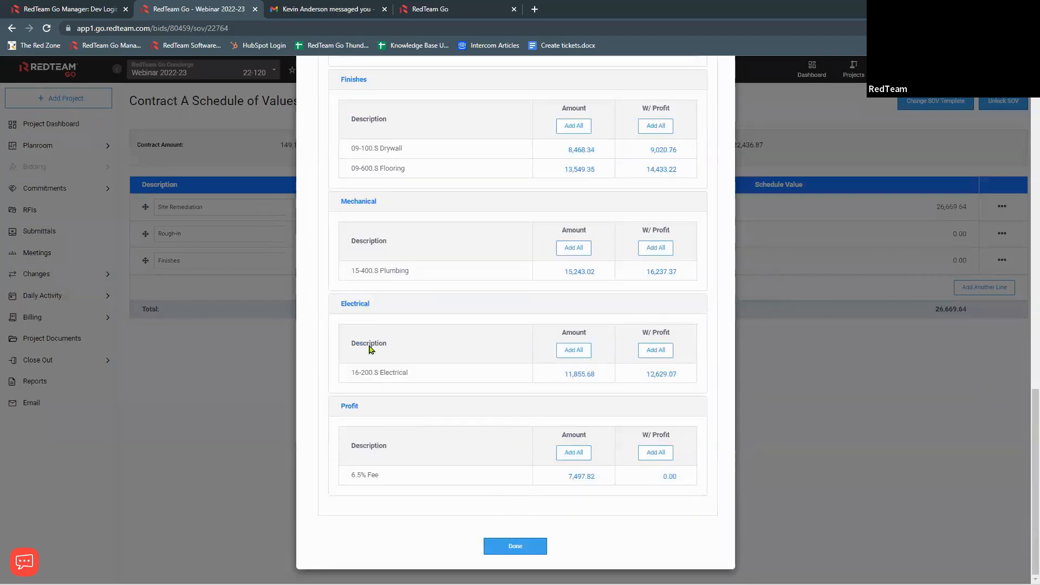
{"action": "left_click", "coordinate": [512, 549]}
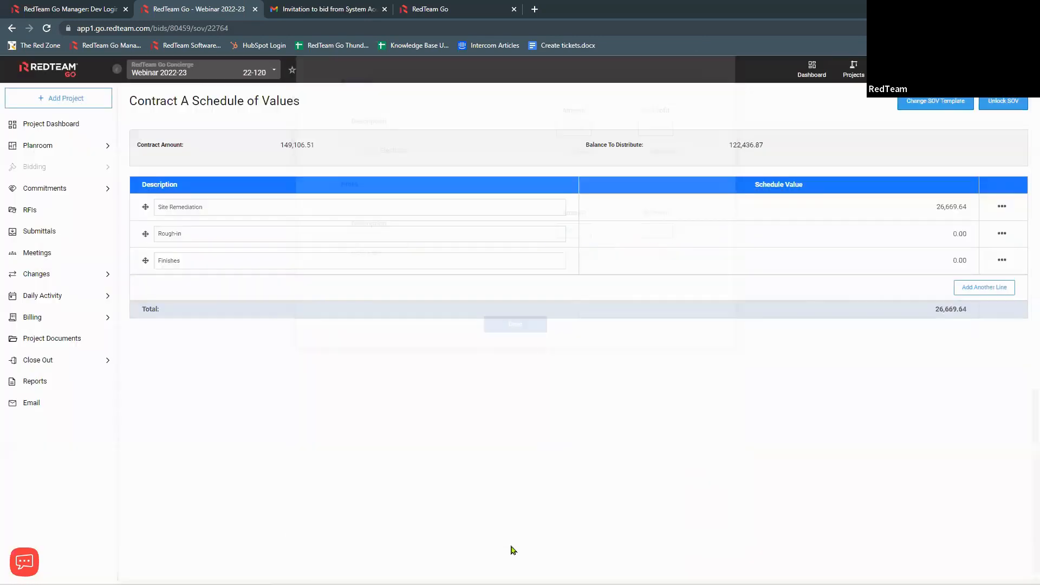
Step: Open cost code assignment for the Rough-in line and add Electrical, Mechanical and the 09-100.S Drywall item with profit
{"action": "left_click", "coordinate": [1003, 237]}
{"action": "left_click", "coordinate": [981, 259]}
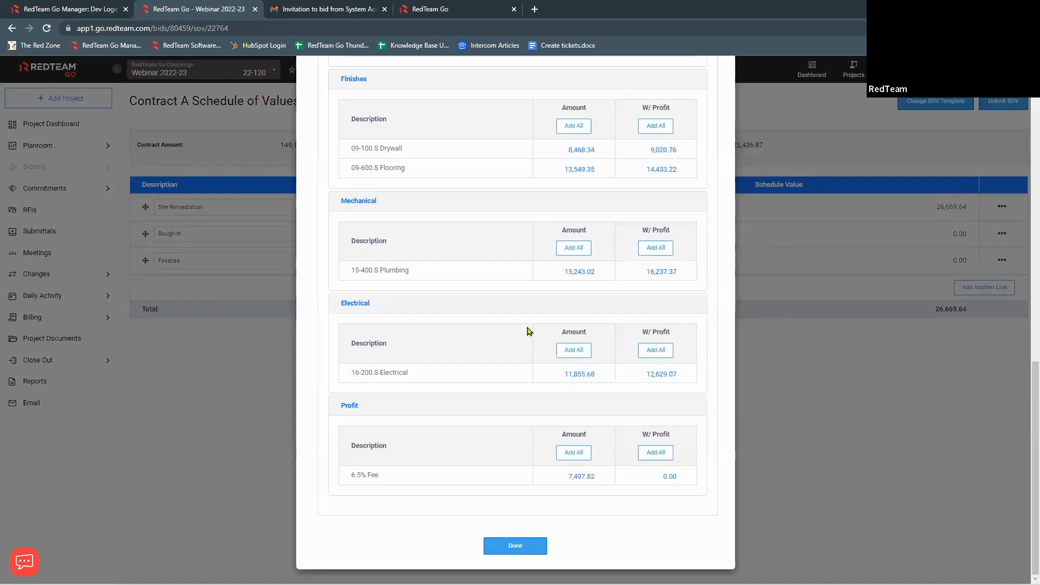
{"action": "left_click", "coordinate": [666, 353]}
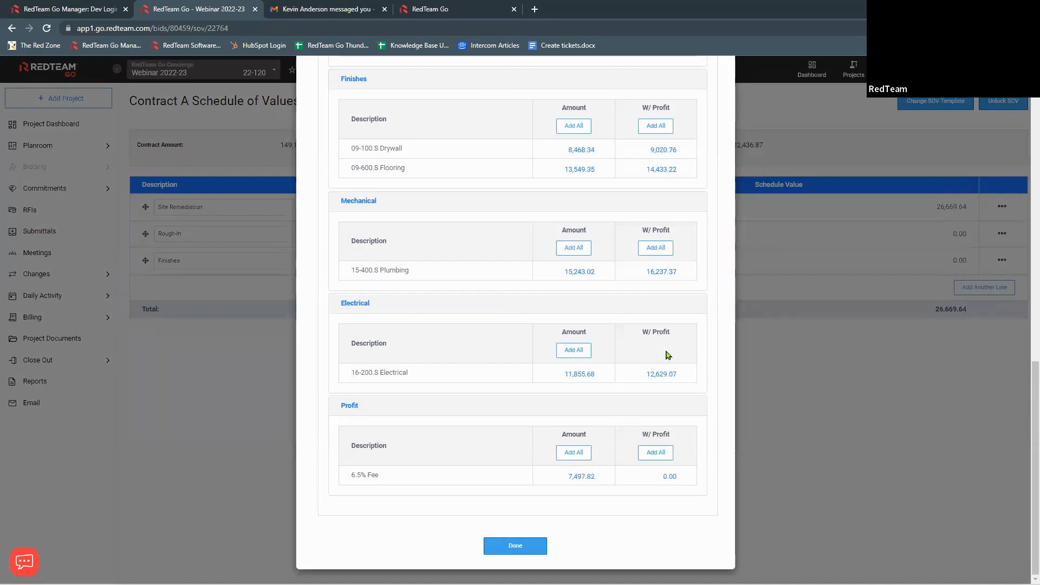
{"action": "left_click", "coordinate": [654, 351]}
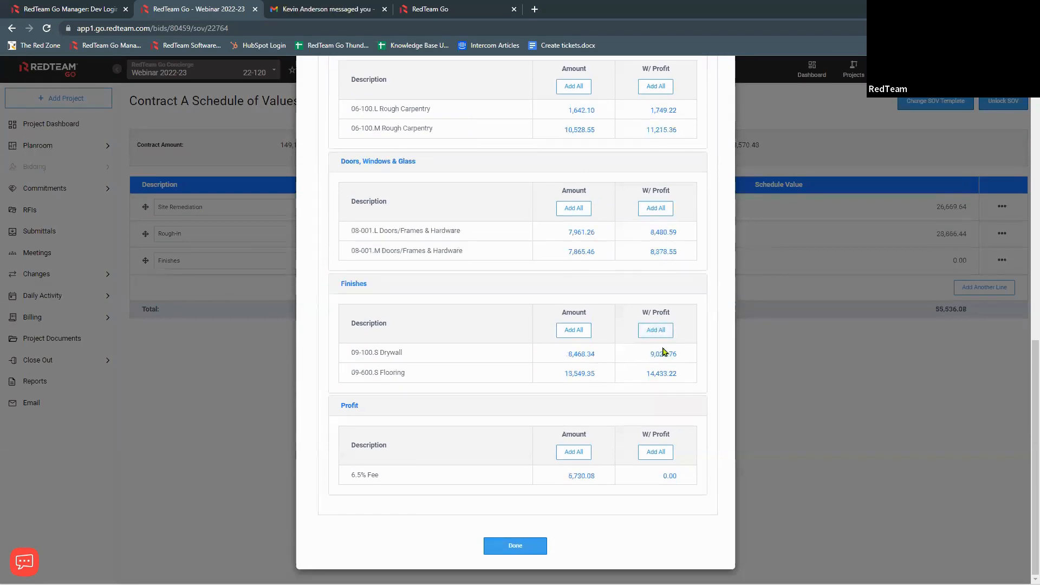
{"action": "left_click", "coordinate": [657, 331]}
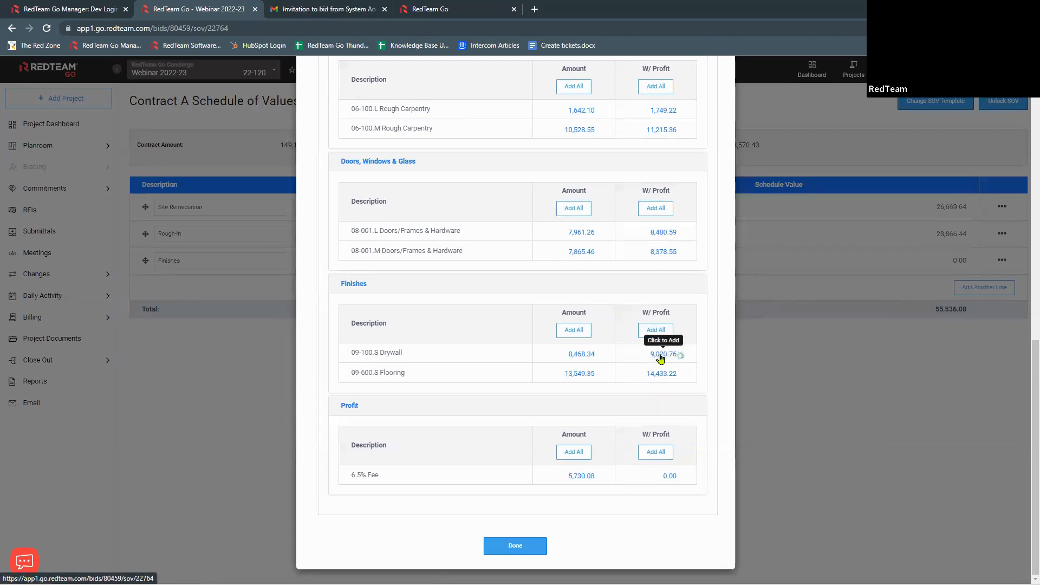
{"action": "left_click", "coordinate": [663, 232]}
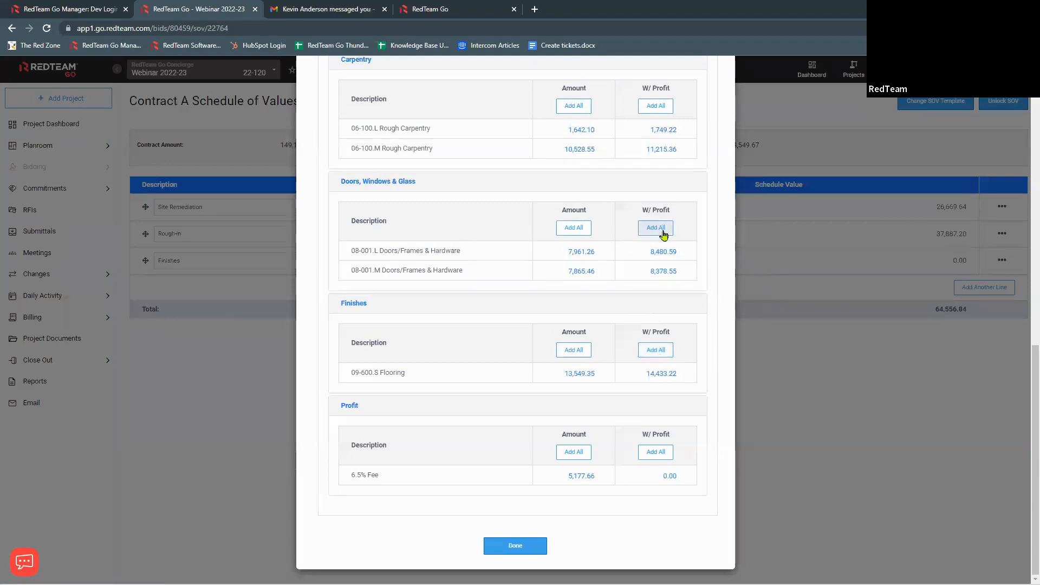
Step: Add all Carpentry, Steel and Masonry items with profit to Rough-in and finish its breakdown
{"action": "scroll", "coordinate": [645, 195], "scroll_direction": "up", "scroll_amount": 2}
{"action": "left_click", "coordinate": [654, 215]}
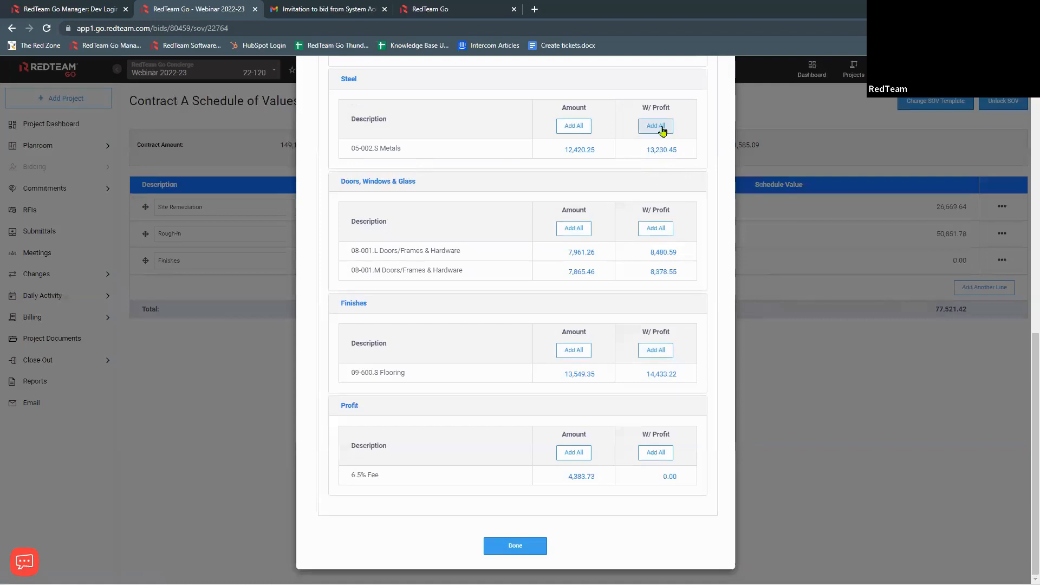
{"action": "left_click", "coordinate": [660, 130]}
{"action": "scroll", "coordinate": [661, 132], "scroll_direction": "up", "scroll_amount": 2}
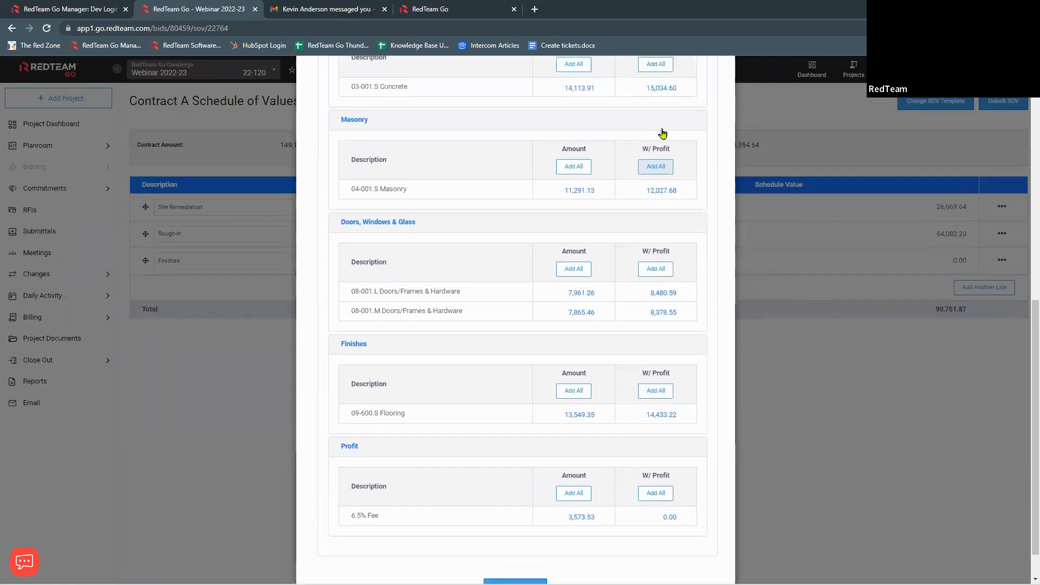
{"action": "left_click", "coordinate": [656, 226]}
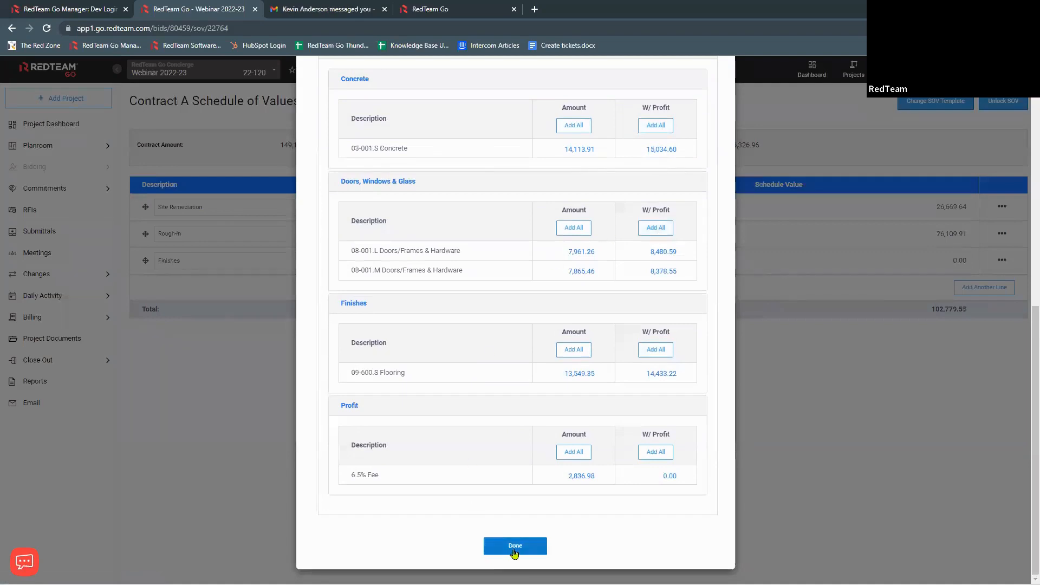
{"action": "left_click", "coordinate": [509, 548]}
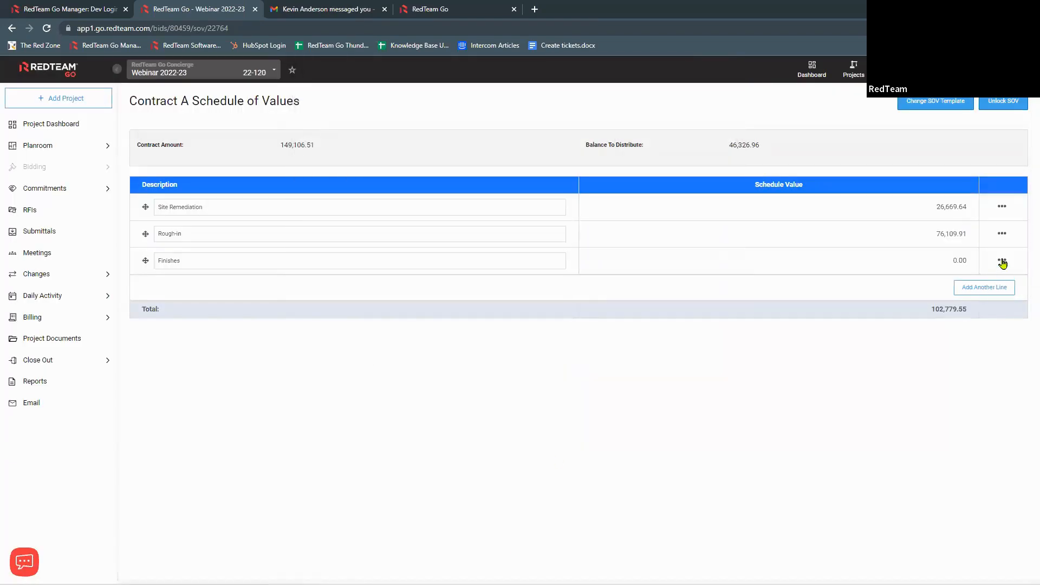
Step: Assign all Concrete, Doors, Windows & Glass, Finishes and remaining Profit items with profit to the Finishes line and finish its breakdown
{"action": "left_click", "coordinate": [1002, 262]}
{"action": "left_click", "coordinate": [979, 281]}
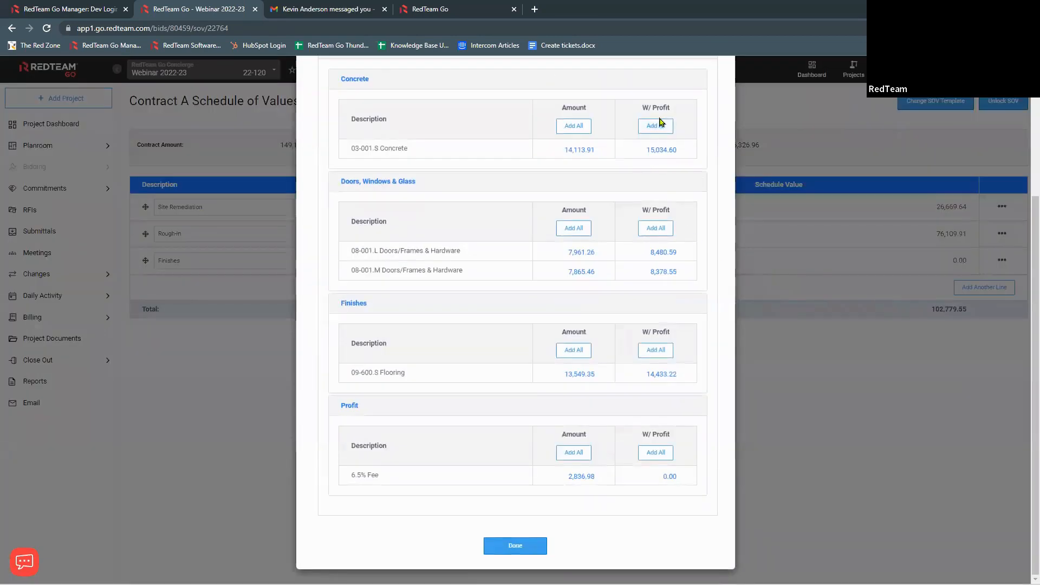
{"action": "left_click", "coordinate": [657, 126]}
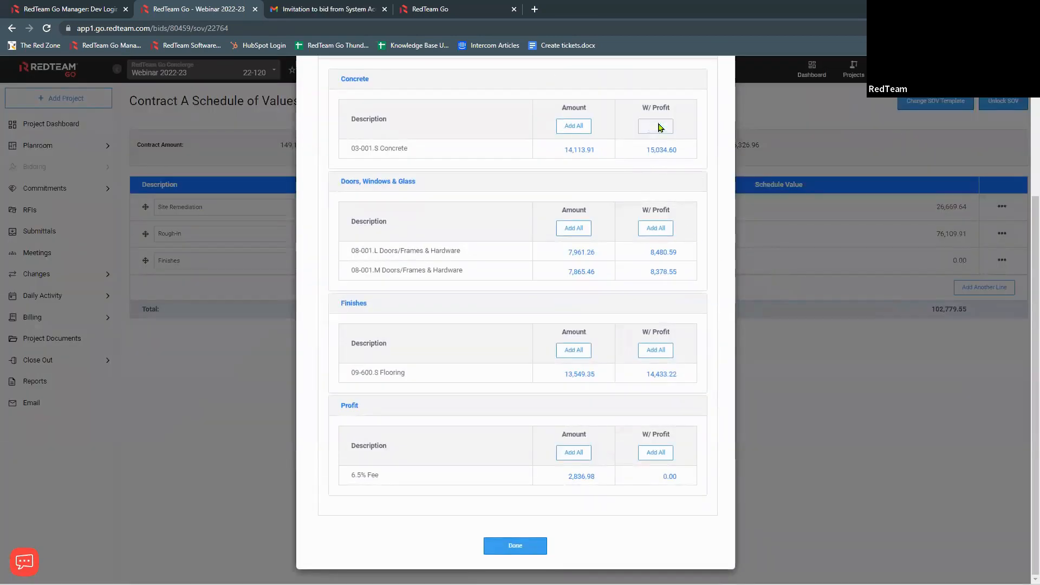
{"action": "left_click", "coordinate": [655, 228]}
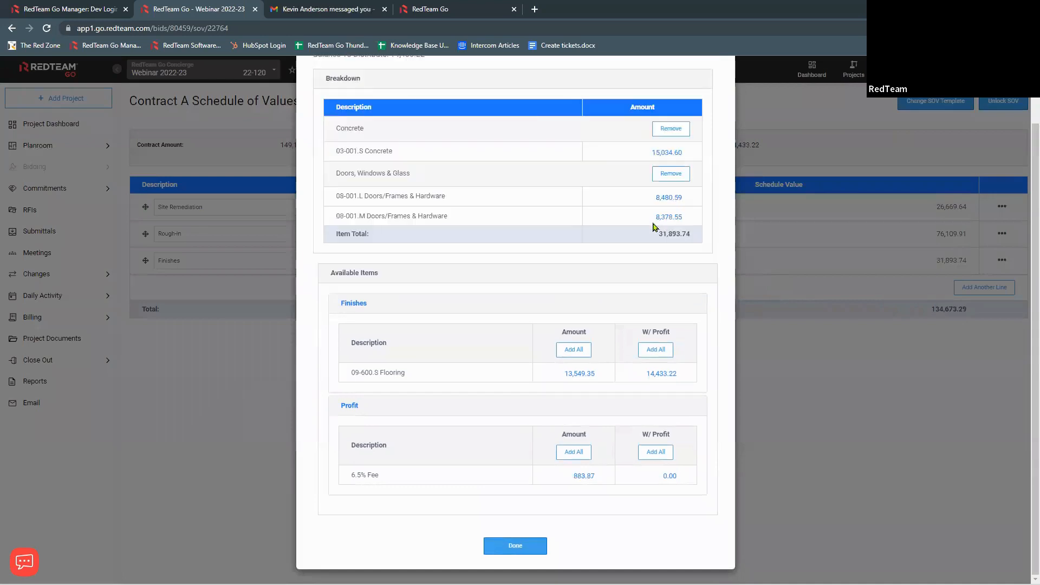
{"action": "left_click", "coordinate": [656, 349]}
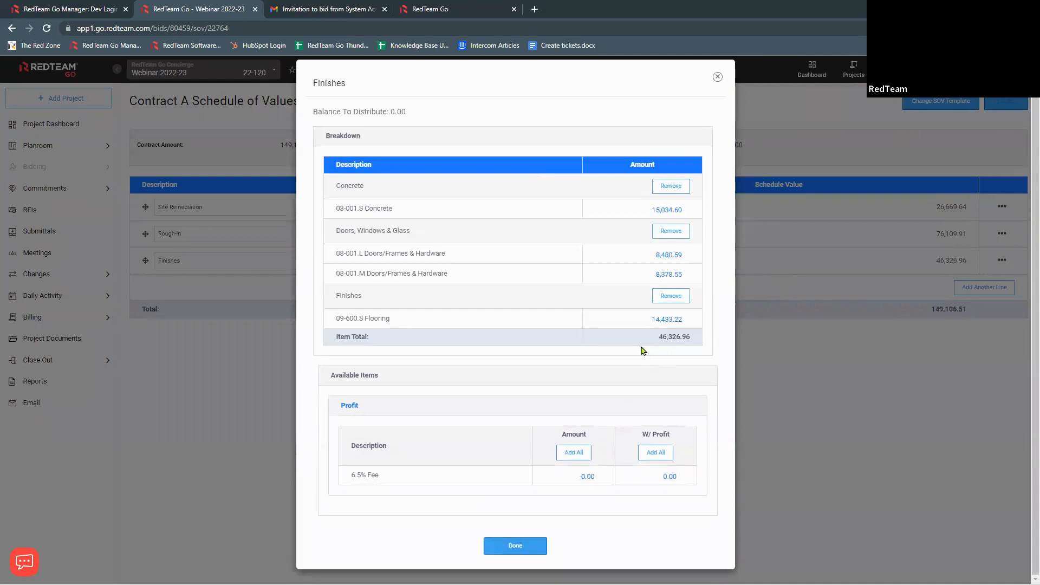
{"action": "left_click", "coordinate": [655, 453]}
{"action": "left_click", "coordinate": [534, 503]}
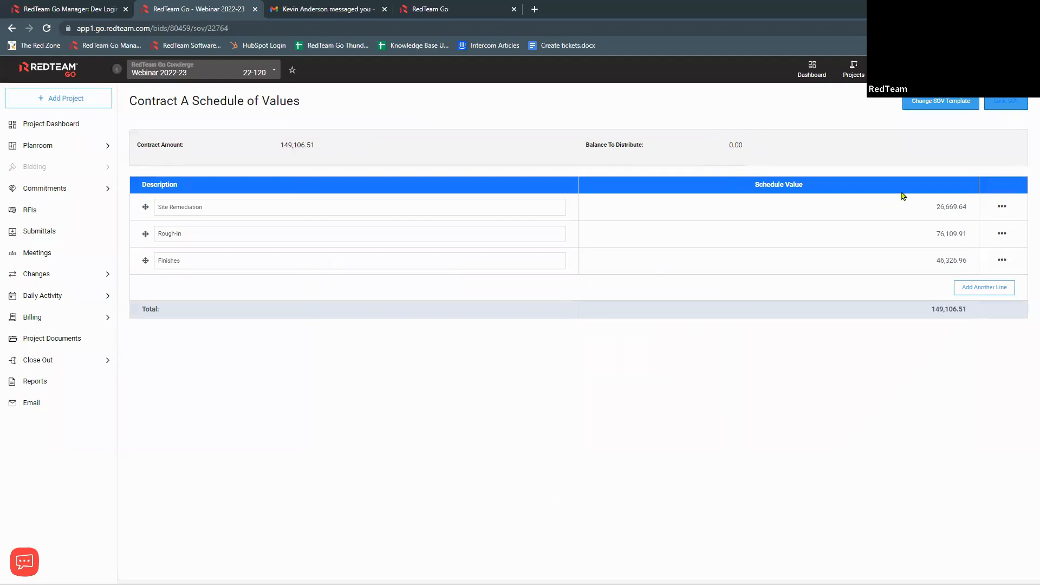
Step: Proceed from the completed schedule of values to the owner bill and set it to distribute to the Owner
{"action": "left_click", "coordinate": [1005, 104]}
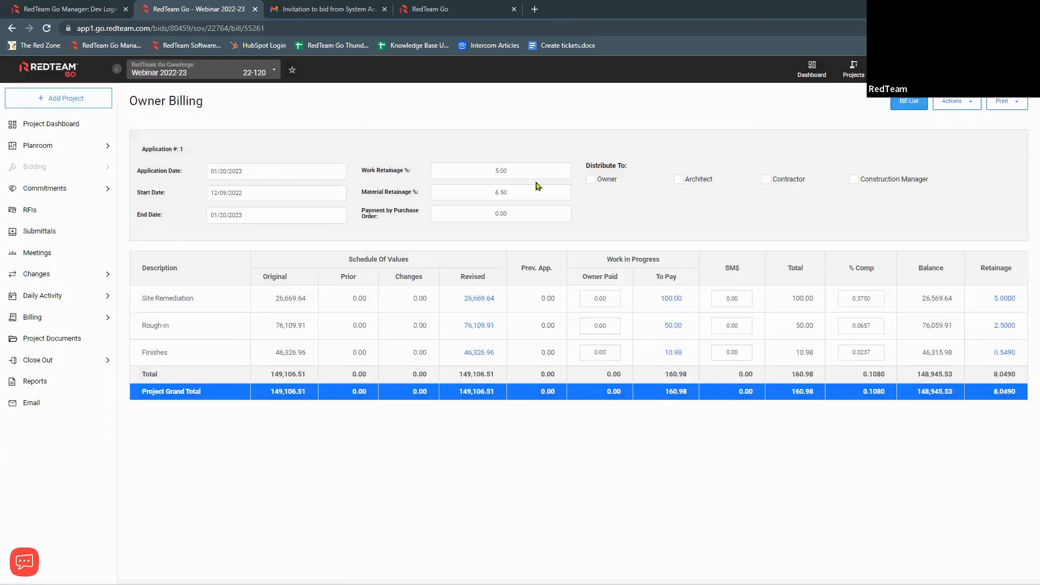
{"action": "left_click", "coordinate": [591, 181]}
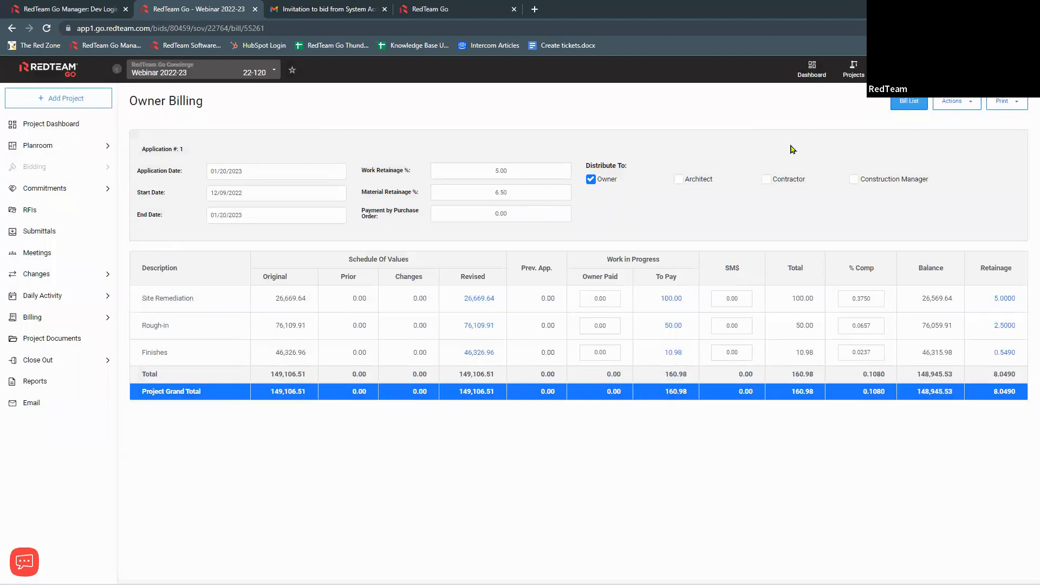
Step: Add Change Order 1, the CO1 playground equipment change, to the owner bill
{"action": "left_click", "coordinate": [956, 101]}
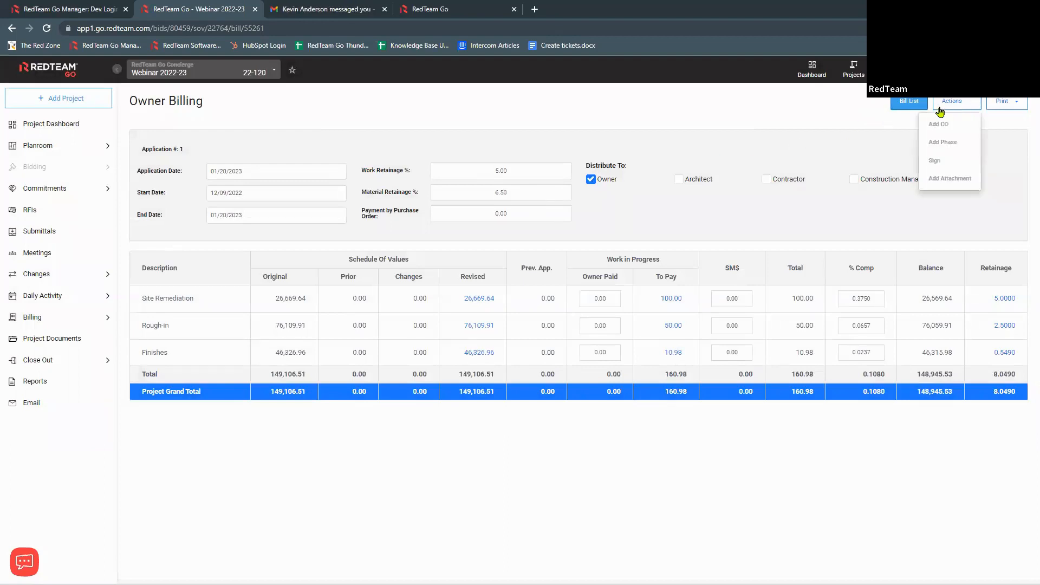
{"action": "left_click", "coordinate": [940, 125]}
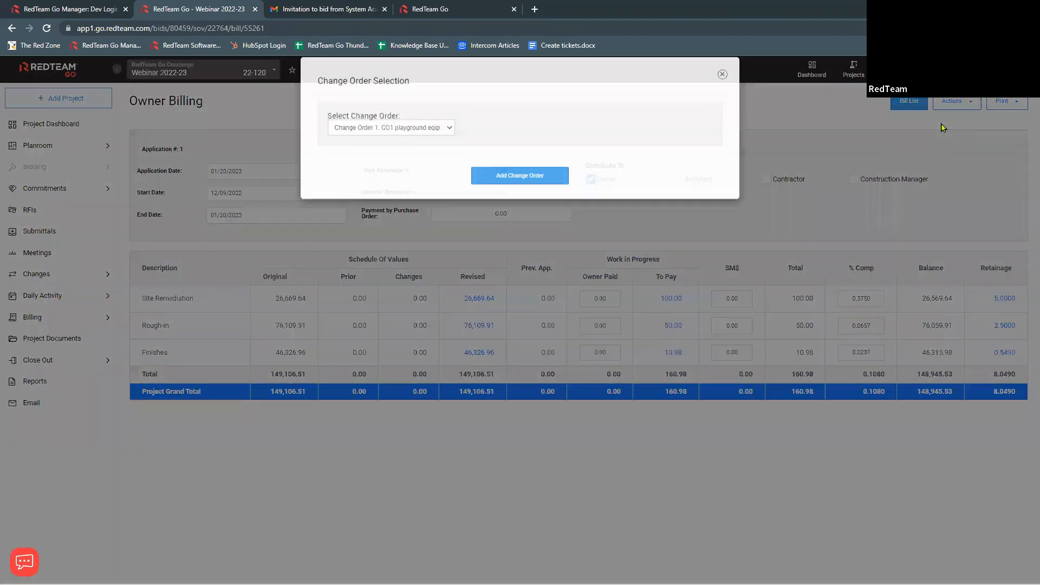
{"action": "left_click", "coordinate": [509, 191]}
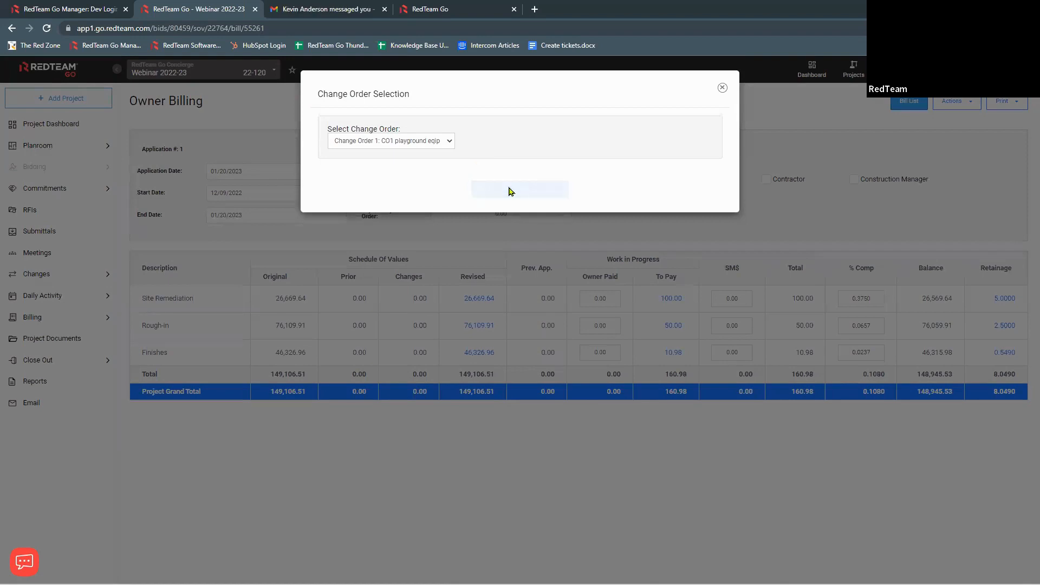
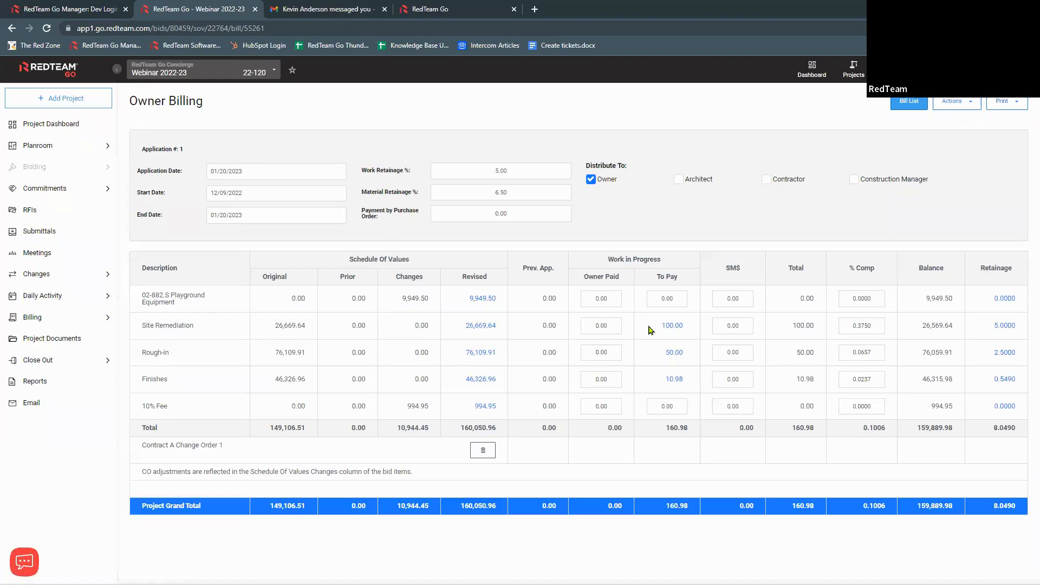
Step: Examine the project costs already included in the To Pay amounts of Site Remediation and Finishes
{"action": "left_click", "coordinate": [669, 327]}
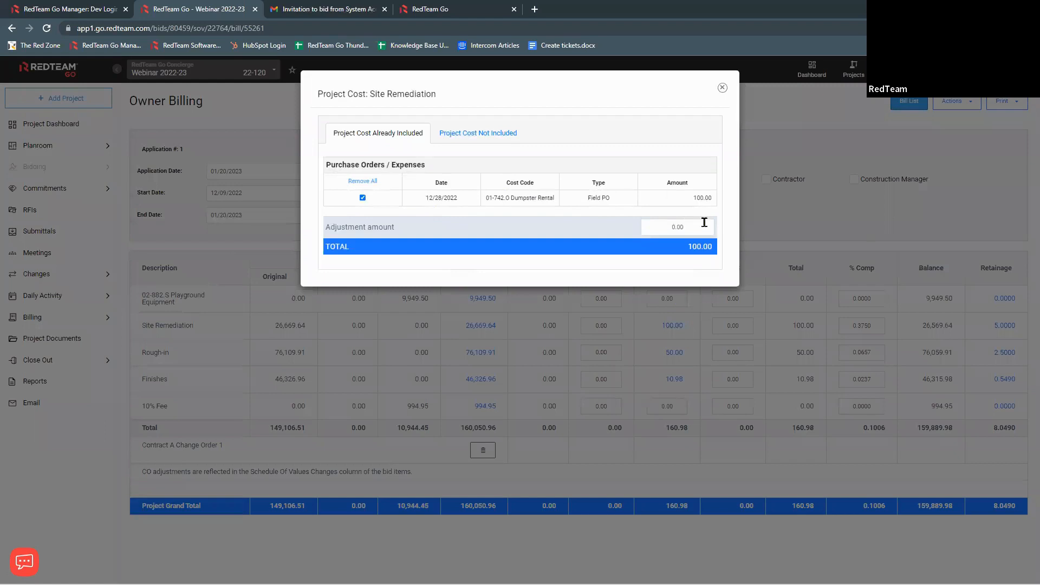
{"action": "left_click", "coordinate": [722, 90]}
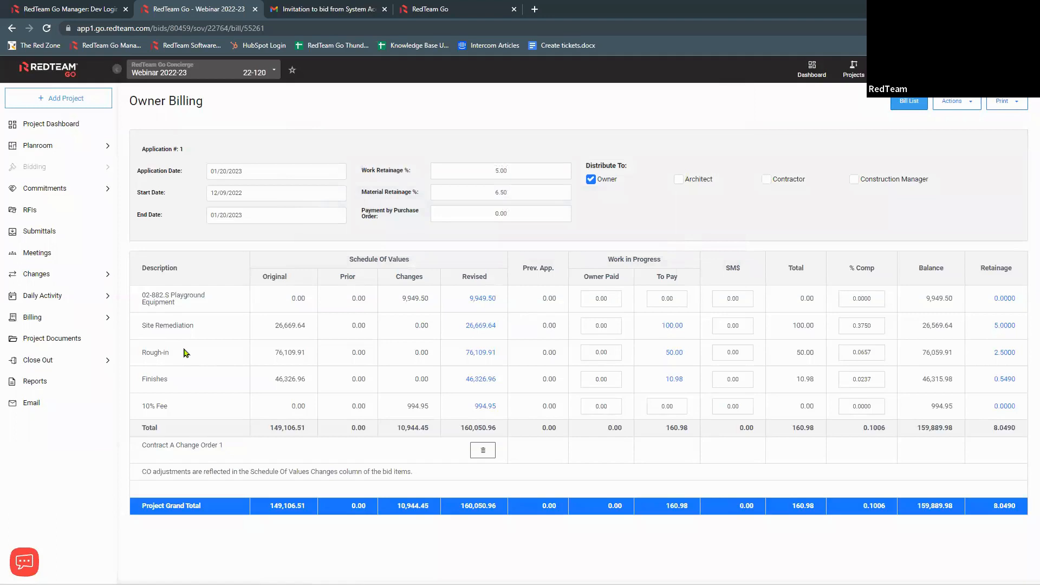
{"action": "left_click", "coordinate": [678, 382]}
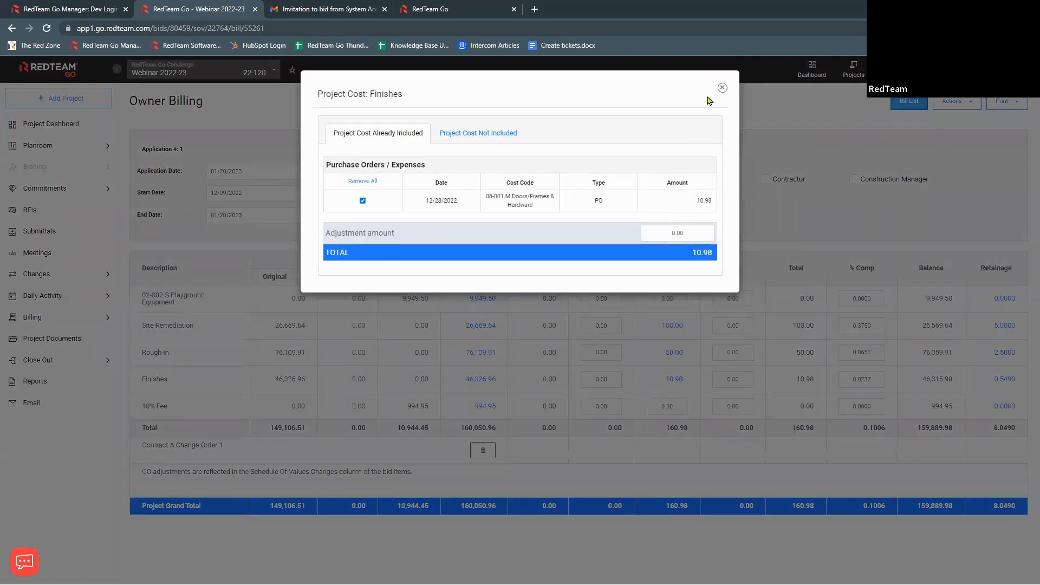
{"action": "left_click", "coordinate": [723, 88]}
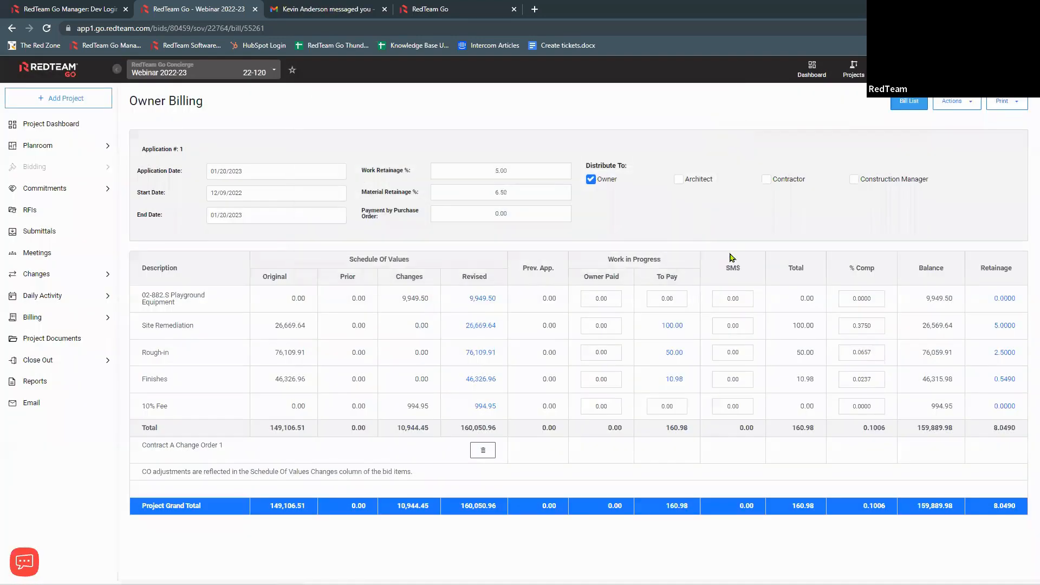
Step: Enter 100 to pay and 25 in stored materials for 02-882.S Playground Equipment, and view that line's retainage details
{"action": "left_click", "coordinate": [681, 299]}
{"action": "type", "text": "10"}
{"action": "key", "text": "Tab"}
{"action": "type", "text": "25"}
{"action": "key", "text": "Tab"}
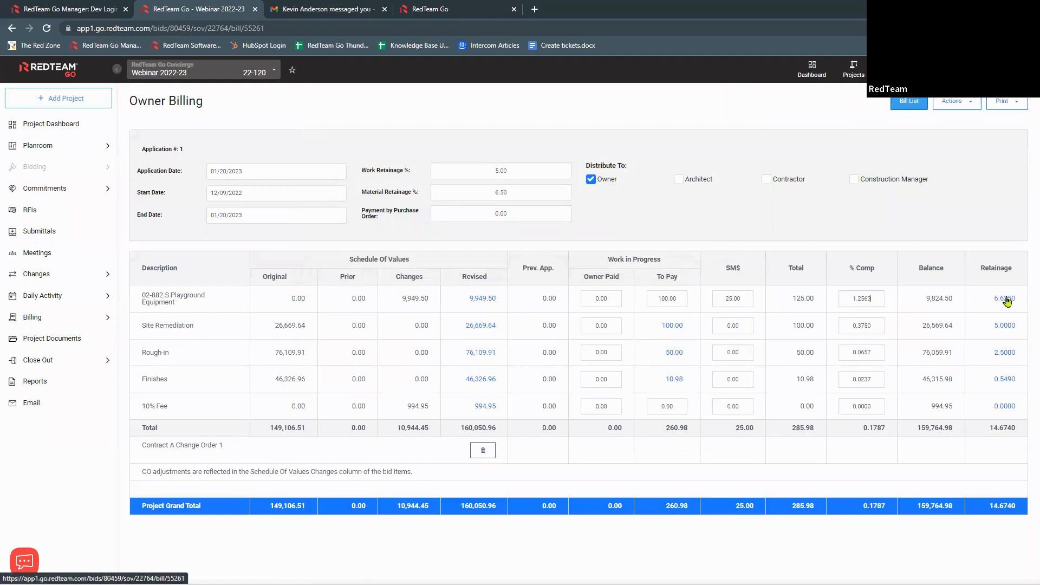
{"action": "left_click", "coordinate": [1005, 299]}
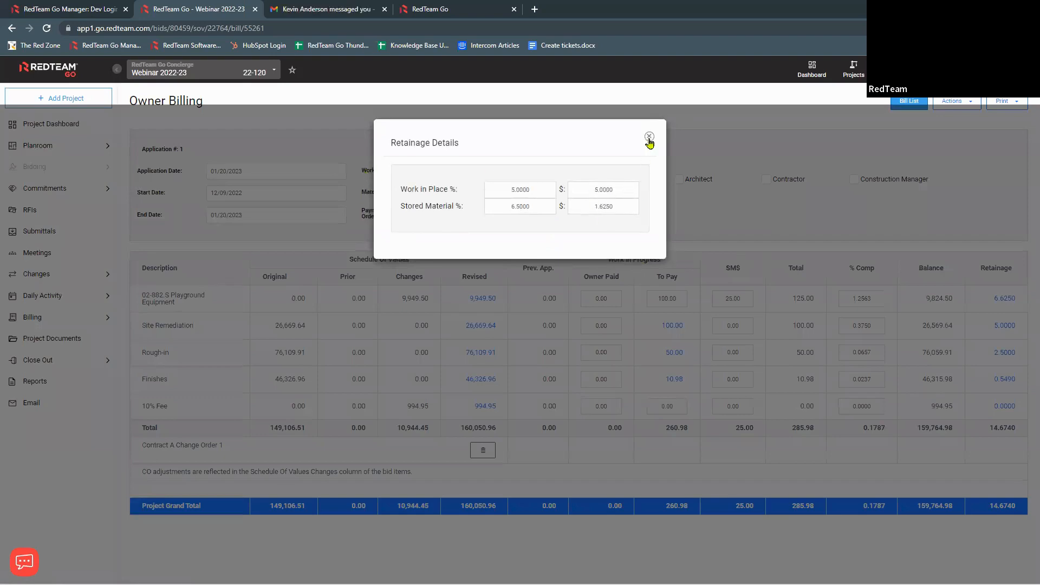
{"action": "left_click", "coordinate": [650, 141]}
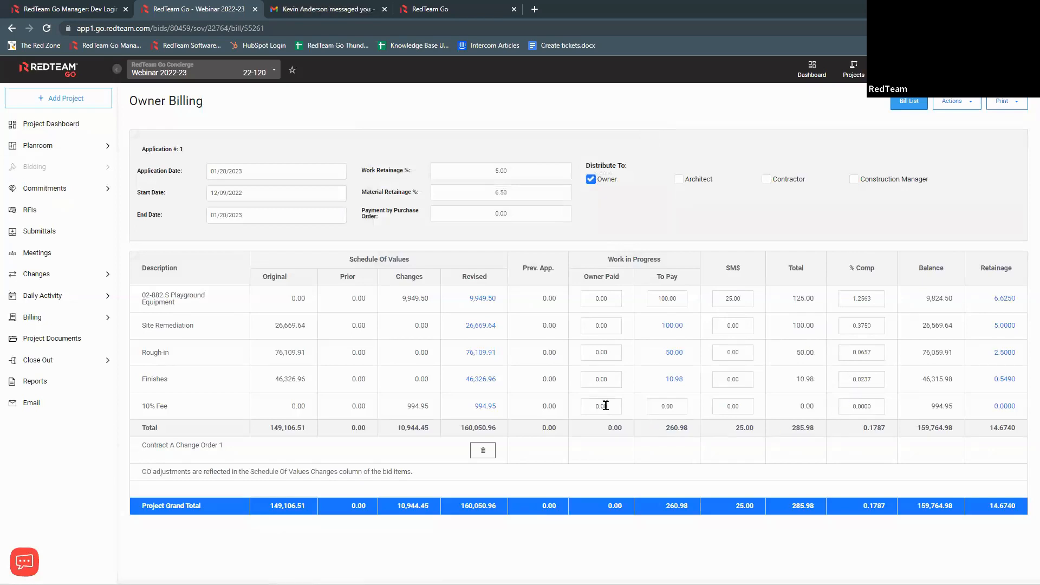
Step: Set the completion percentage of the 10% Fee line to 100
{"action": "left_click", "coordinate": [883, 409]}
{"action": "type", "text": "100"}
{"action": "key", "text": "Tab"}
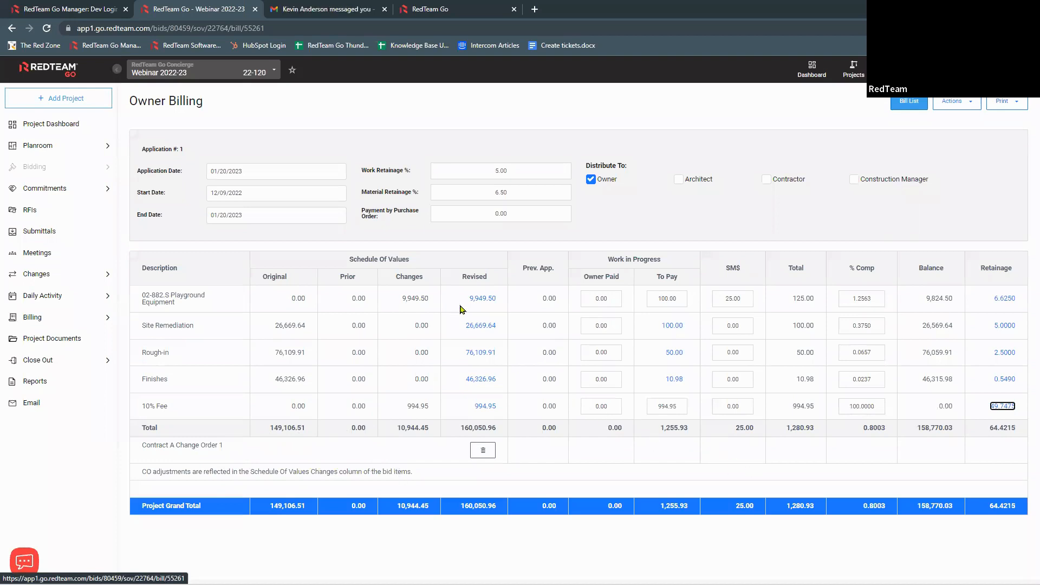
Step: Generate the printable Cost Plus Owner Bill and maximize its preview window
{"action": "left_click", "coordinate": [1011, 103]}
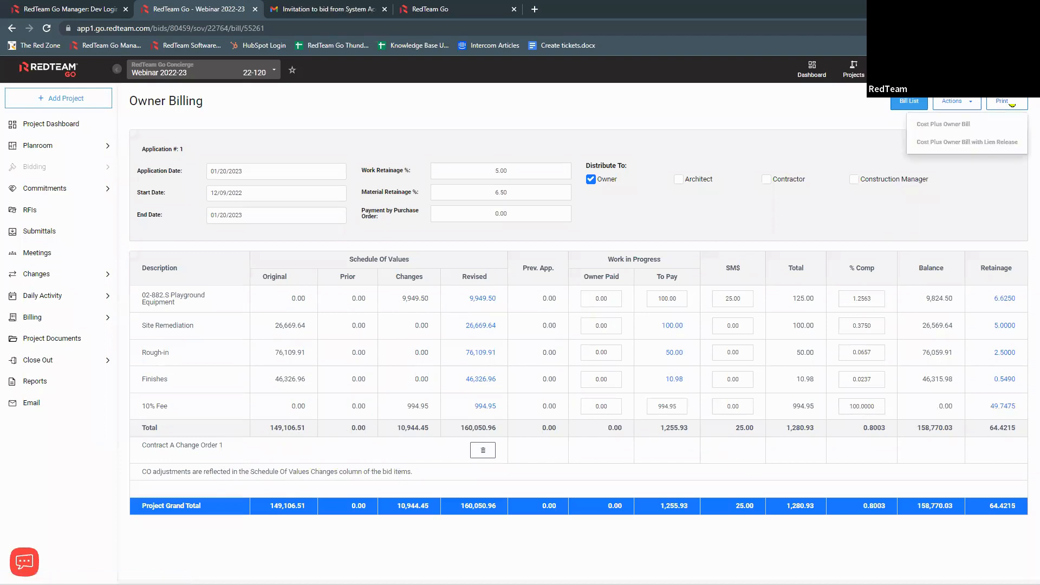
{"action": "left_click", "coordinate": [961, 125]}
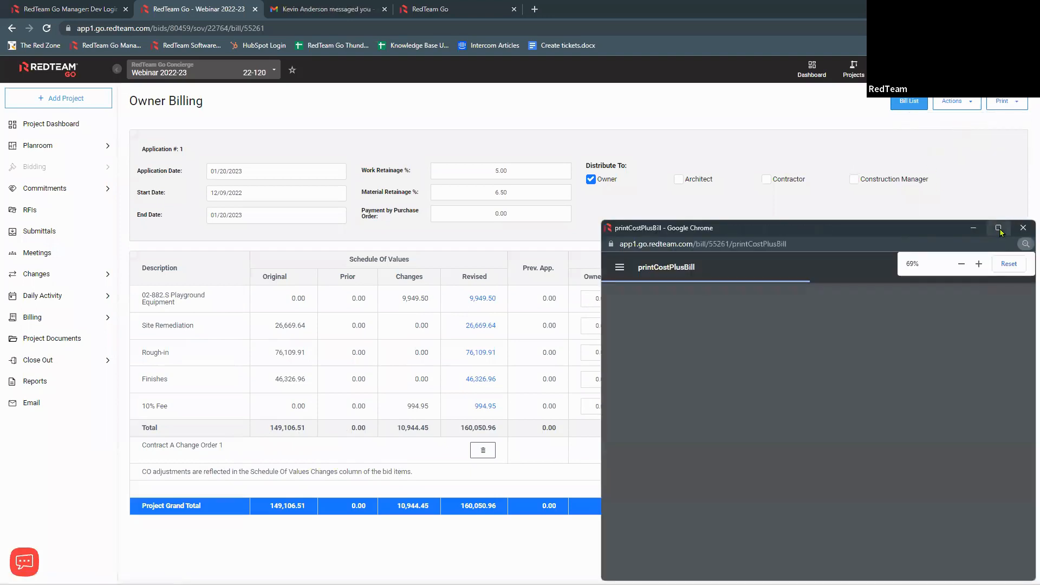
{"action": "left_click", "coordinate": [1000, 232]}
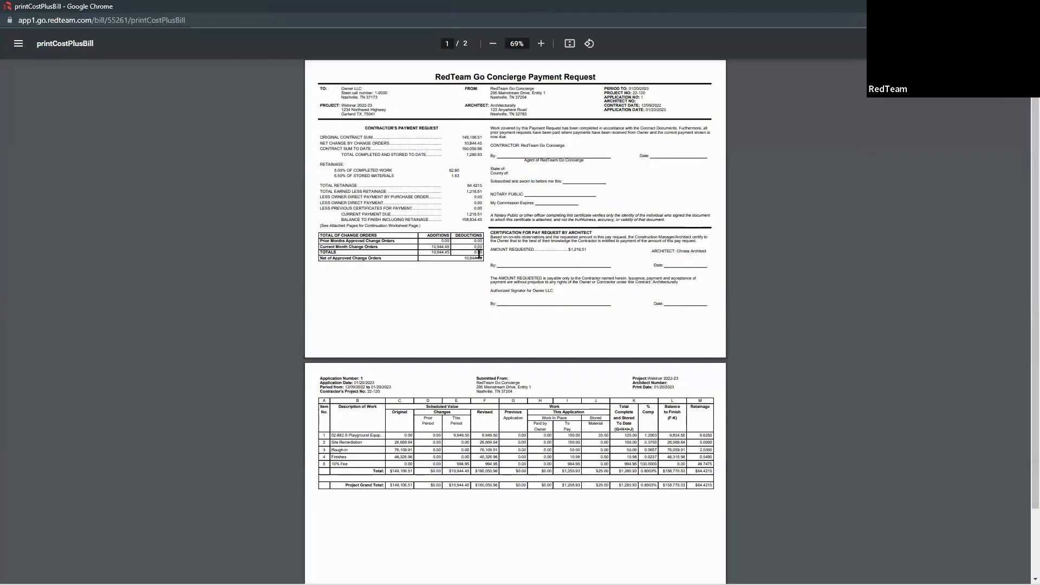
Step: Examine the payment request summary and the continuation worksheet in the printed bill, and close the preview
{"action": "scroll", "coordinate": [479, 253], "scroll_direction": "down", "scroll_amount": 2}
{"action": "scroll", "coordinate": [479, 253], "scroll_direction": "up", "scroll_amount": 5, "text": "ctrl"}
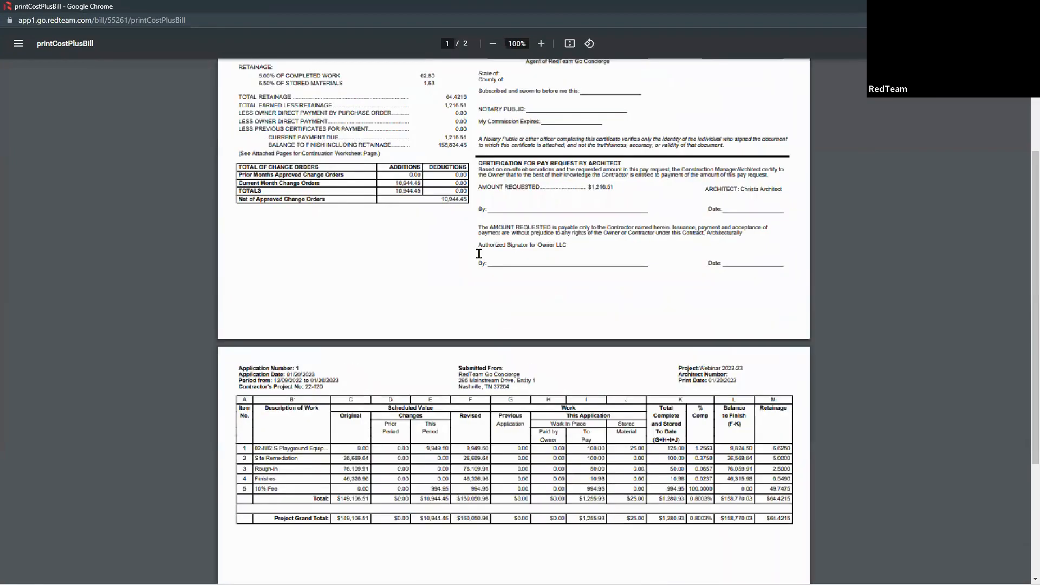
{"action": "scroll", "coordinate": [479, 254], "scroll_direction": "up", "scroll_amount": 1, "text": "ctrl"}
{"action": "scroll", "coordinate": [479, 253], "scroll_direction": "up", "scroll_amount": 6}
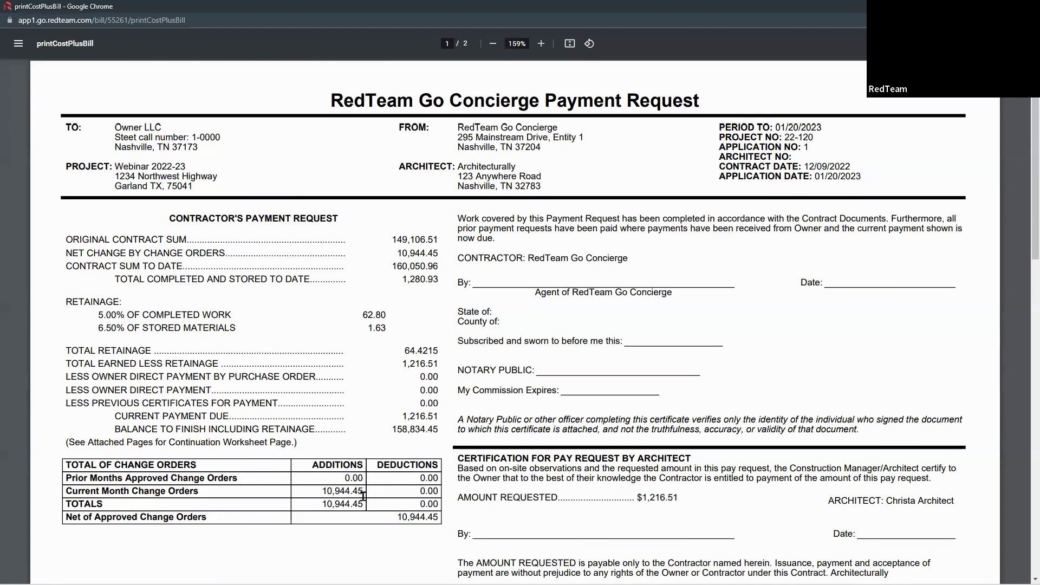
{"action": "scroll", "coordinate": [500, 456], "scroll_direction": "down", "scroll_amount": 10}
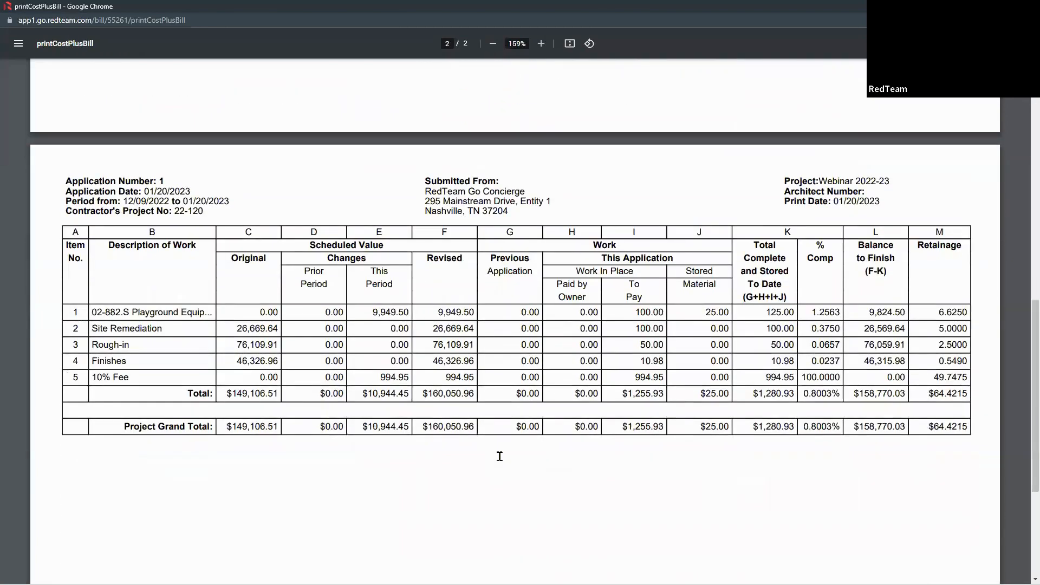
{"action": "scroll", "coordinate": [499, 456], "scroll_direction": "down", "scroll_amount": 1}
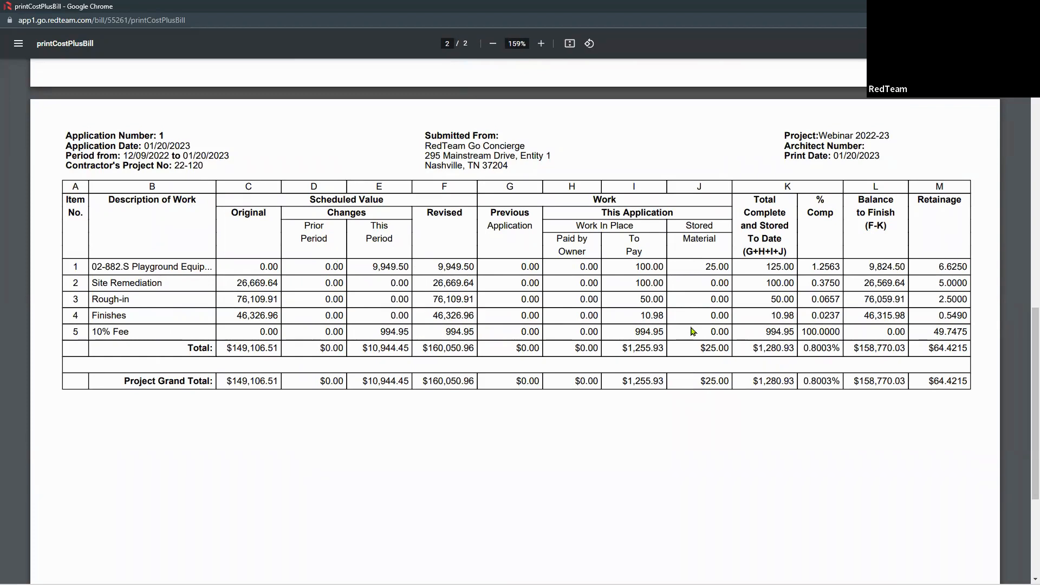
{"action": "scroll", "coordinate": [693, 331], "scroll_direction": "down", "scroll_amount": 4}
{"action": "scroll", "coordinate": [693, 331], "scroll_direction": "up", "scroll_amount": 15}
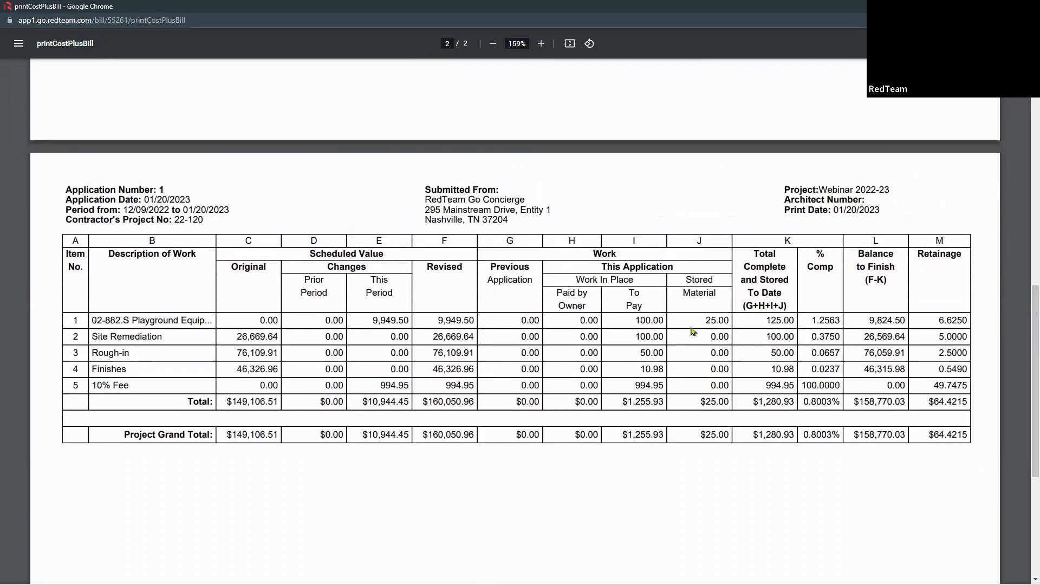
{"action": "scroll", "coordinate": [693, 332], "scroll_direction": "up", "scroll_amount": 3}
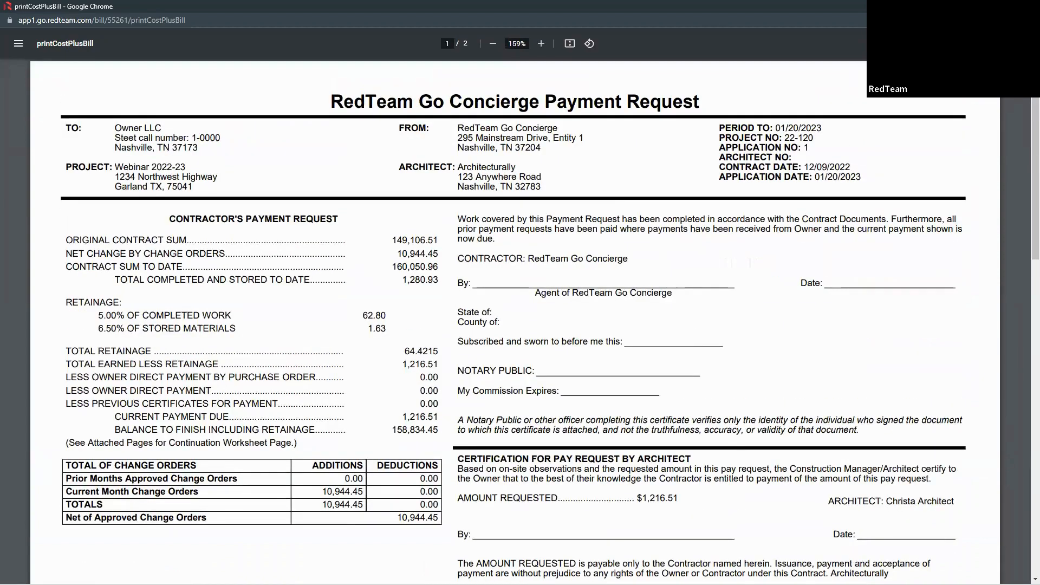
{"action": "key", "text": "ctrl+w"}
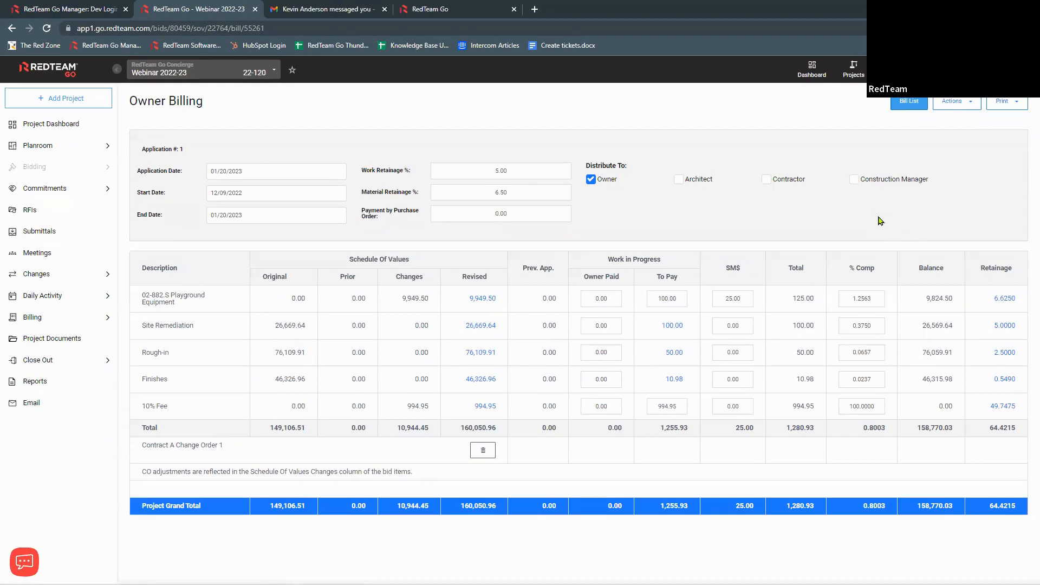
Step: Return to the list of owner bills and unlock the Contract A schedule of values
{"action": "left_click", "coordinate": [912, 103]}
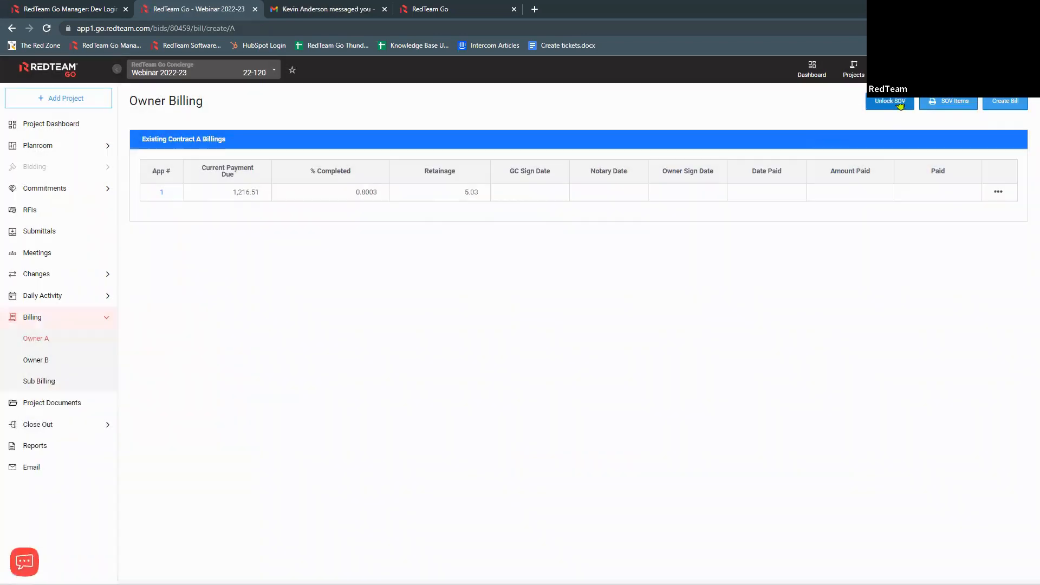
{"action": "left_click", "coordinate": [900, 105]}
{"action": "left_click", "coordinate": [471, 150]}
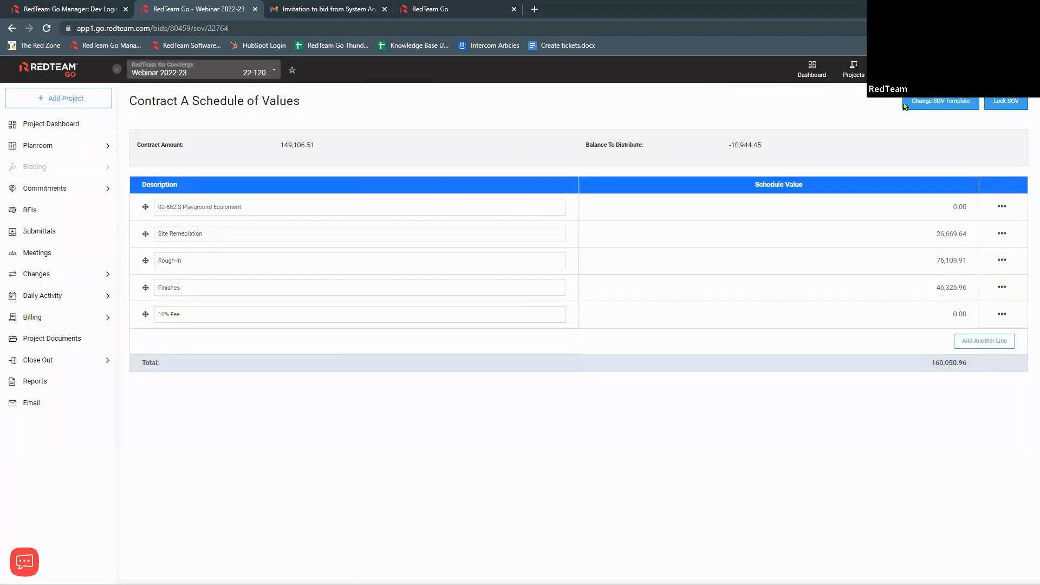
Step: Change the SOV template and create a new schedule of values using Generic Owner Bill and Custom unrestricted
{"action": "left_click", "coordinate": [939, 105]}
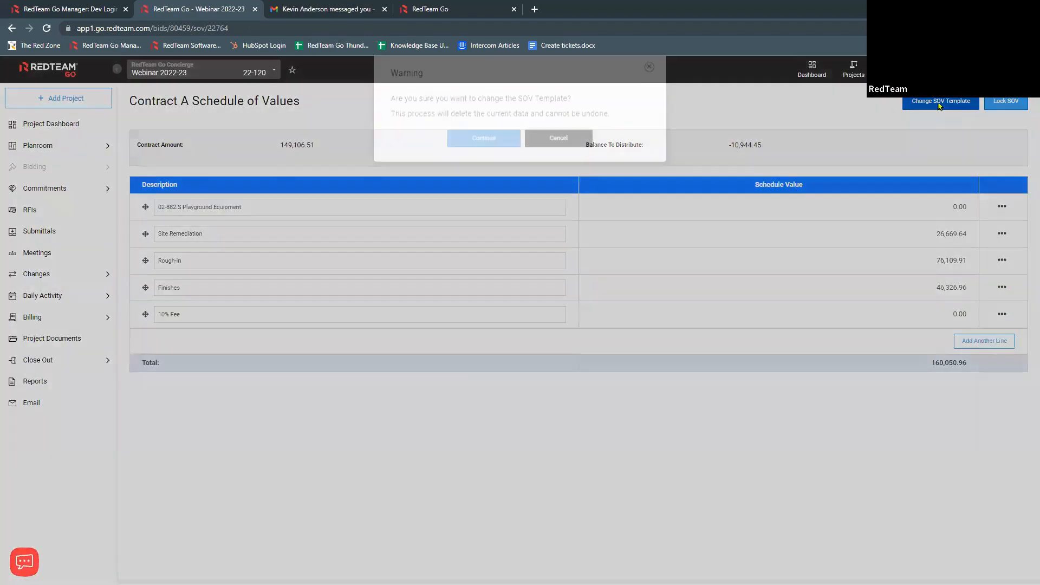
{"action": "left_click", "coordinate": [503, 163]}
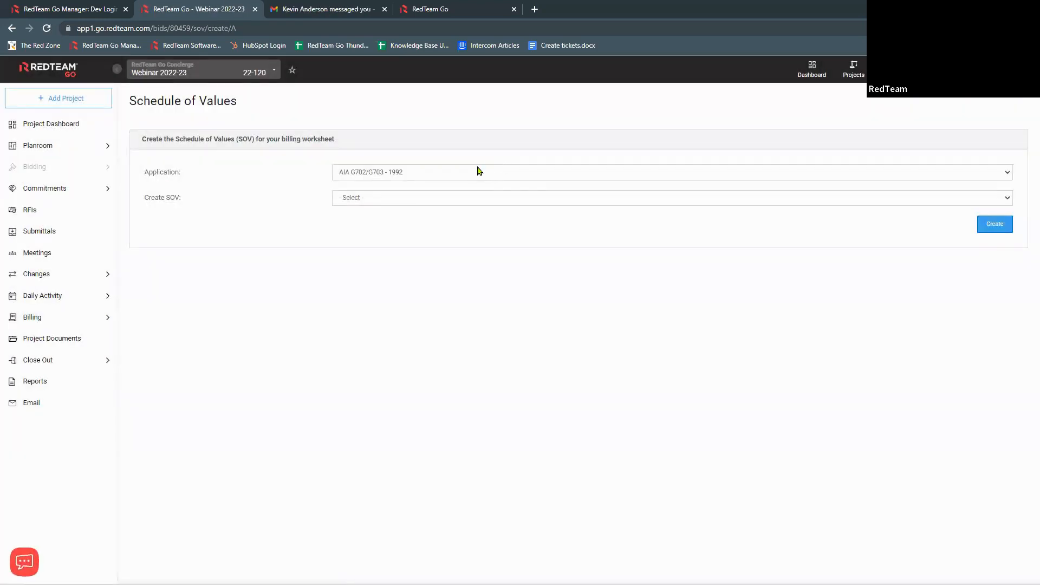
{"action": "left_click", "coordinate": [478, 172]}
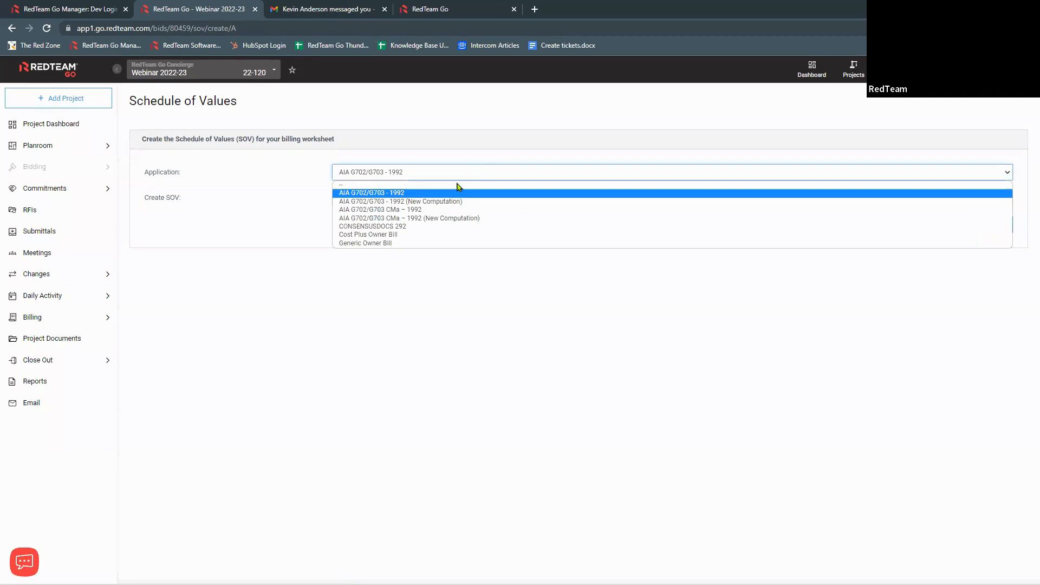
{"action": "left_click", "coordinate": [374, 243]}
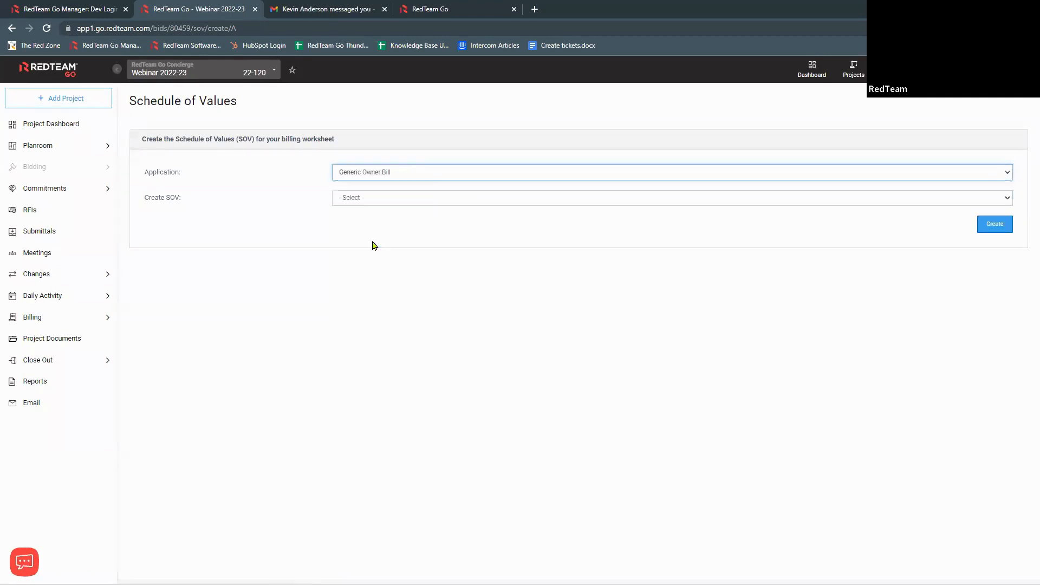
{"action": "left_click", "coordinate": [409, 198]}
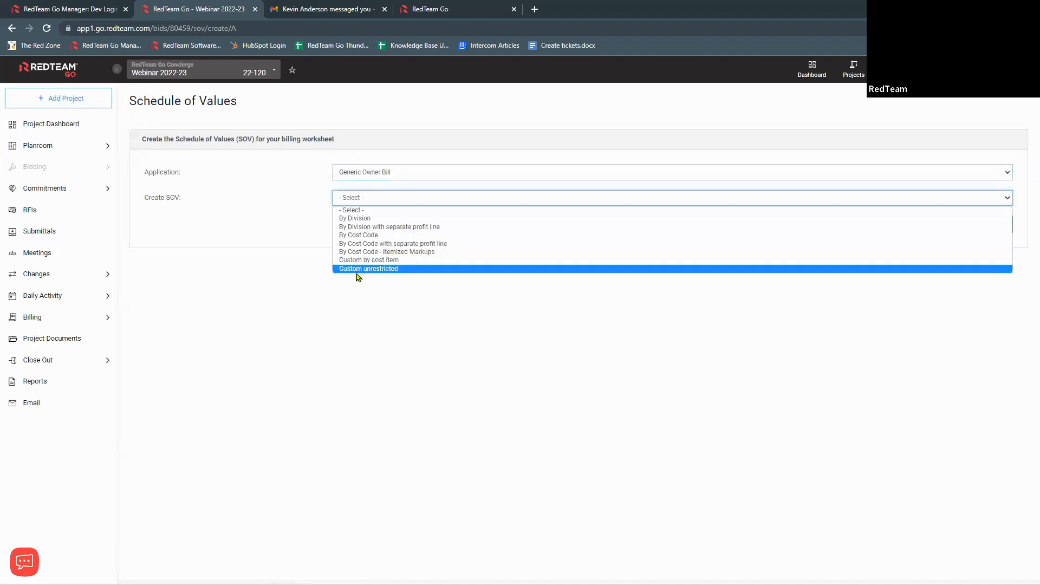
{"action": "left_click", "coordinate": [393, 270]}
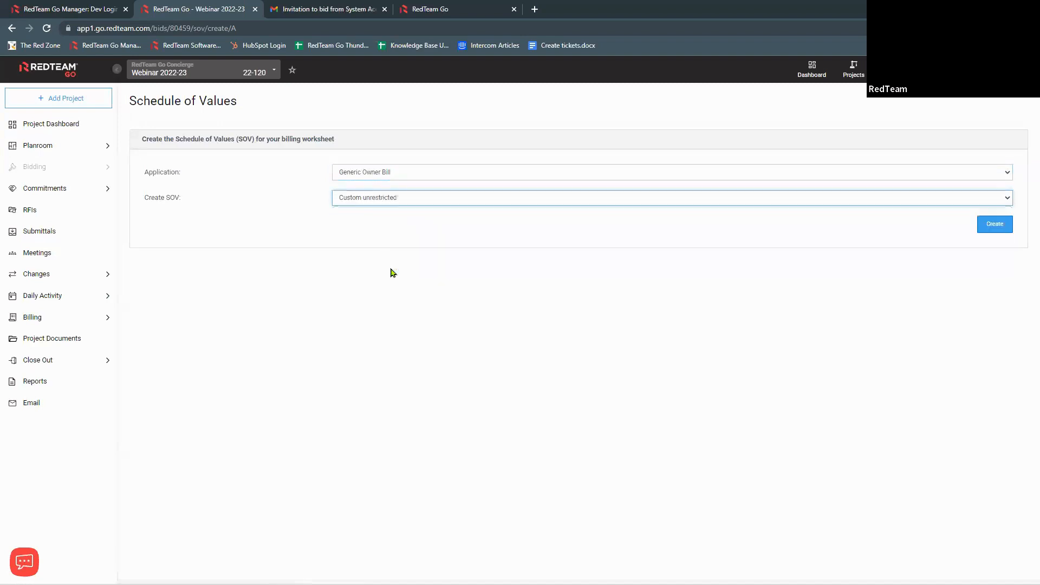
{"action": "left_click", "coordinate": [994, 226]}
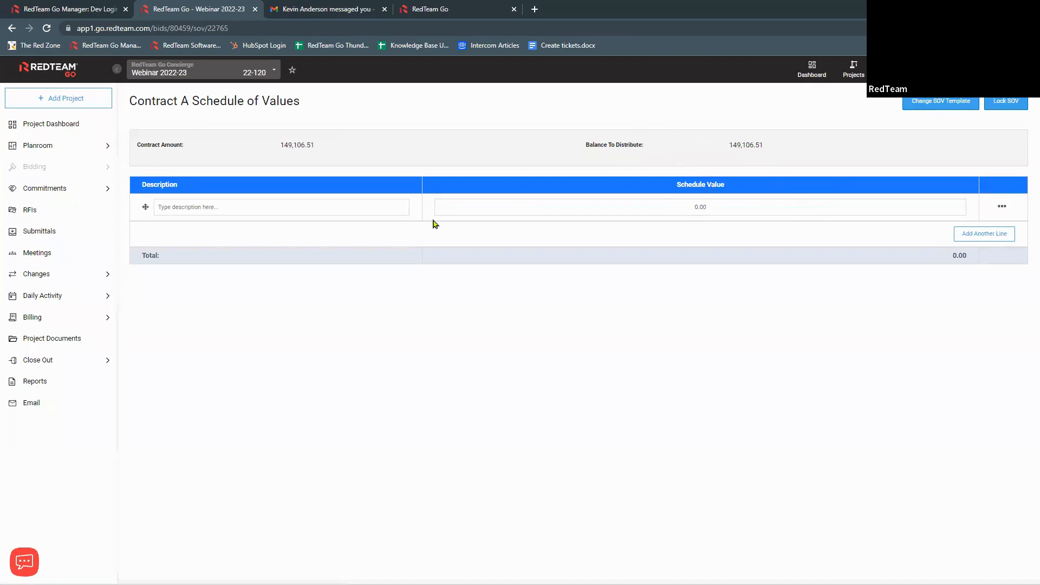
Step: Fill in three schedule of values lines described as Site Remediation, Rough-in and Finishes, adding lines as needed
{"action": "left_click", "coordinate": [402, 209]}
{"action": "type", "text": "Site Remediatio"}
{"action": "left_click", "coordinate": [975, 237]}
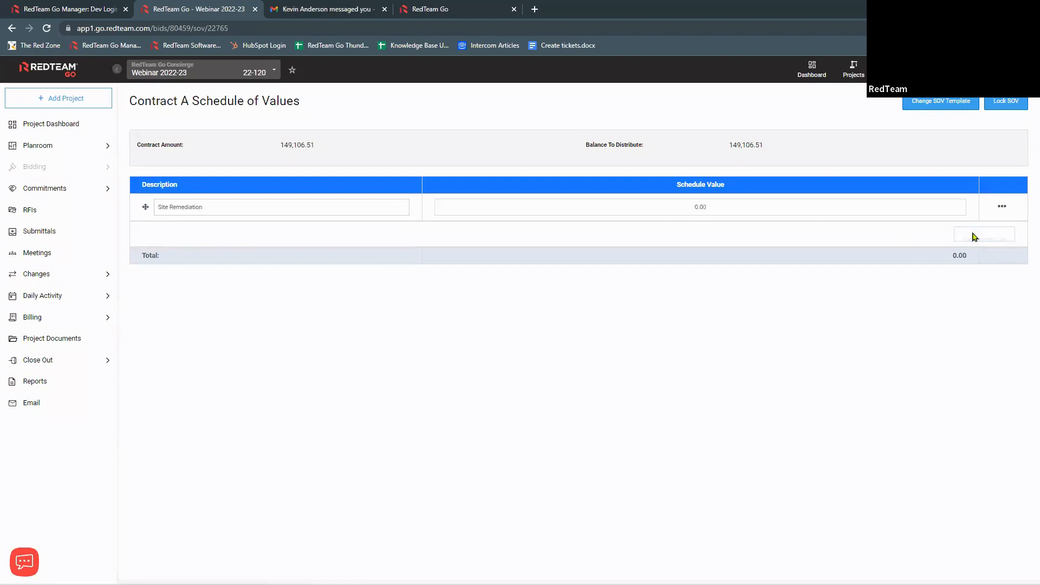
{"action": "left_click", "coordinate": [977, 263]}
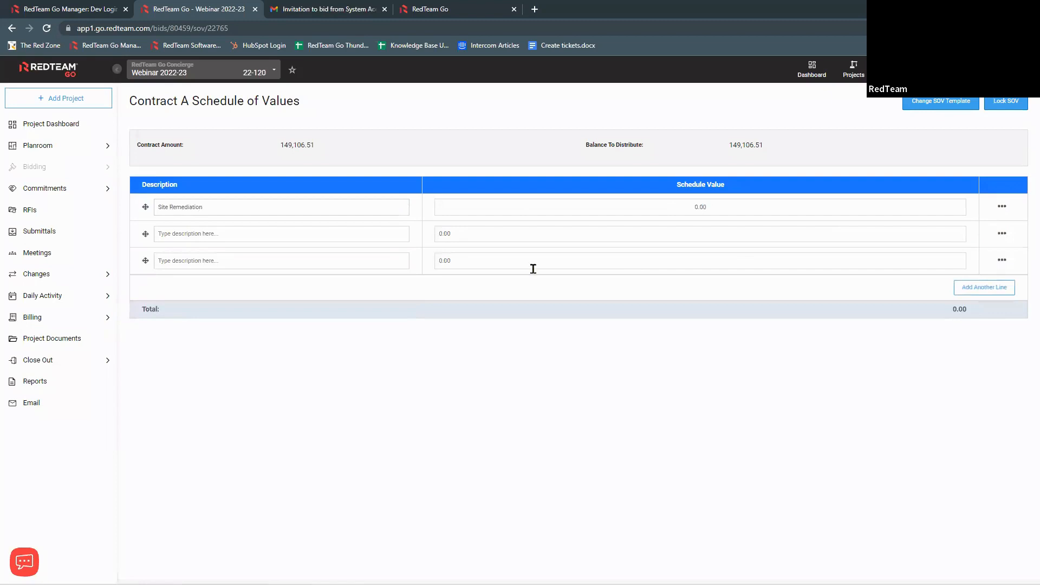
{"action": "left_click", "coordinate": [392, 232]}
{"action": "type", "text": "ROu"}
{"action": "key", "text": "Tab"}
{"action": "type", "text": "Rinis"}
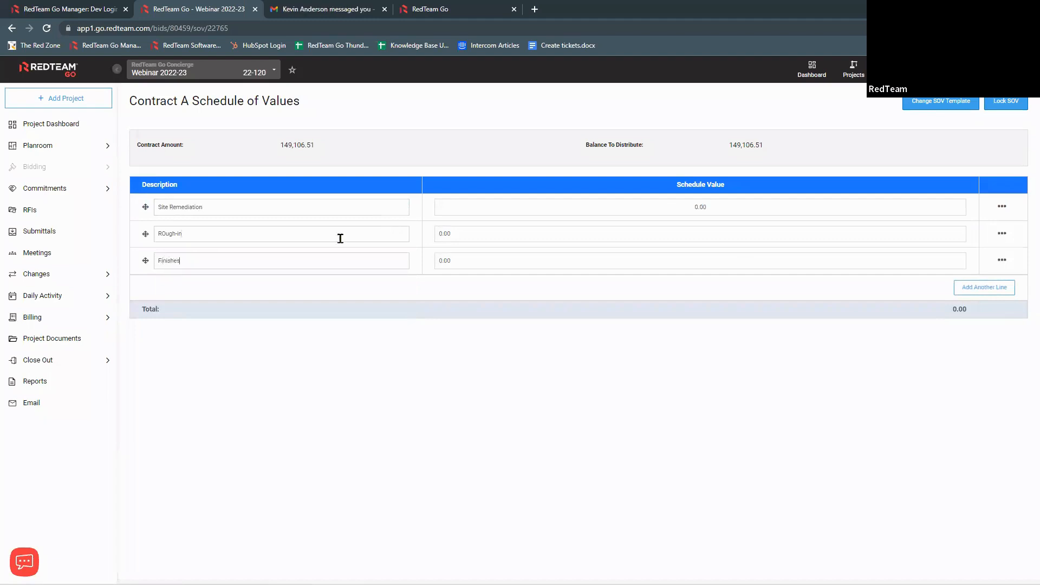
{"action": "left_click", "coordinate": [167, 234]}
{"action": "key", "text": "BackSpace"}
{"action": "left_click", "coordinate": [1002, 208]}
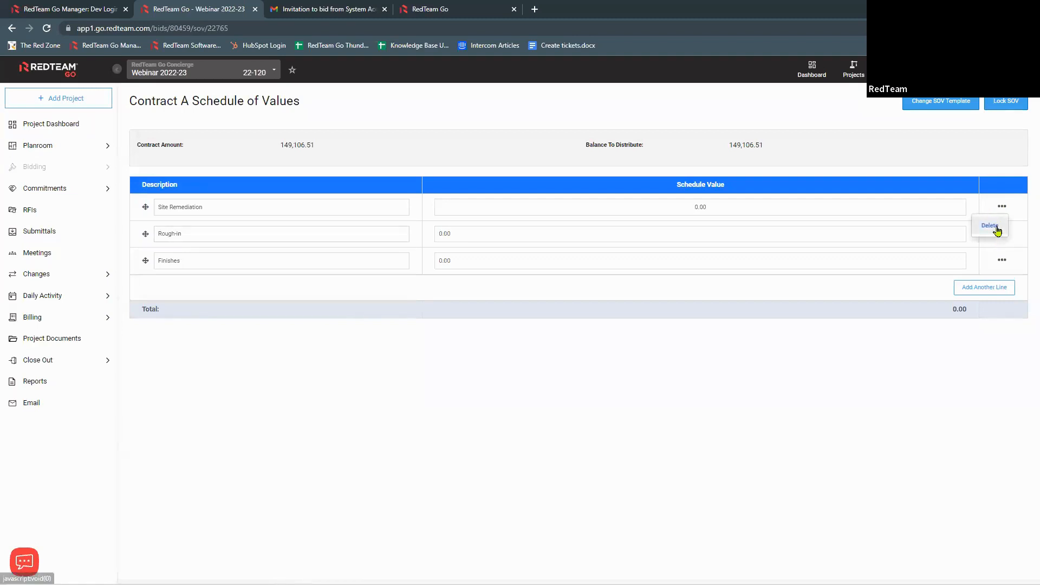
Step: Set the schedule values to 49,106.51 for Site Remediation, 50,000 for Rough-in and 50,000 for Finishes
{"action": "left_click", "coordinate": [815, 202]}
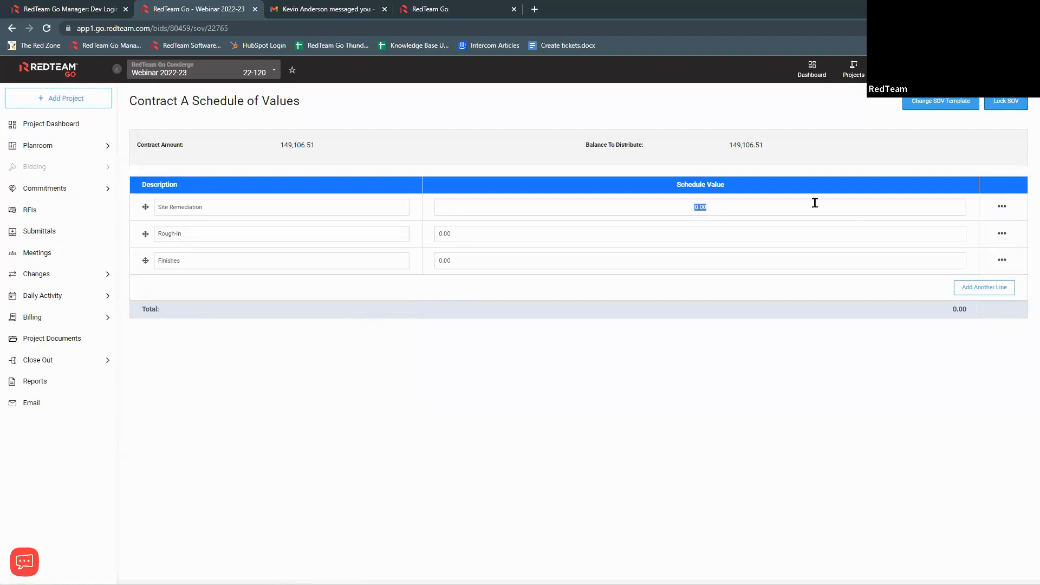
{"action": "type", "text": "49106.51"}
{"action": "left_click", "coordinate": [712, 234]}
{"action": "type", "text": "50000"}
{"action": "key", "text": "Tab"}
{"action": "key", "text": "Tab"}
{"action": "key", "text": "Tab"}
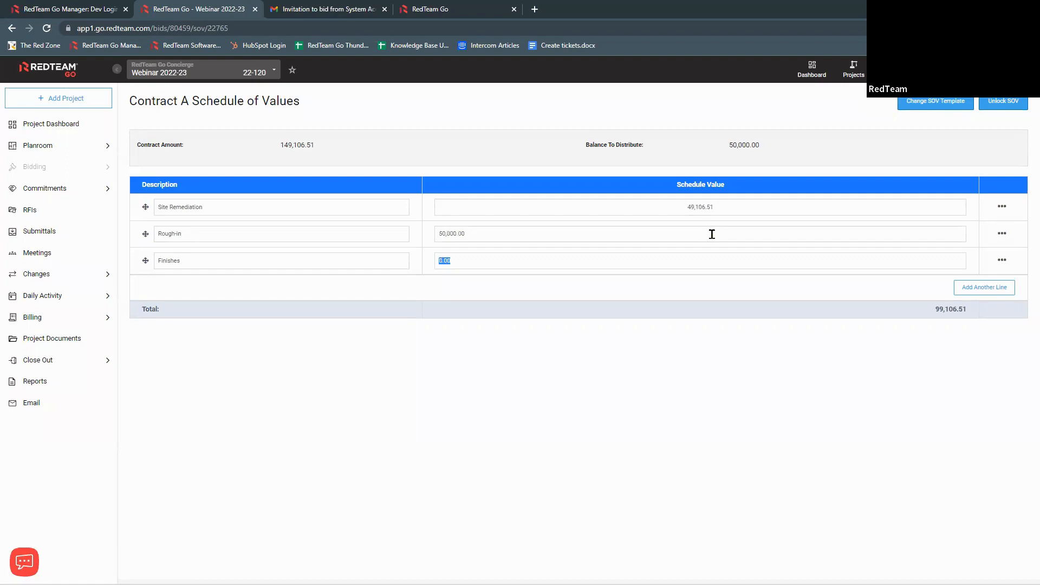
{"action": "key", "text": "Tab"}
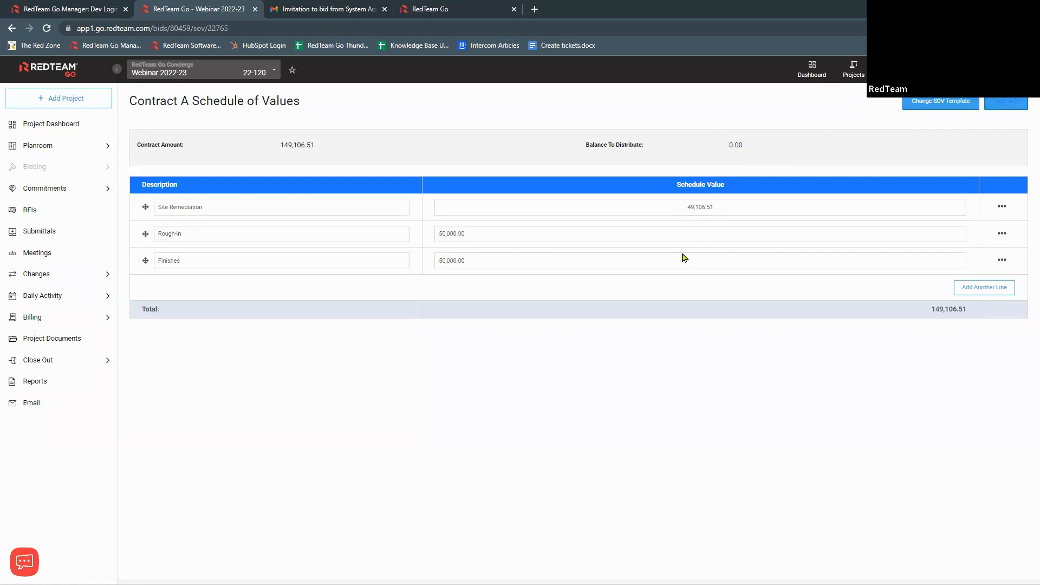
Step: Change the Finishes schedule value to 5,000 and set it back to 50,000
{"action": "left_click", "coordinate": [658, 260]}
{"action": "type", "text": "500"}
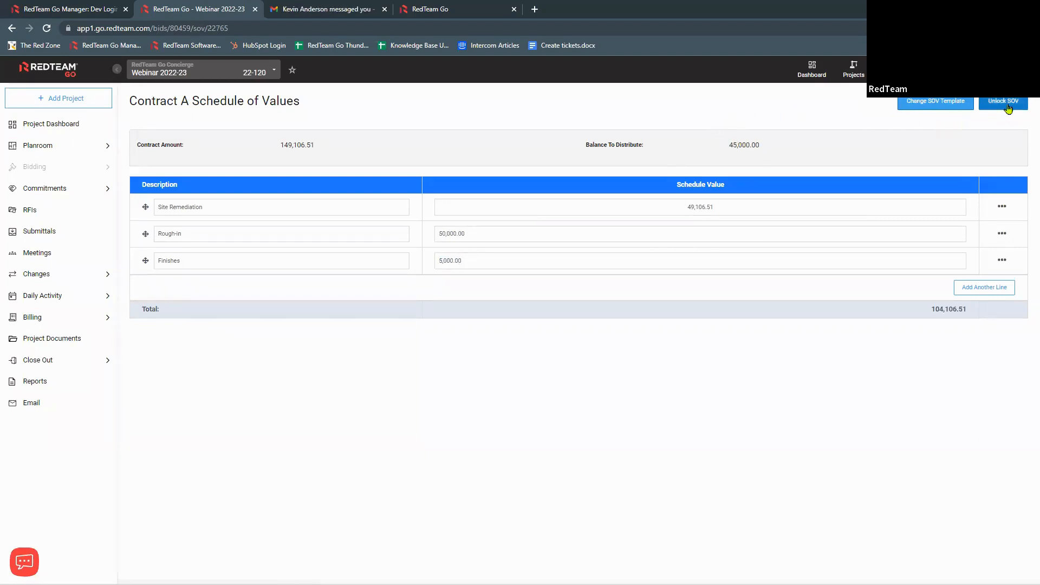
{"action": "double_click", "coordinate": [446, 259]}
{"action": "type", "text": "5000"}
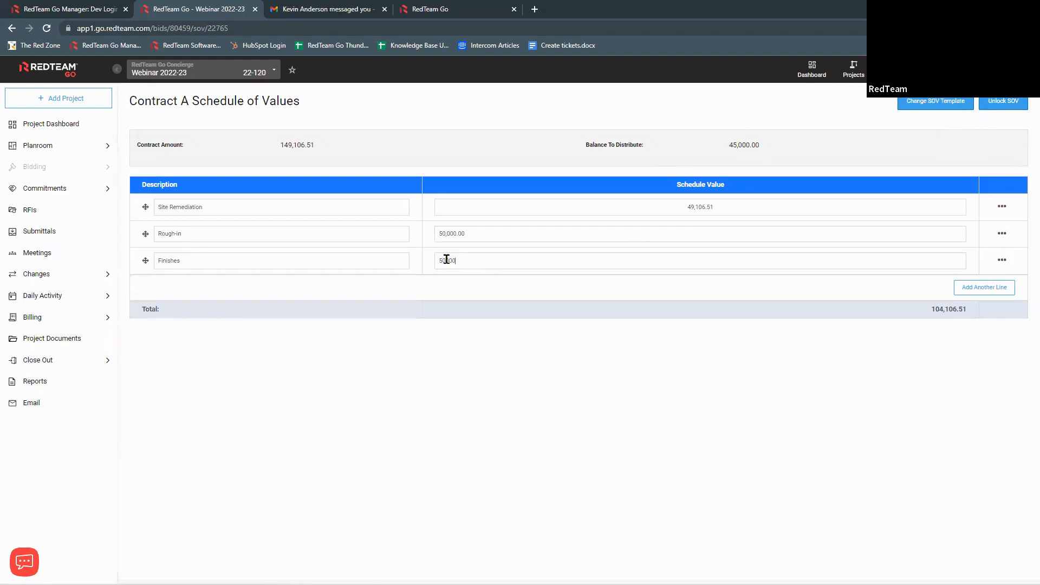
{"action": "left_click", "coordinate": [545, 288]}
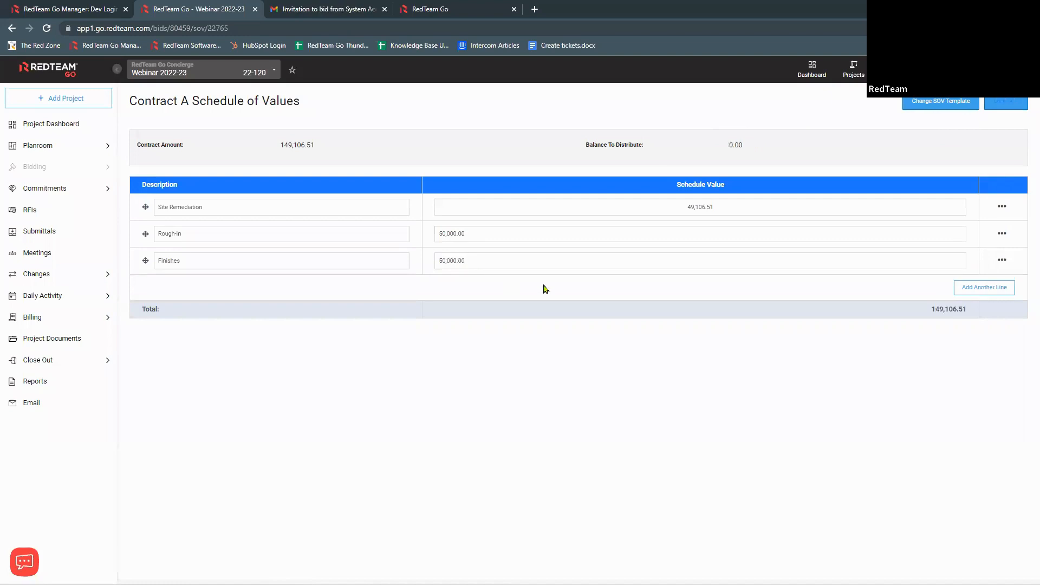
Step: Lock the schedule of values and mark the new owner bill for distribution to the Owner
{"action": "left_click", "coordinate": [1005, 104]}
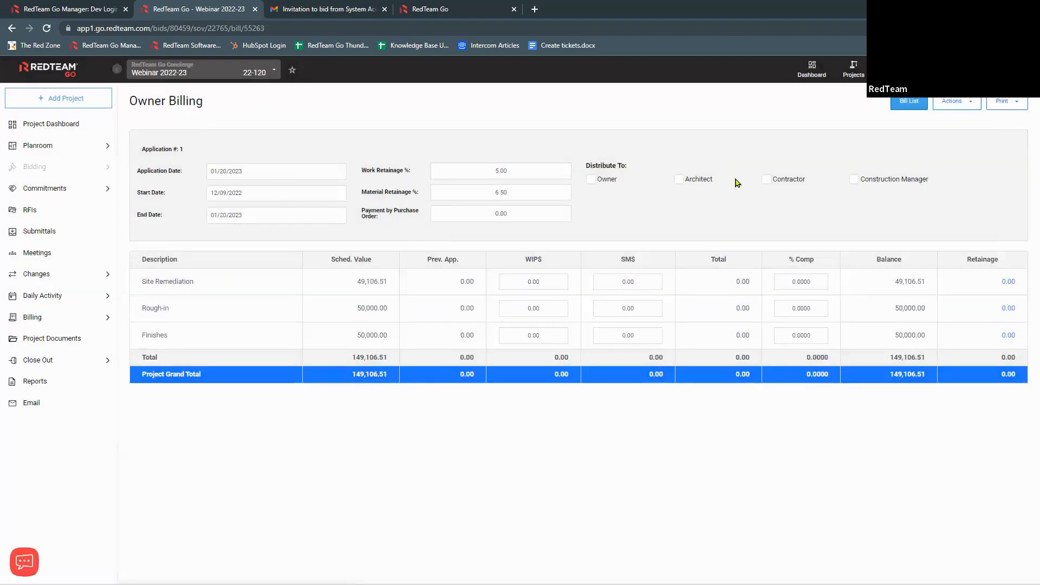
{"action": "left_click", "coordinate": [592, 181]}
Step: Add Change Order 1, CO1 playground eqip, to the owner bill
{"action": "left_click", "coordinate": [975, 103]}
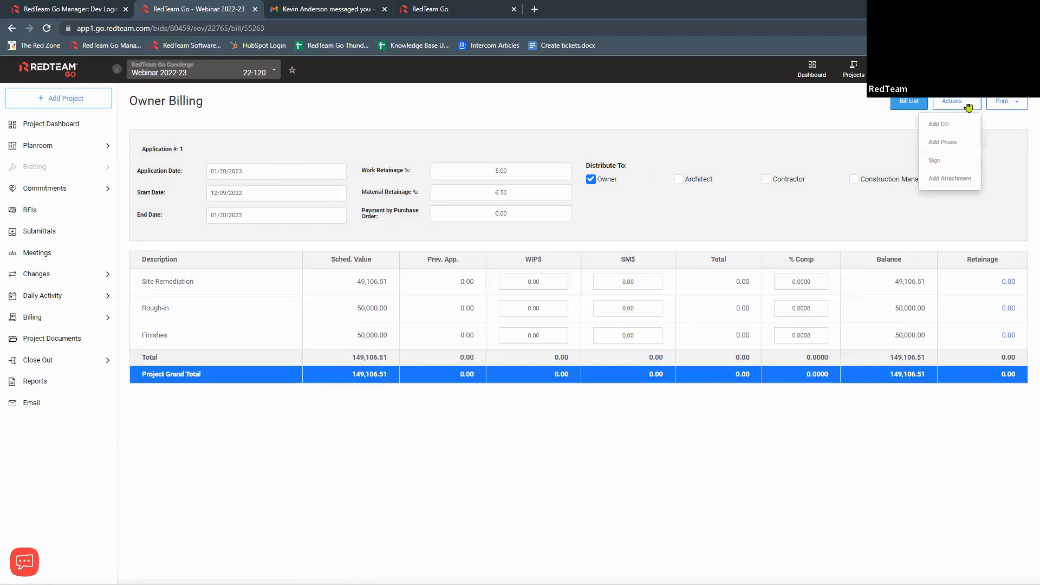
{"action": "left_click", "coordinate": [943, 126]}
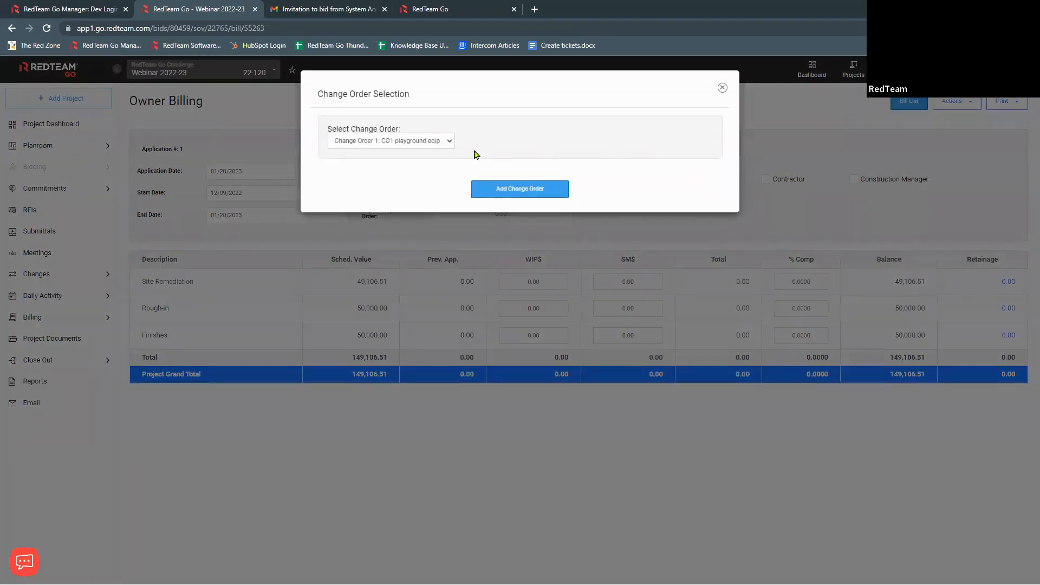
{"action": "left_click", "coordinate": [552, 192]}
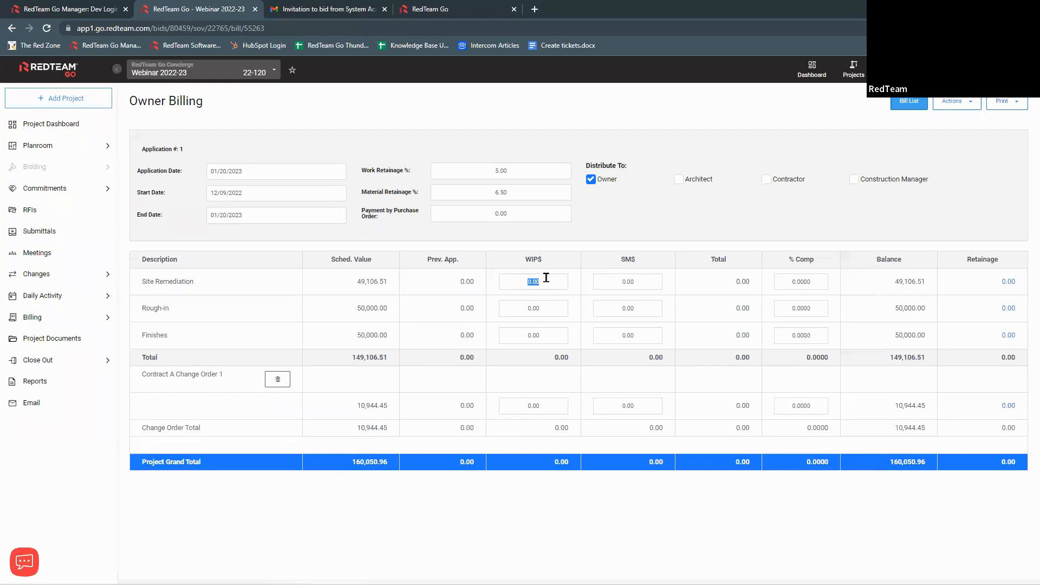
Step: Bill Site Remediation at 10,000 work in place and 5,000 stored material, and check the line's retainage details
{"action": "type", "text": "0,00"}
{"action": "type", "text": "0000"}
{"action": "key", "text": "Tab"}
{"action": "type", "text": "500"}
{"action": "key", "text": "Tab"}
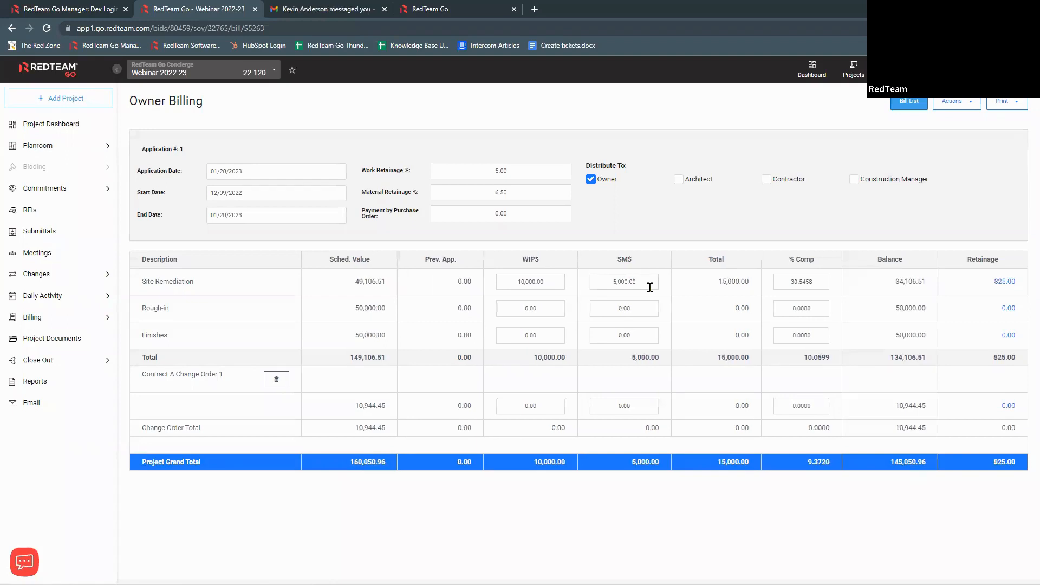
{"action": "left_click", "coordinate": [1005, 283]}
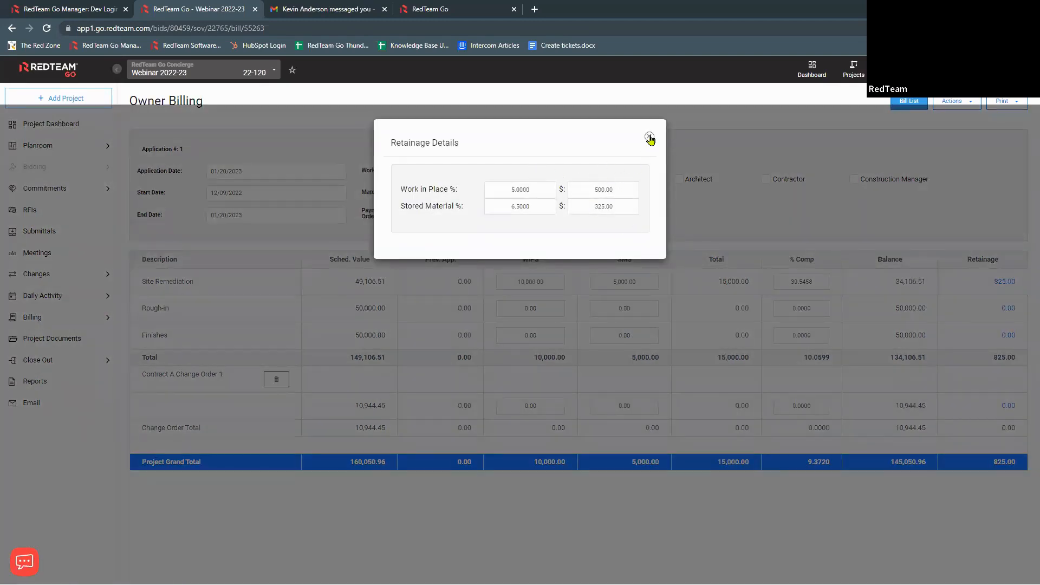
{"action": "left_click", "coordinate": [650, 138]}
Step: Set Rough-in to 25% complete, Finishes to 1,000 work in place and the Change Order 1 line to 25% complete
{"action": "left_click", "coordinate": [796, 309]}
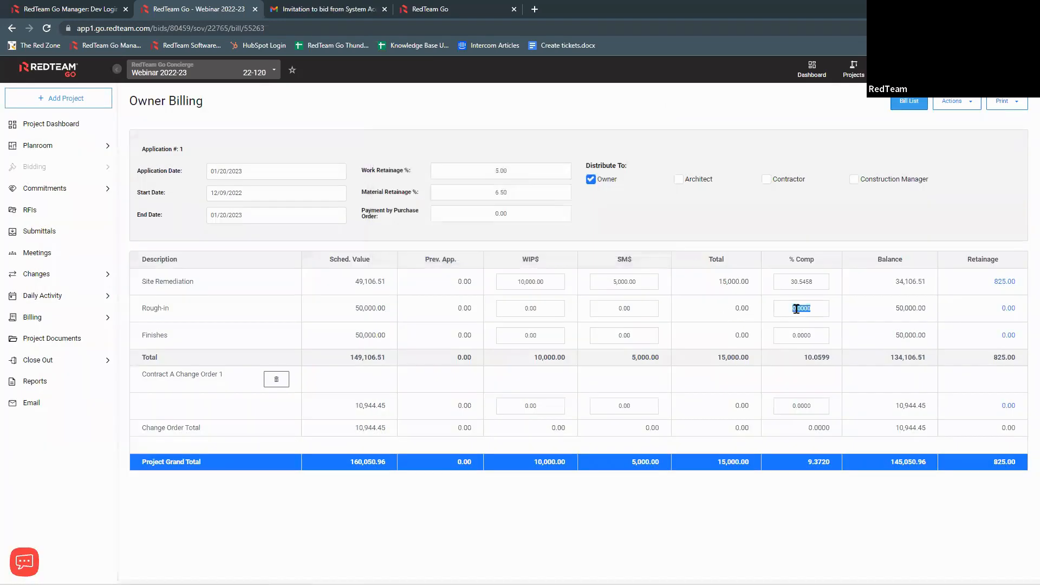
{"action": "type", "text": "20"}
{"action": "key", "text": "Tab"}
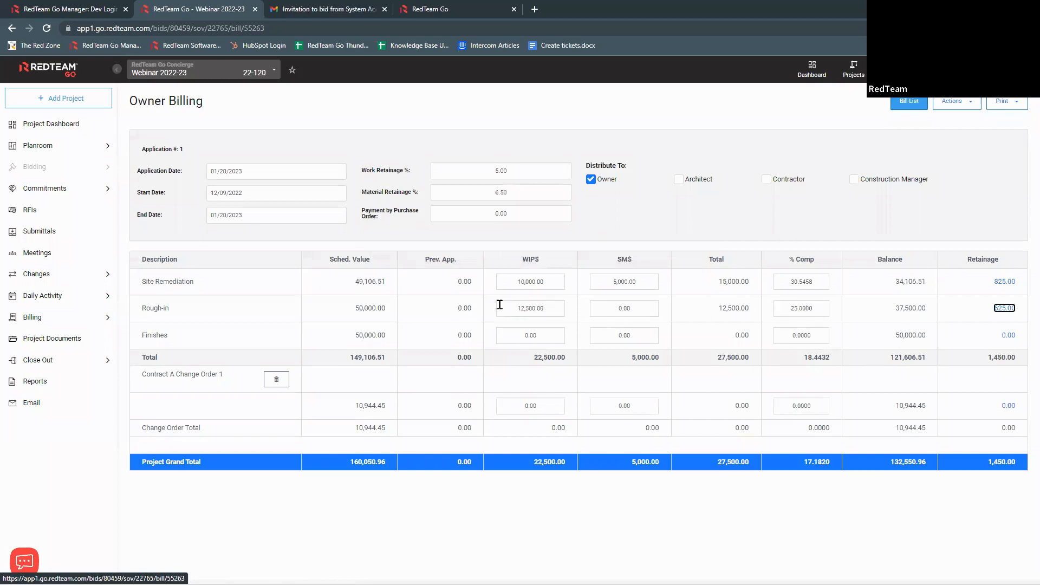
{"action": "left_click", "coordinate": [518, 342]}
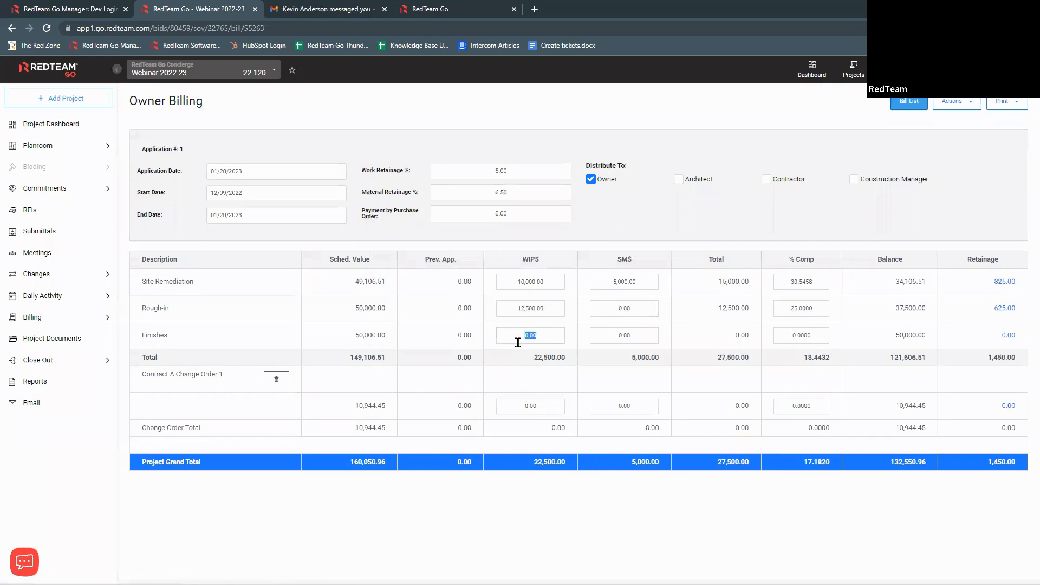
{"action": "type", "text": "10"}
{"action": "key", "text": "Tab"}
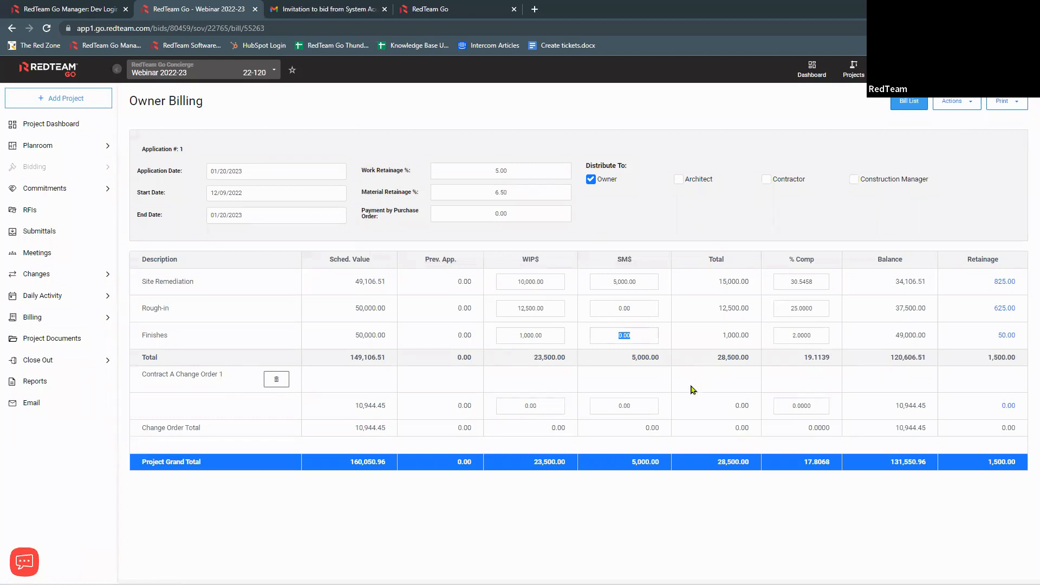
{"action": "left_click", "coordinate": [798, 404]}
{"action": "type", "text": "25"}
{"action": "key", "text": "Tab"}
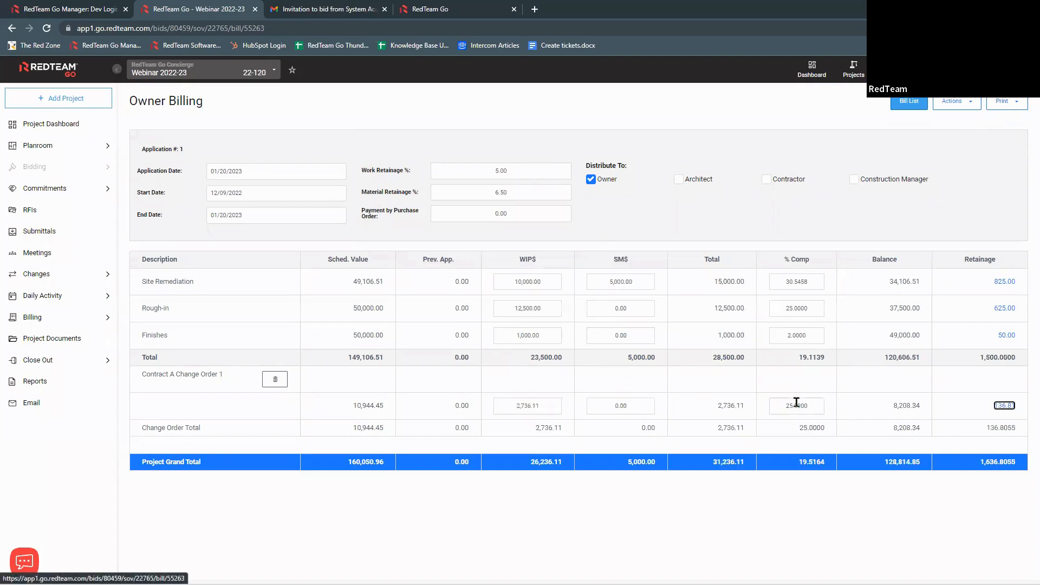
Step: Print the Generic Owner Bill with Lien Release and review its payment request and continuation worksheet pages
{"action": "left_click", "coordinate": [1002, 103]}
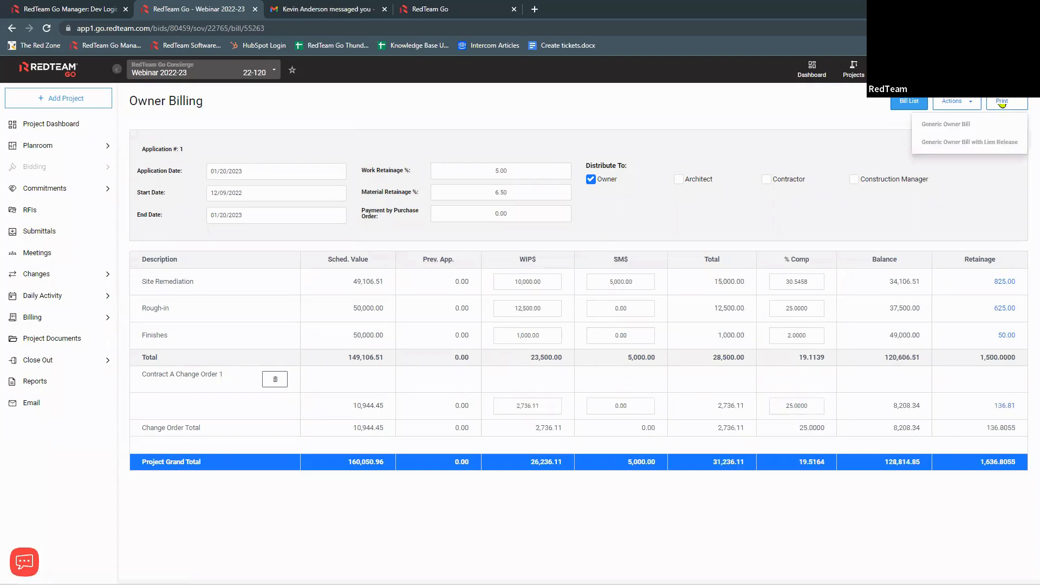
{"action": "left_click", "coordinate": [957, 144]}
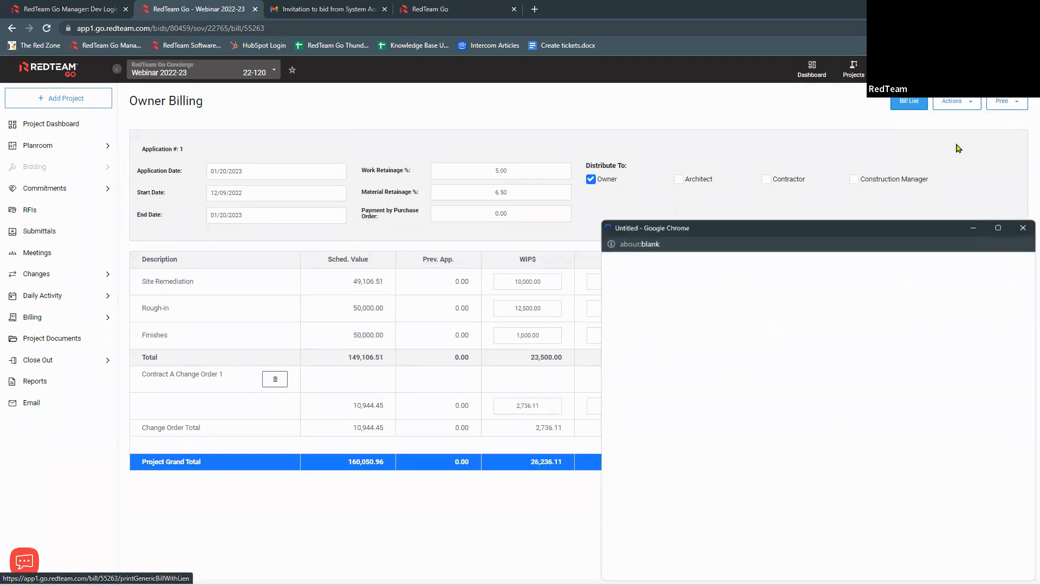
{"action": "left_click", "coordinate": [1000, 228]}
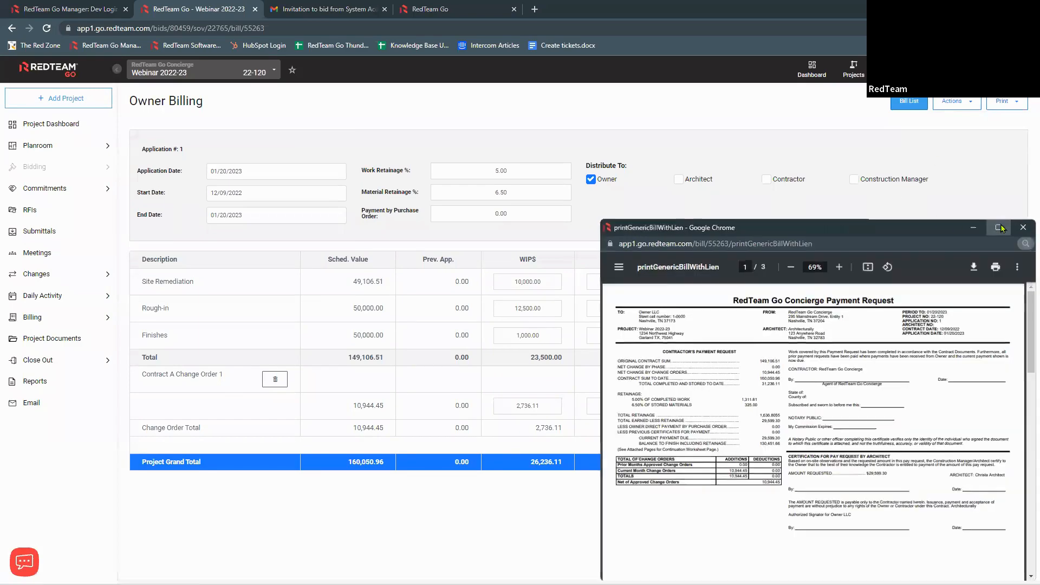
{"action": "scroll", "coordinate": [651, 271], "scroll_direction": "up", "scroll_amount": 5}
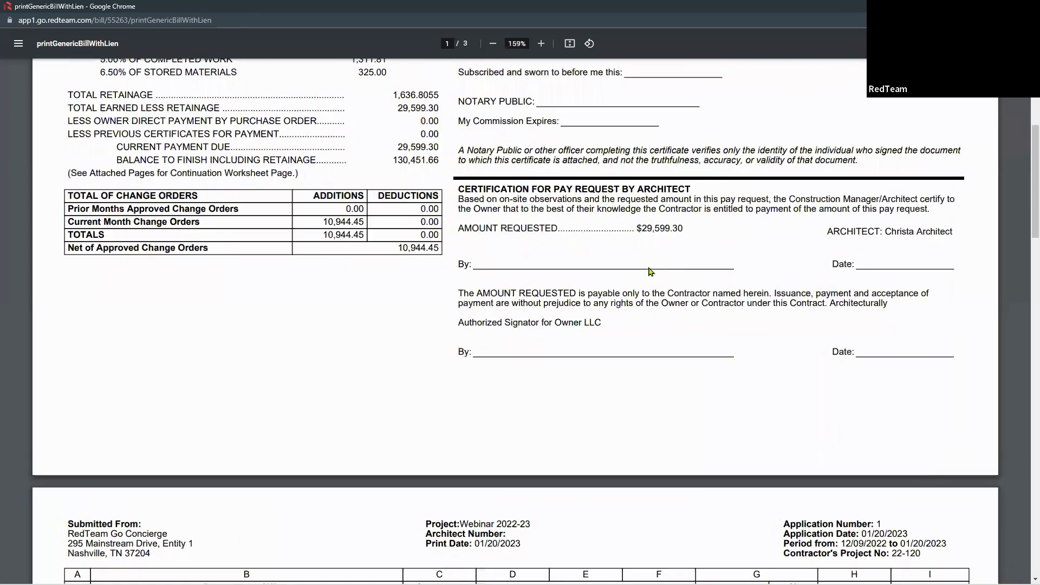
{"action": "scroll", "coordinate": [650, 272], "scroll_direction": "up", "scroll_amount": 5}
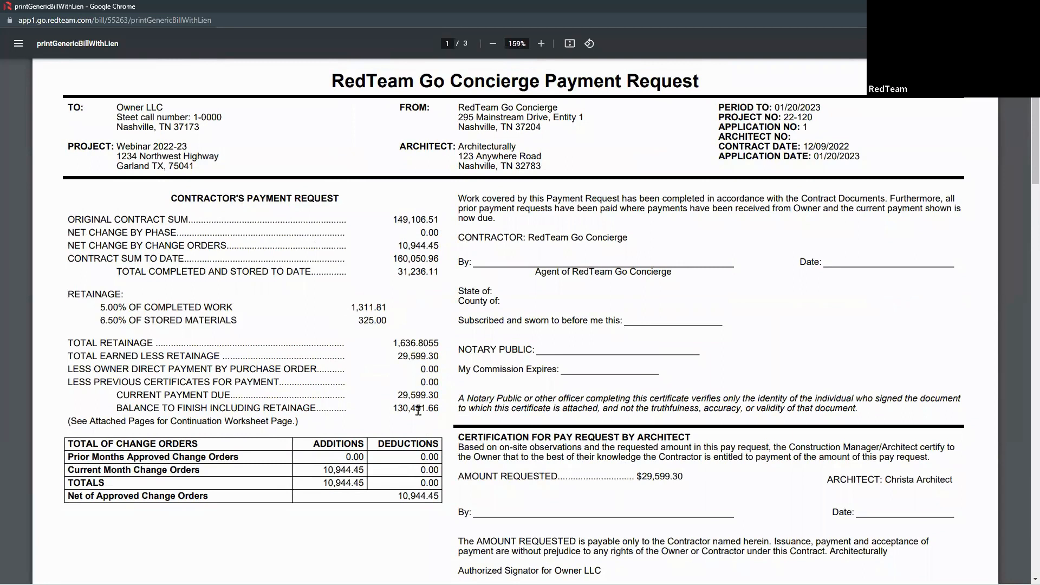
{"action": "scroll", "coordinate": [419, 412], "scroll_direction": "down", "scroll_amount": 9}
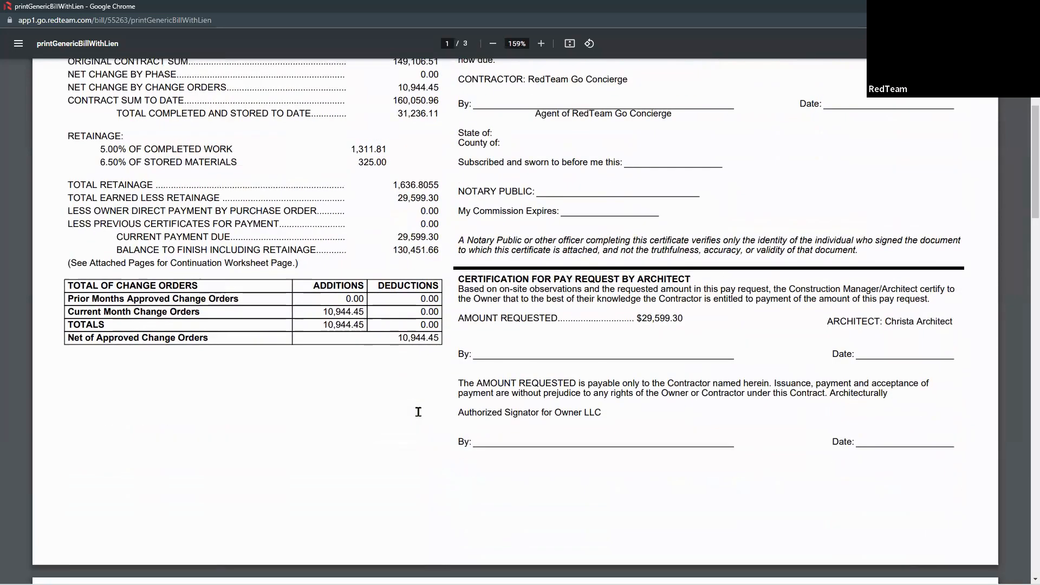
{"action": "scroll", "coordinate": [418, 411], "scroll_direction": "down", "scroll_amount": 3}
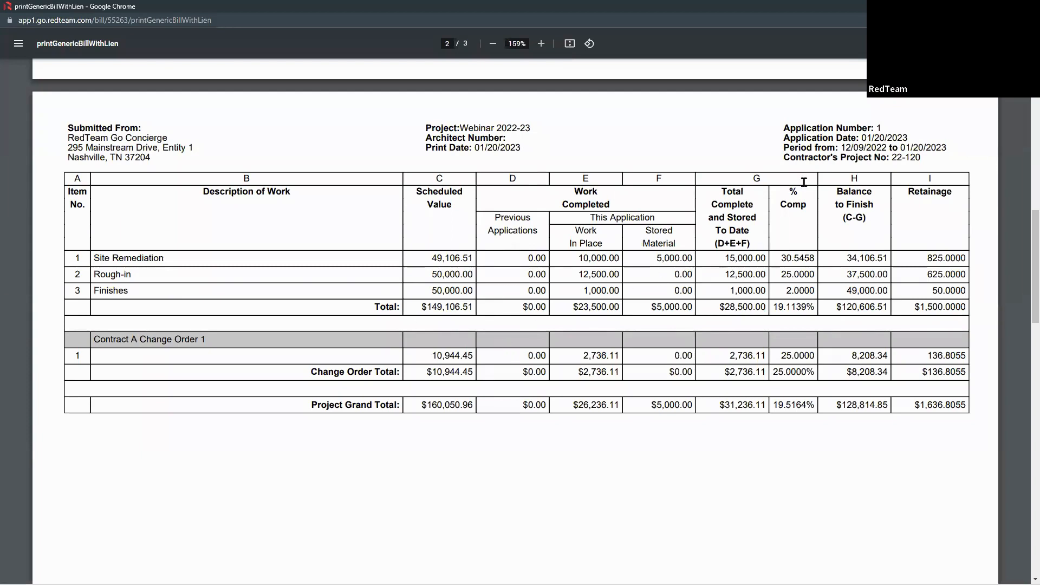
{"action": "scroll", "coordinate": [784, 90], "scroll_direction": "up", "scroll_amount": 10}
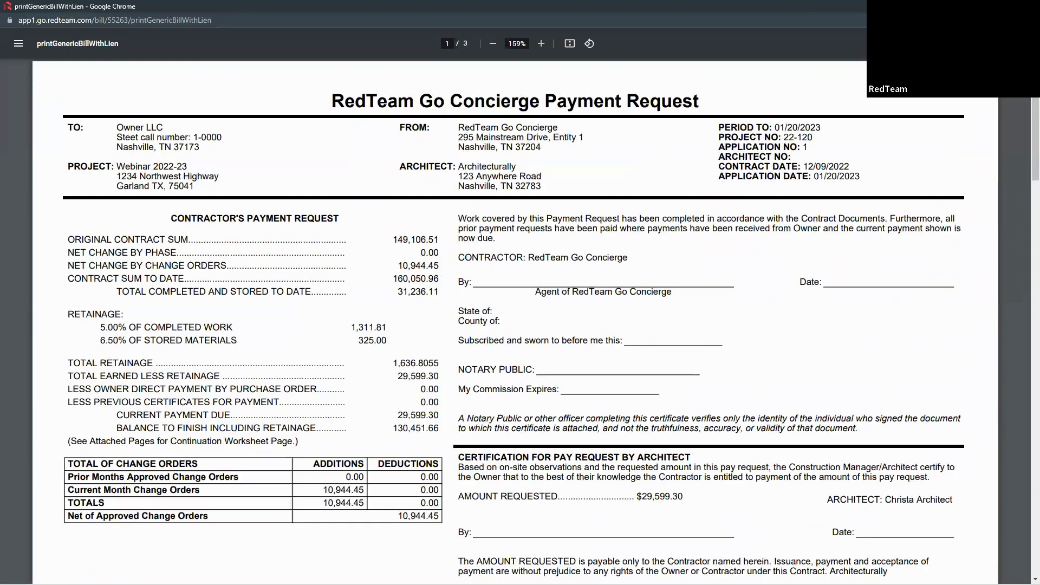
{"action": "key", "text": "ctrl+w"}
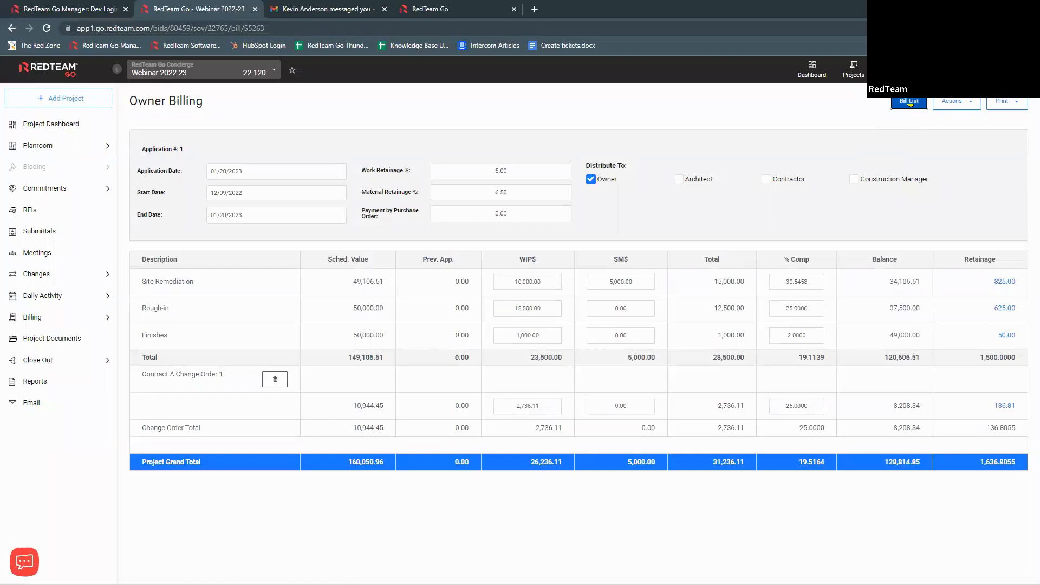
Step: Reopen application 1 from the bill list, digitally sign it and send the signed-bill notification to the accountant
{"action": "left_click", "coordinate": [910, 102]}
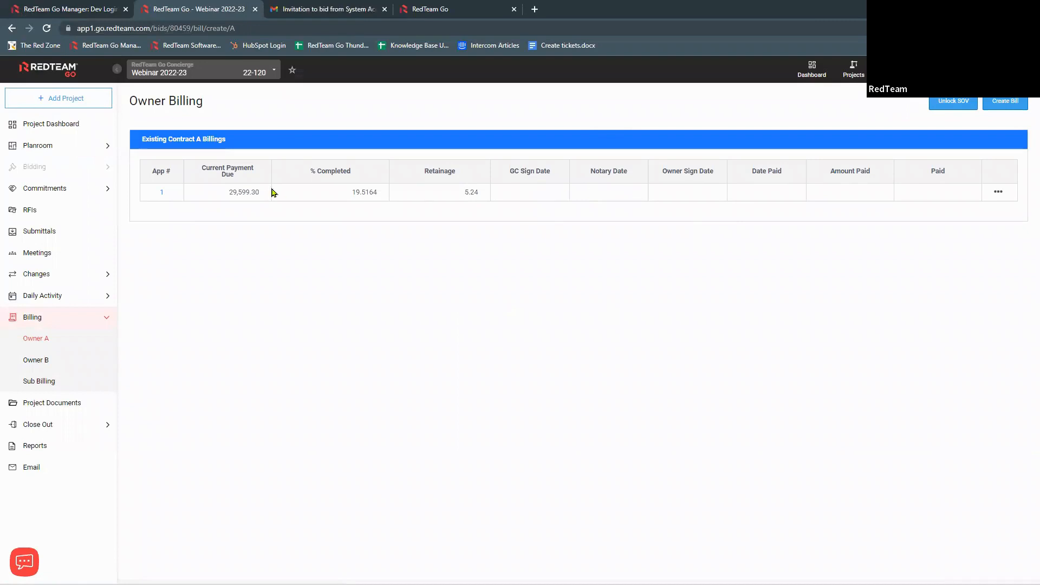
{"action": "left_click", "coordinate": [162, 195]}
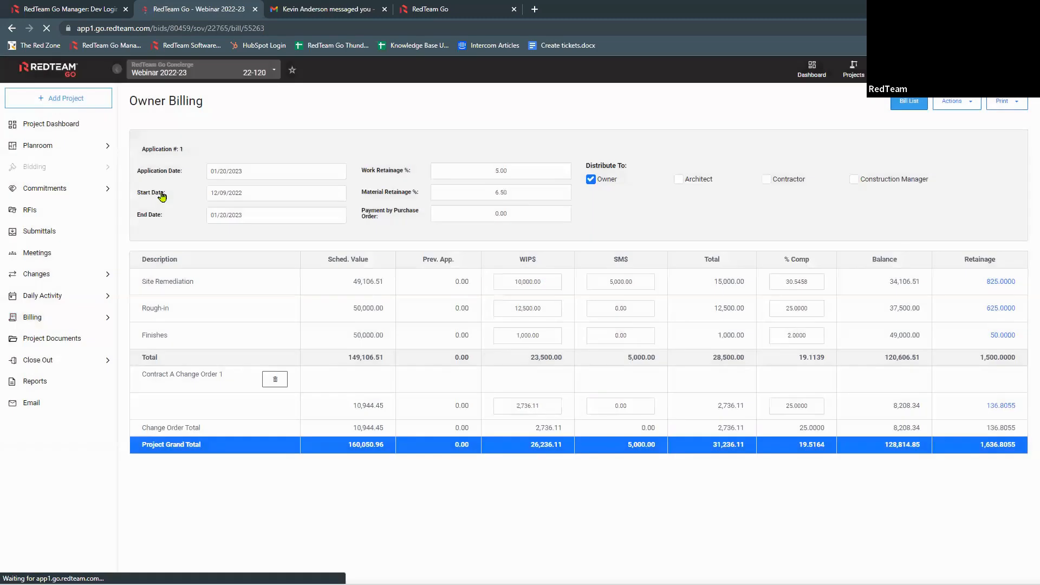
{"action": "left_click", "coordinate": [970, 108]}
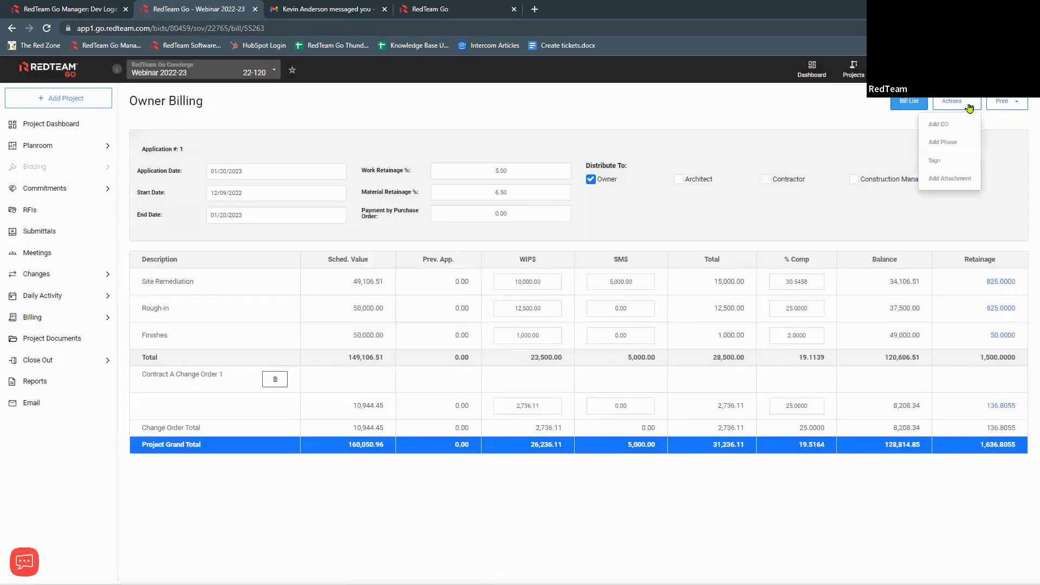
{"action": "left_click", "coordinate": [940, 168]}
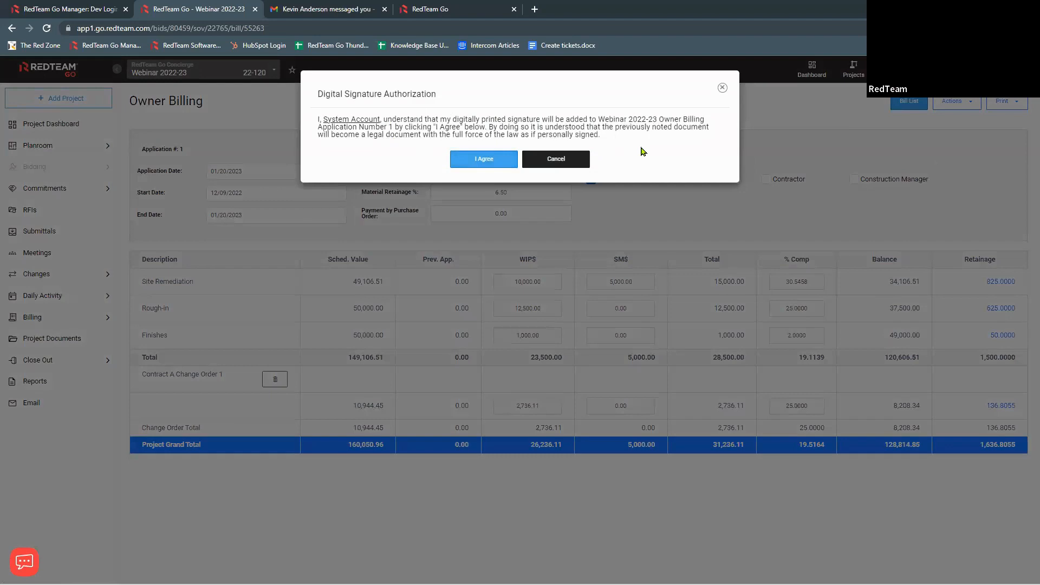
{"action": "left_click", "coordinate": [498, 161]}
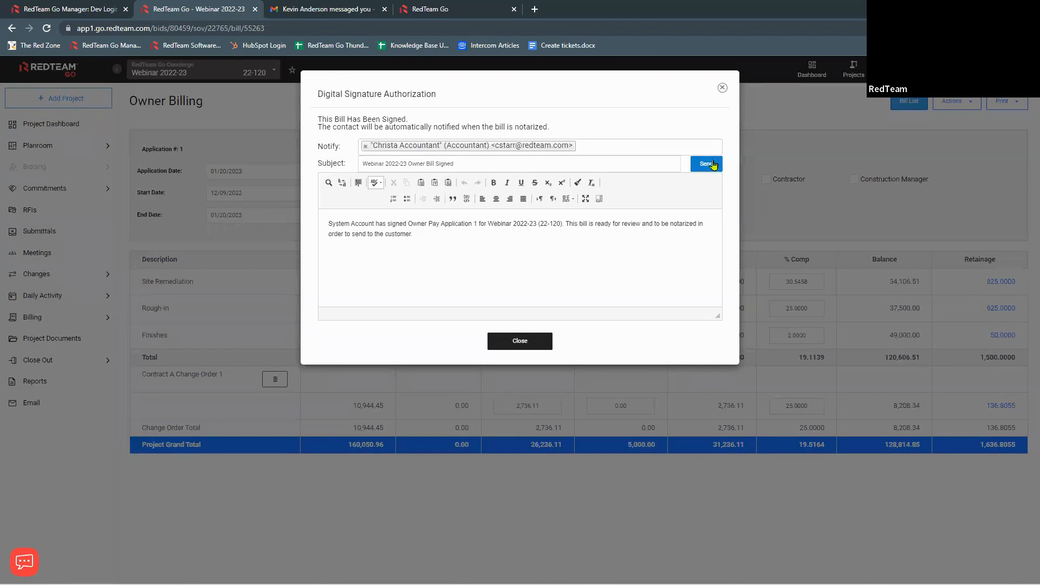
{"action": "left_click", "coordinate": [707, 163]}
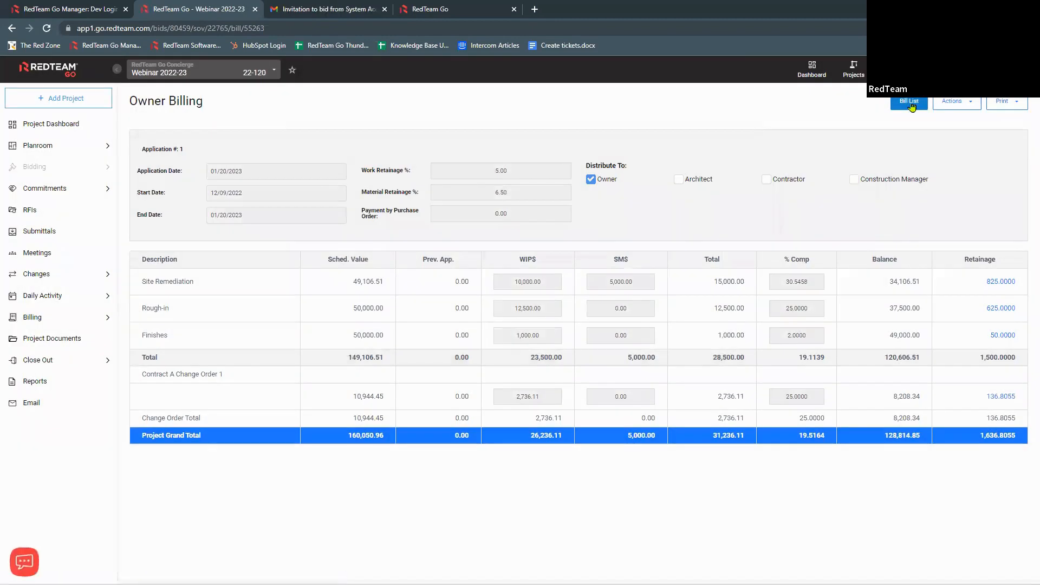
Step: Return to the bill list and open the bill and lien release import page for application 1
{"action": "left_click", "coordinate": [910, 103]}
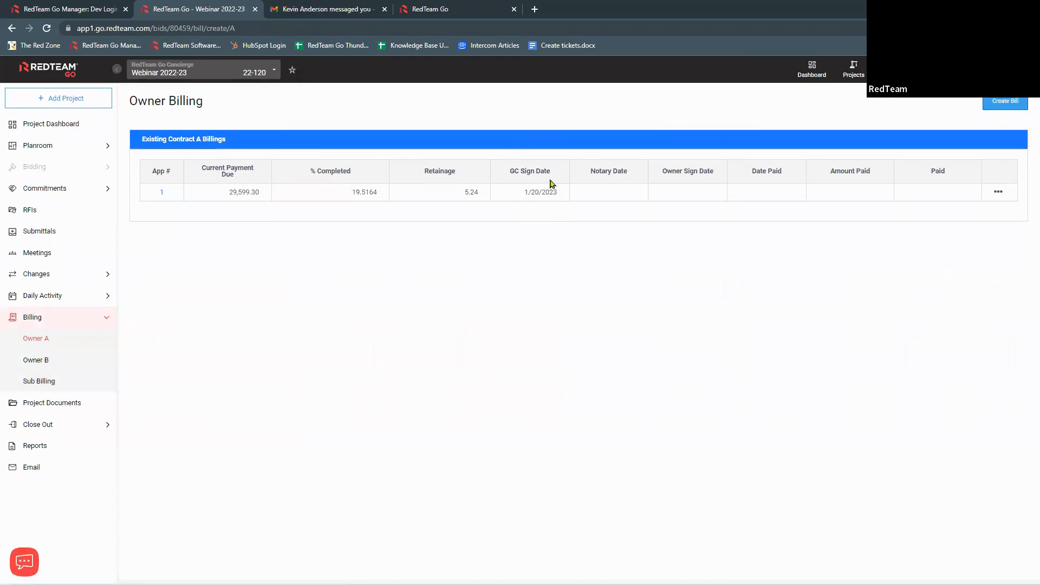
{"action": "left_click", "coordinate": [998, 193]}
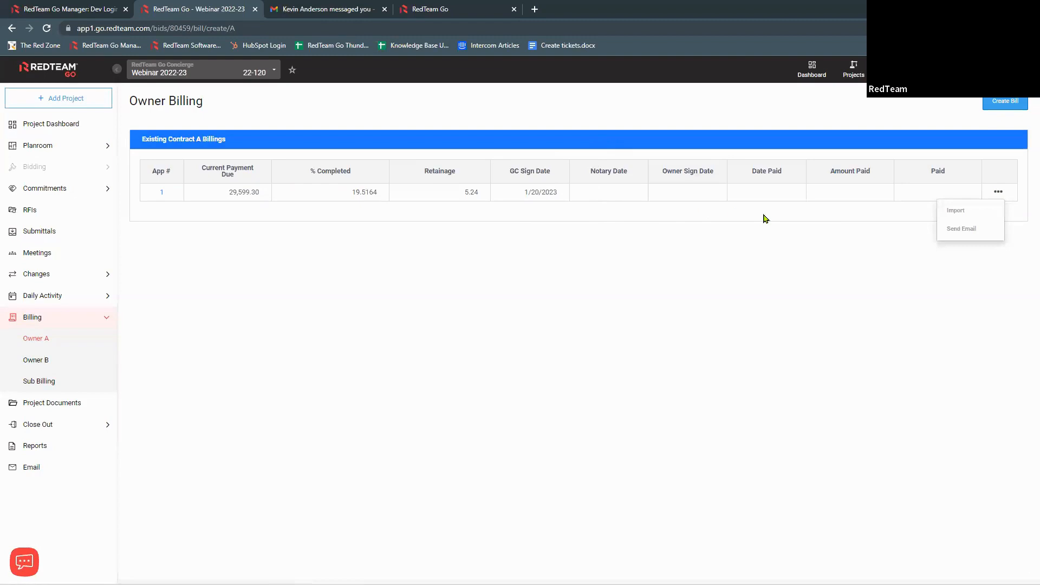
{"action": "left_click", "coordinate": [956, 211]}
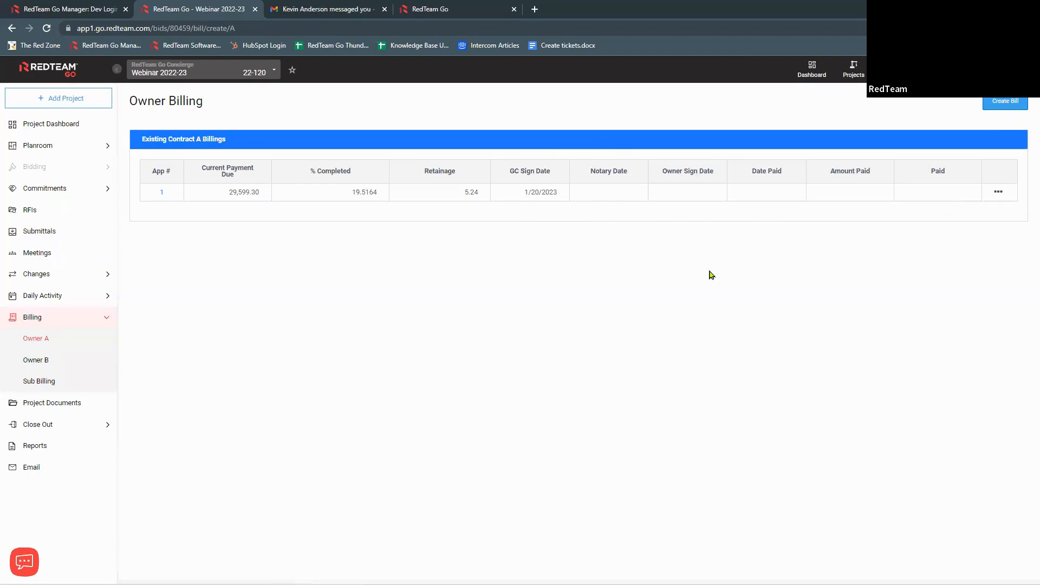
{"action": "left_click", "coordinate": [998, 194]}
{"action": "left_click", "coordinate": [956, 211]}
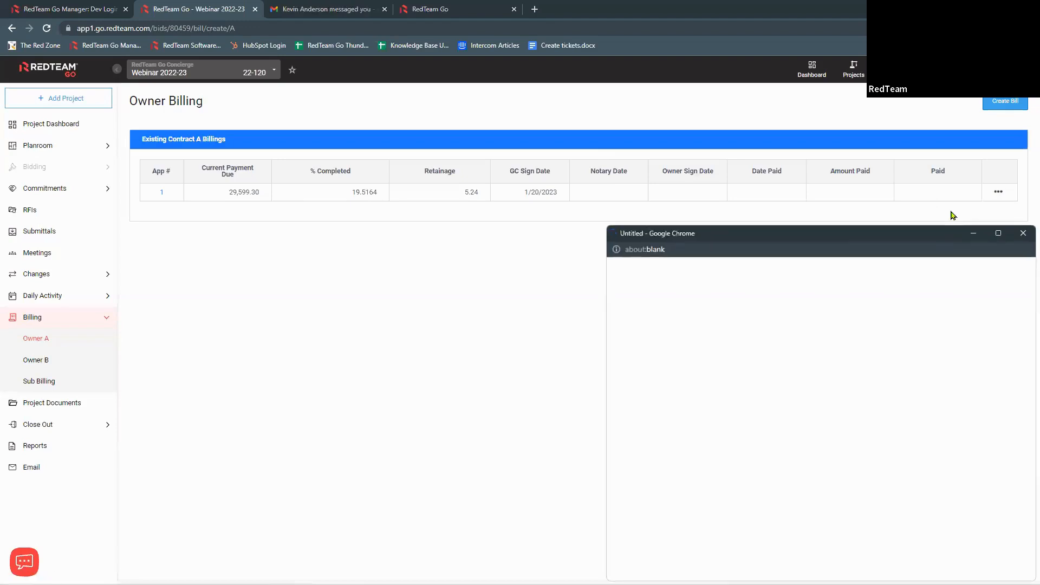
{"action": "left_click", "coordinate": [998, 233]}
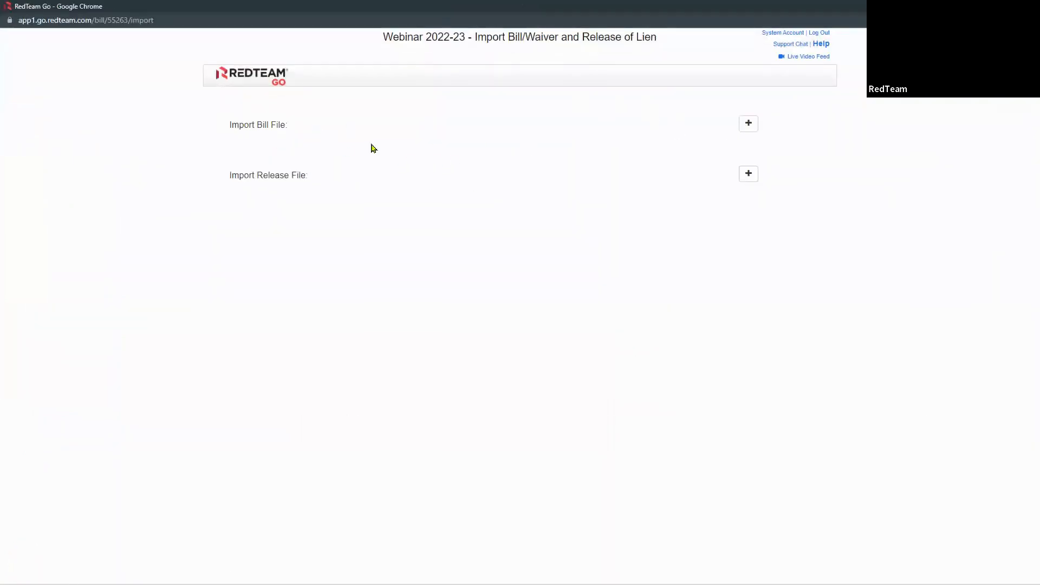
Step: Import the Owner Bill PDF from RTG Training Files as the bill file and delete the imported file
{"action": "left_click", "coordinate": [747, 124]}
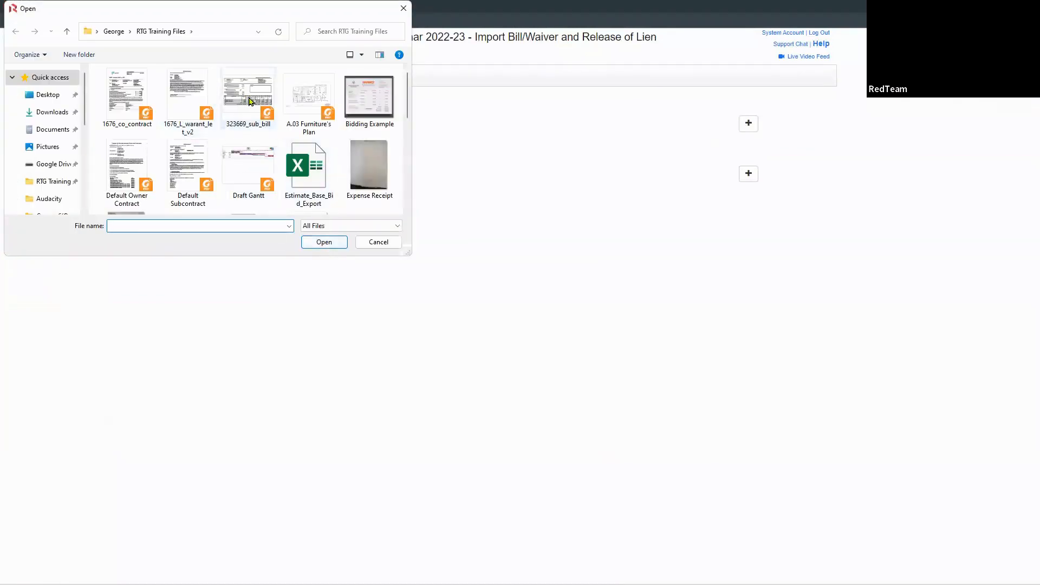
{"action": "scroll", "coordinate": [250, 104], "scroll_direction": "down", "scroll_amount": 5}
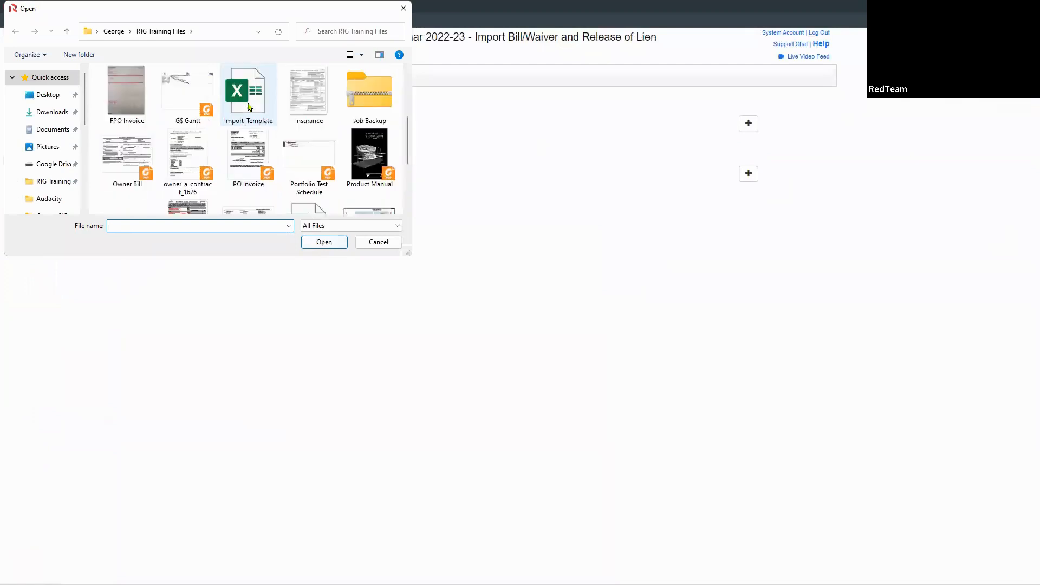
{"action": "left_click", "coordinate": [120, 167]}
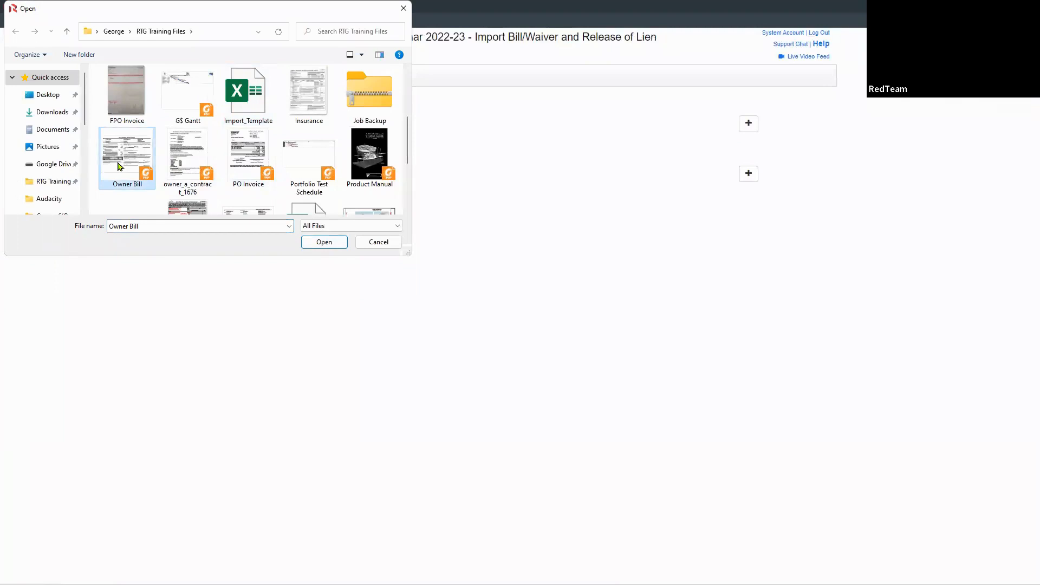
{"action": "double_click", "coordinate": [120, 167]}
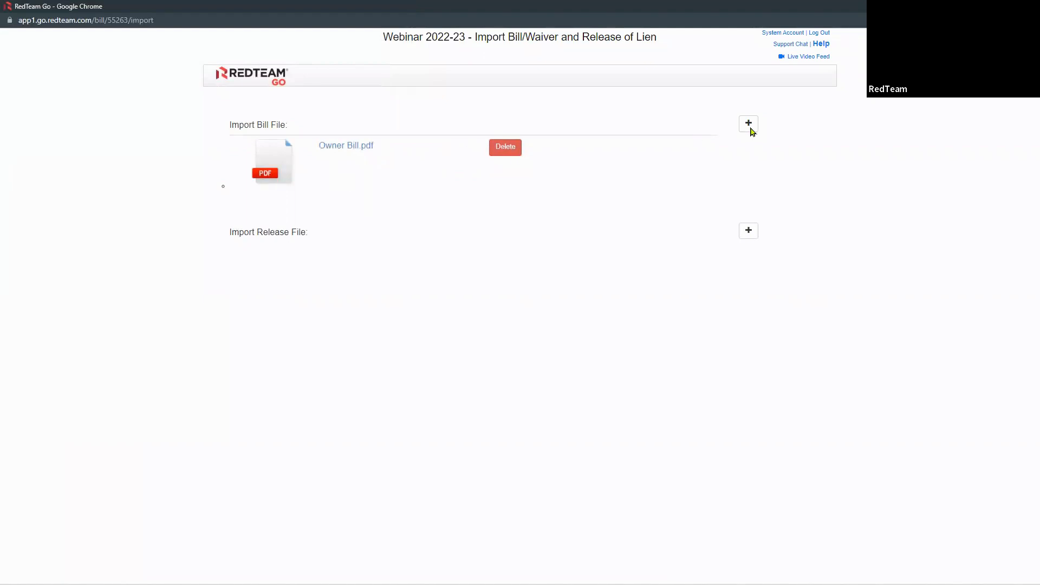
{"action": "left_click", "coordinate": [510, 154]}
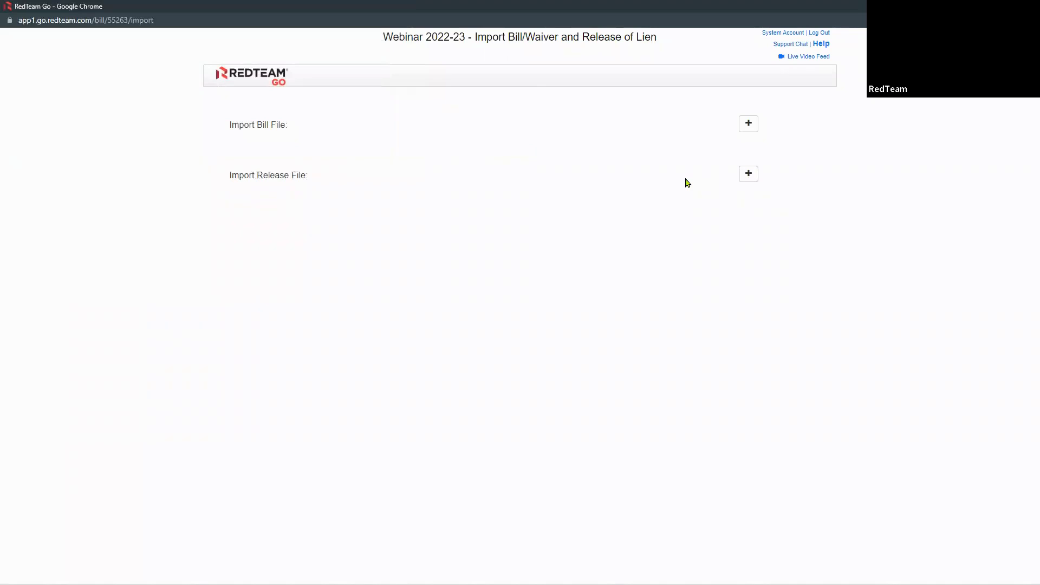
Step: Open the file chooser for the release file, cancel the selection and close the bill and lien release import page
{"action": "left_click", "coordinate": [751, 175]}
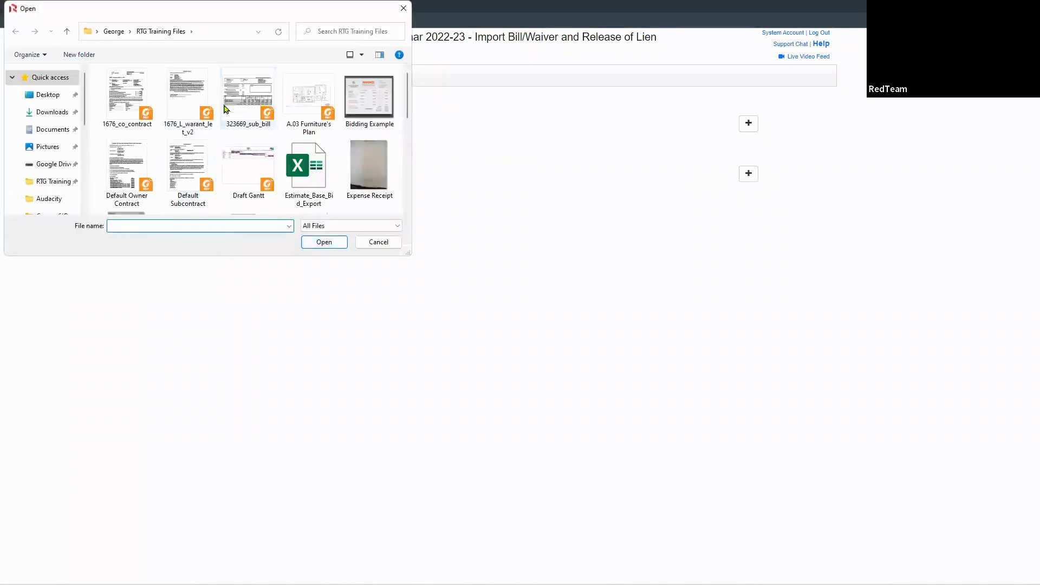
{"action": "left_click", "coordinate": [376, 247]}
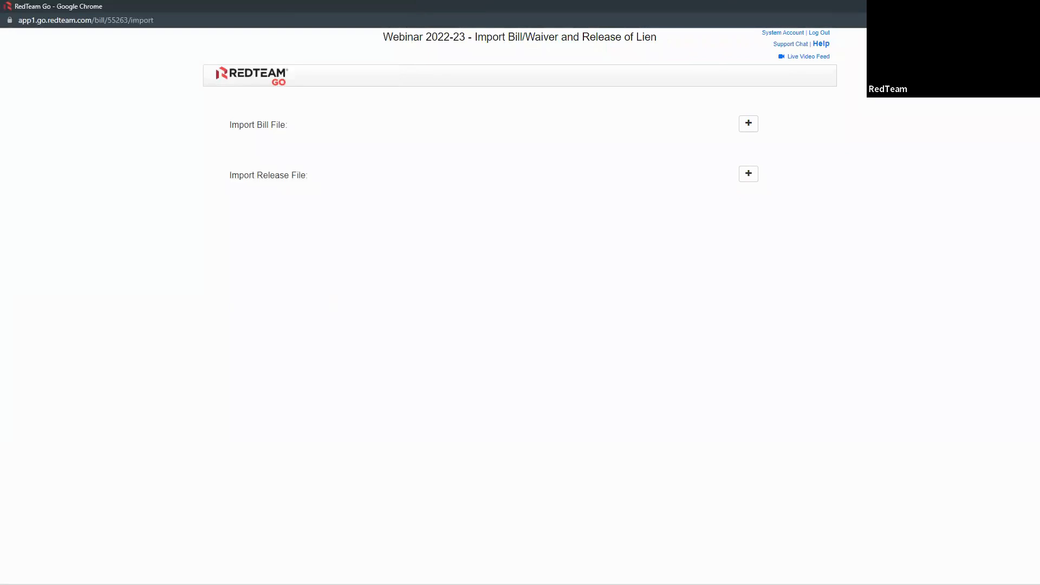
{"action": "key", "text": "ctrl+w"}
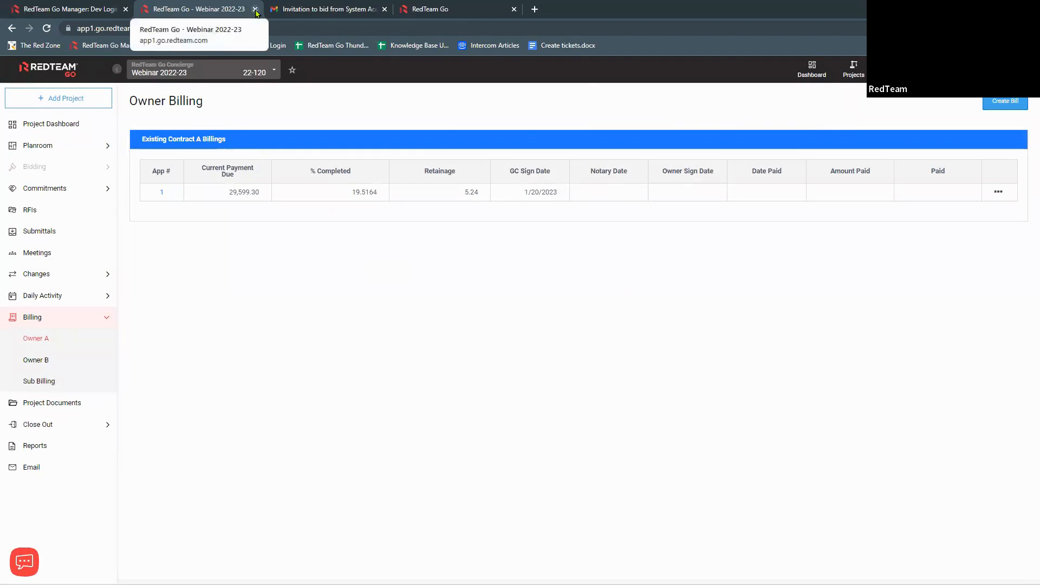
Step: Open the project dashboard and view the Owner / Client Contacts of the project team
{"action": "left_click", "coordinate": [64, 124]}
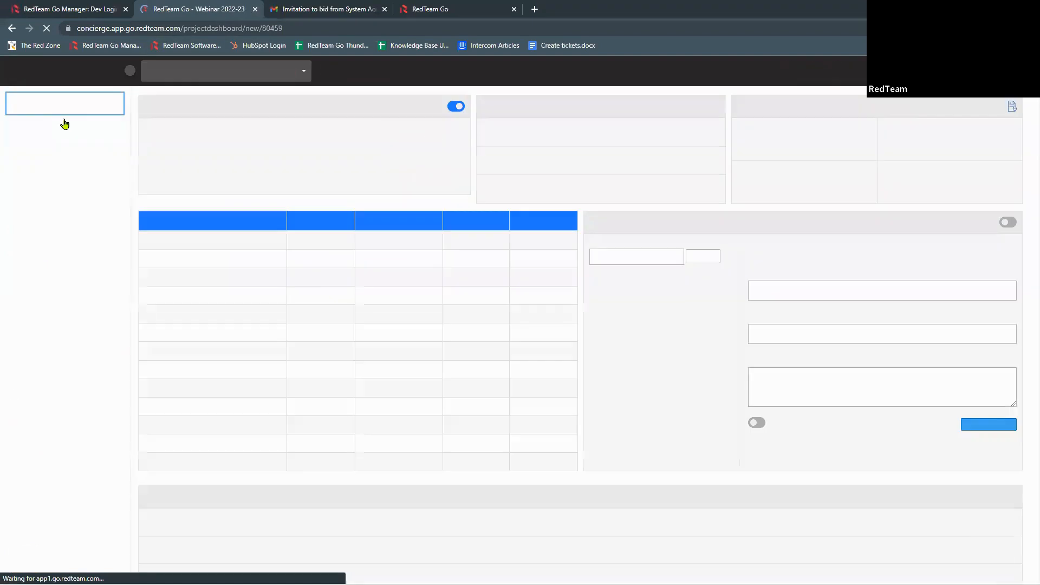
{"action": "scroll", "coordinate": [533, 336], "scroll_direction": "down", "scroll_amount": 1}
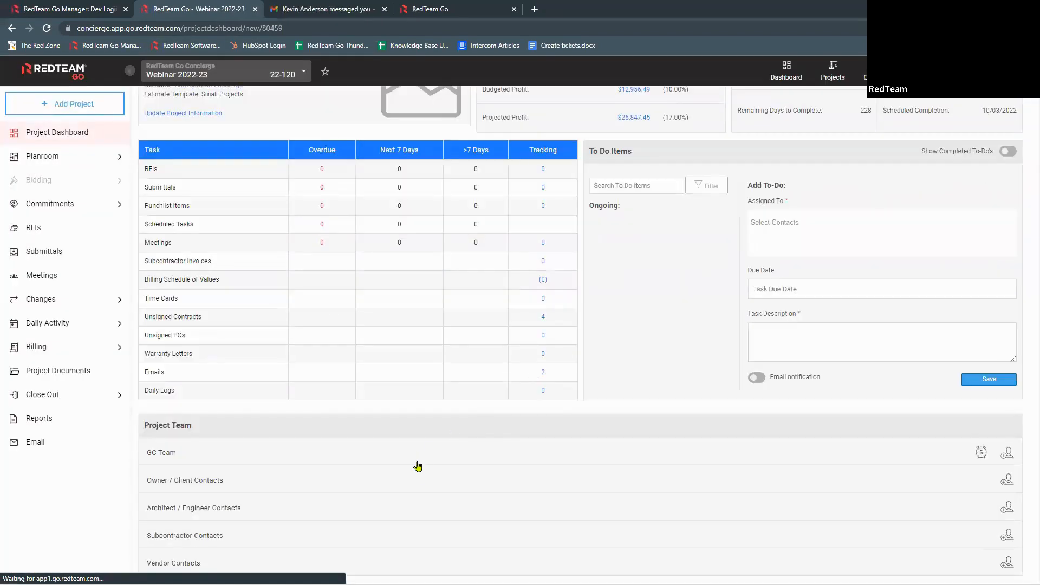
{"action": "left_click", "coordinate": [423, 481]}
{"action": "left_click", "coordinate": [424, 482]}
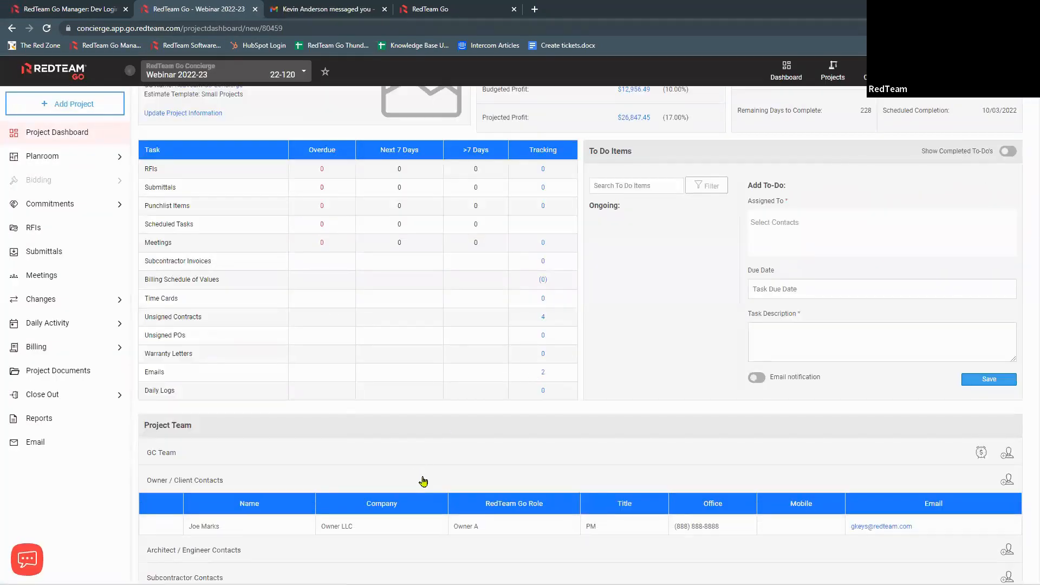
Step: Close the system account session, log in to Concierge/Production as the Owner LLC project manager and skip the account merge
{"action": "left_click", "coordinate": [106, 7]}
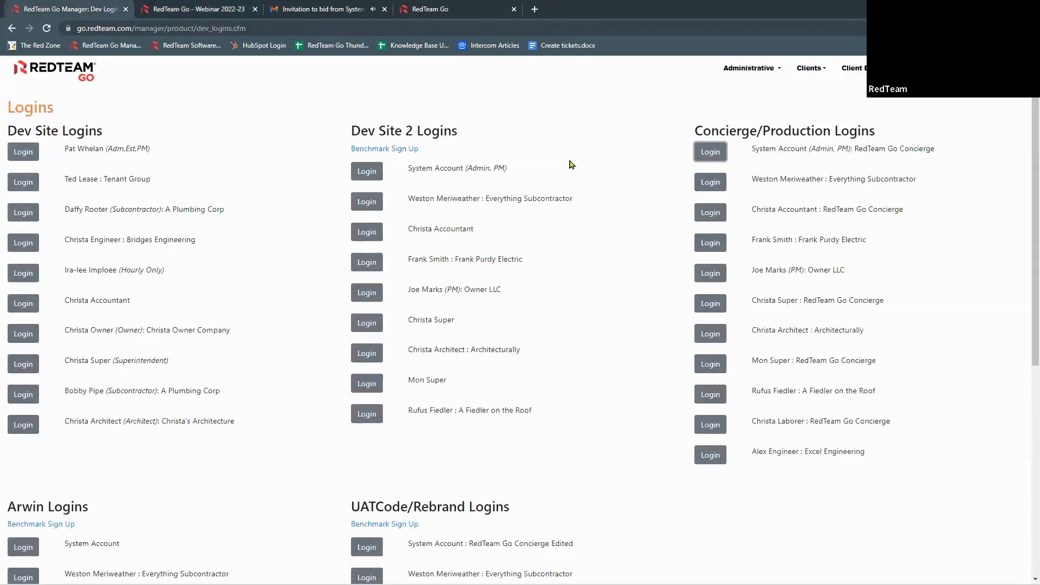
{"action": "left_click", "coordinate": [251, 10]}
{"action": "left_click", "coordinate": [254, 10]}
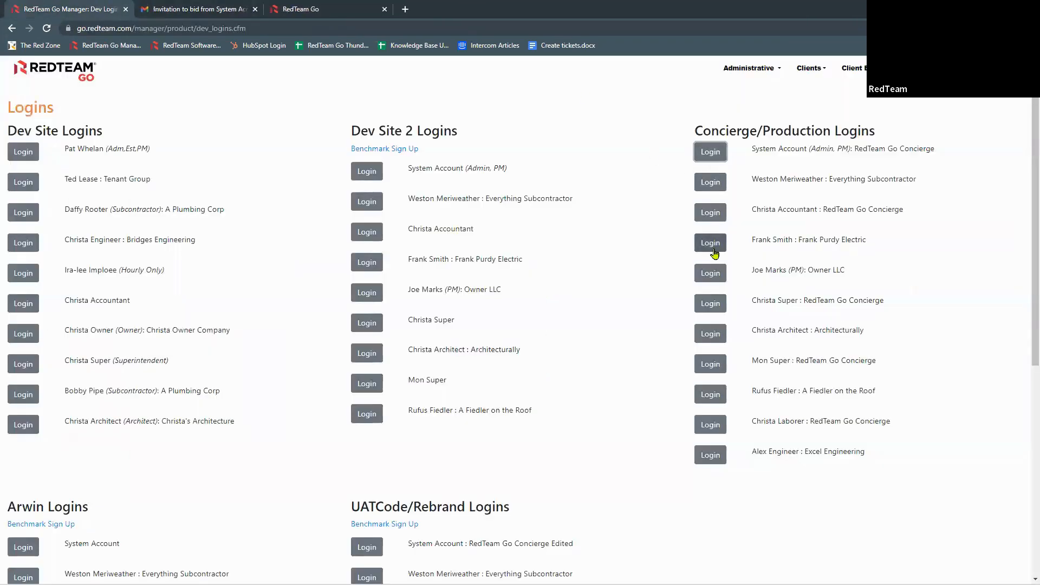
{"action": "left_click", "coordinate": [713, 274]}
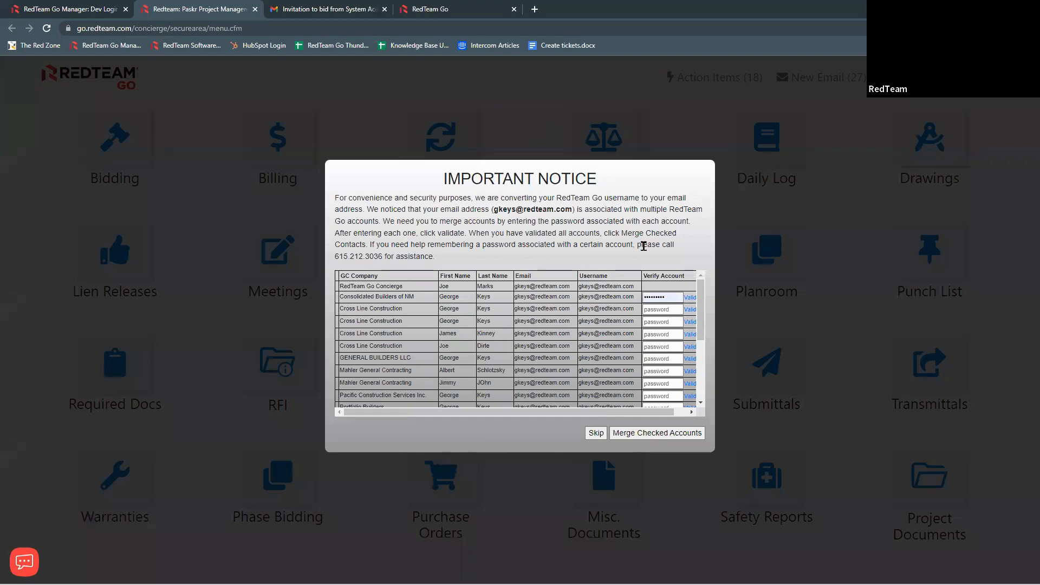
{"action": "left_click", "coordinate": [595, 435]}
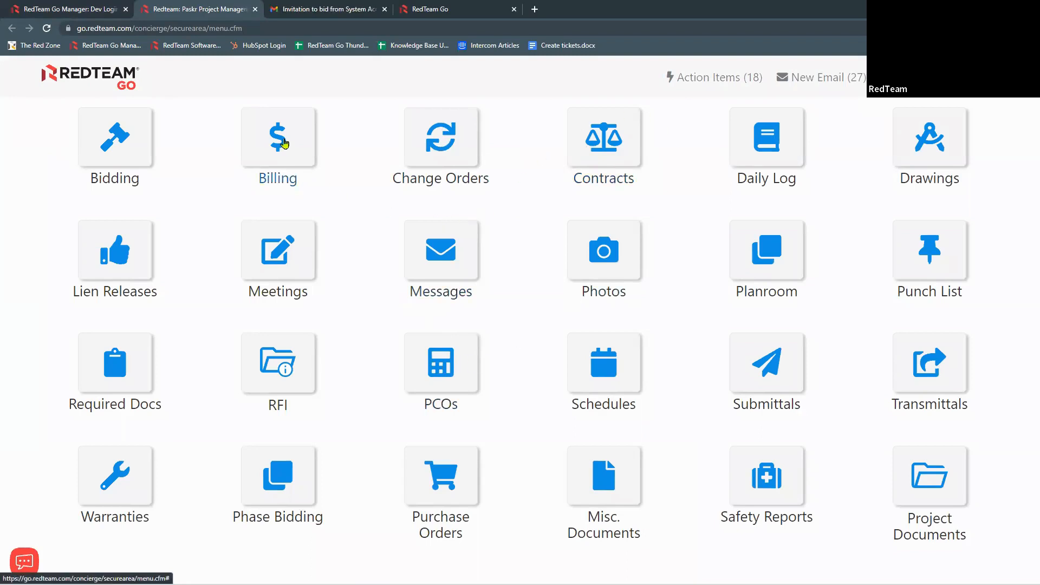
Step: Open the Billing page of the Webinar 2022-23 project from the owner's account
{"action": "left_click", "coordinate": [284, 143]}
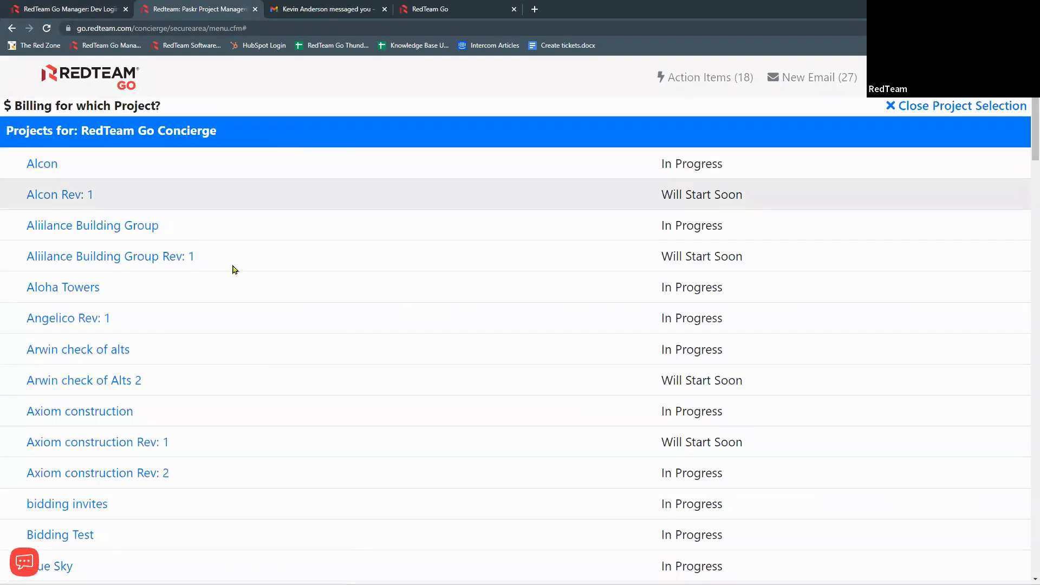
{"action": "scroll", "coordinate": [265, 394], "scroll_direction": "down", "scroll_amount": 20}
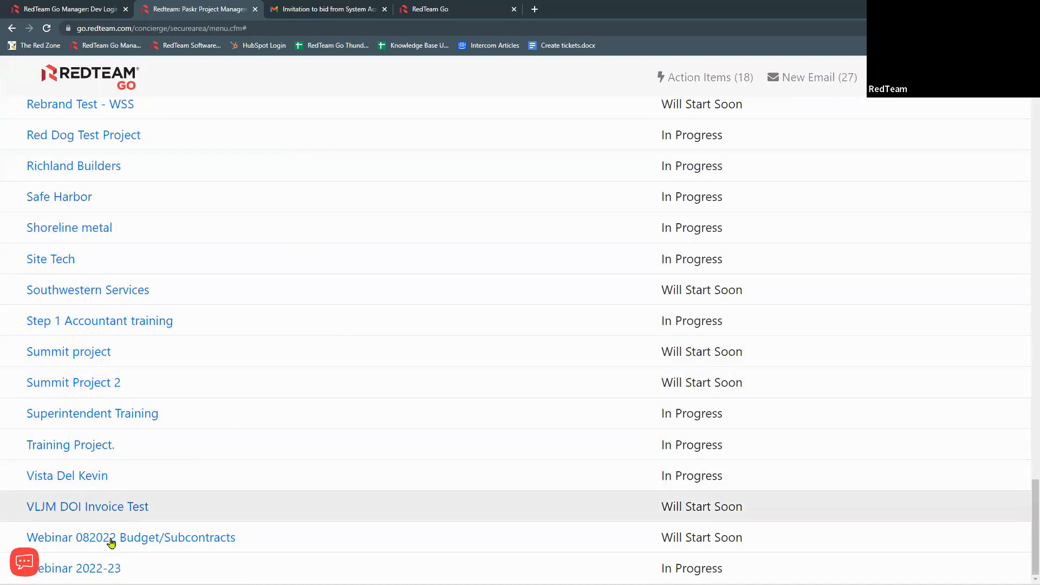
{"action": "left_click", "coordinate": [97, 565]}
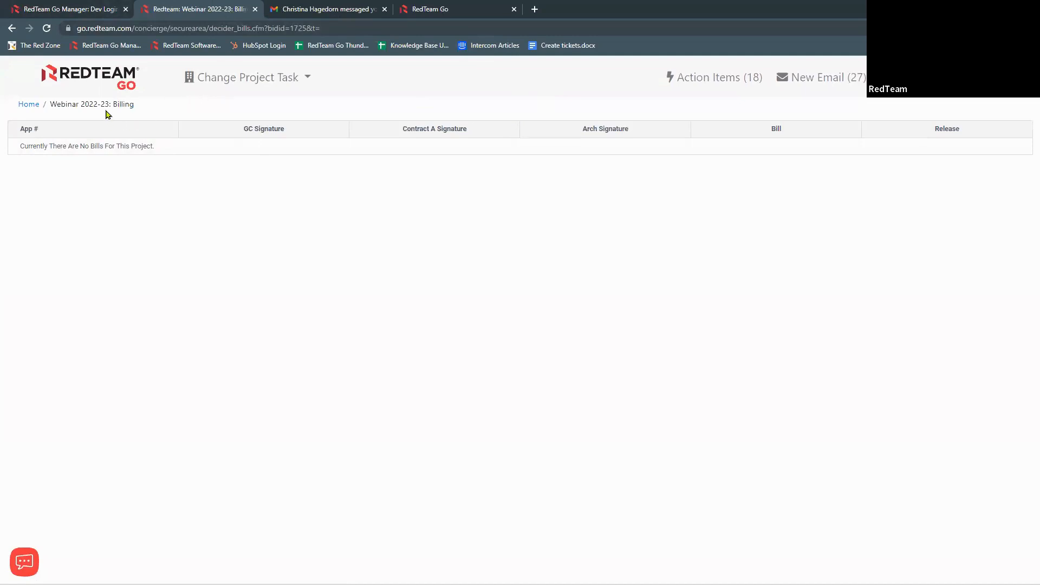
Step: Close the owner session, log back in as the RedTeam Go Concierge system account and open Webinar 2022-23's Owner A billing
{"action": "left_click", "coordinate": [255, 9]}
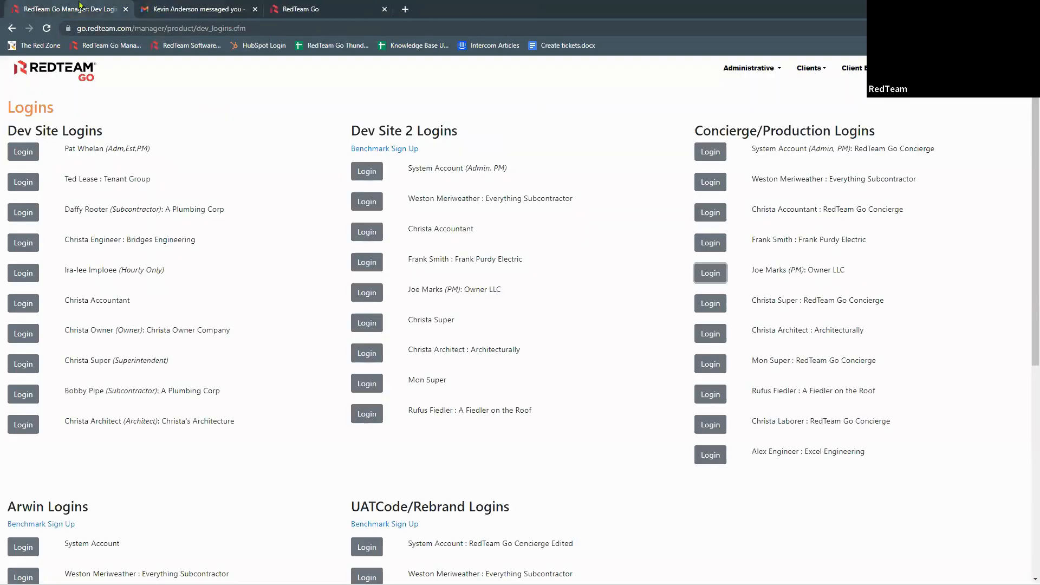
{"action": "left_click", "coordinate": [718, 153]}
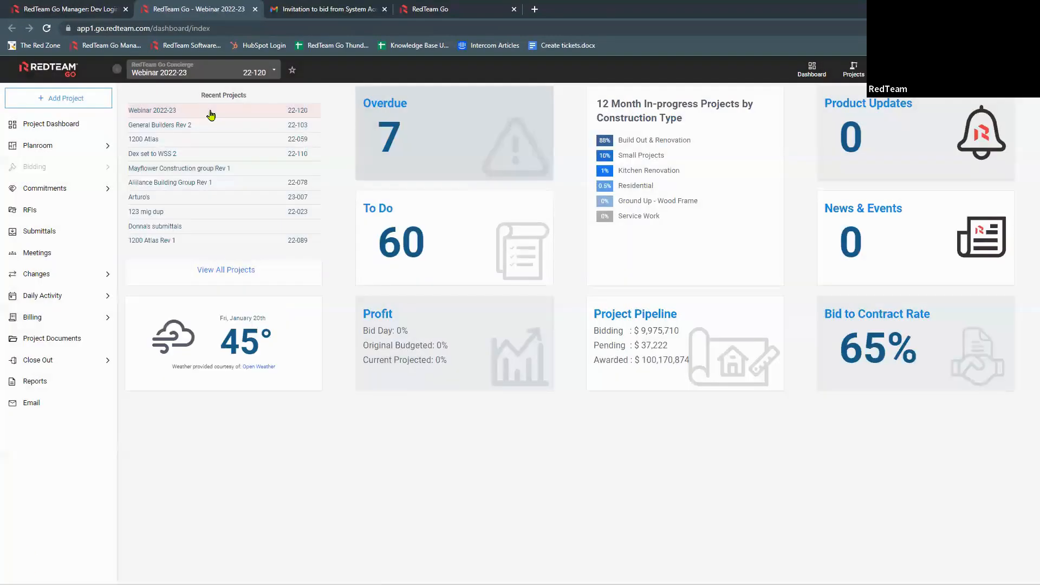
{"action": "left_click", "coordinate": [186, 111]}
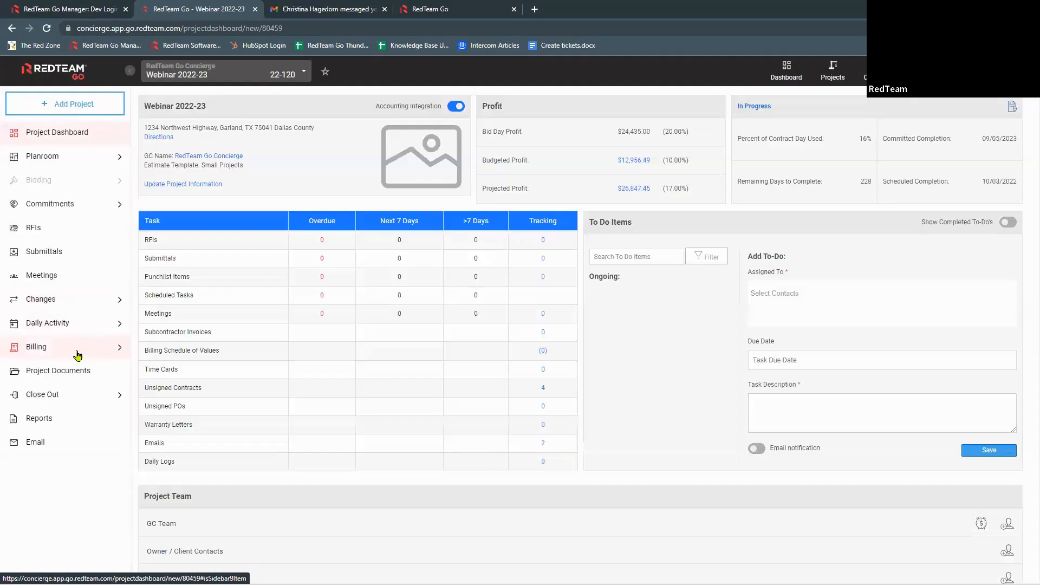
{"action": "left_click", "coordinate": [111, 353]}
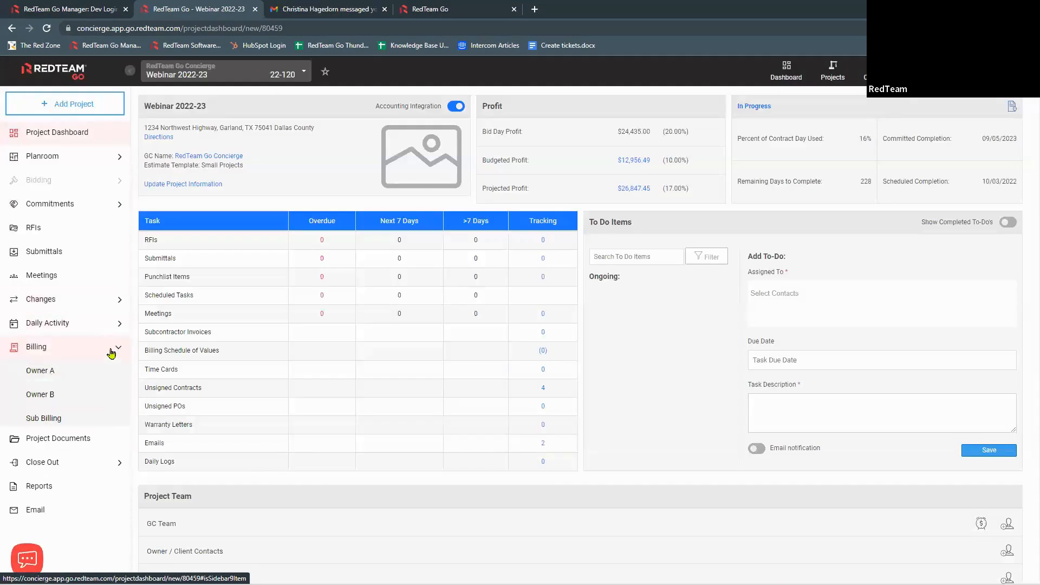
{"action": "left_click", "coordinate": [38, 371]}
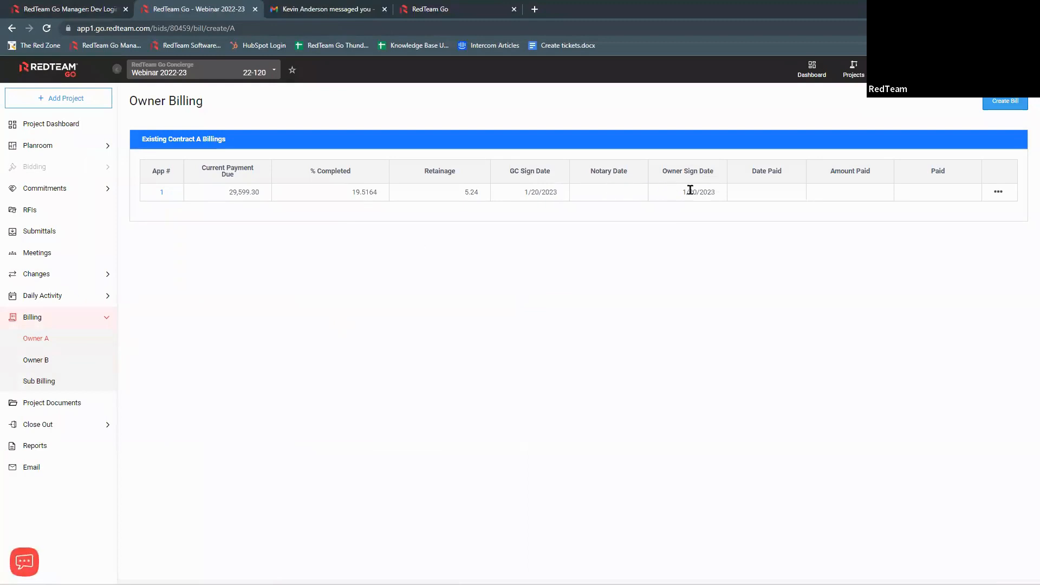
Step: Open the bill and lien release import page for application 1 from its row options and close it
{"action": "left_click", "coordinate": [1000, 194]}
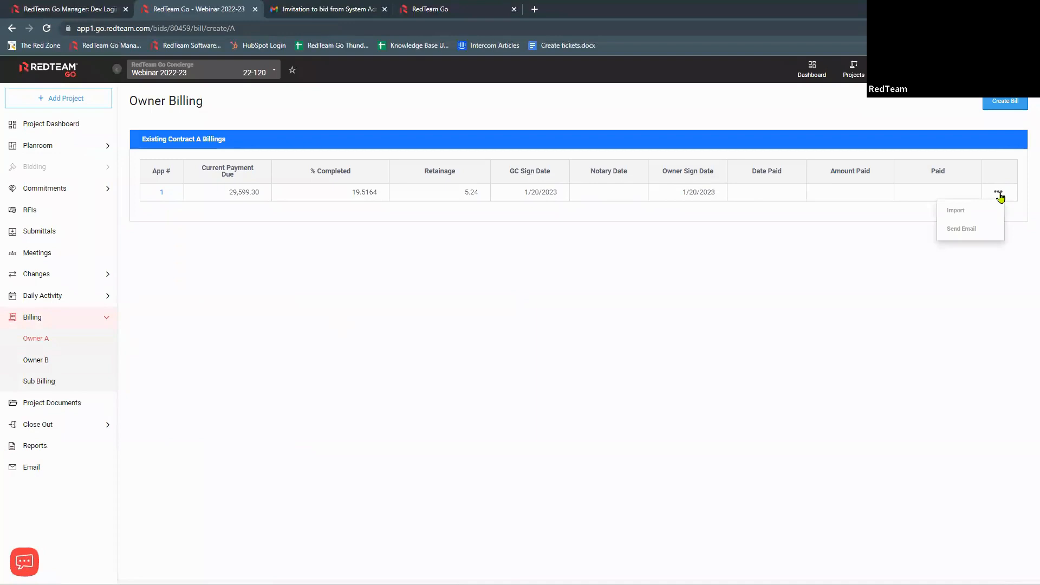
{"action": "left_click", "coordinate": [956, 211]}
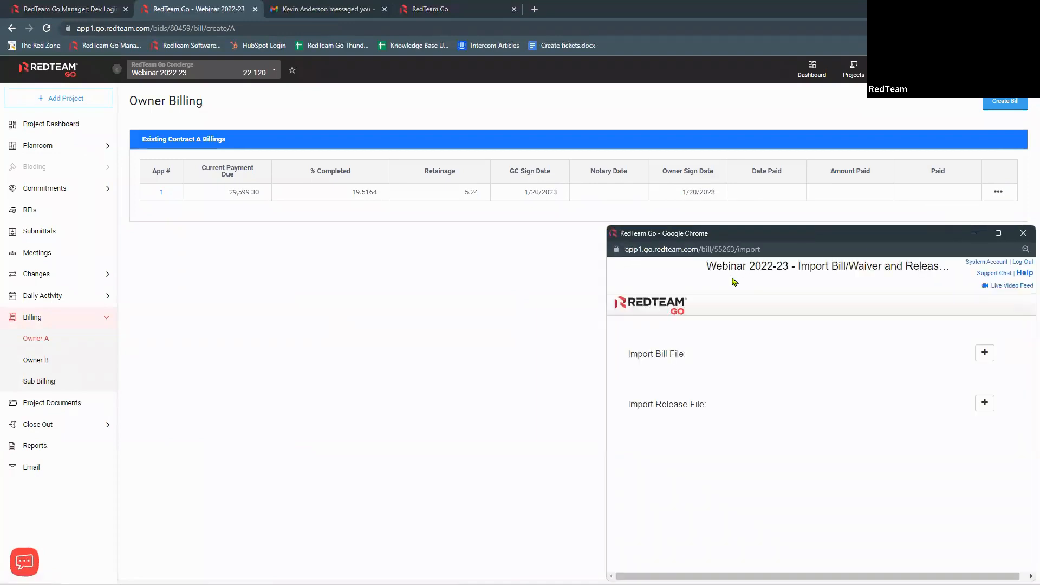
{"action": "left_click", "coordinate": [1024, 234]}
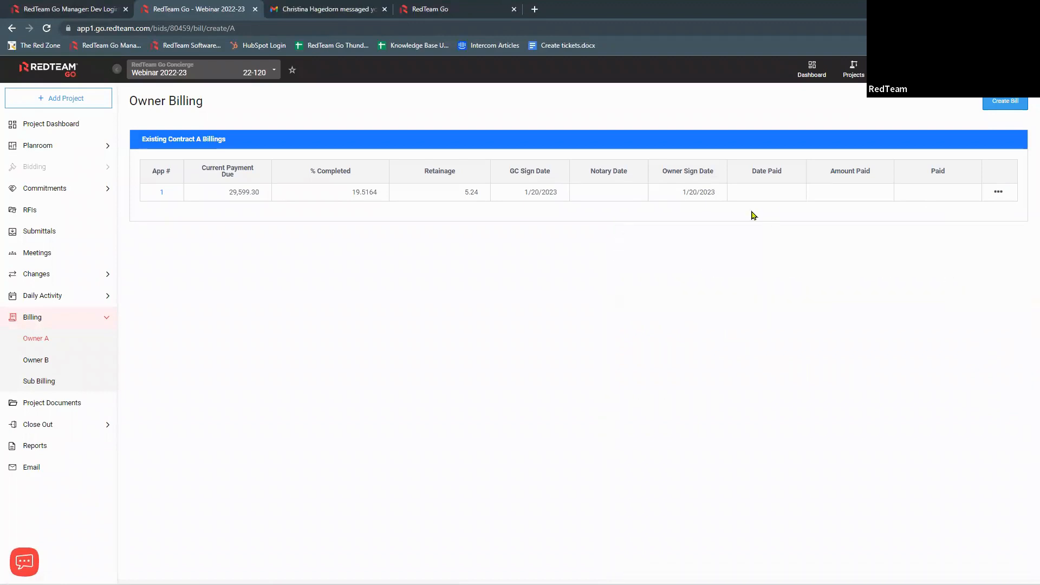
Step: Open application 1, check its print options and unsign the bill
{"action": "left_click", "coordinate": [163, 193]}
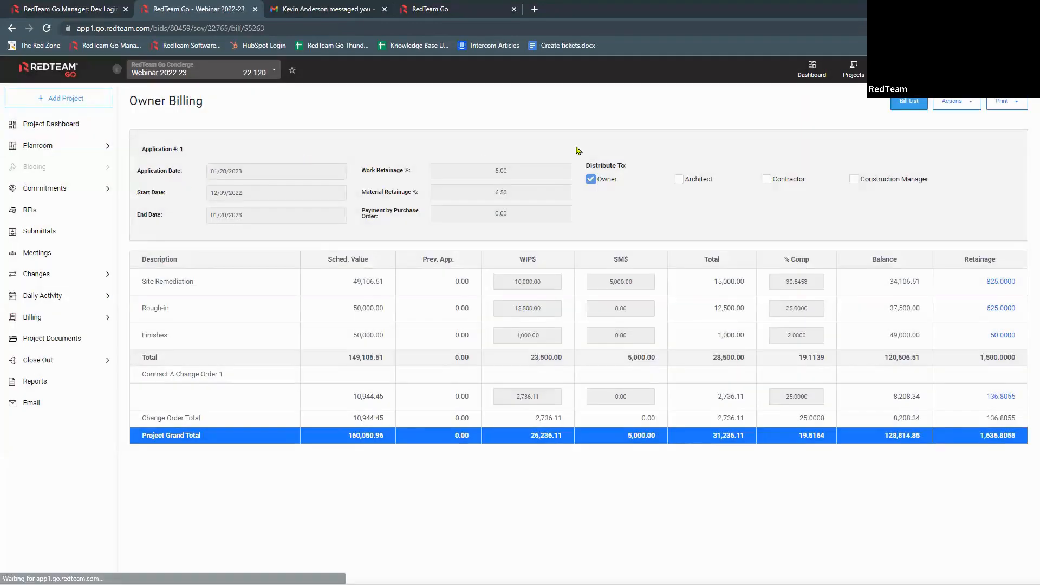
{"action": "left_click", "coordinate": [1014, 107]}
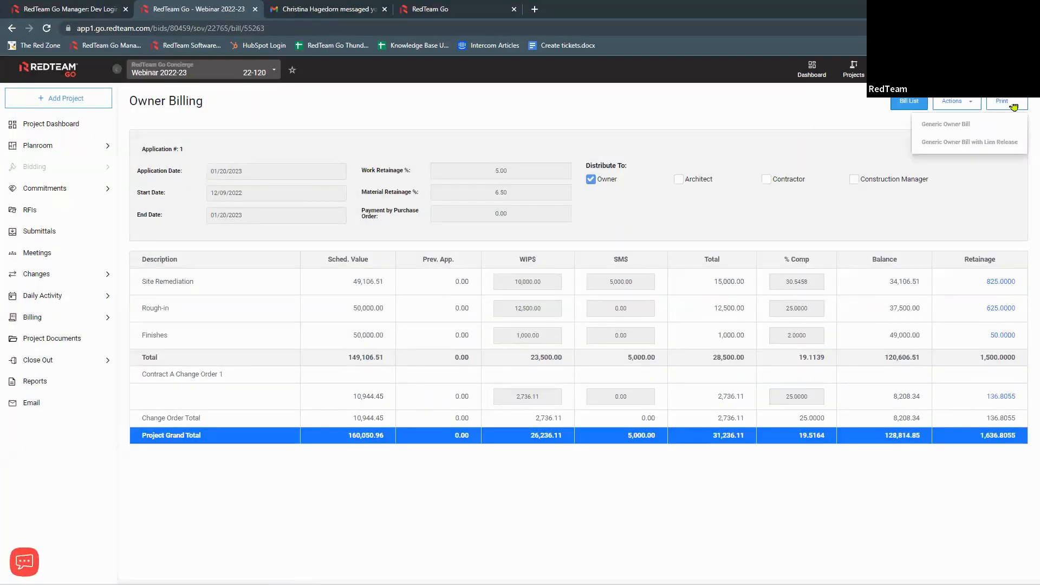
{"action": "left_click", "coordinate": [967, 105]}
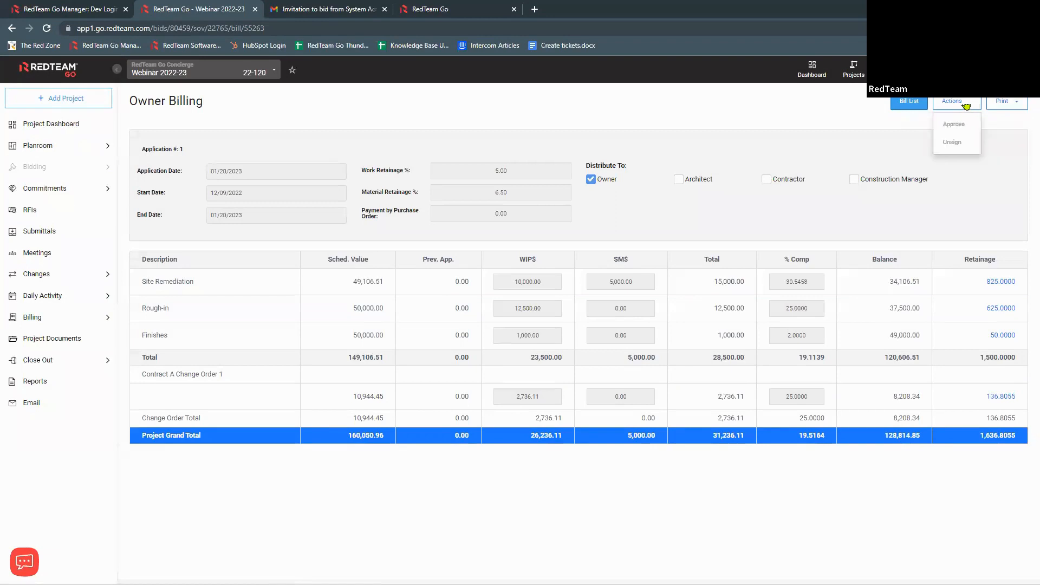
{"action": "left_click", "coordinate": [953, 143]}
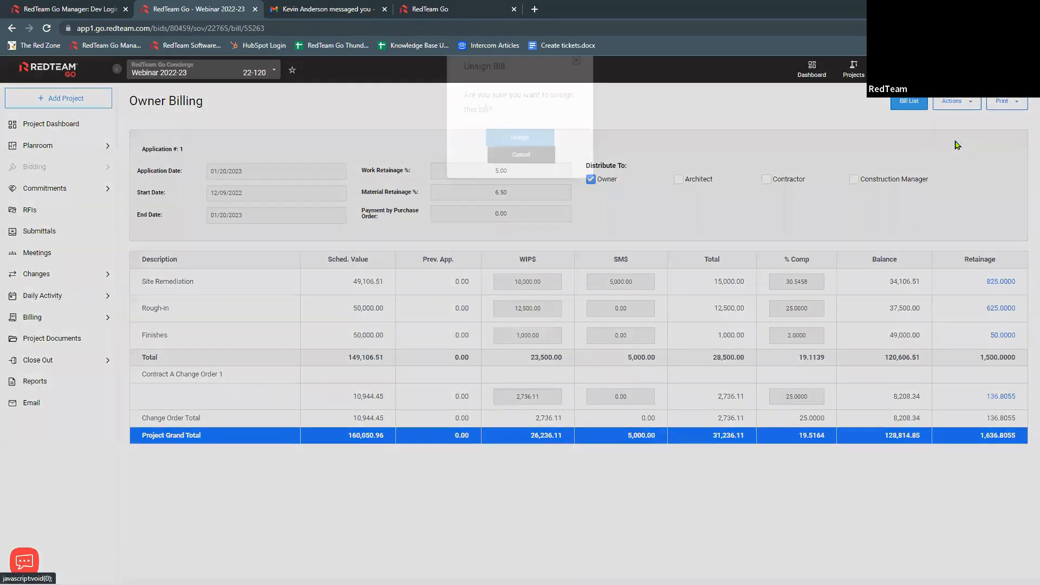
{"action": "left_click", "coordinate": [545, 164]}
{"action": "left_click", "coordinate": [520, 204]}
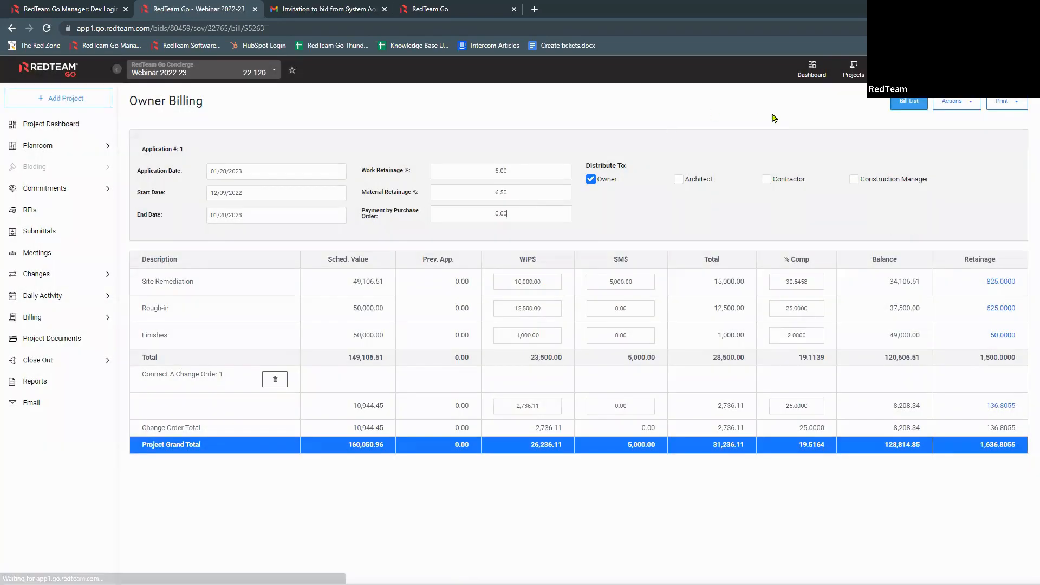
Step: Return to the bill list and check the row options available for application 1
{"action": "left_click", "coordinate": [908, 104]}
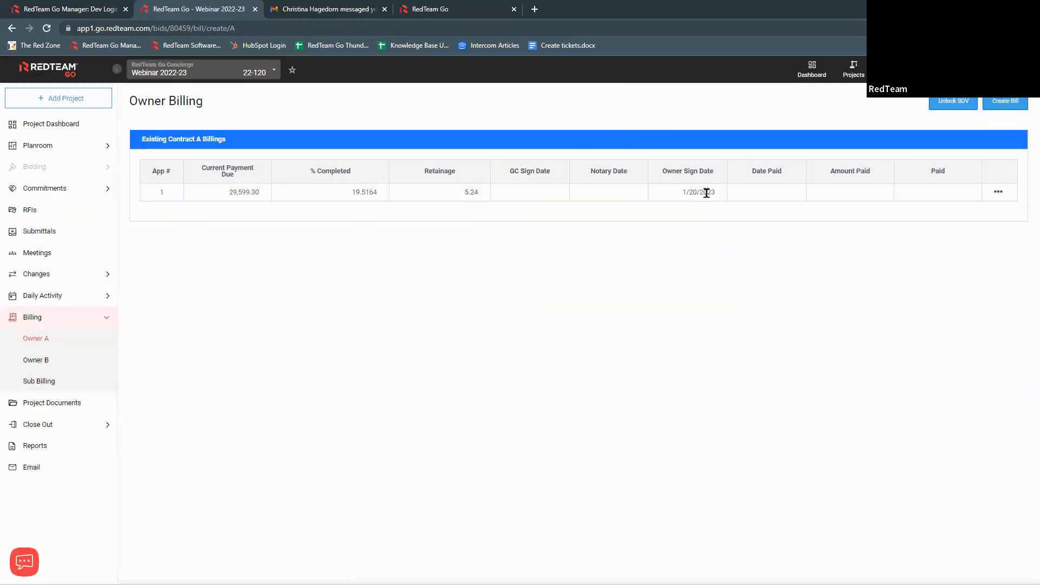
{"action": "left_click", "coordinate": [999, 194]}
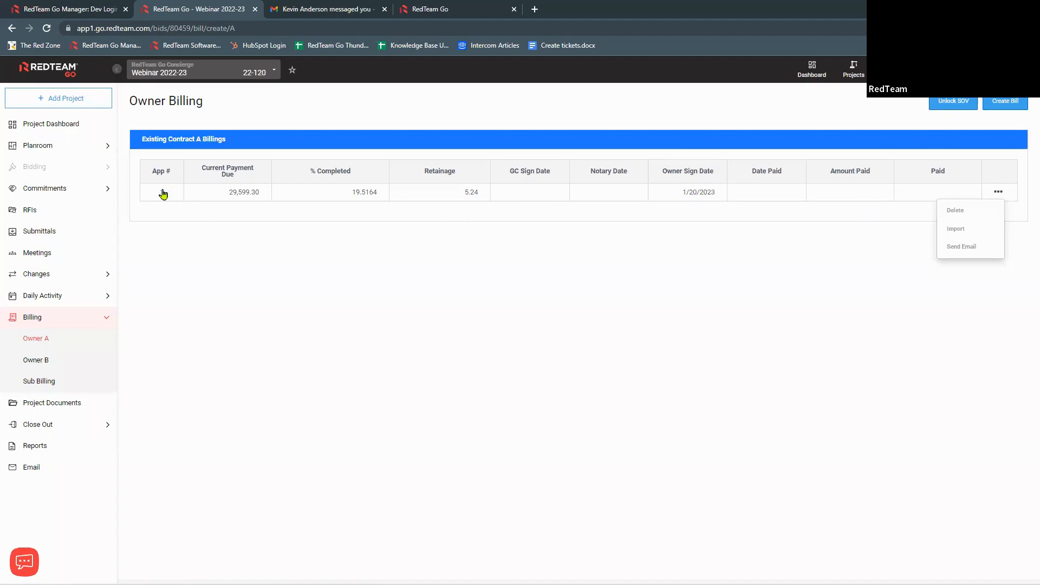
{"action": "left_click", "coordinate": [918, 269]}
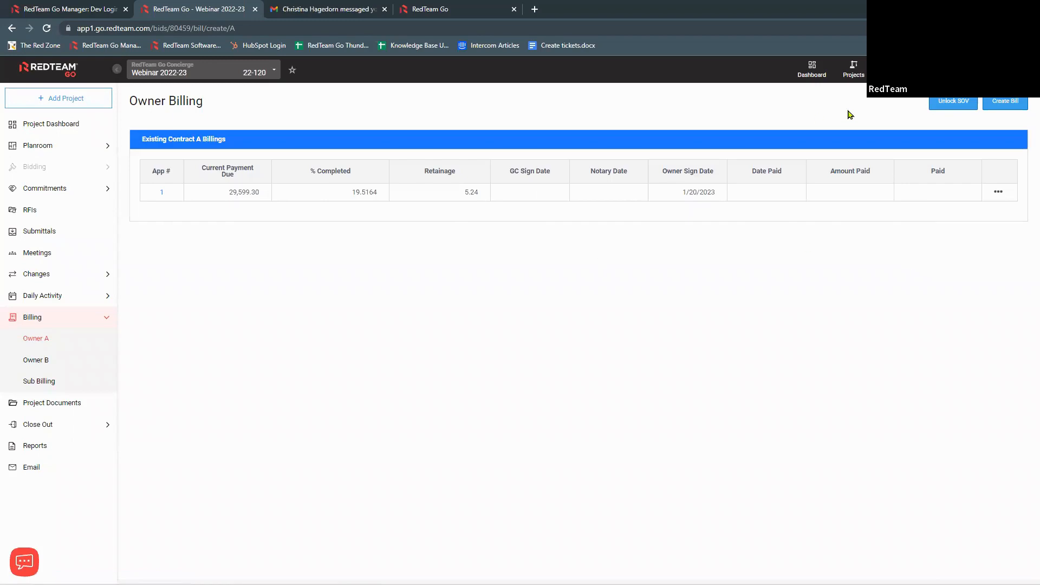
Step: Create a new owner bill and enter 10,000 work in progress and 2,500 stored materials for Site Remediation
{"action": "left_click", "coordinate": [1005, 102]}
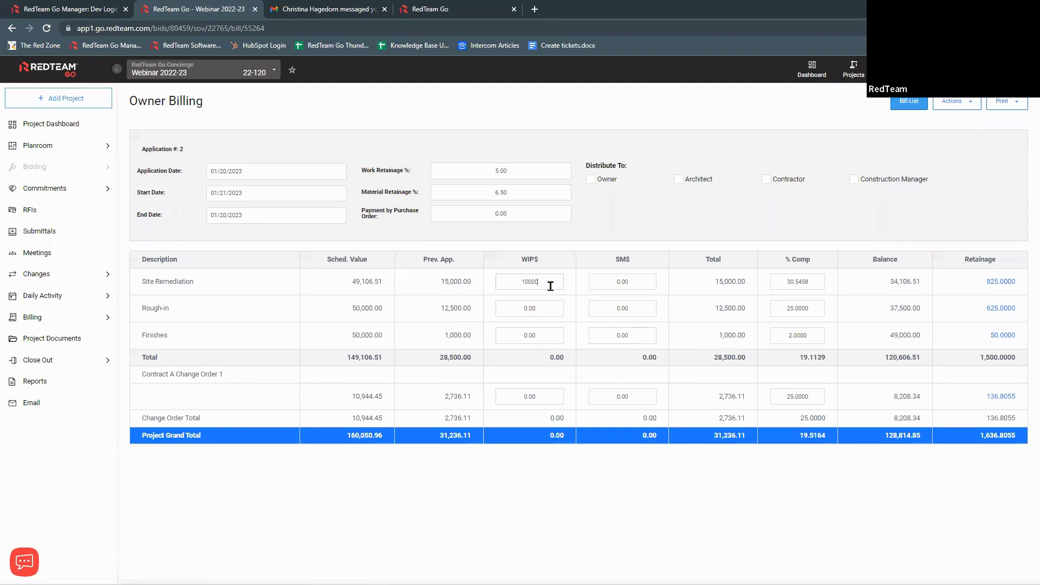
{"action": "type", "text": "2500"}
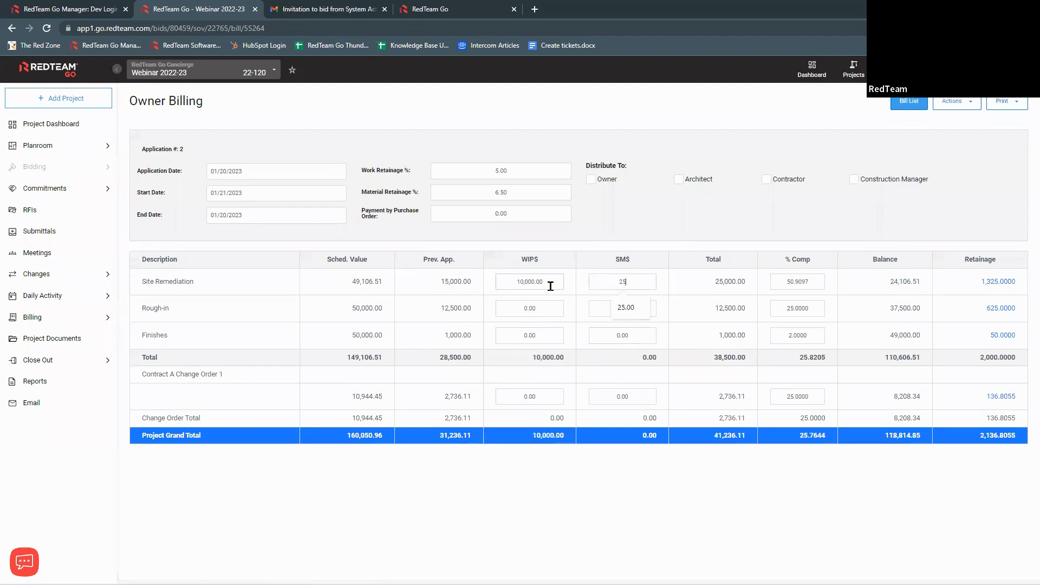
{"action": "key", "text": "Tab"}
{"action": "key", "text": "Tab"}
{"action": "key", "text": "Tab"}
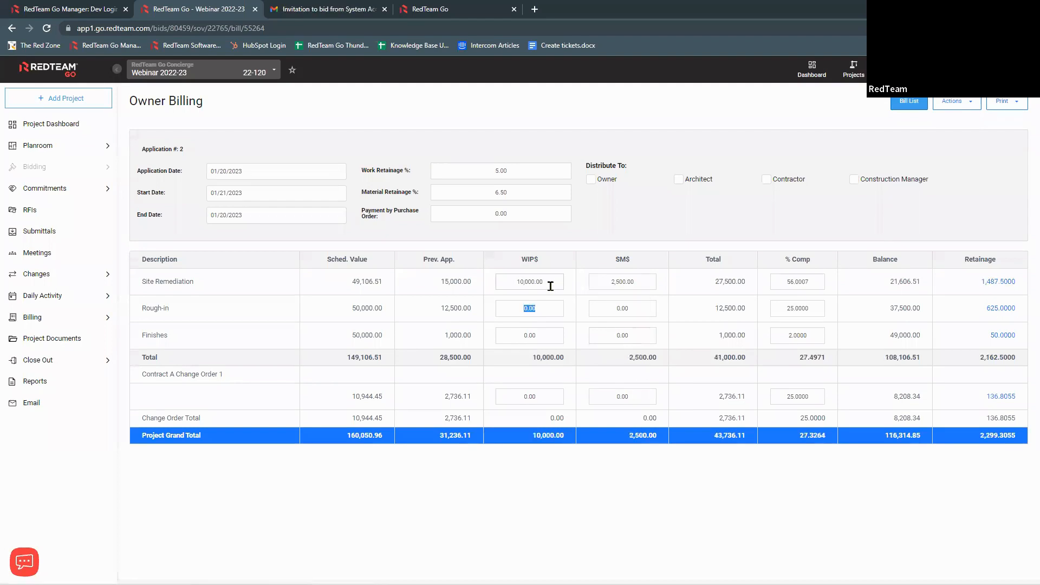
Step: Enter 2,500 work in progress and 10 stored materials for the Rough-in line
{"action": "type", "text": "2,500"}
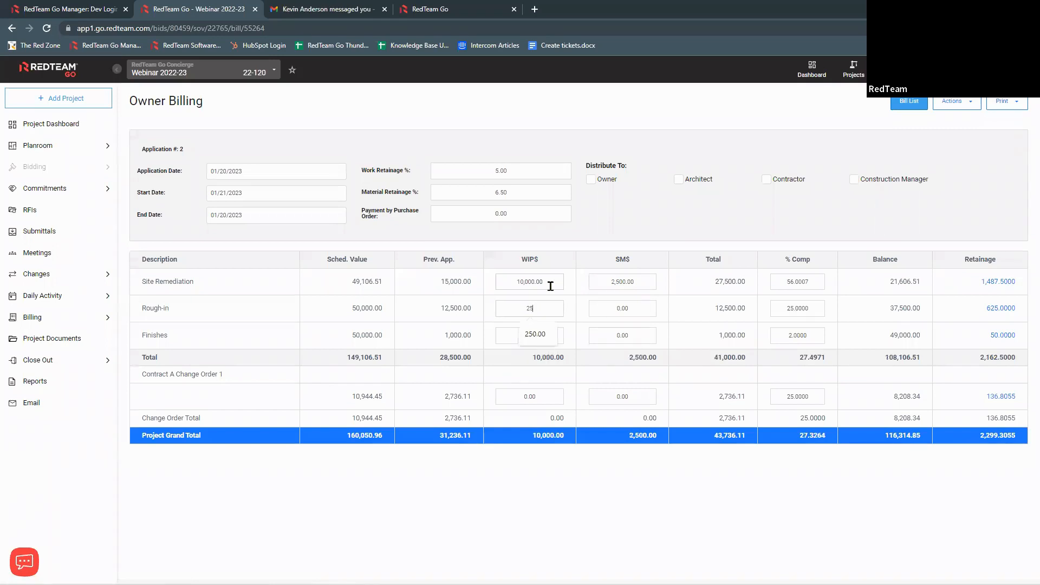
{"action": "key", "text": "Tab"}
{"action": "type", "text": "10"}
{"action": "key", "text": "Tab"}
{"action": "key", "text": "Tab"}
{"action": "key", "text": "Tab"}
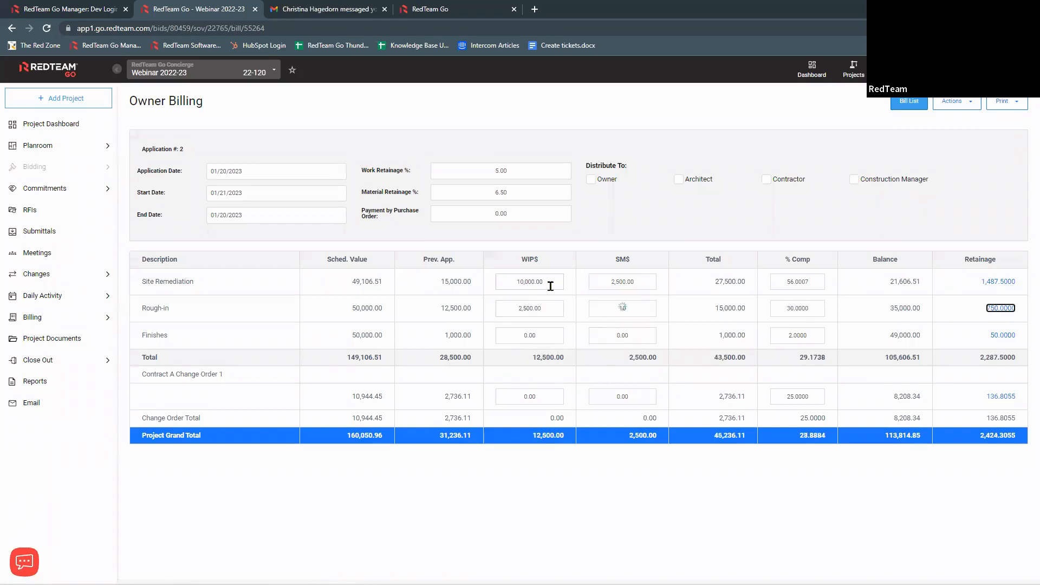
Step: Enter 5,000 work in progress for the Finishes line and set the Contract A Change Order 1 line to 50 percent complete
{"action": "type", "text": "5,000"}
{"action": "key", "text": "Tab"}
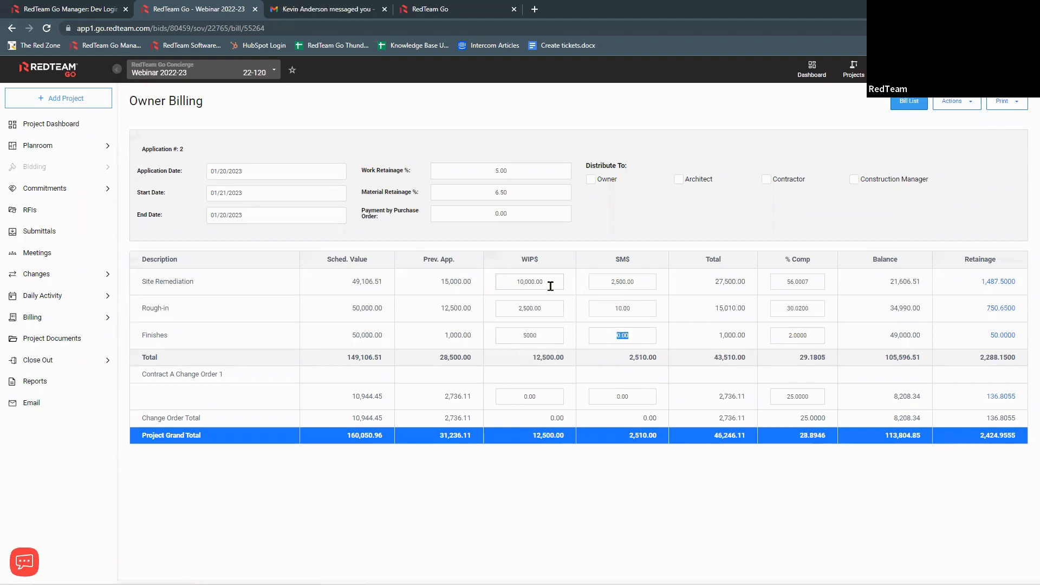
{"action": "left_click", "coordinate": [812, 397]}
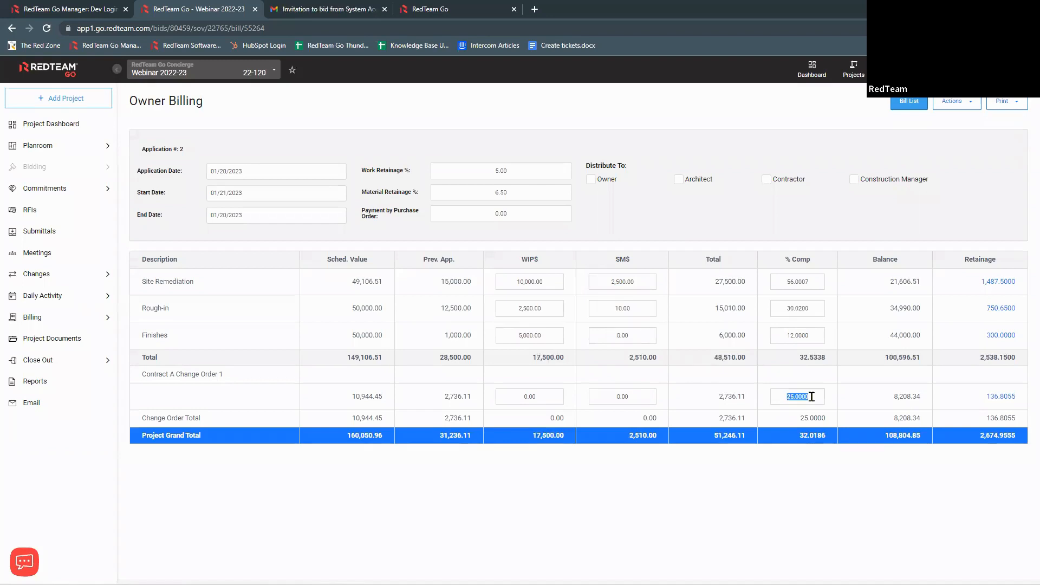
{"action": "type", "text": "50"}
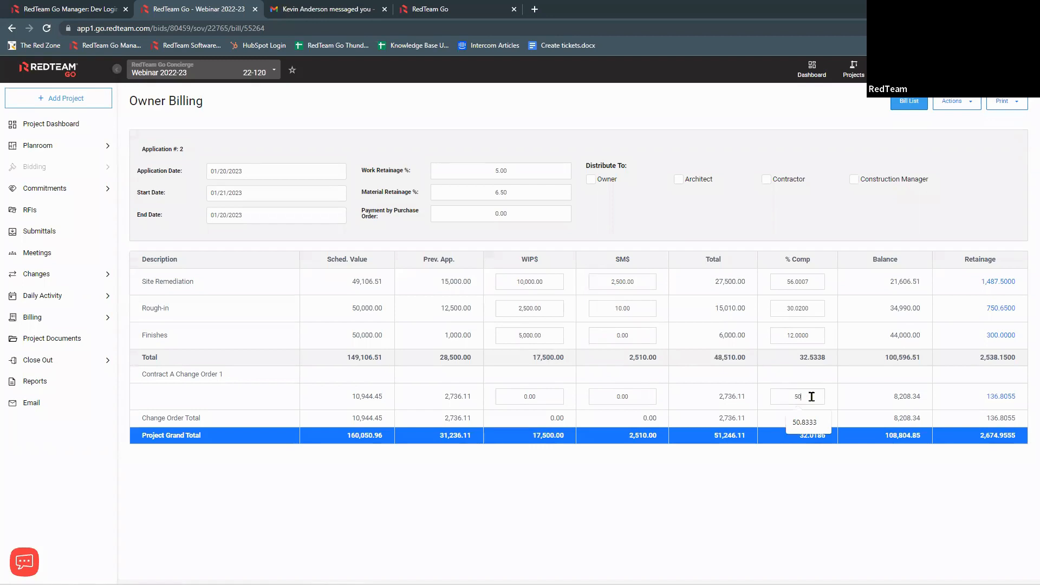
{"action": "key", "text": "Tab"}
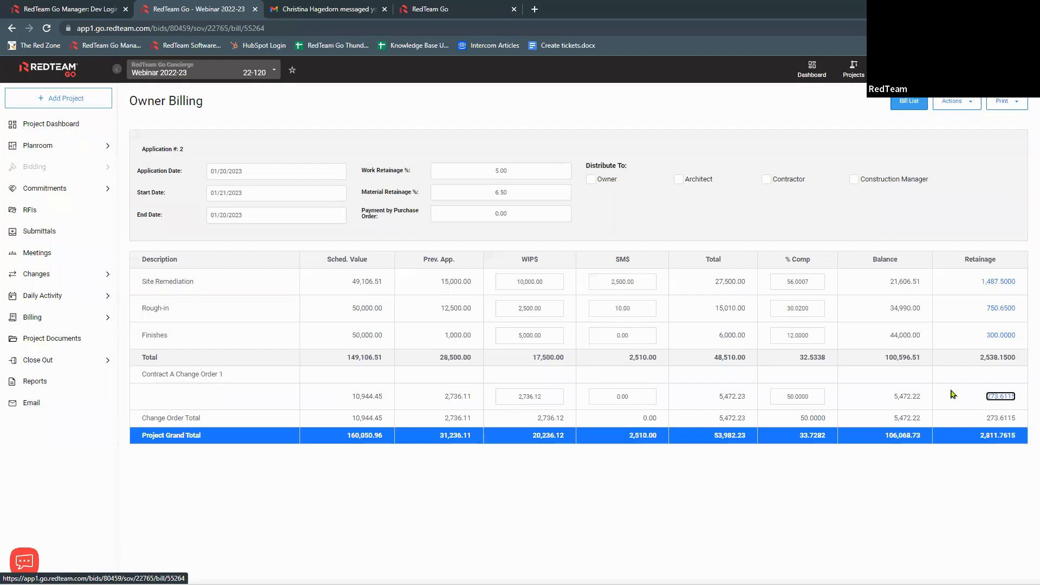
Step: Distribute application 2 to the owner, sign it, send the signed-bill notice to the accountant and return to the bill list
{"action": "left_click", "coordinate": [950, 106]}
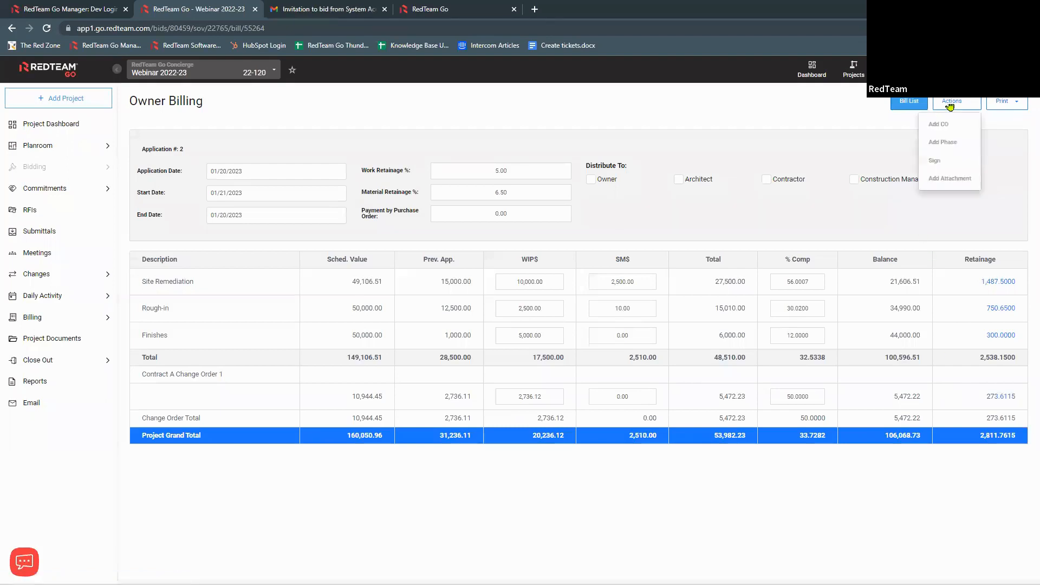
{"action": "left_click", "coordinate": [935, 160]}
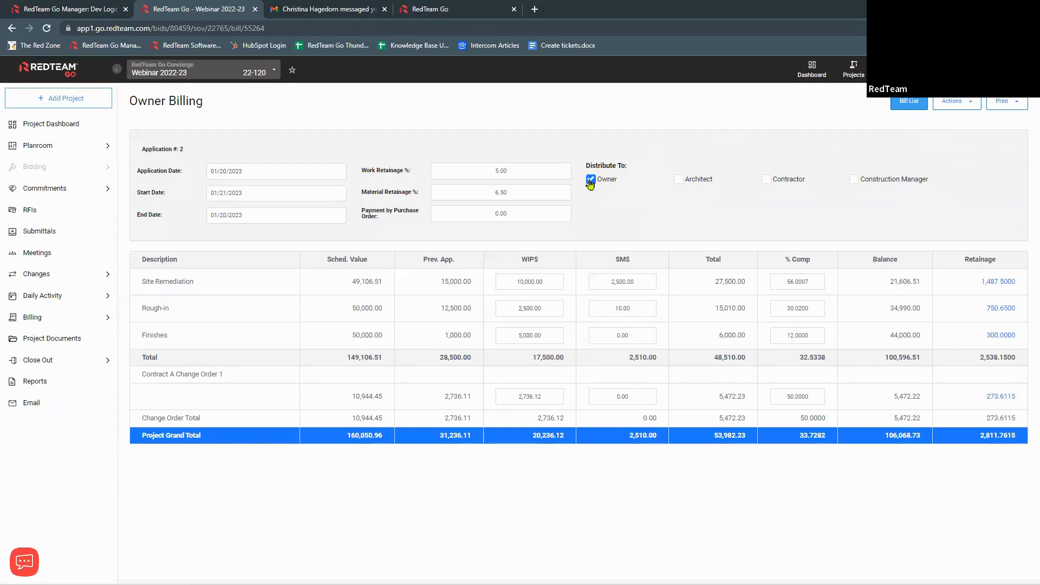
{"action": "left_click", "coordinate": [956, 103]}
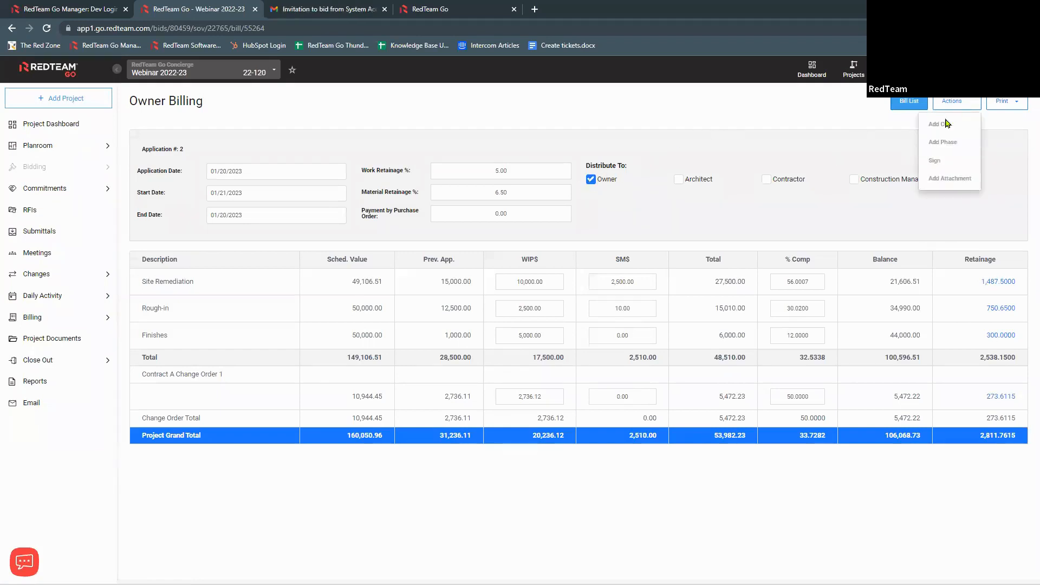
{"action": "left_click", "coordinate": [936, 162]}
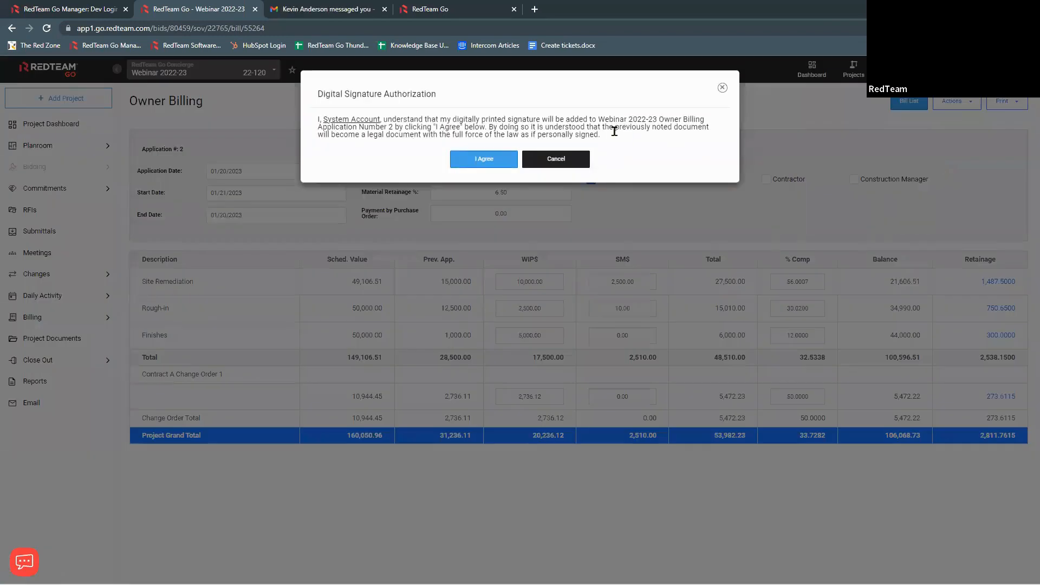
{"action": "left_click", "coordinate": [499, 162]}
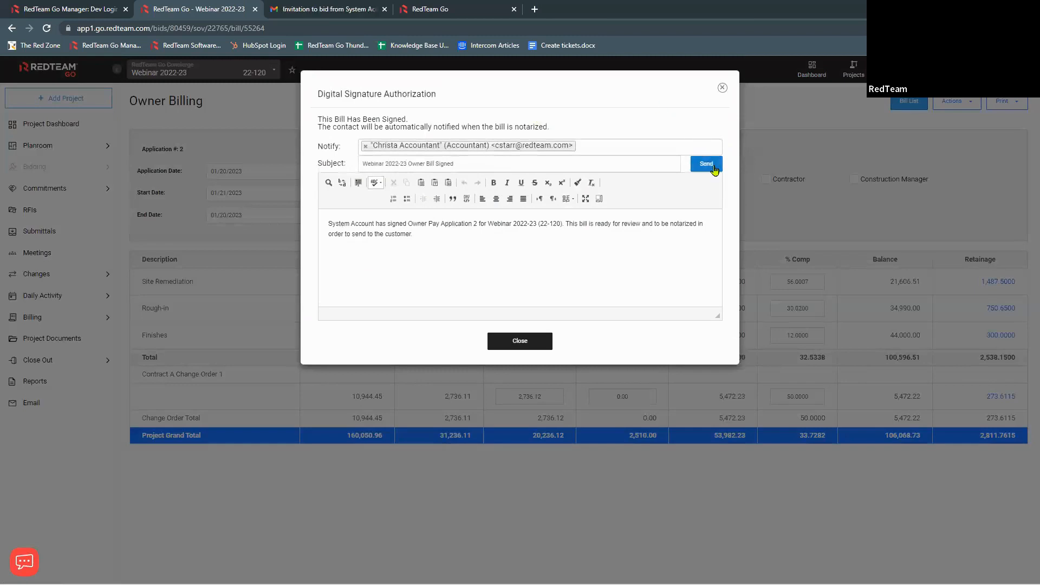
{"action": "left_click", "coordinate": [715, 171]}
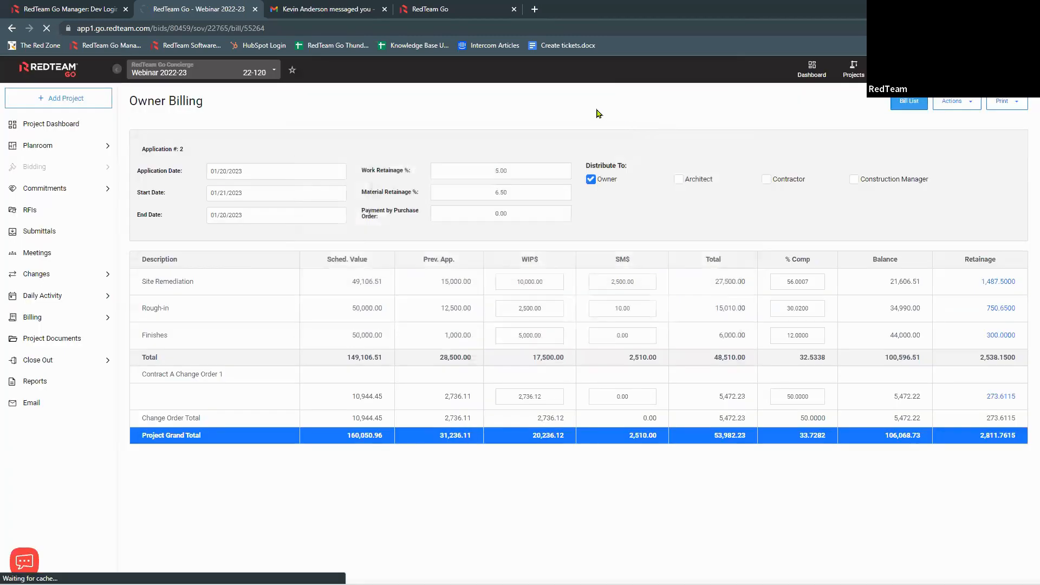
{"action": "left_click", "coordinate": [910, 105]}
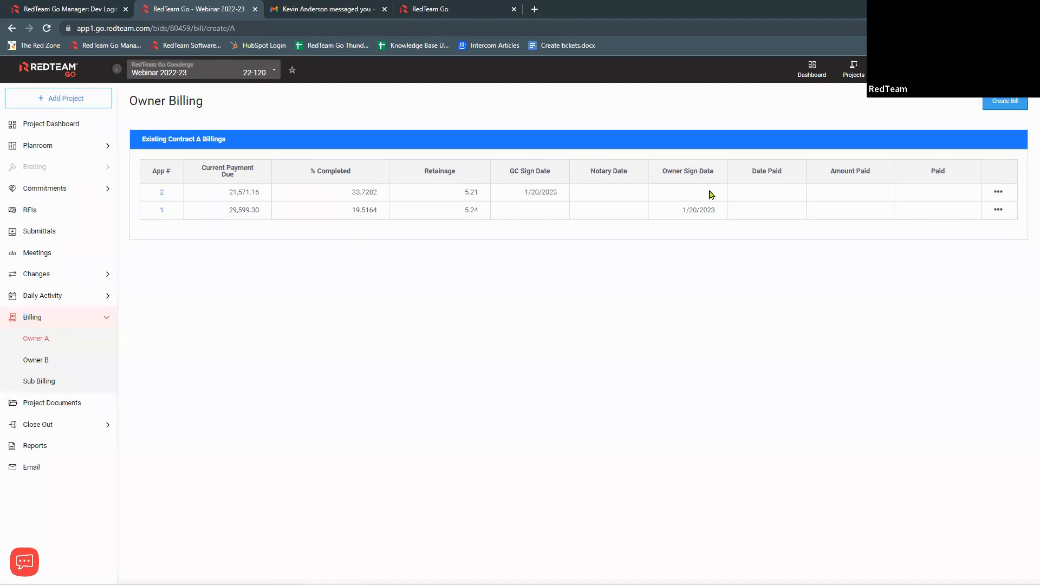
Step: Log in as the Owner LLC project manager under Concierge/Production and view the billing for Webinar 2022-23
{"action": "left_click", "coordinate": [255, 9]}
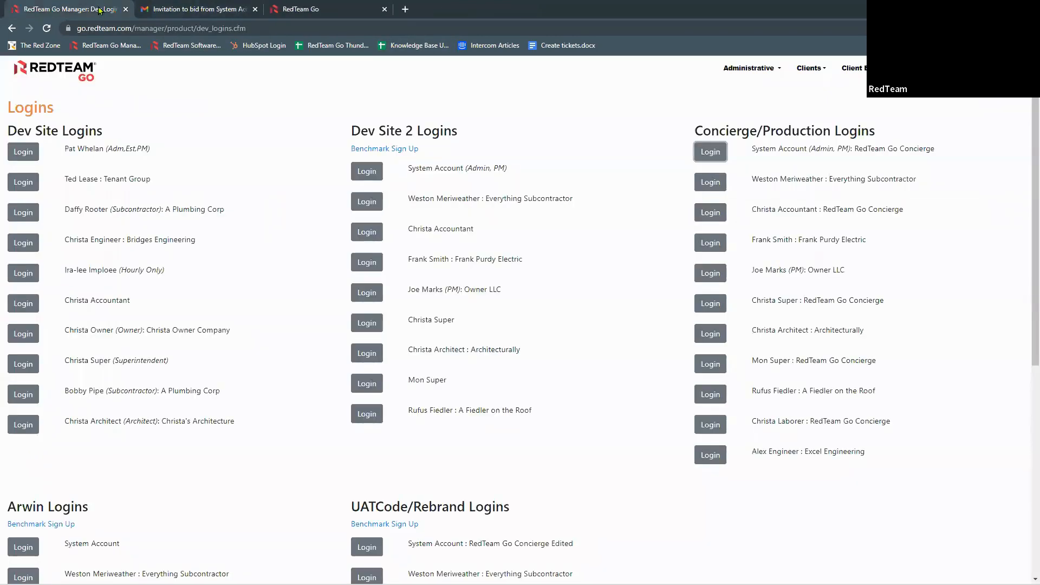
{"action": "left_click", "coordinate": [718, 277]}
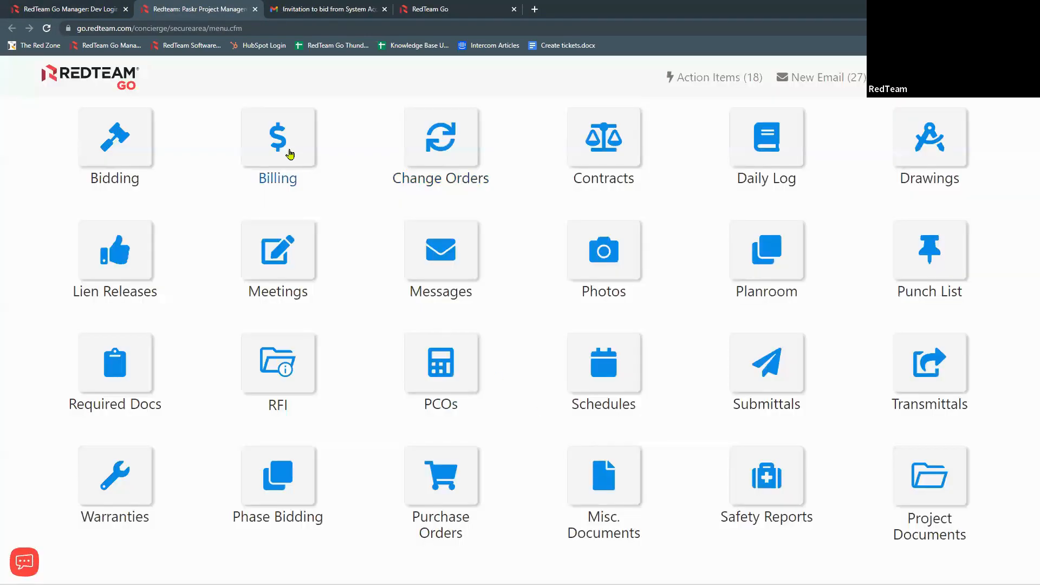
{"action": "left_click", "coordinate": [288, 152]}
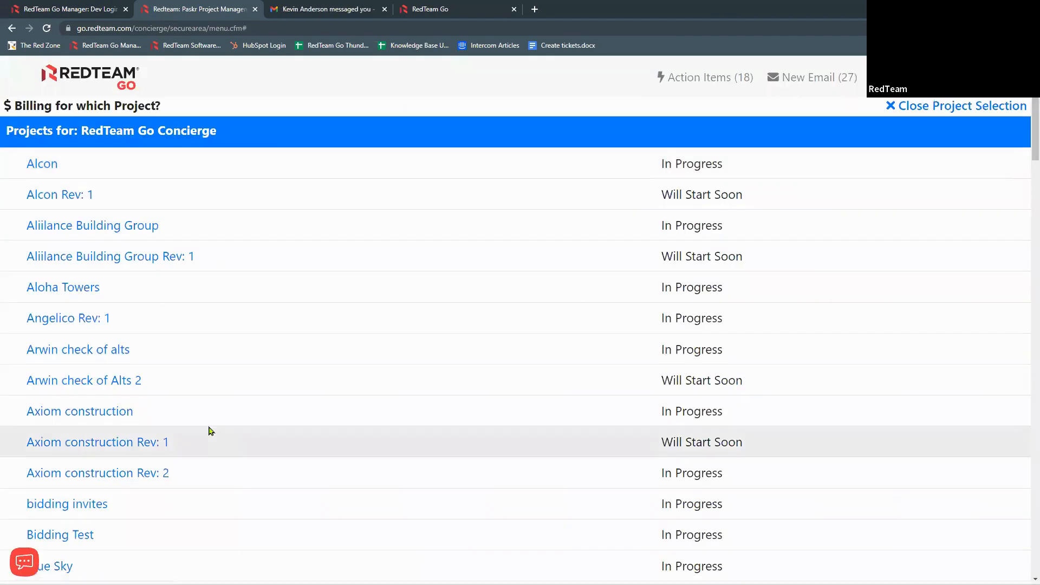
{"action": "scroll", "coordinate": [209, 430], "scroll_direction": "down", "scroll_amount": 20}
{"action": "scroll", "coordinate": [209, 429], "scroll_direction": "down", "scroll_amount": 5}
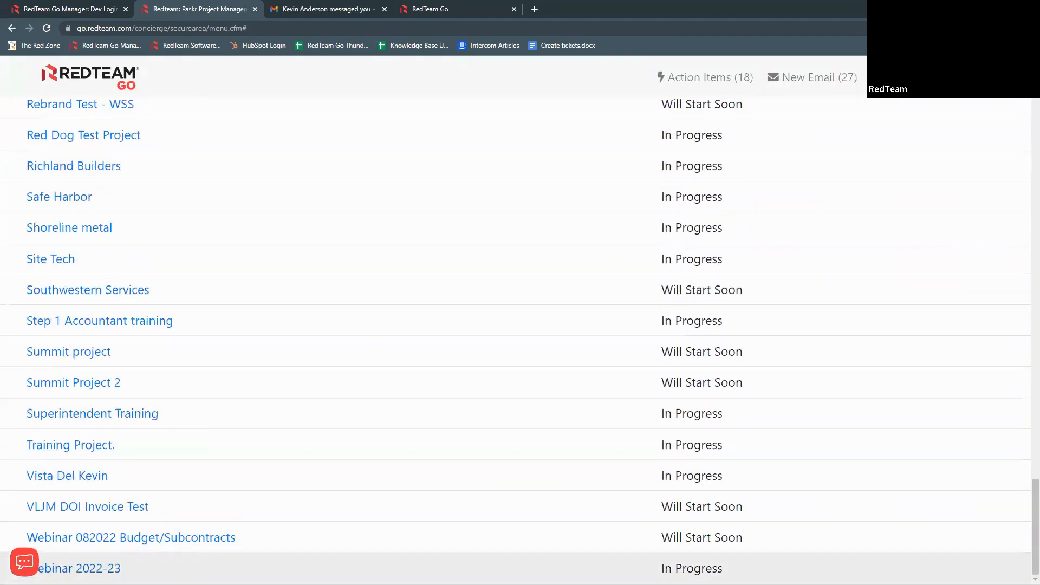
{"action": "left_click", "coordinate": [81, 568]}
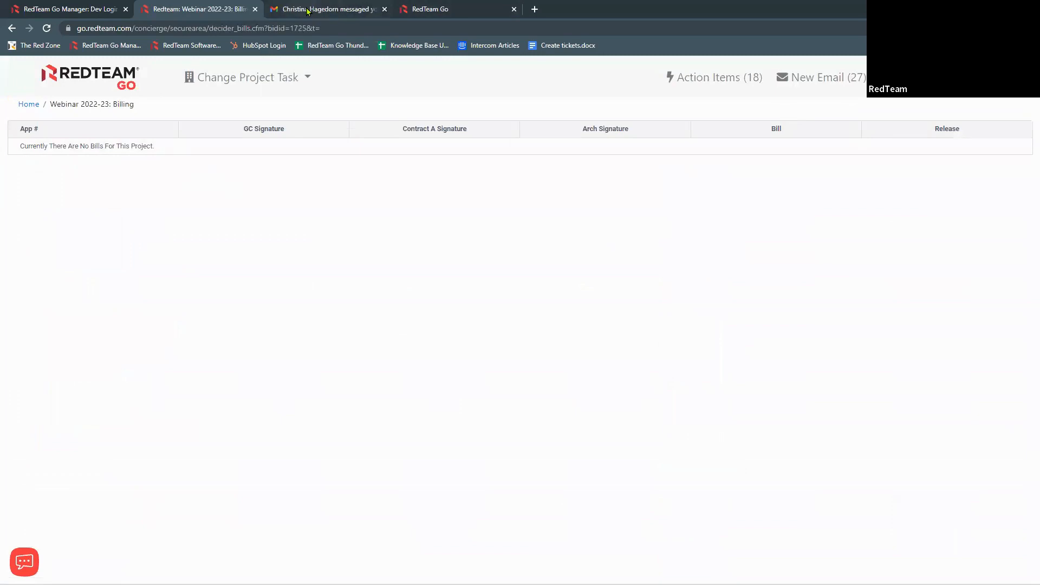
Step: Close the Gmail and owner billing pages, log back in with the Concierge admin account and open the Webinar 2022-23 project
{"action": "left_click_drag", "start_coordinate": [314, 6], "coordinate": [585, 7]}
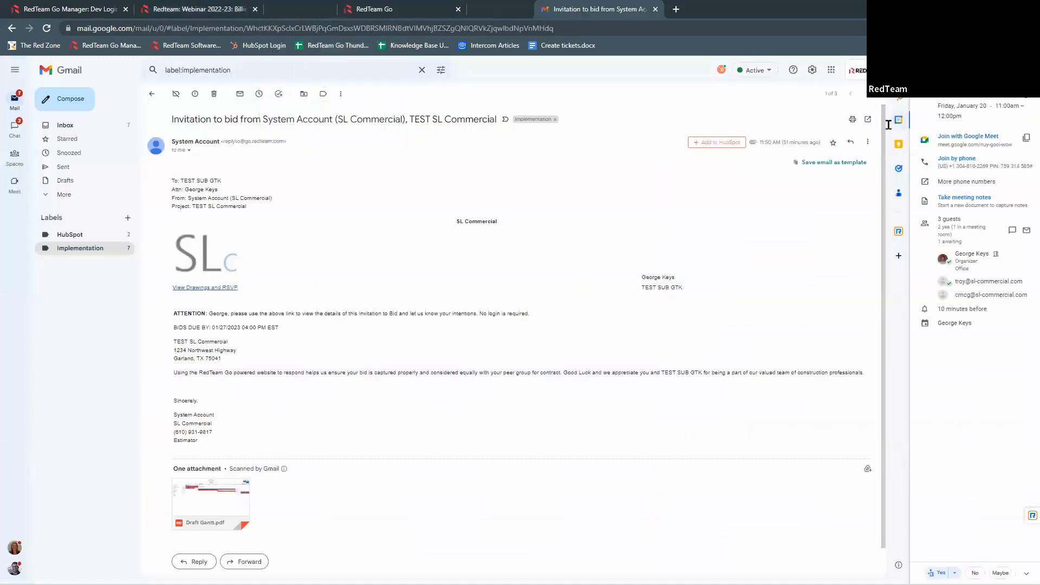
{"action": "key", "text": "ctrl+w"}
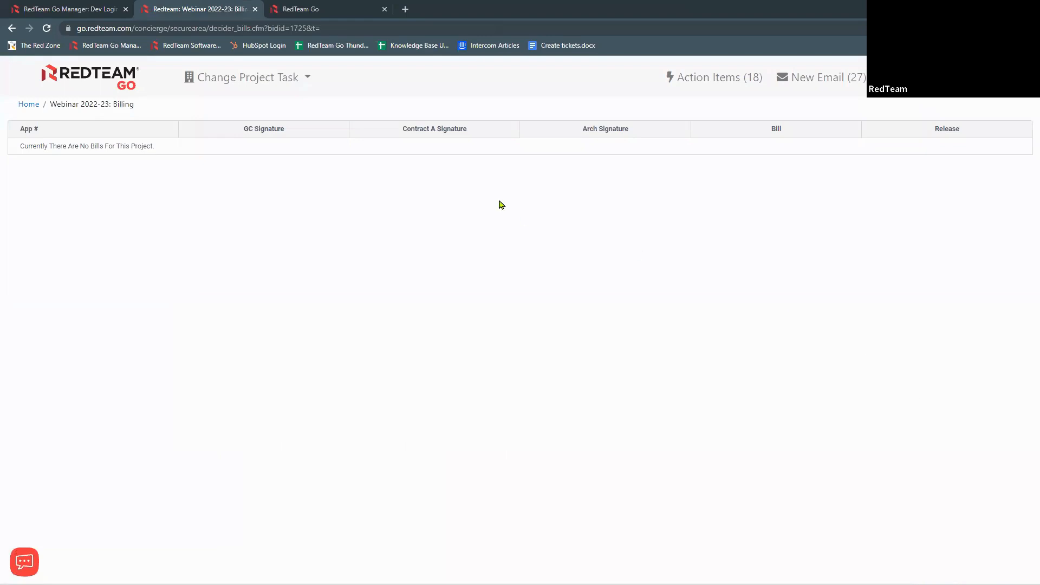
{"action": "left_click", "coordinate": [255, 9]}
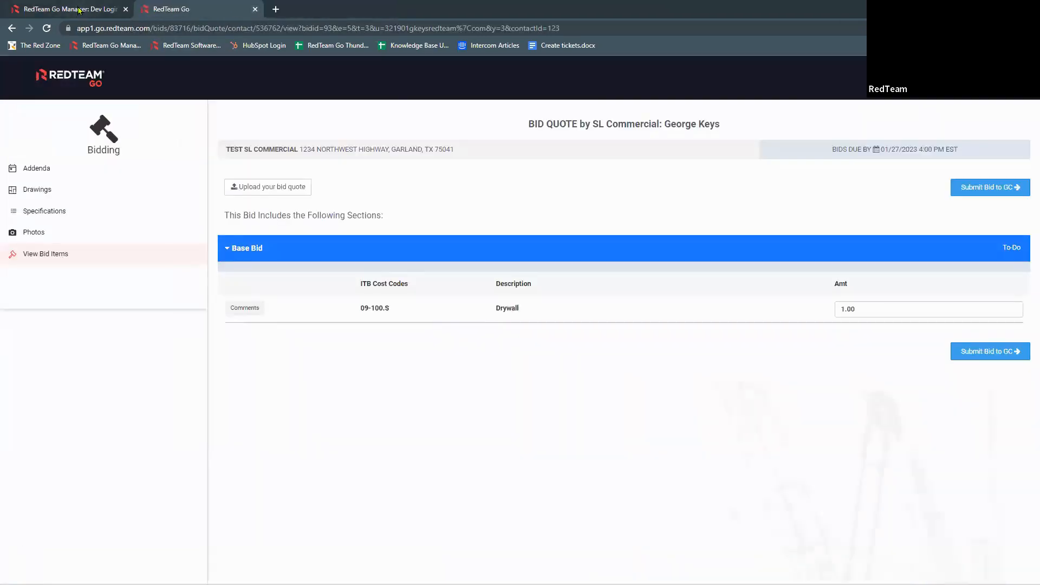
{"action": "left_click", "coordinate": [78, 10]}
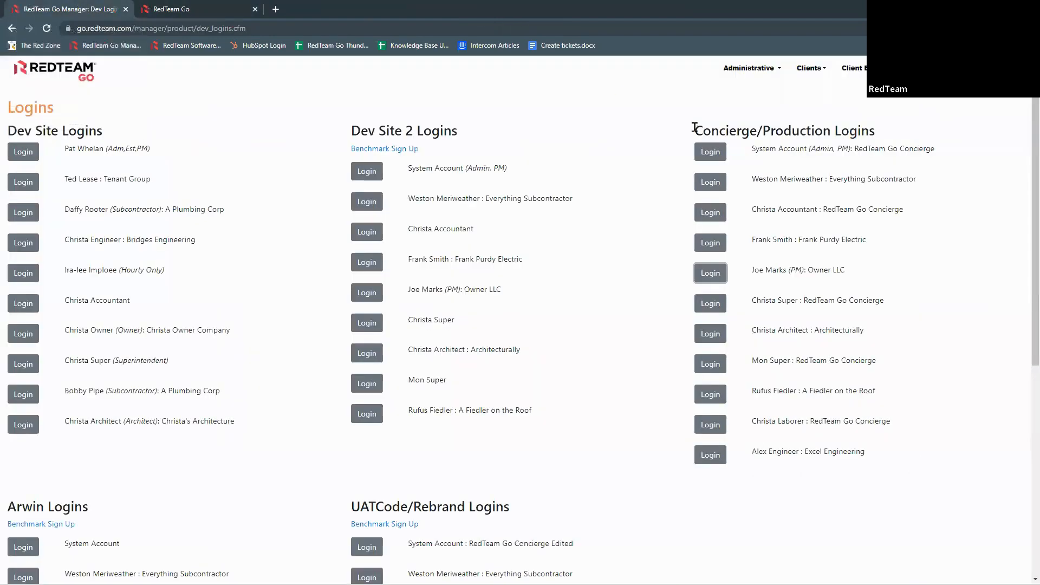
{"action": "left_click", "coordinate": [709, 152]}
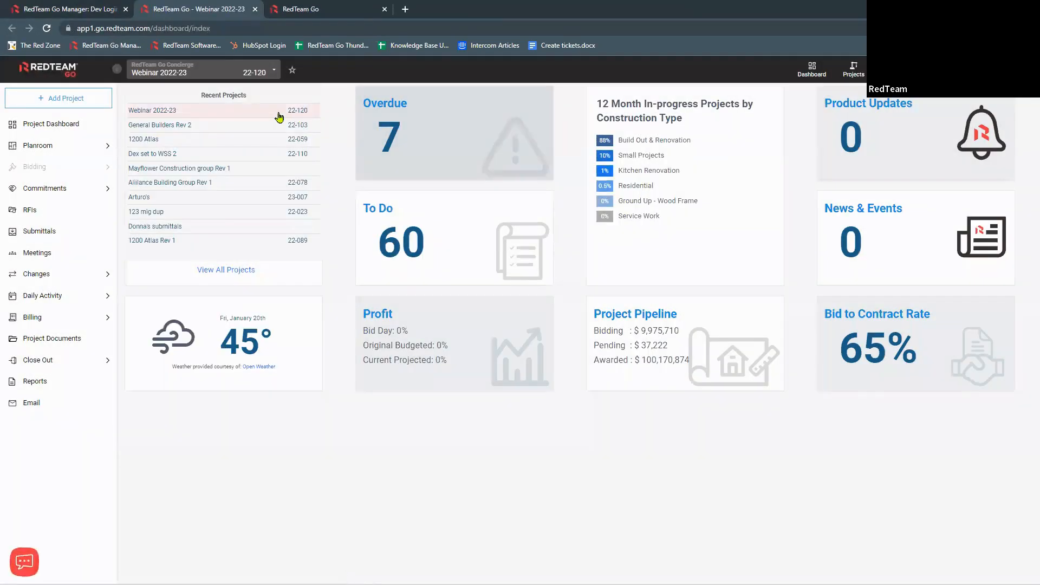
{"action": "left_click", "coordinate": [279, 117]}
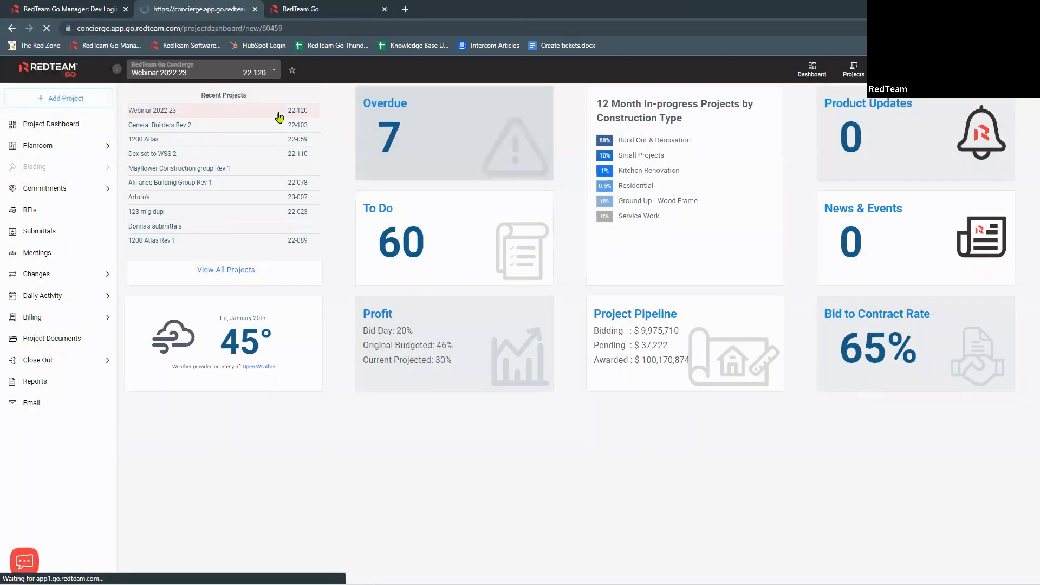
Step: Check the project's owner/client contacts and the row options for application 1 in the Owner A bill list
{"action": "scroll", "coordinate": [650, 480], "scroll_direction": "down", "scroll_amount": 1}
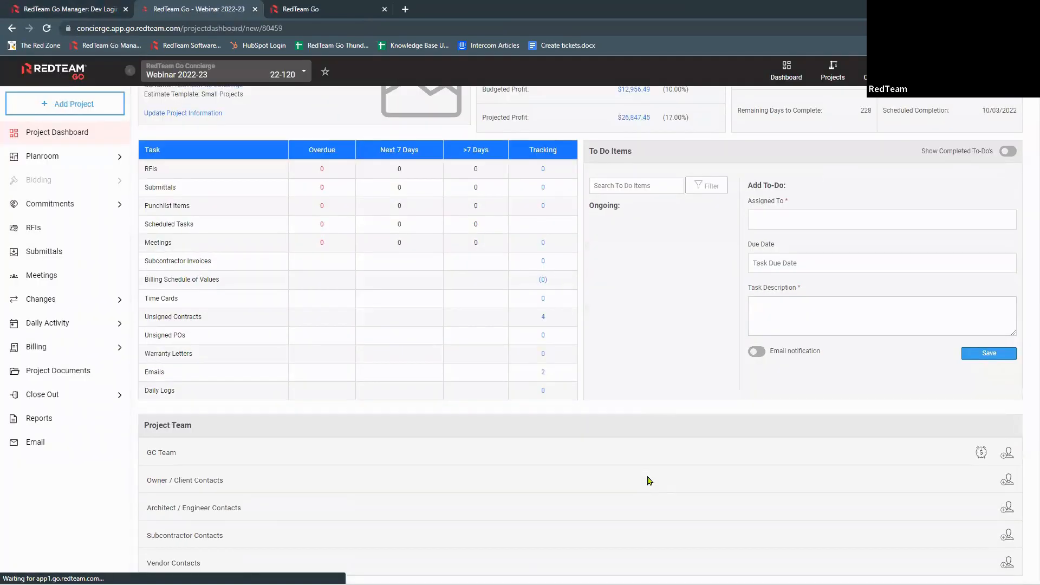
{"action": "left_click", "coordinate": [407, 485]}
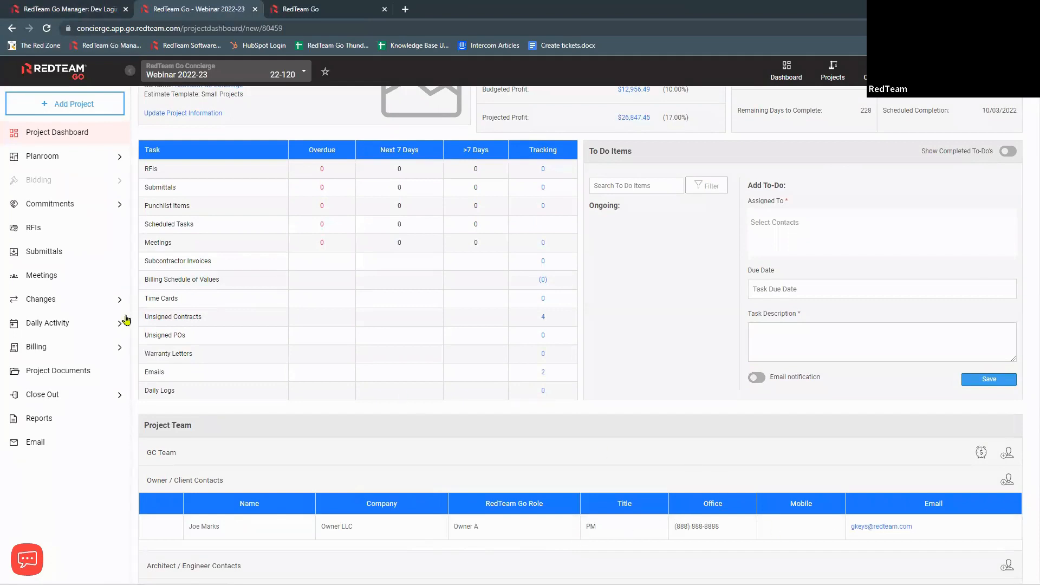
{"action": "left_click", "coordinate": [86, 348]}
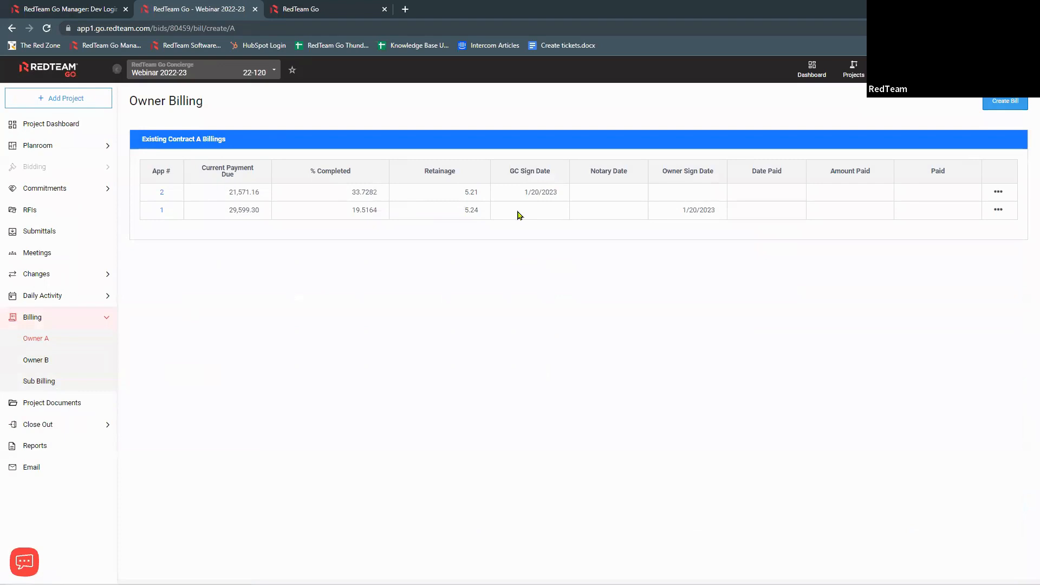
{"action": "left_click", "coordinate": [998, 211]}
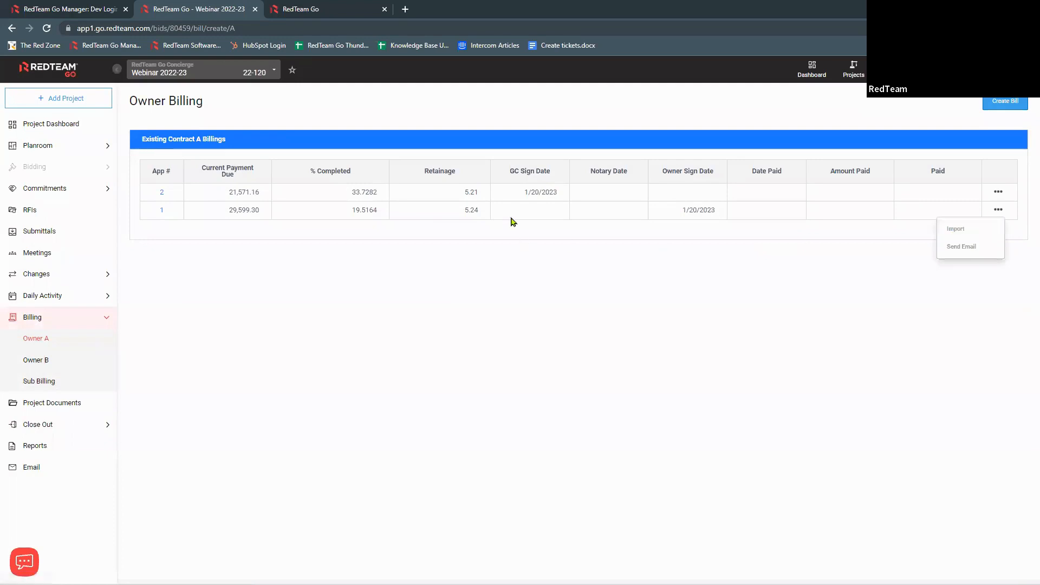
Step: Open application 1, sign it with the digital signature authorization and send the signed-bill notice to the accountant
{"action": "left_click", "coordinate": [162, 211]}
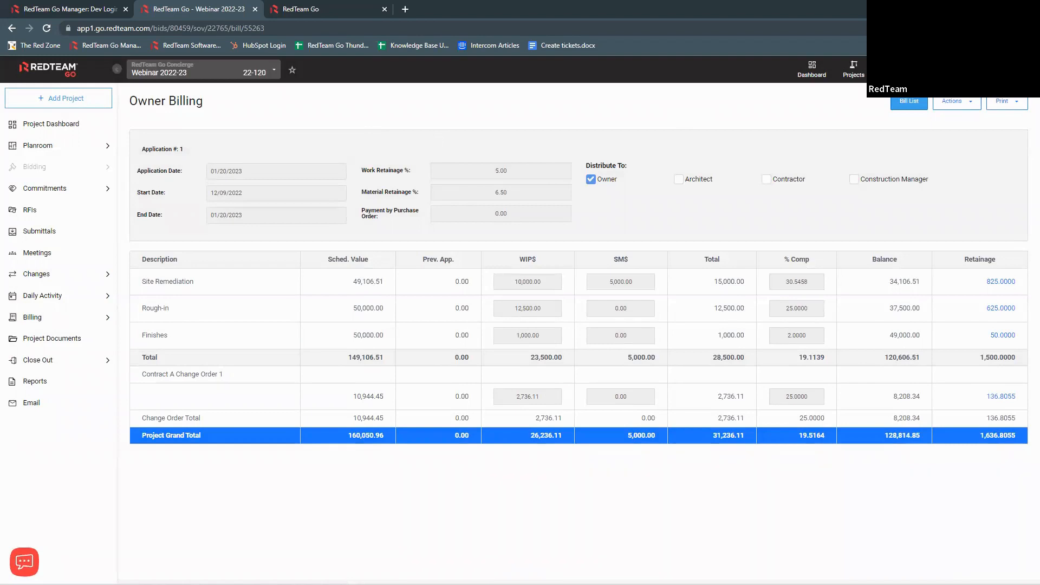
{"action": "left_click", "coordinate": [947, 103]}
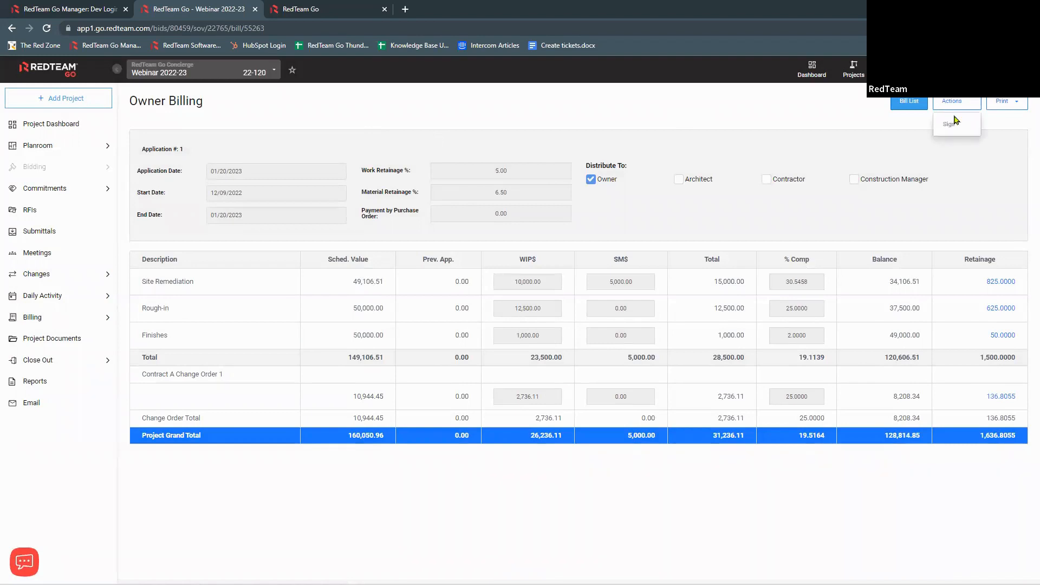
{"action": "left_click", "coordinate": [947, 128]}
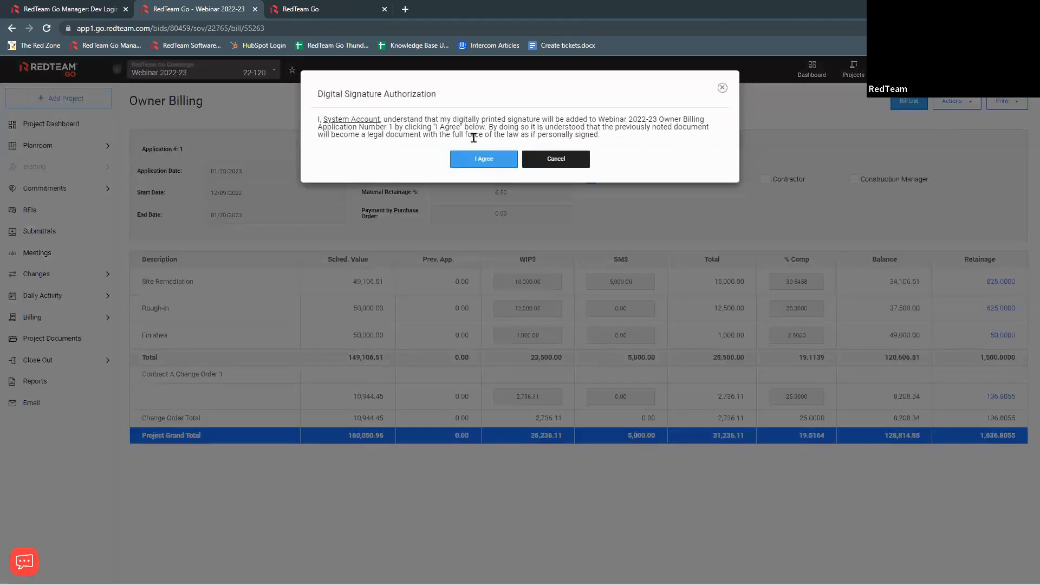
{"action": "left_click", "coordinate": [478, 159]}
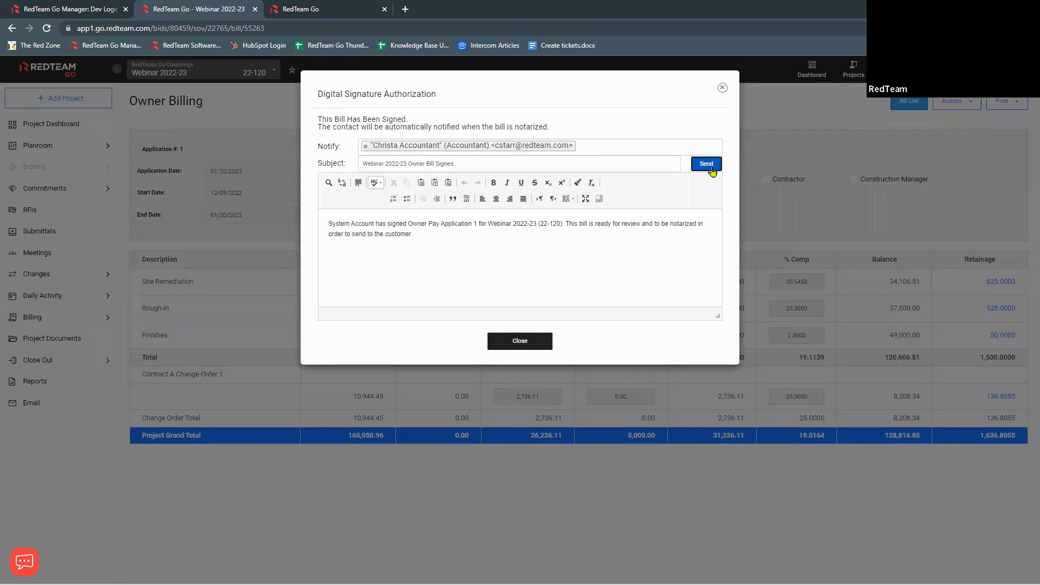
{"action": "left_click", "coordinate": [711, 168]}
{"action": "left_click", "coordinate": [646, 87]}
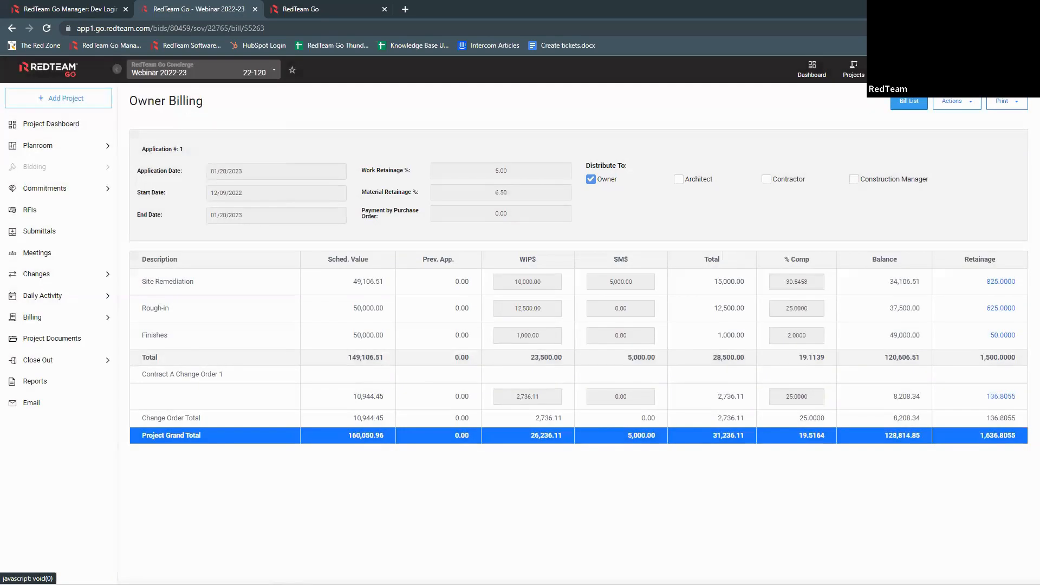
Step: Open Notary & Approvals in Accounting and view application 2 of Webinar 2022-23 for notarization
{"action": "left_click", "coordinate": [24, 560]}
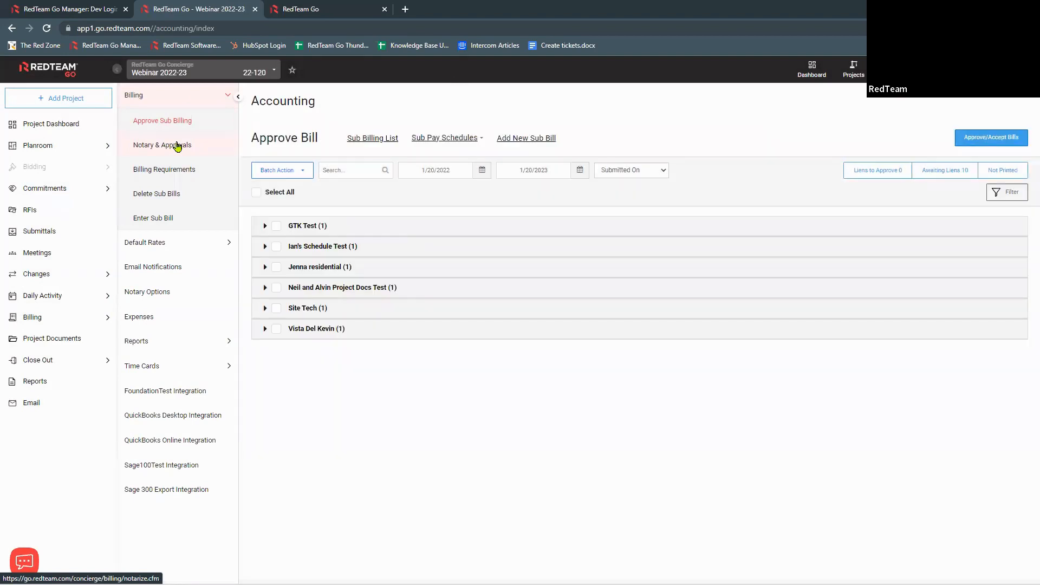
{"action": "left_click", "coordinate": [177, 145]}
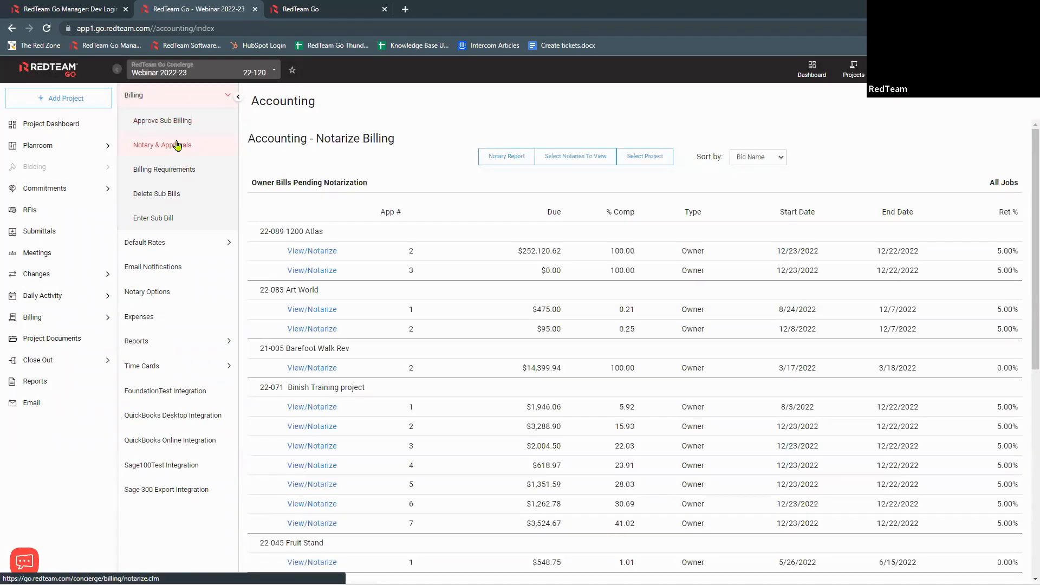
{"action": "scroll", "coordinate": [368, 262], "scroll_direction": "down", "scroll_amount": 7}
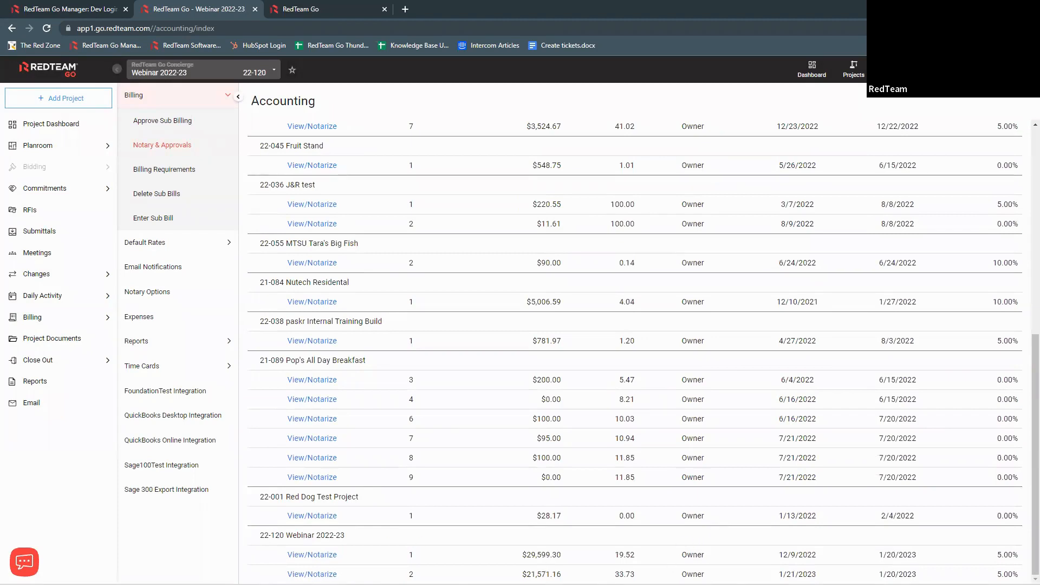
{"action": "left_click", "coordinate": [289, 573]}
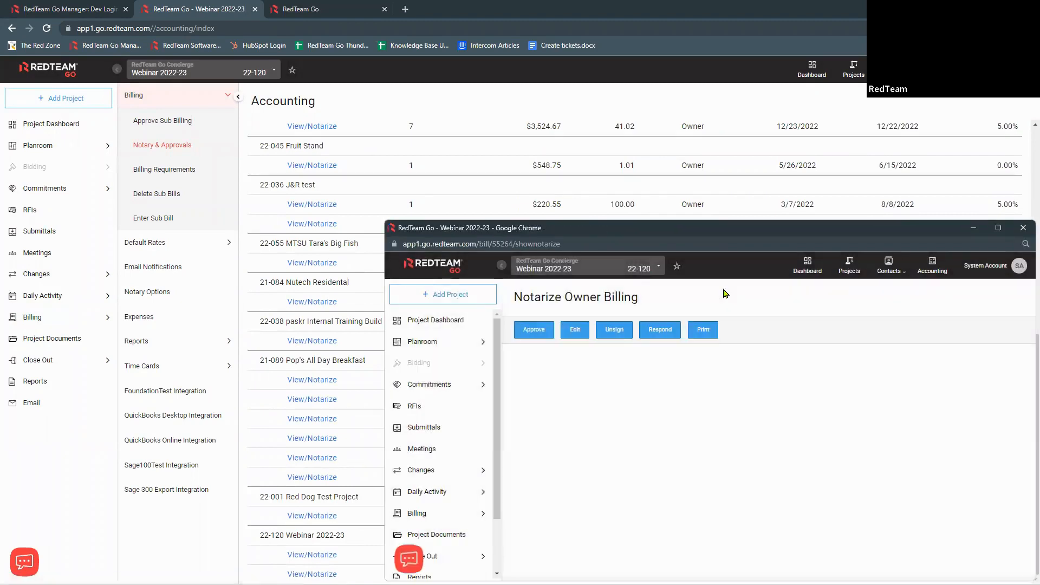
Step: Review the printed payment request for application 2 and approve the bill with the digital signature authorization, notifying the Owner LLC contact
{"action": "left_click", "coordinate": [999, 227]}
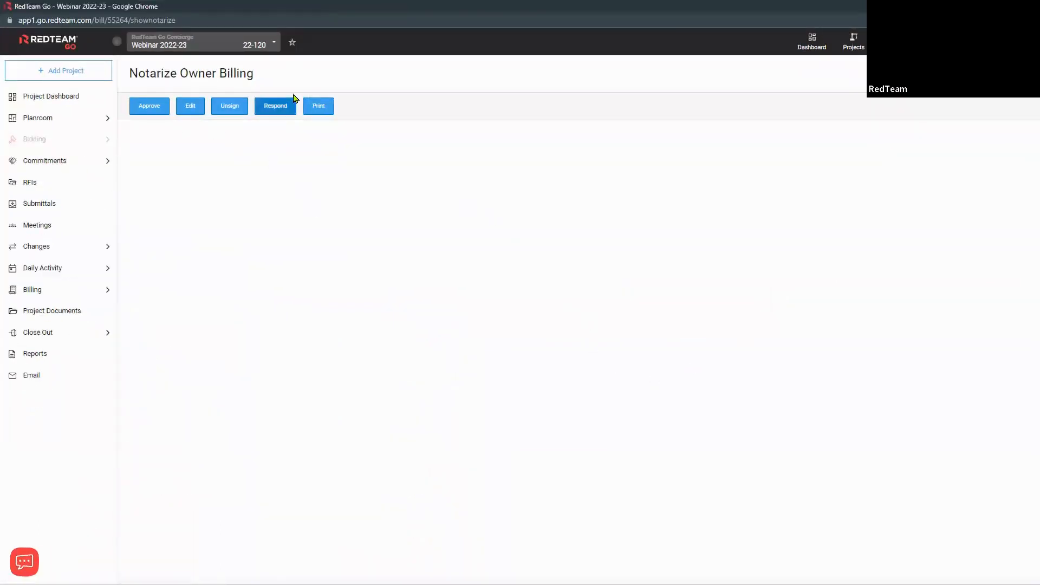
{"action": "left_click", "coordinate": [321, 107]}
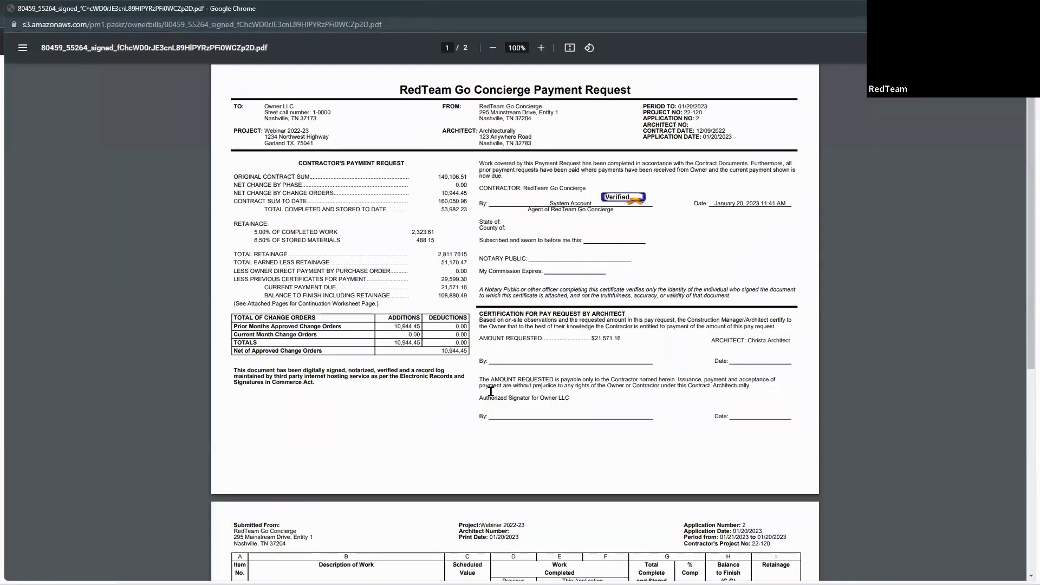
{"action": "scroll", "coordinate": [491, 391], "scroll_direction": "down", "scroll_amount": 6}
{"action": "scroll", "coordinate": [491, 391], "scroll_direction": "up", "scroll_amount": 6}
{"action": "key", "text": "ctrl+w"}
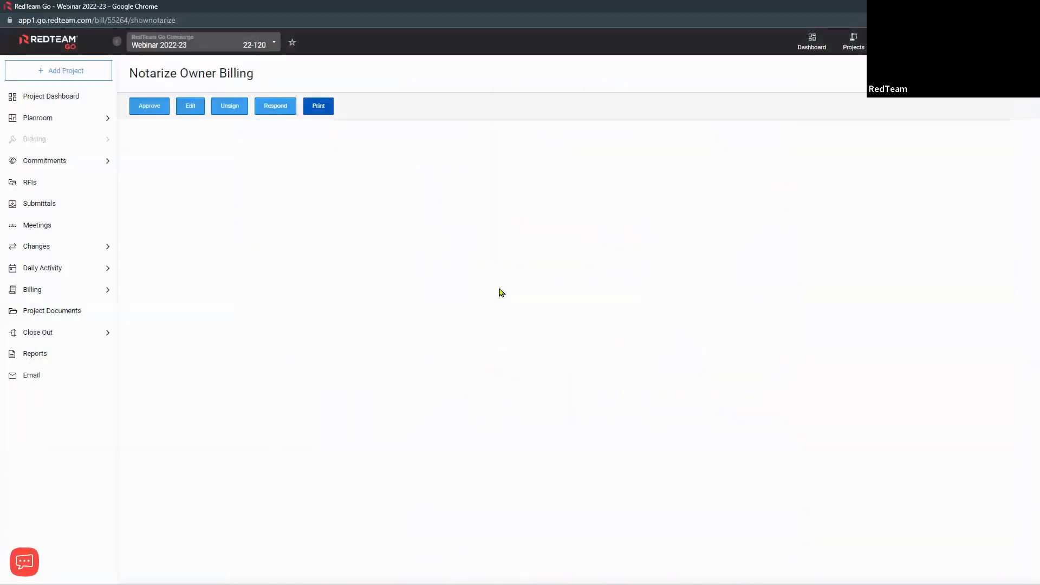
{"action": "left_click", "coordinate": [150, 106]}
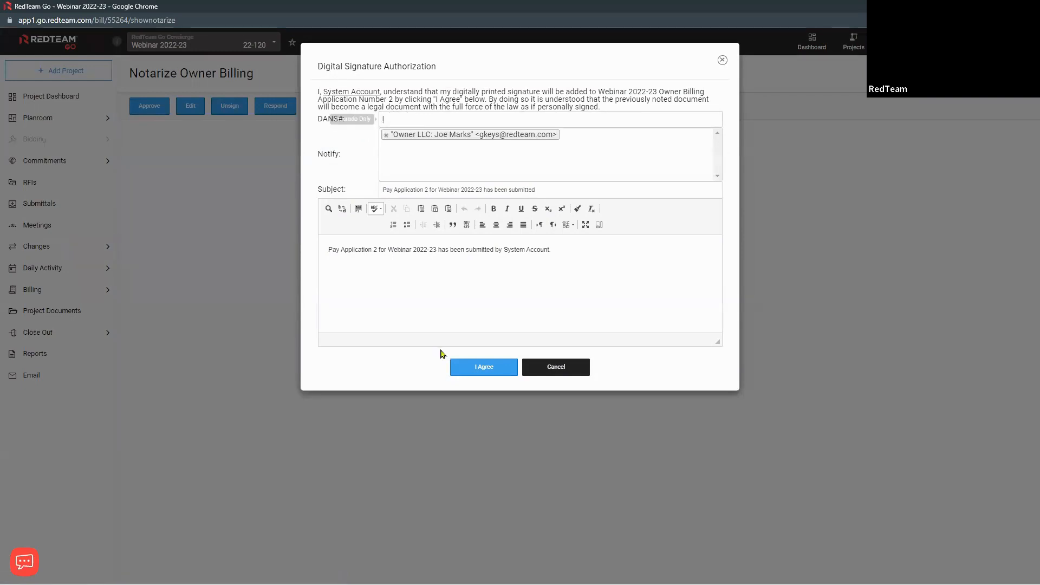
{"action": "left_click", "coordinate": [489, 368]}
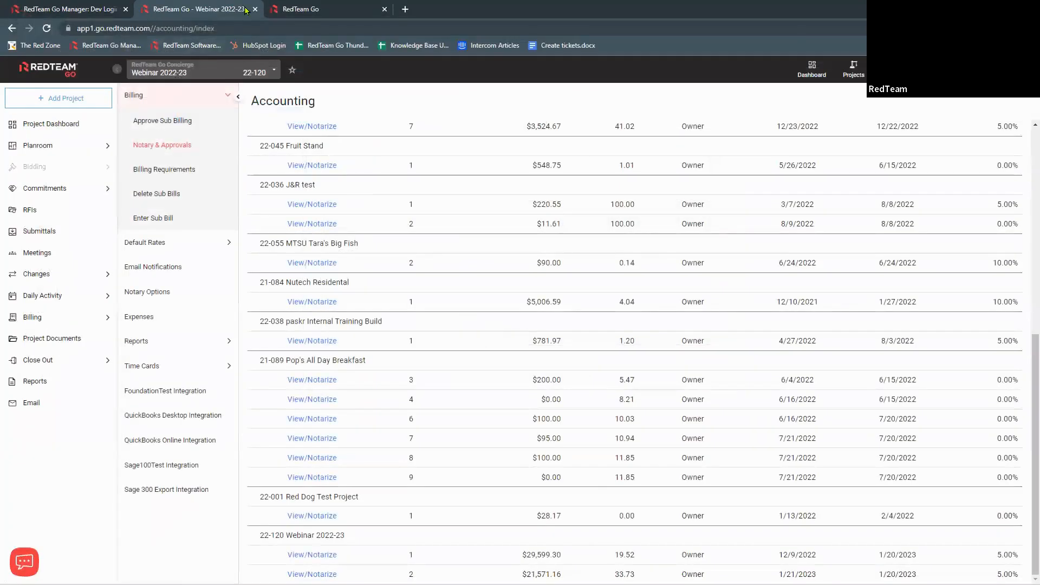
Step: View the signed payment request for application 1 of Webinar 2022-23 from the notarization list, and close it
{"action": "left_click", "coordinate": [328, 556]}
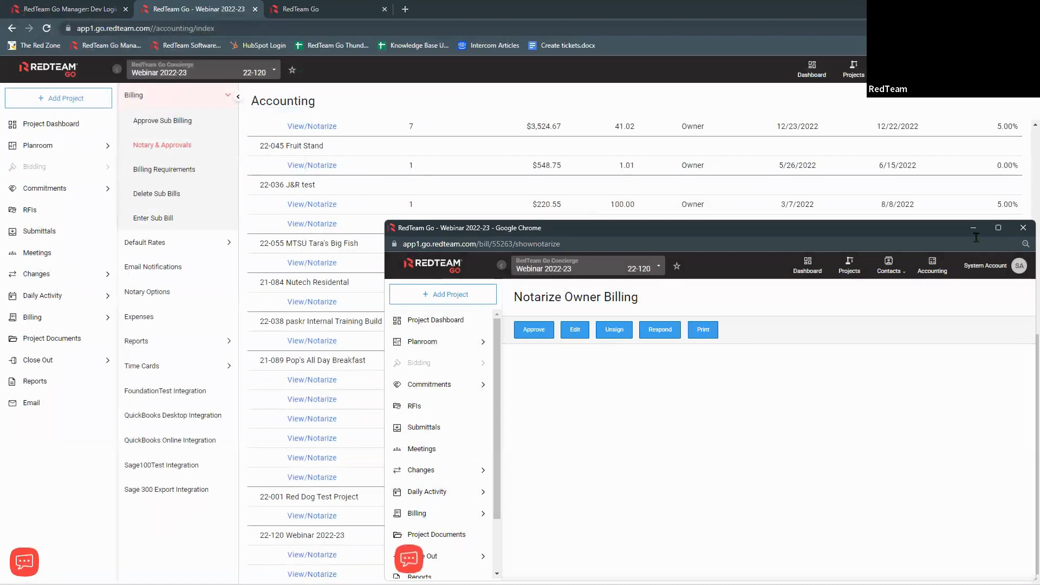
{"action": "left_click", "coordinate": [703, 330]}
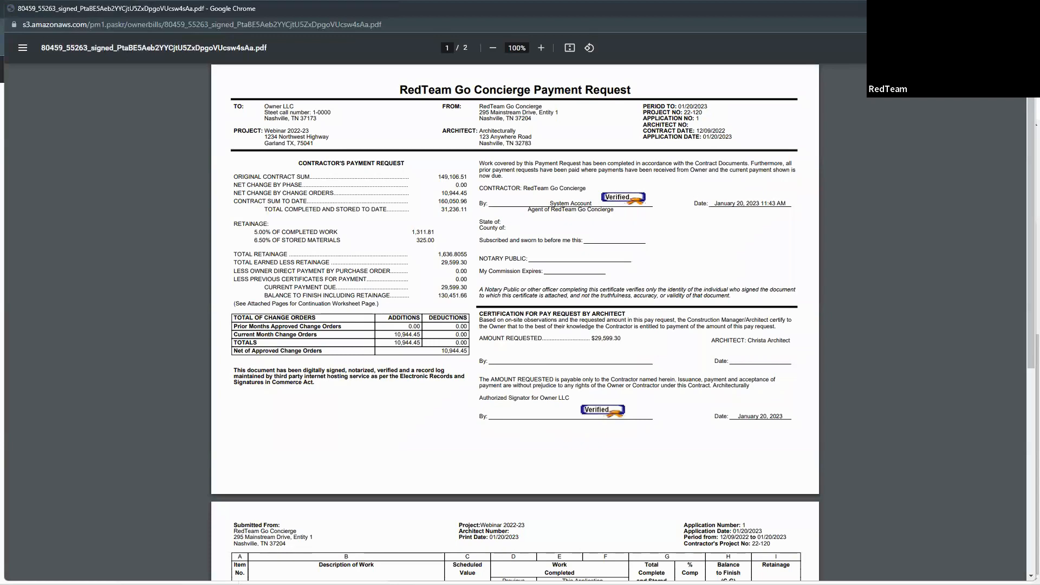
{"action": "left_click", "coordinate": [1023, 9]}
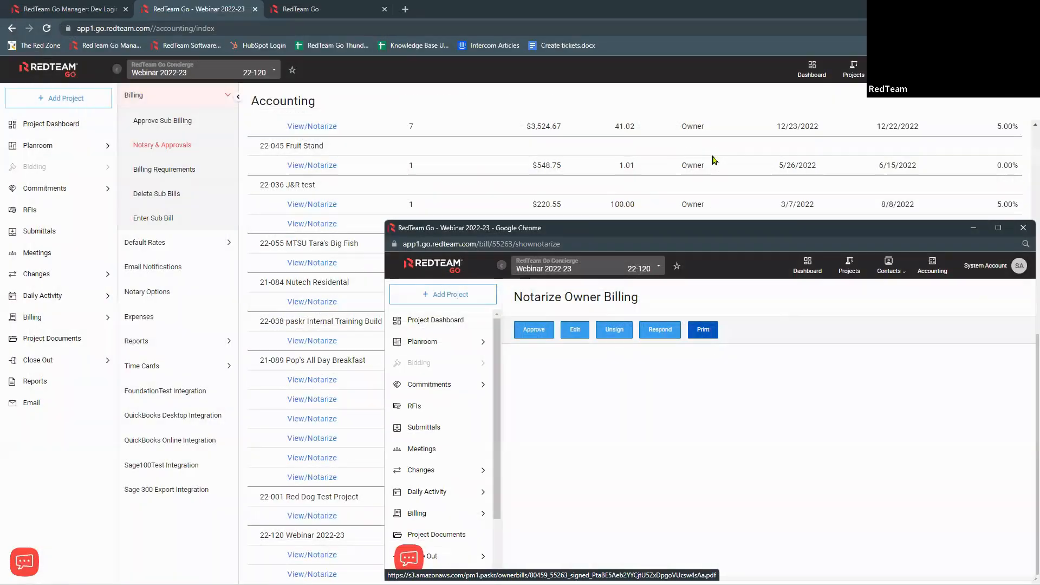
{"action": "left_click", "coordinate": [1024, 228]}
Step: Close the accounting page, log in with the Concierge Owner LLC account, skip the account merge and open billing for Webinar 2022-23
{"action": "left_click", "coordinate": [256, 10]}
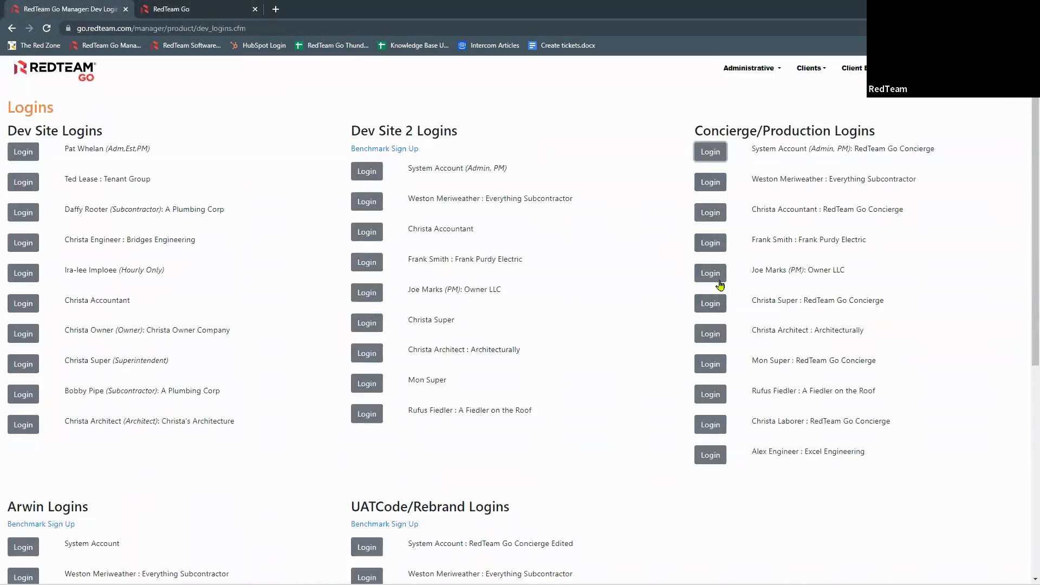
{"action": "left_click", "coordinate": [710, 274]}
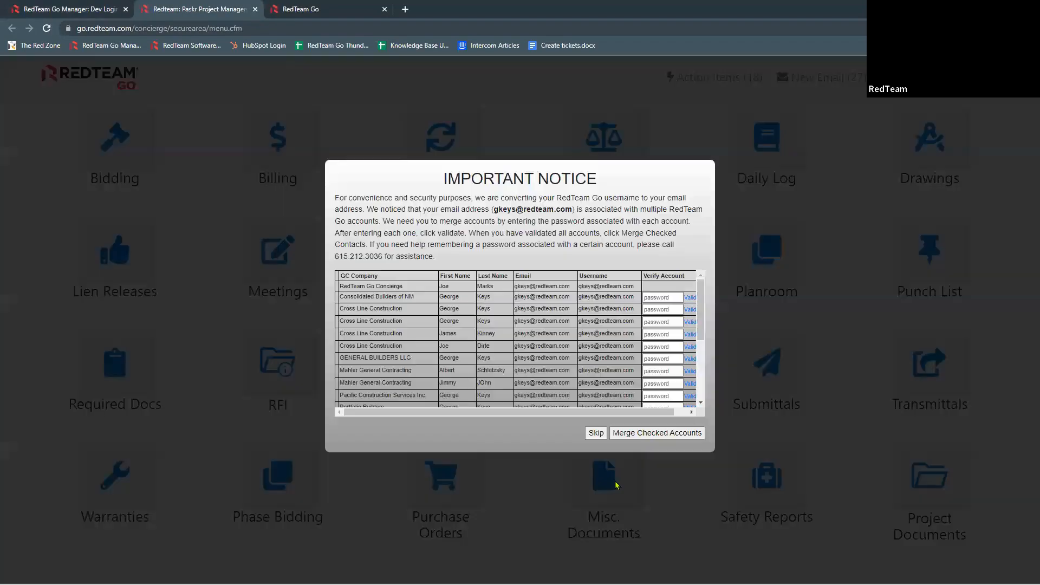
{"action": "left_click", "coordinate": [595, 433]}
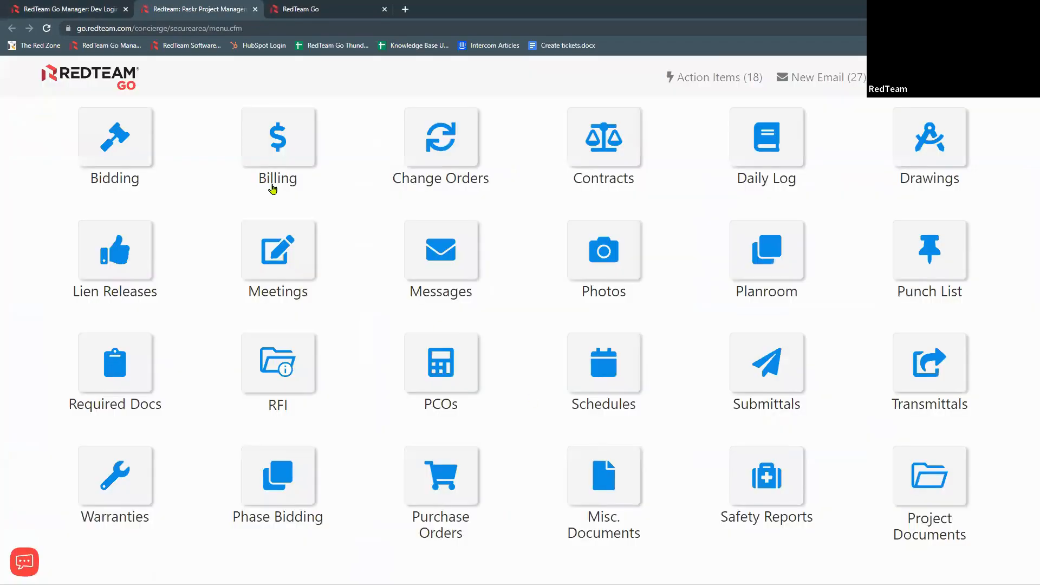
{"action": "left_click", "coordinate": [277, 151]}
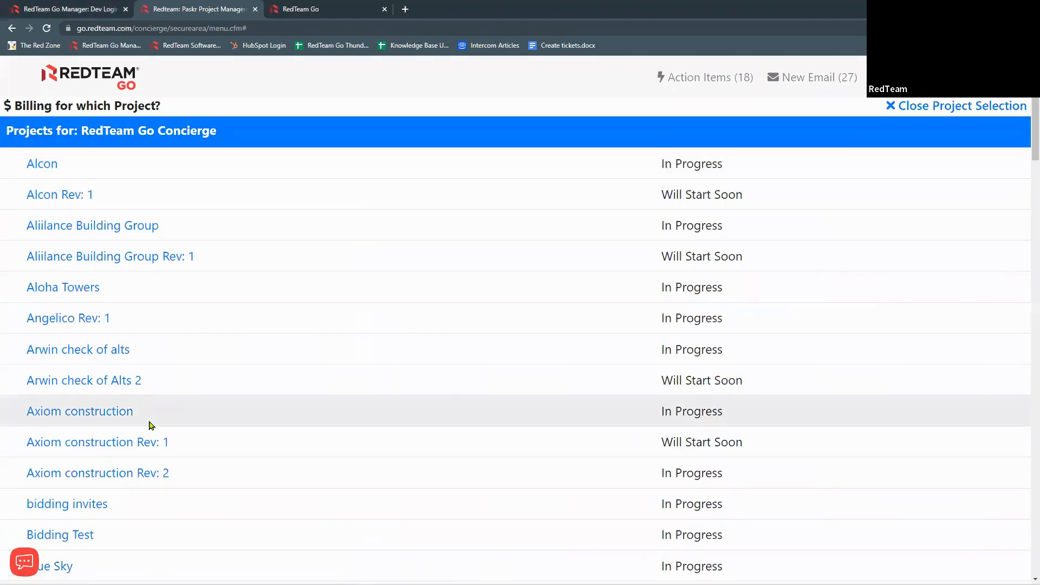
{"action": "scroll", "coordinate": [148, 424], "scroll_direction": "down", "scroll_amount": 20}
{"action": "left_click", "coordinate": [81, 566]}
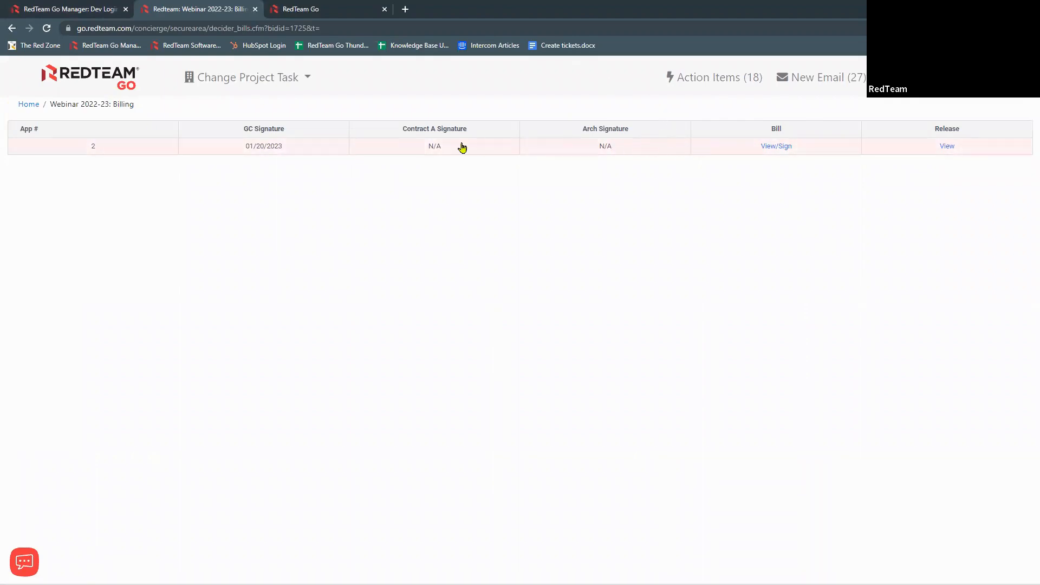
Step: View the lien release for application 2 and return to the project's billing list
{"action": "left_click", "coordinate": [943, 147]}
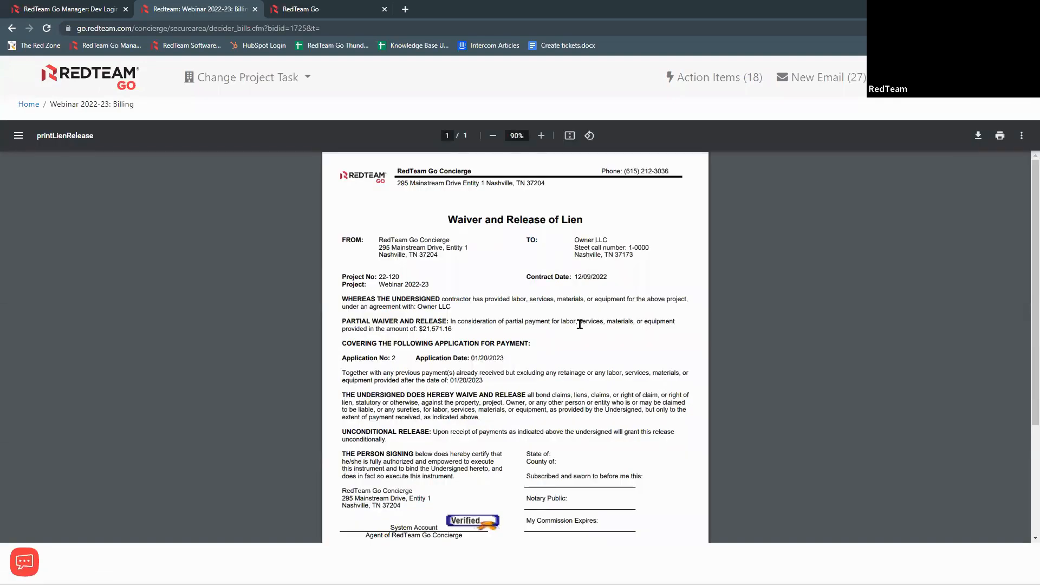
{"action": "scroll", "coordinate": [580, 324], "scroll_direction": "down", "scroll_amount": 3}
{"action": "scroll", "coordinate": [580, 324], "scroll_direction": "up", "scroll_amount": 3}
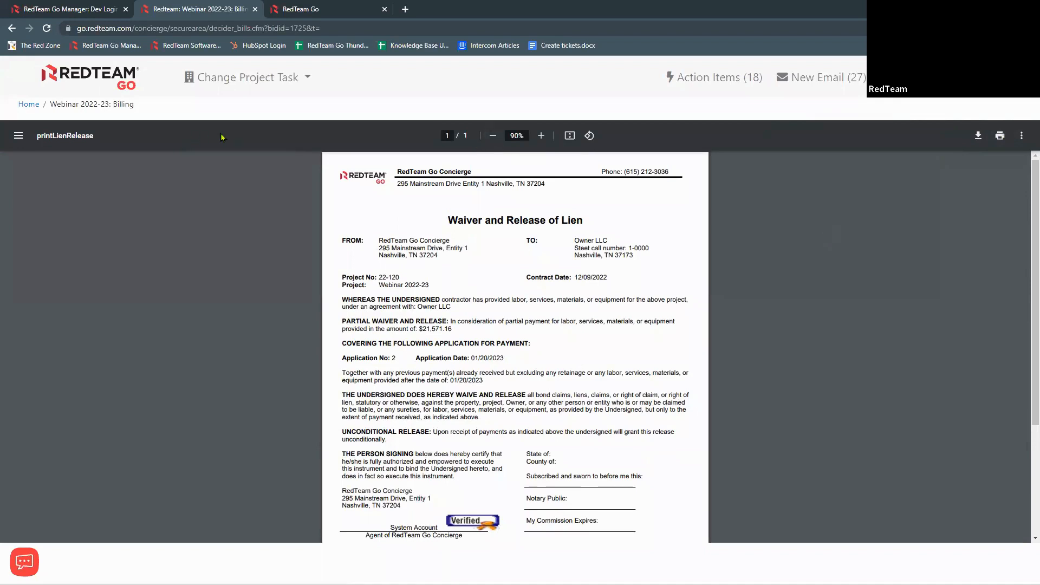
{"action": "left_click", "coordinate": [227, 79]}
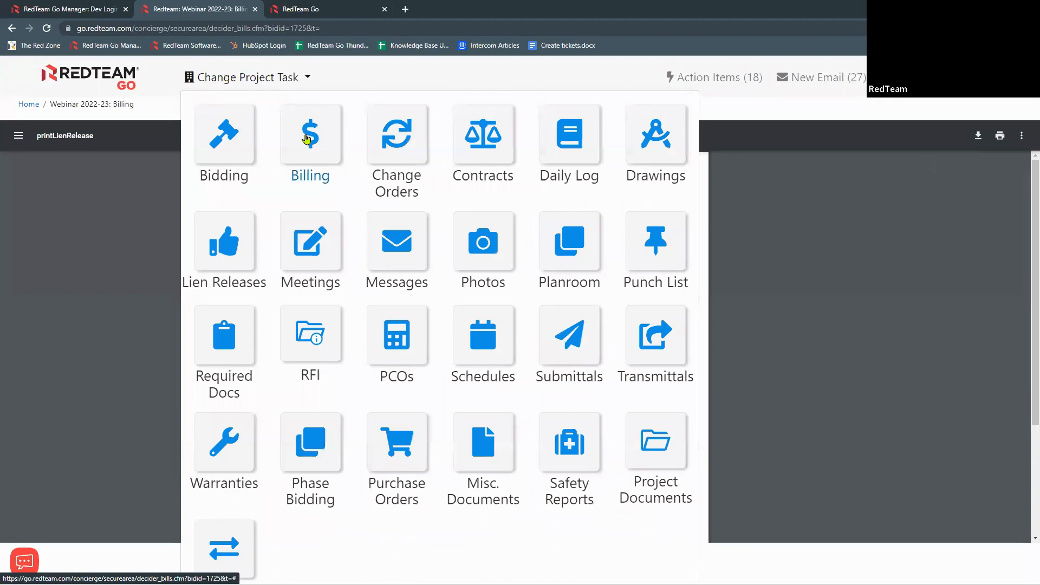
{"action": "left_click", "coordinate": [306, 142]}
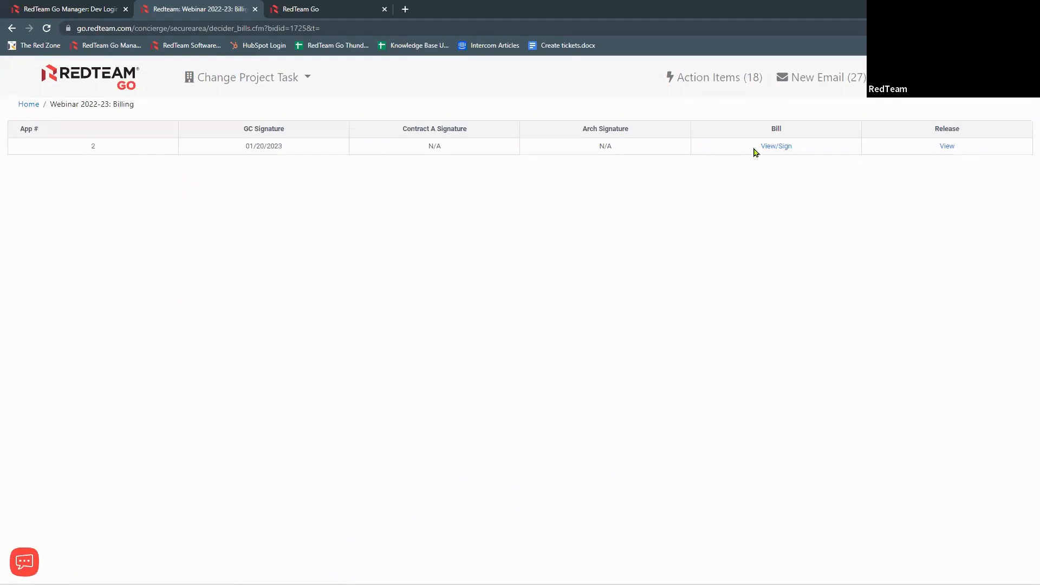
Step: Review the application 2 bill as the owner, approve it with the digital signature authorization and return to the billing list
{"action": "left_click", "coordinate": [775, 149]}
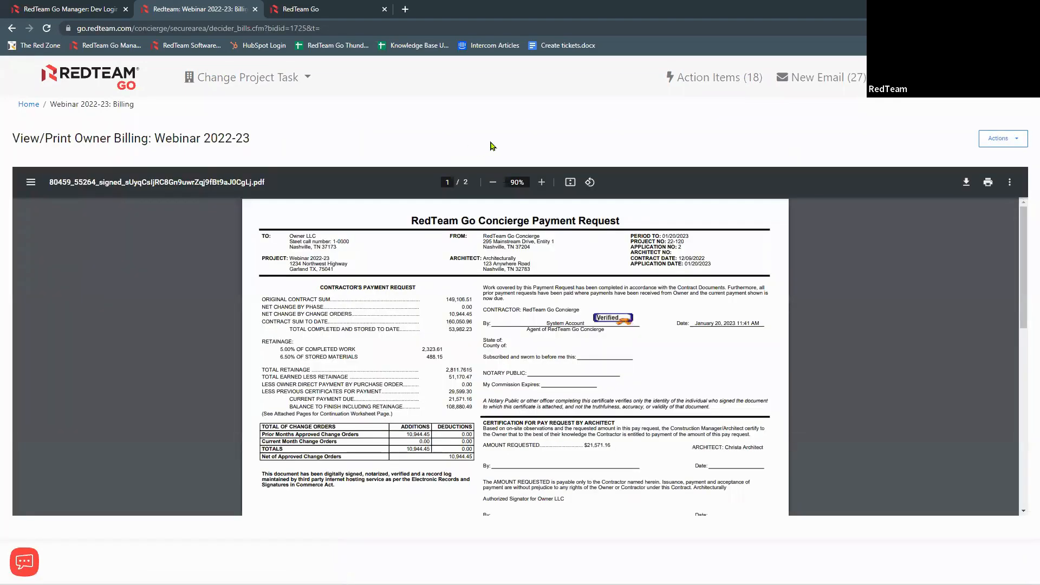
{"action": "scroll", "coordinate": [643, 328], "scroll_direction": "down", "scroll_amount": 10}
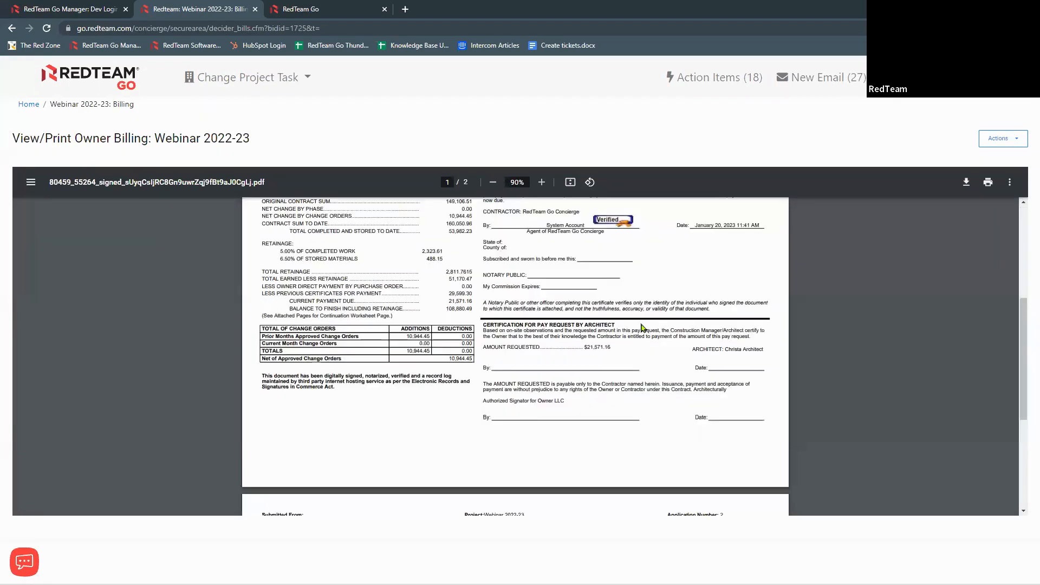
{"action": "scroll", "coordinate": [643, 328], "scroll_direction": "up", "scroll_amount": 5}
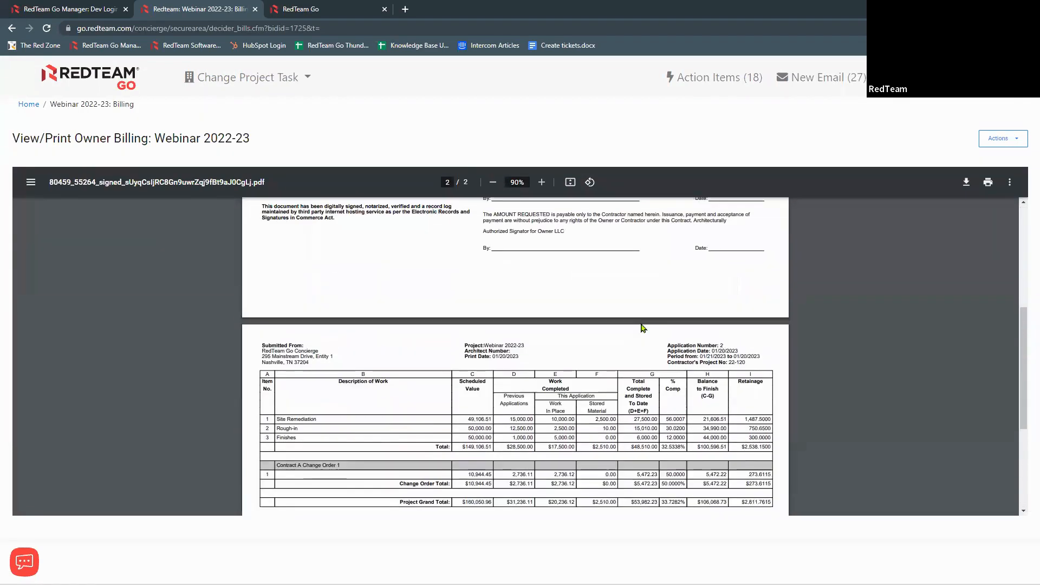
{"action": "scroll", "coordinate": [497, 347], "scroll_direction": "up", "scroll_amount": 2}
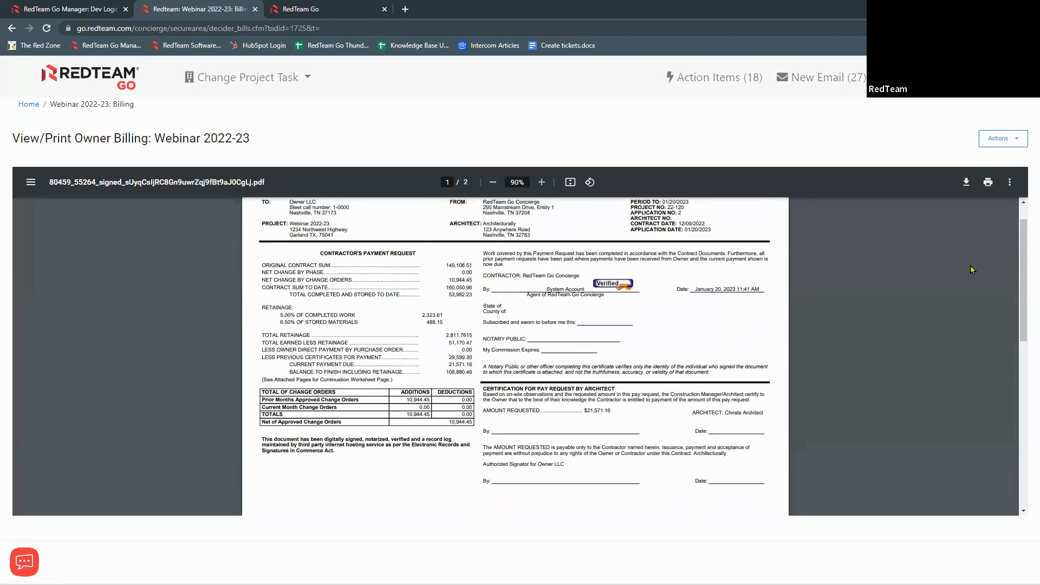
{"action": "left_click", "coordinate": [1018, 142]}
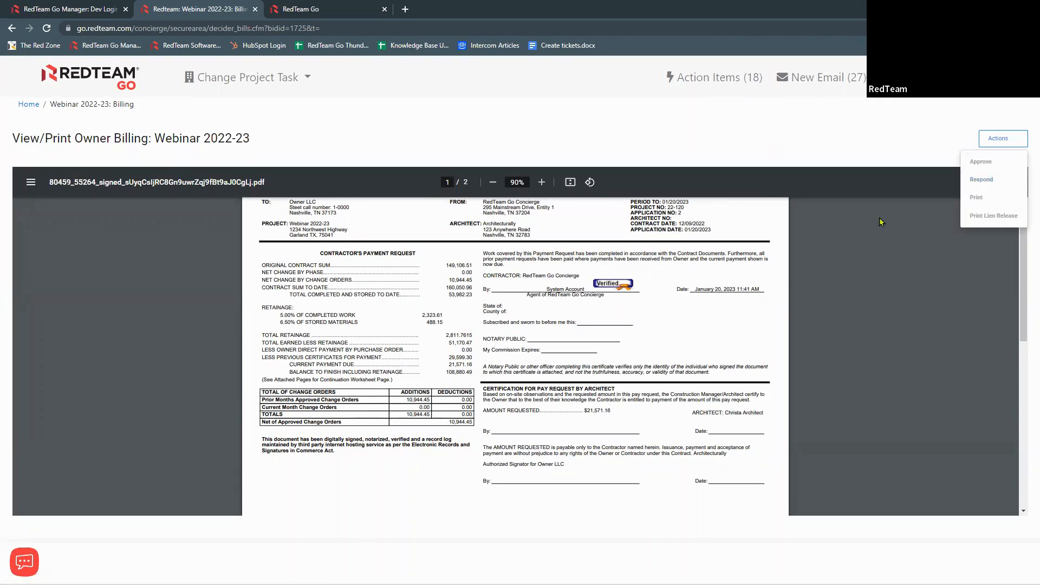
{"action": "left_click", "coordinate": [982, 162]}
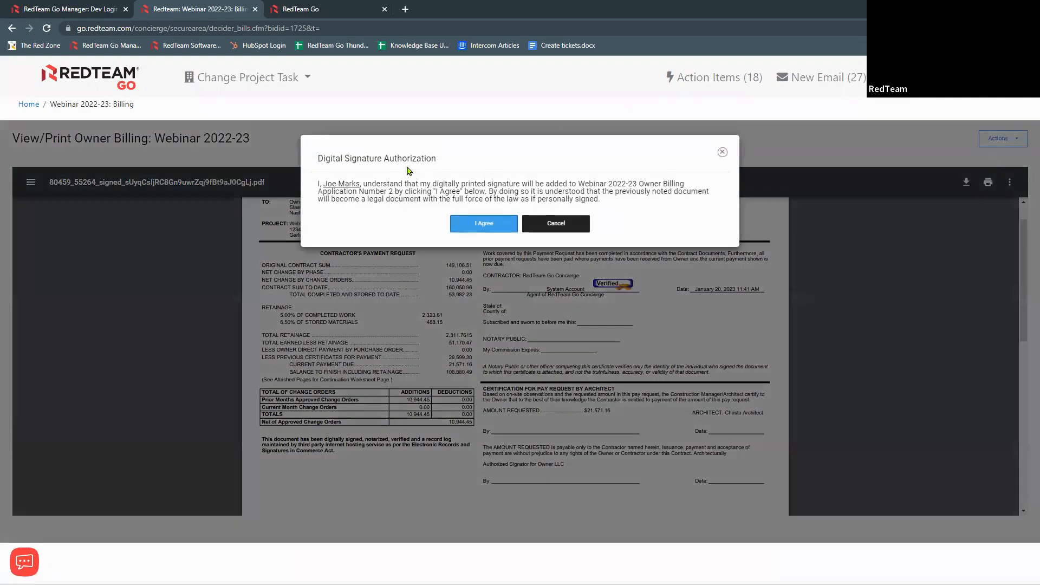
{"action": "left_click", "coordinate": [505, 228]}
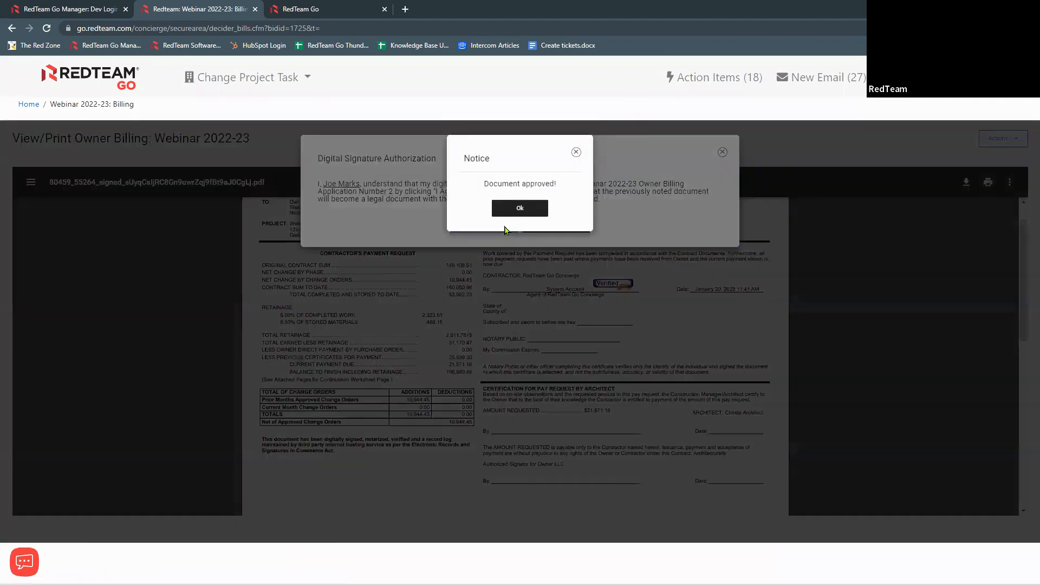
{"action": "left_click", "coordinate": [521, 209]}
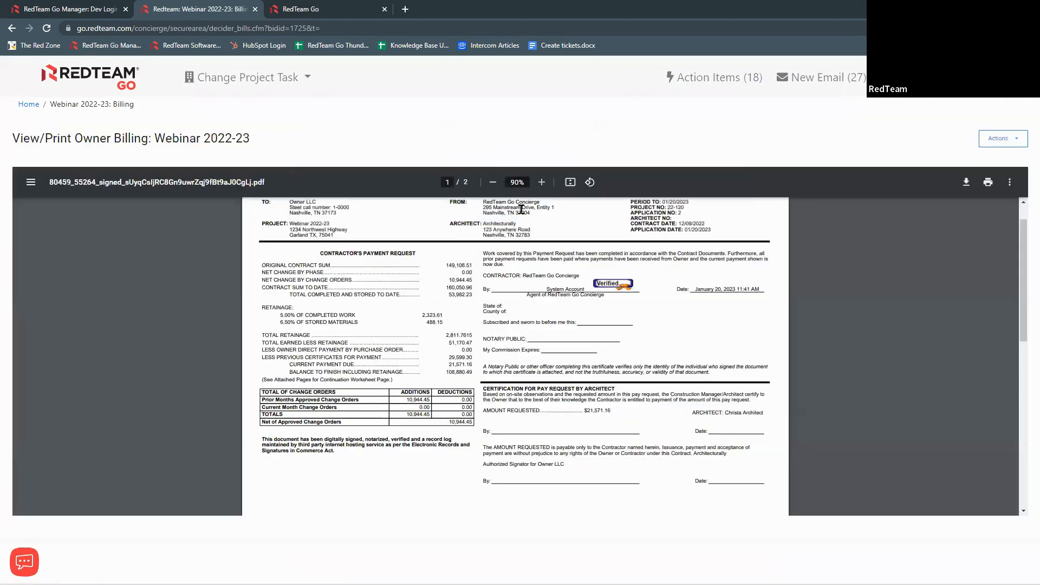
{"action": "left_click", "coordinate": [250, 83]}
{"action": "left_click", "coordinate": [313, 135]}
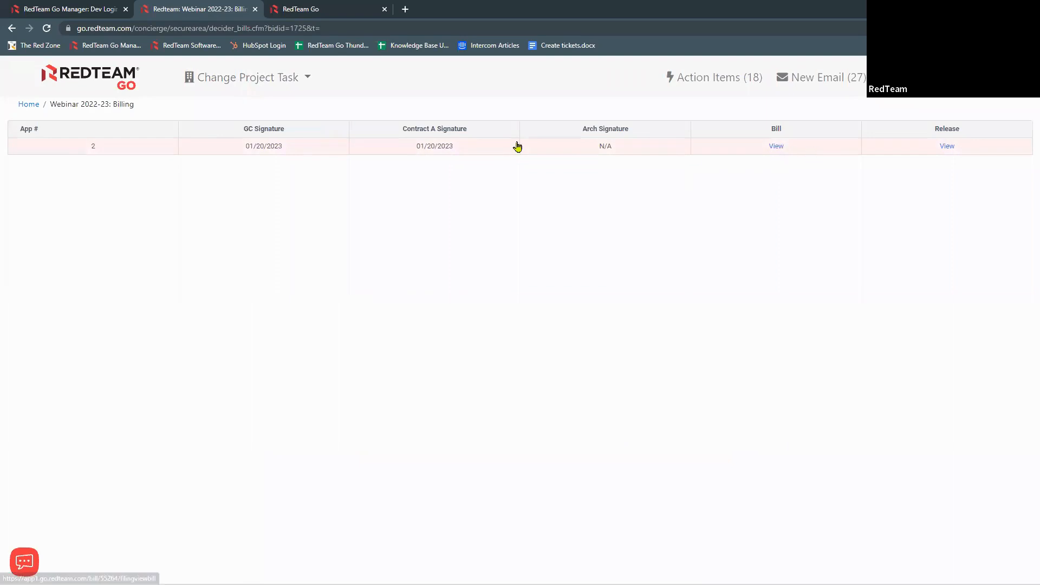
Step: Close the owner's billing page, log back in with the Concierge admin account and open Owner A billing for Webinar 2022-23
{"action": "left_click", "coordinate": [256, 10]}
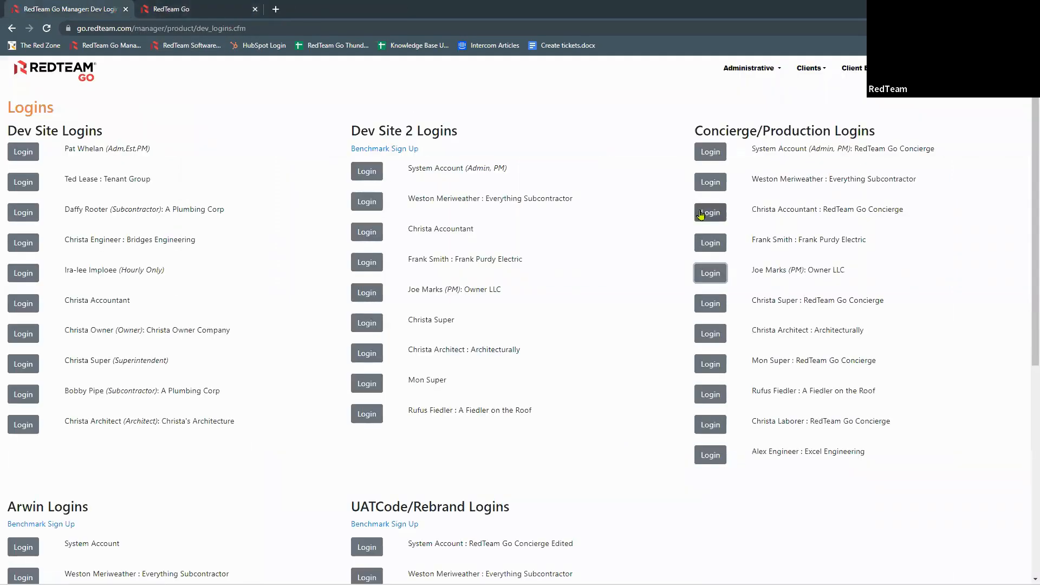
{"action": "left_click", "coordinate": [709, 152]}
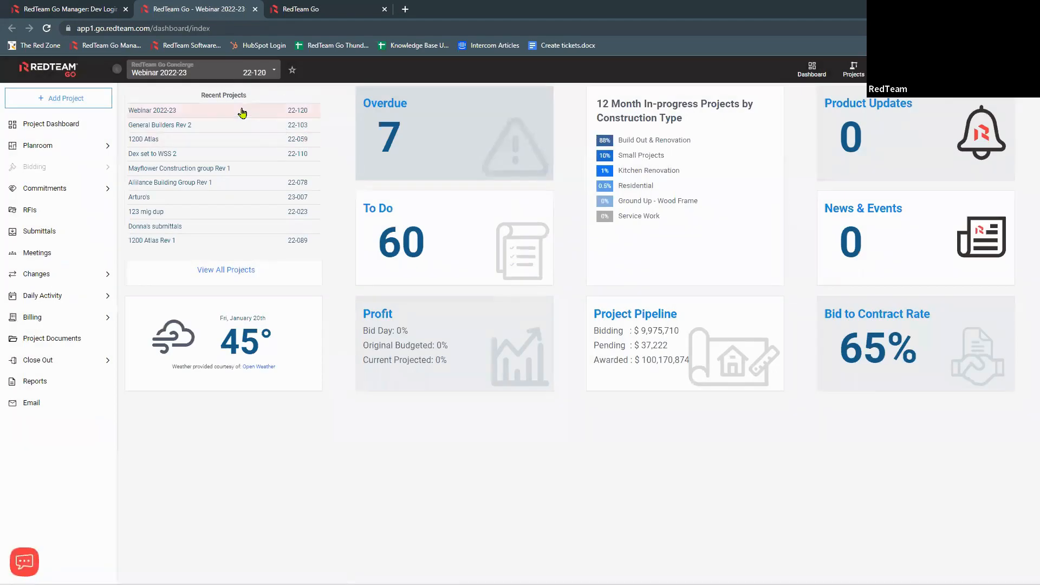
{"action": "left_click", "coordinate": [243, 113]}
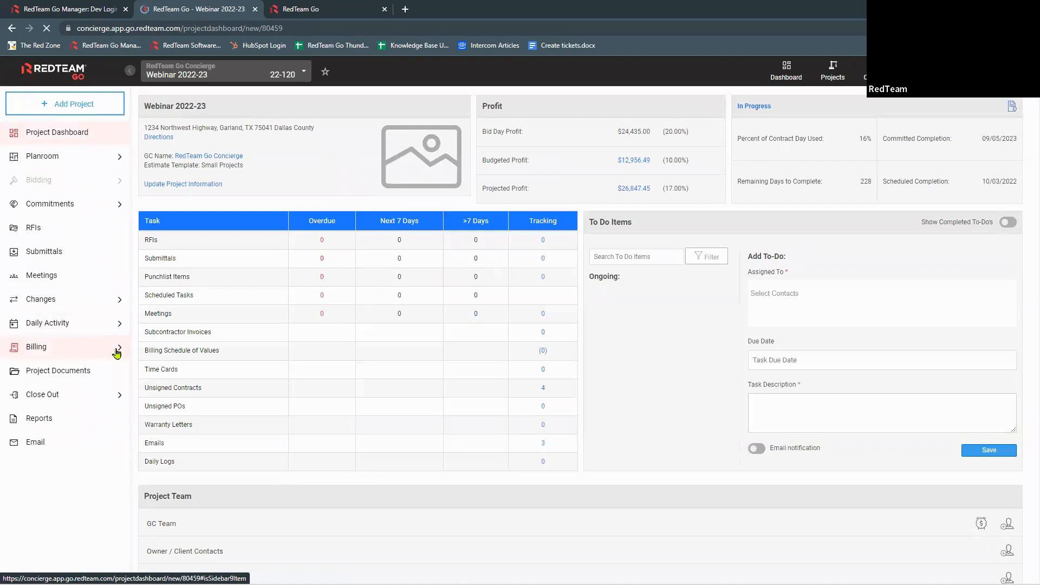
{"action": "left_click", "coordinate": [117, 353]}
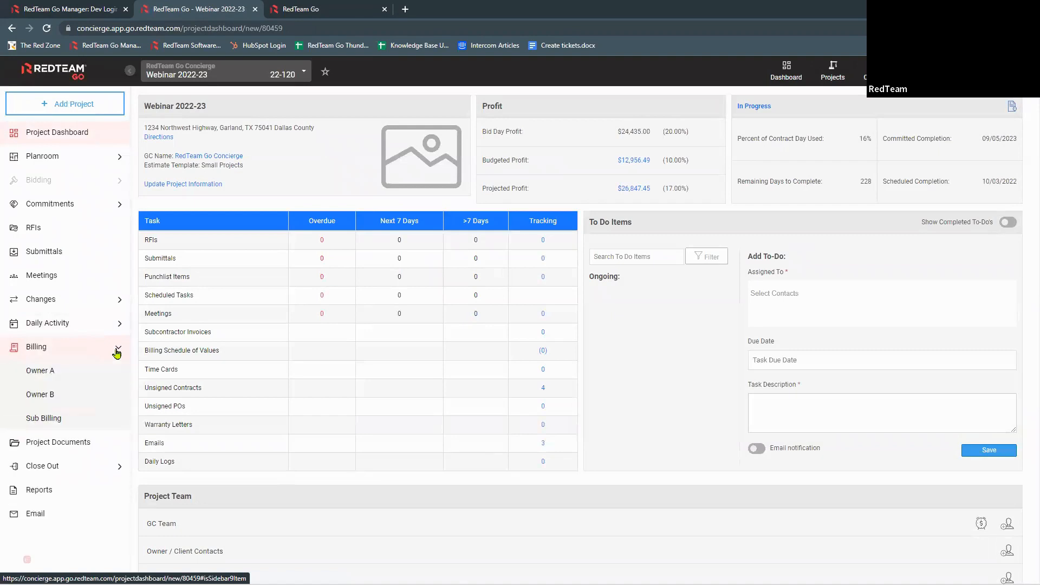
{"action": "left_click", "coordinate": [43, 371]}
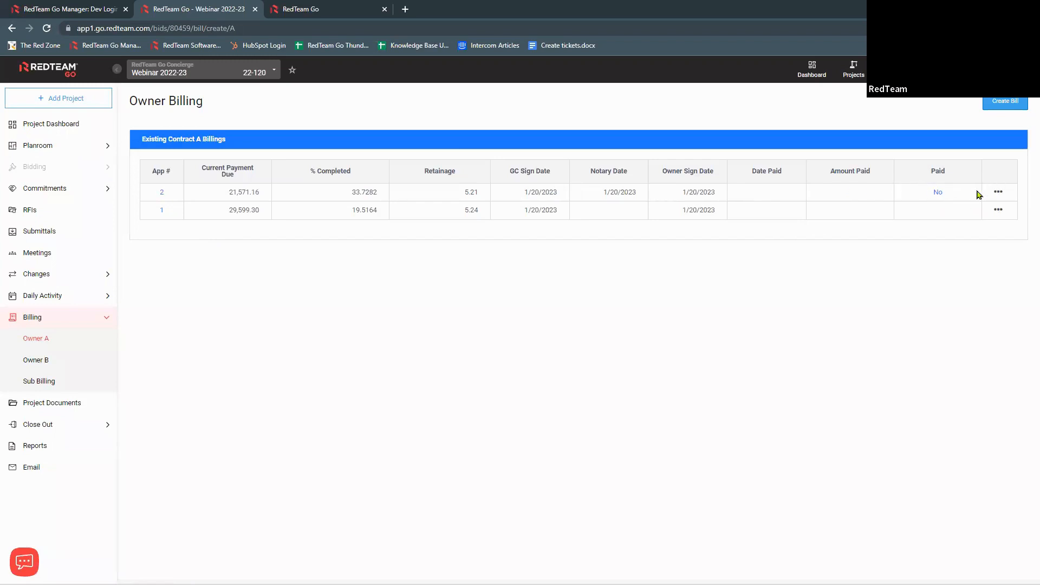
Step: Check the payment entry fields and the row options for application 2 in the Owner A bill list
{"action": "left_click", "coordinate": [938, 194]}
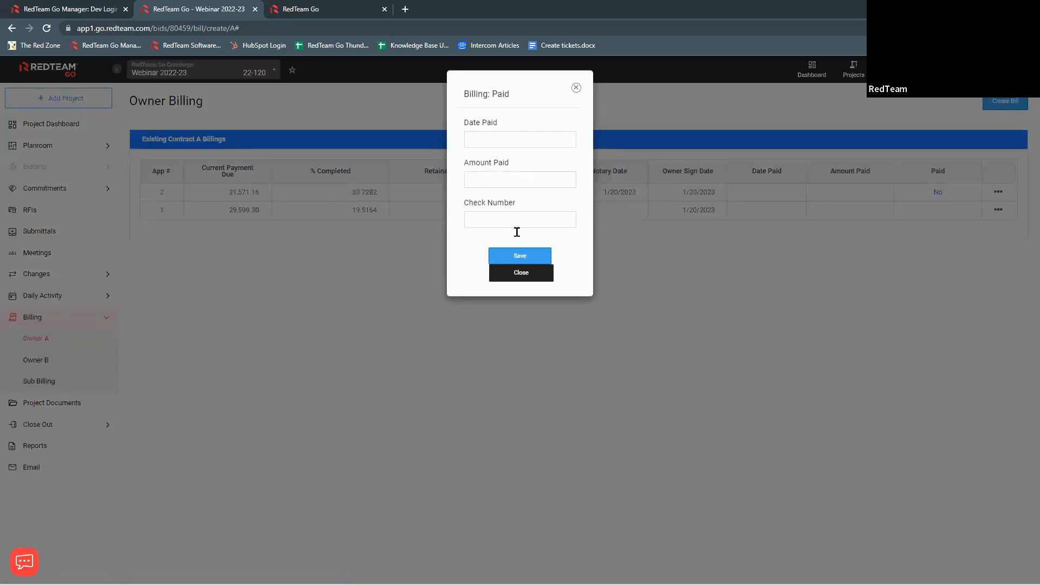
{"action": "left_click", "coordinate": [531, 277]}
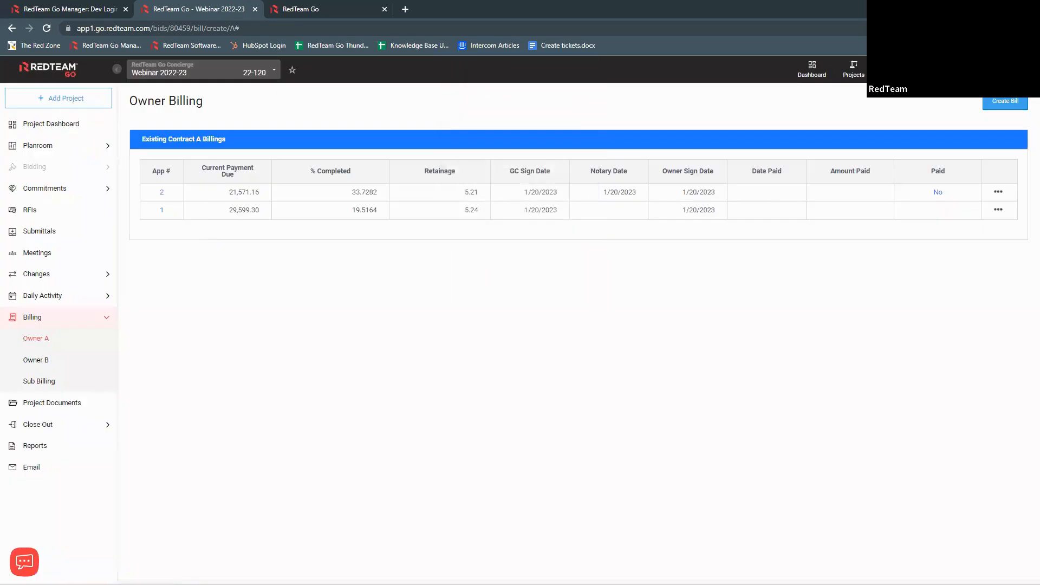
{"action": "left_click", "coordinate": [998, 194]}
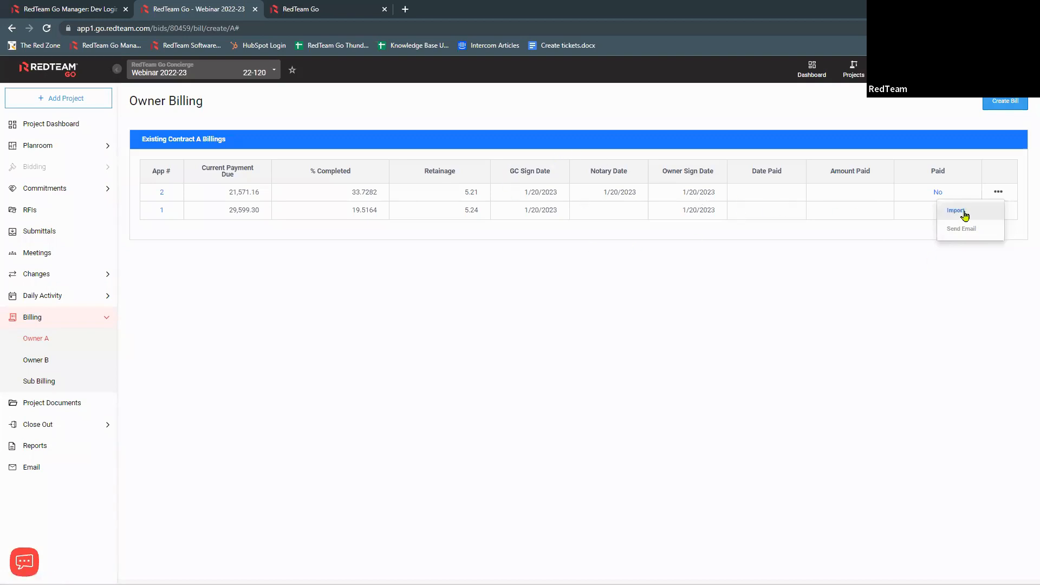
{"action": "left_click", "coordinate": [921, 234]}
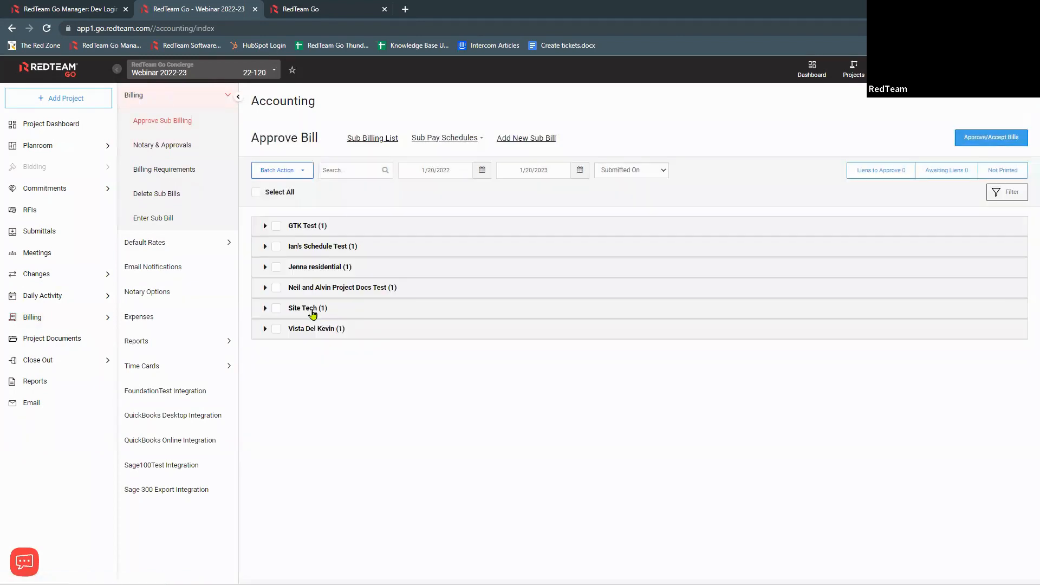
Step: Open Notary & Approvals and check the pending owner bills, the notary and project filters and the Notary Report date range
{"action": "left_click", "coordinate": [174, 146]}
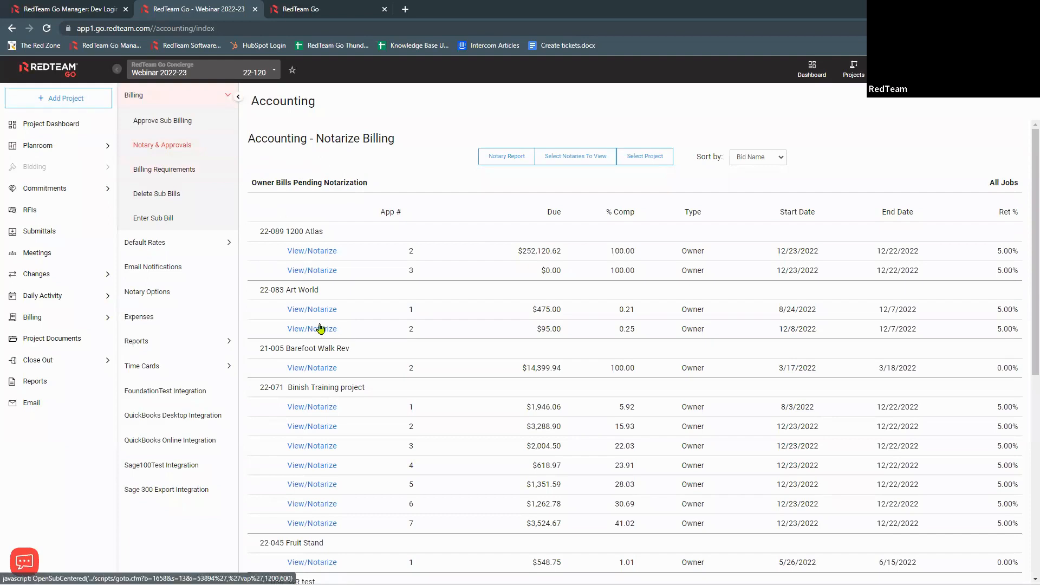
{"action": "scroll", "coordinate": [320, 328], "scroll_direction": "down", "scroll_amount": 7}
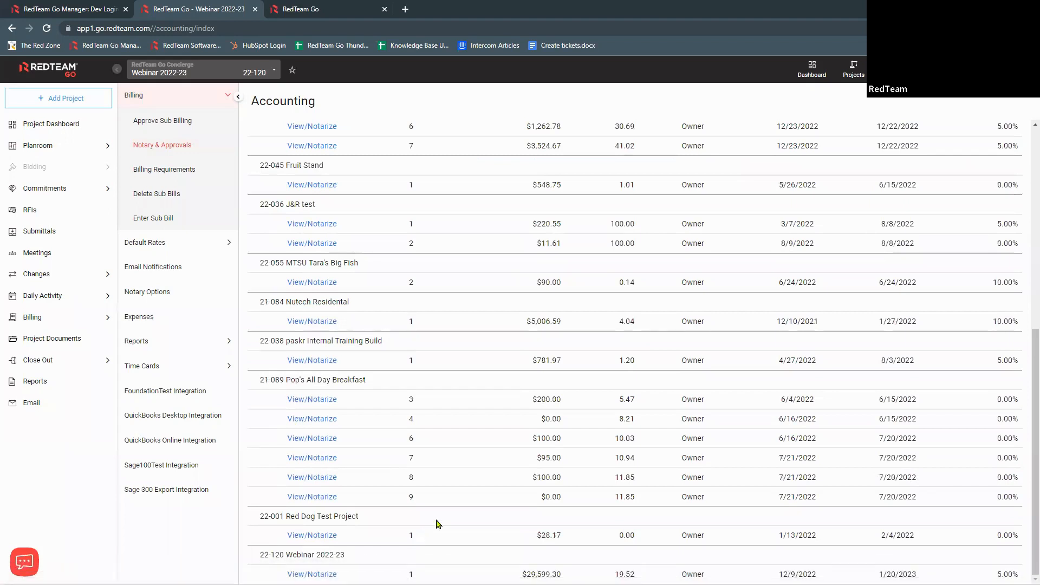
{"action": "scroll", "coordinate": [524, 353], "scroll_direction": "up", "scroll_amount": 7}
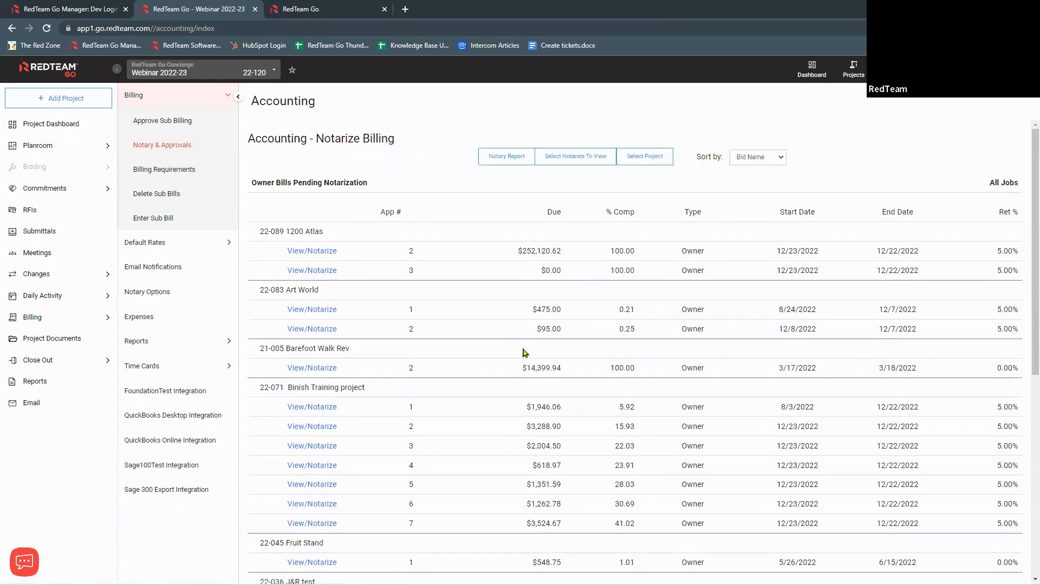
{"action": "mouse_move", "coordinate": [549, 156]}
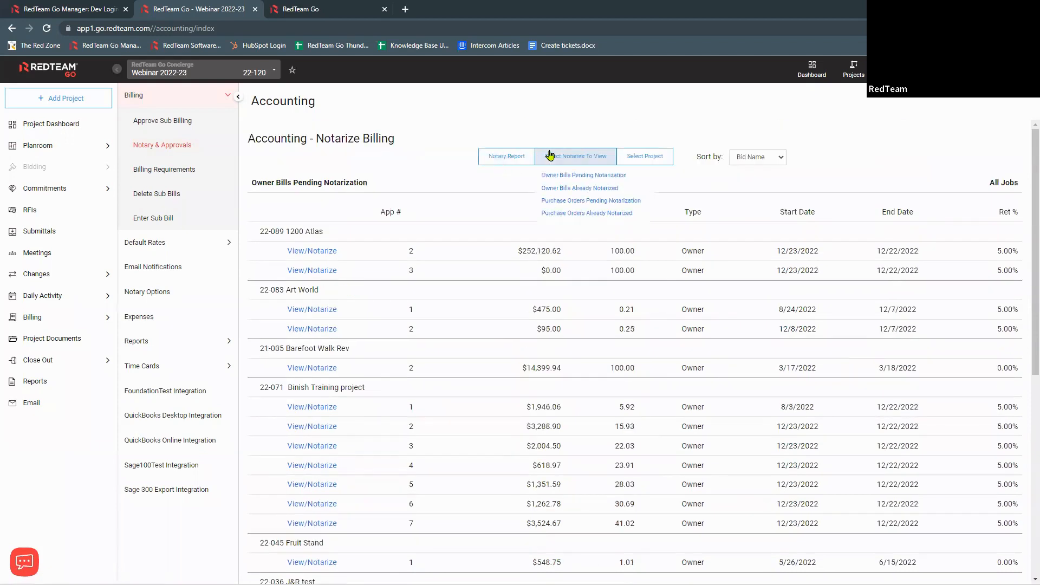
{"action": "mouse_move", "coordinate": [646, 161]}
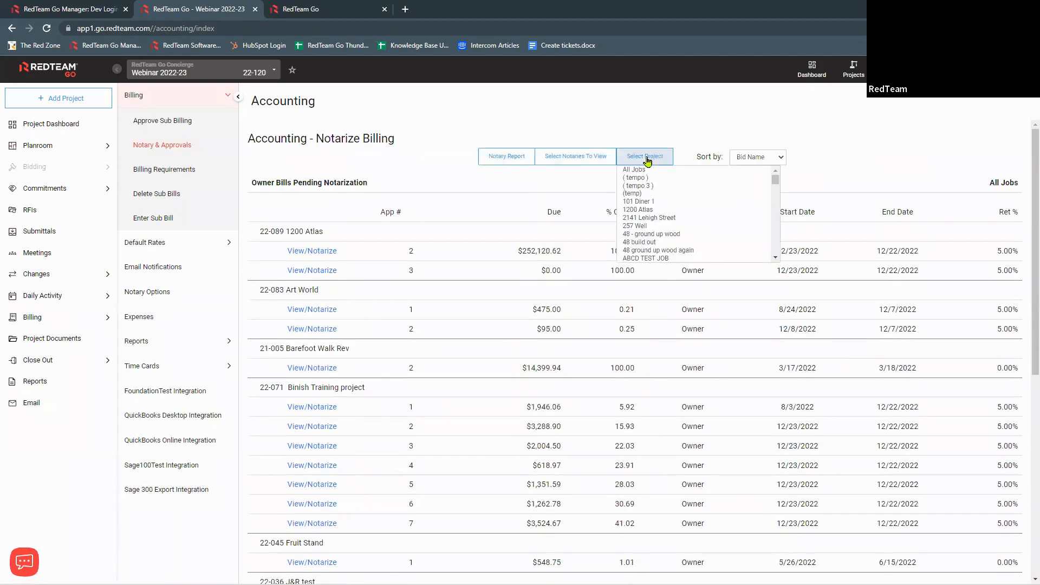
{"action": "mouse_move", "coordinate": [588, 161]}
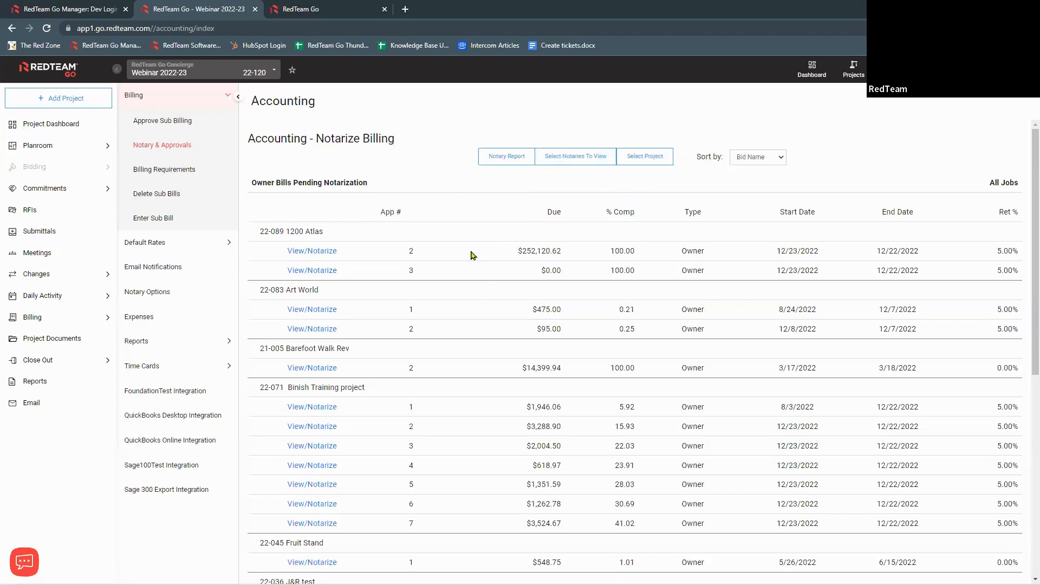
{"action": "left_click", "coordinate": [509, 157]}
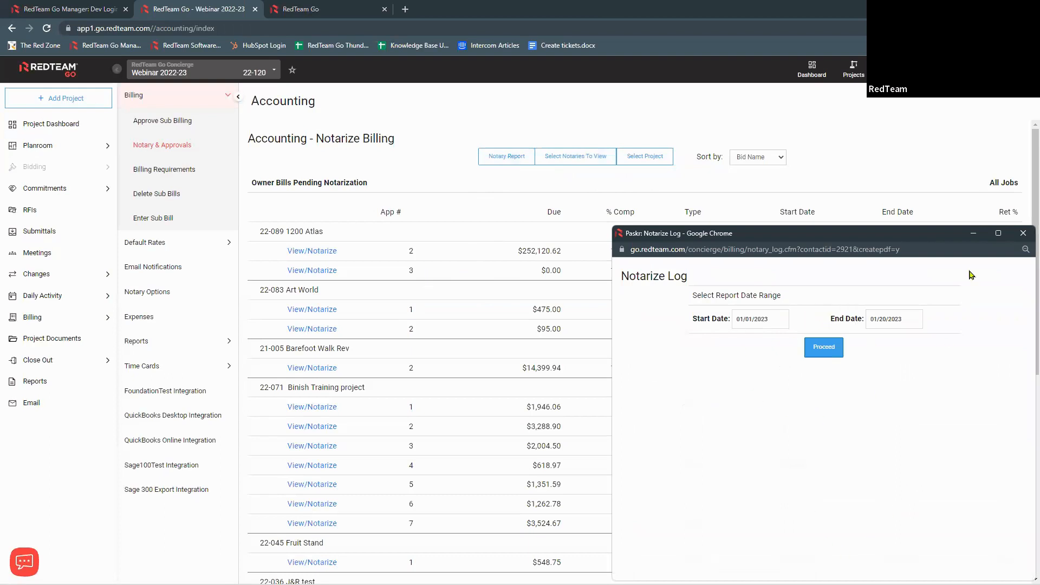
{"action": "left_click", "coordinate": [1023, 233]}
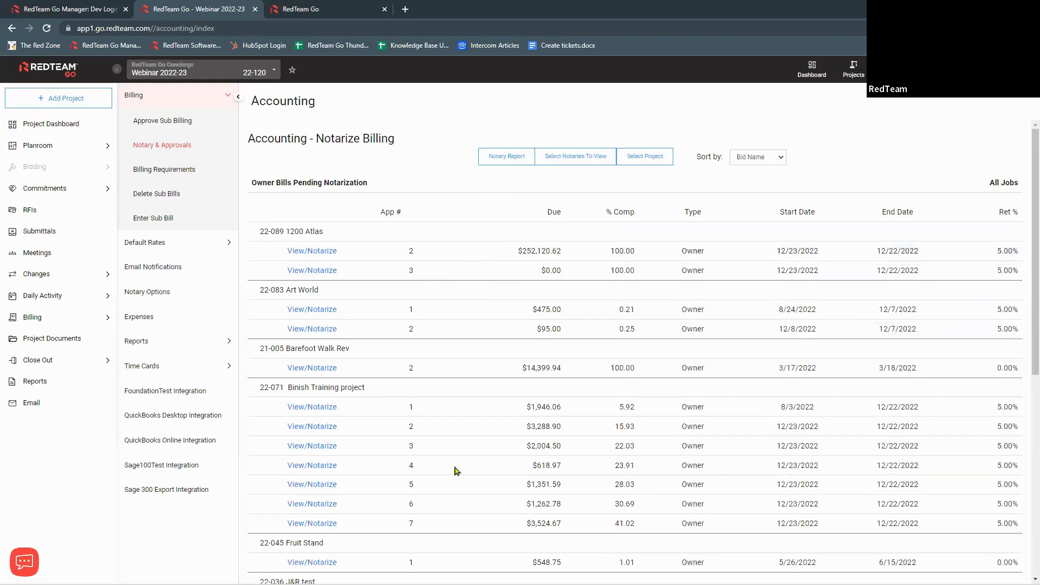
Step: Open the pending application 1 bill for Webinar 2022-23 in a maximized window and review its signatures and worksheet page
{"action": "scroll", "coordinate": [417, 483], "scroll_direction": "down", "scroll_amount": 7}
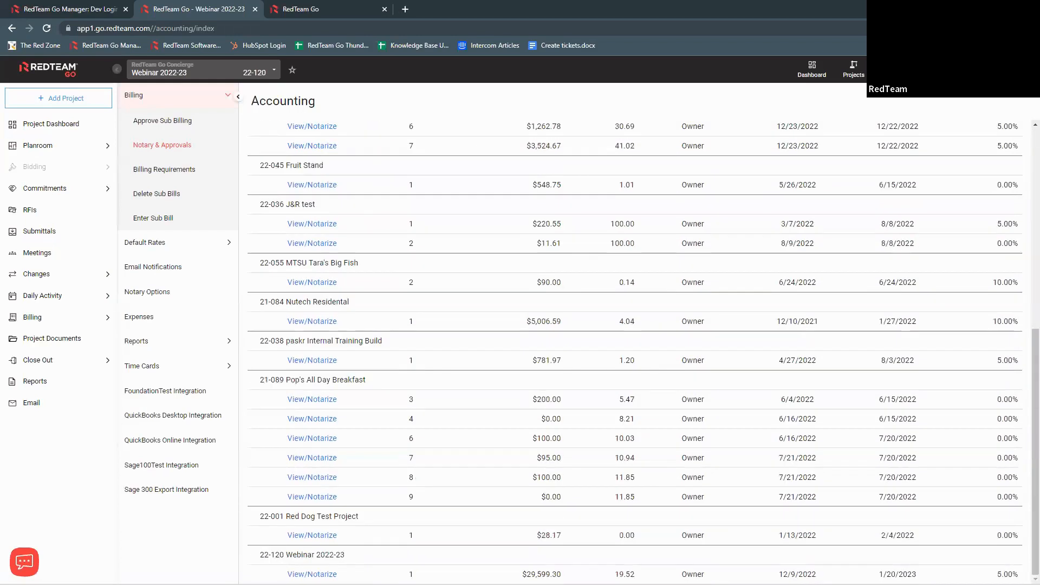
{"action": "left_click", "coordinate": [312, 574]}
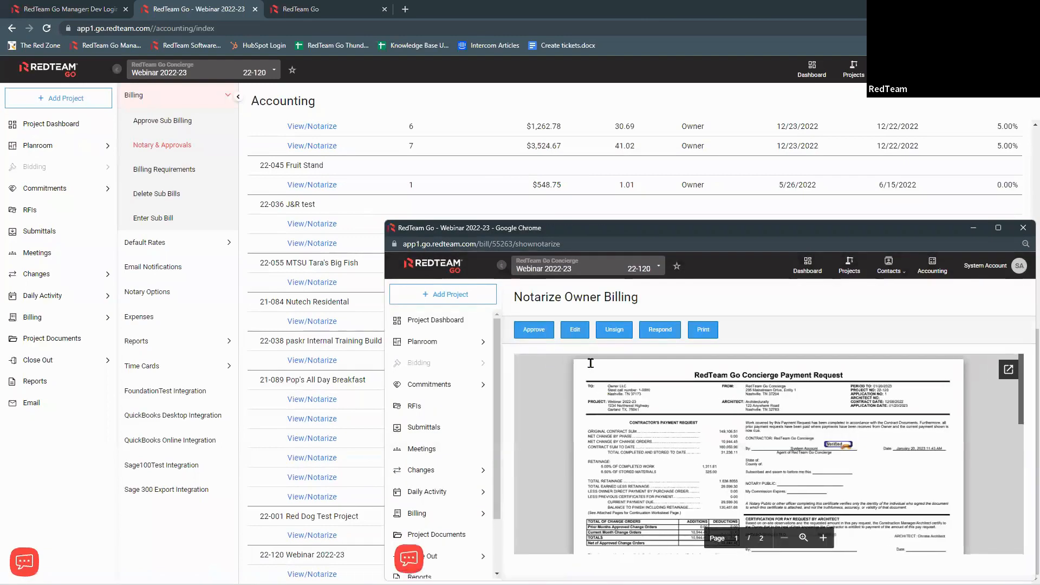
{"action": "scroll", "coordinate": [688, 412], "scroll_direction": "down", "scroll_amount": 1}
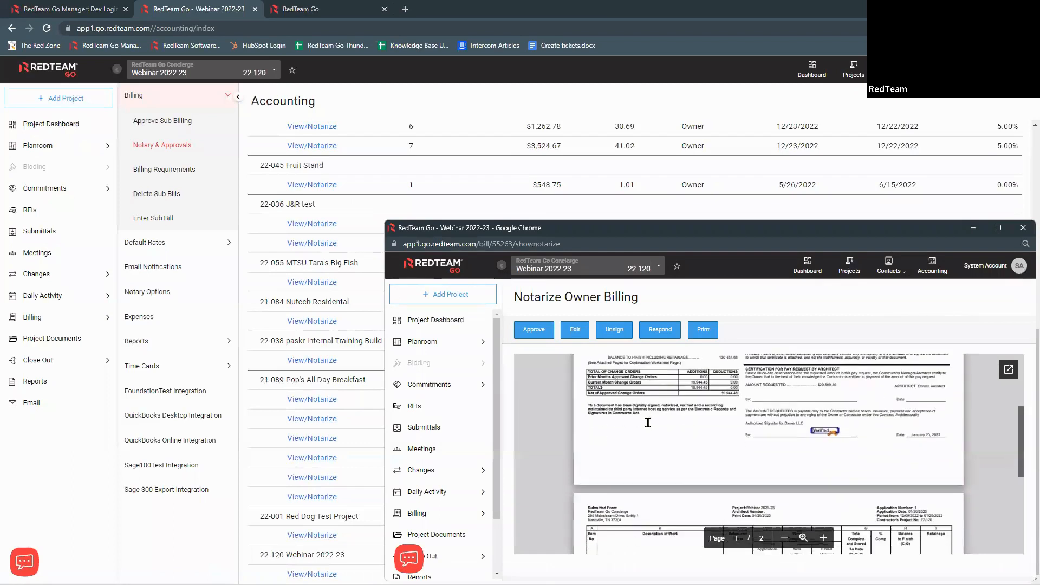
{"action": "left_click", "coordinate": [998, 228]}
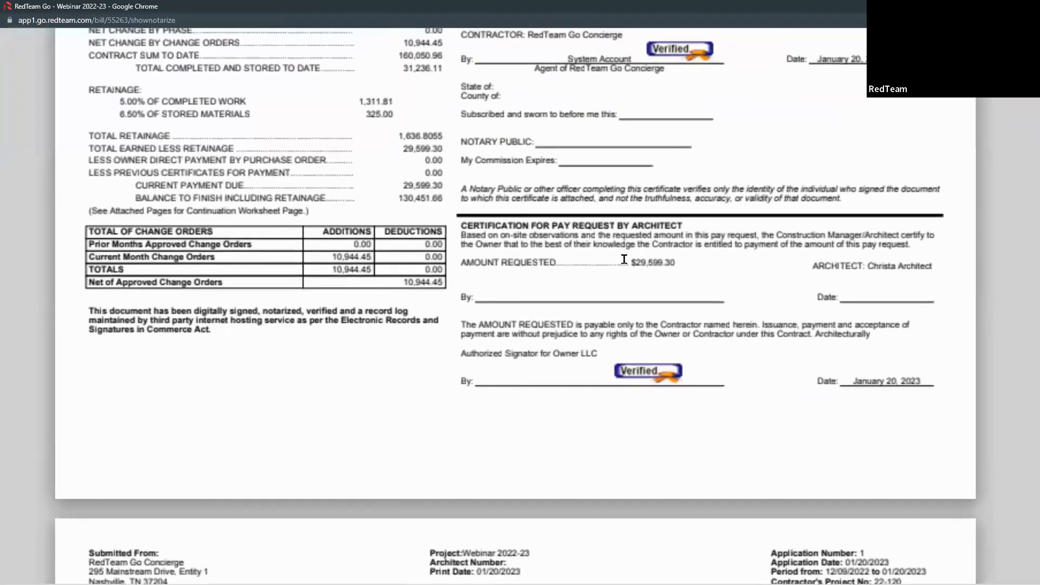
{"action": "scroll", "coordinate": [624, 260], "scroll_direction": "up", "scroll_amount": 2}
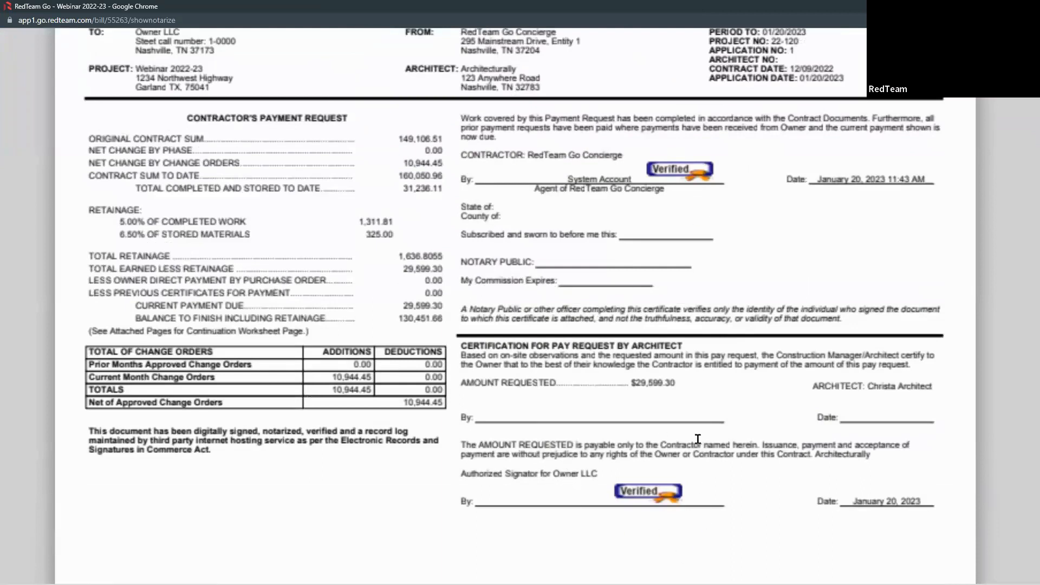
{"action": "scroll", "coordinate": [703, 284], "scroll_direction": "up", "scroll_amount": 5}
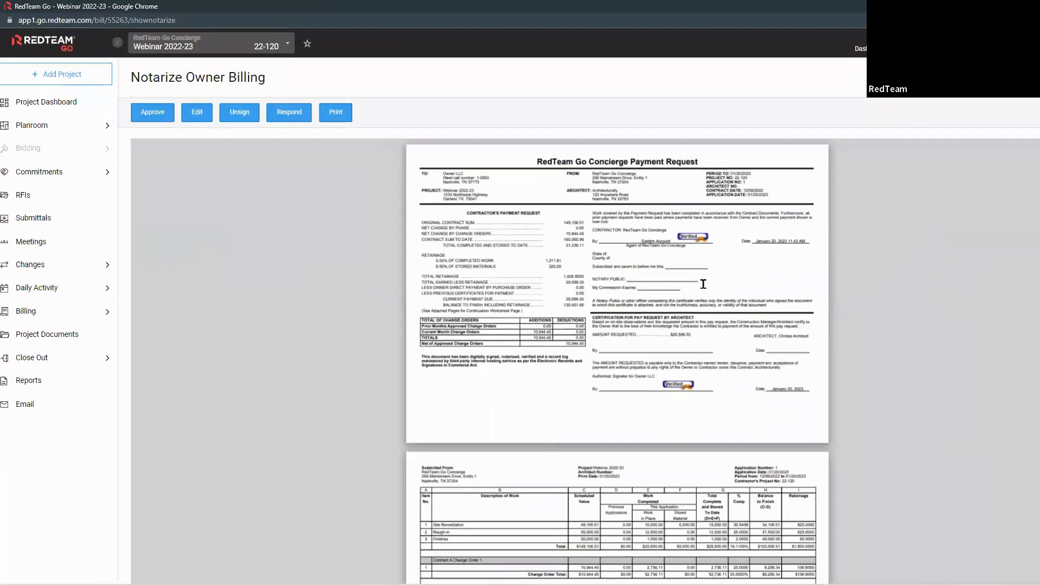
{"action": "scroll", "coordinate": [704, 284], "scroll_direction": "down", "scroll_amount": 2}
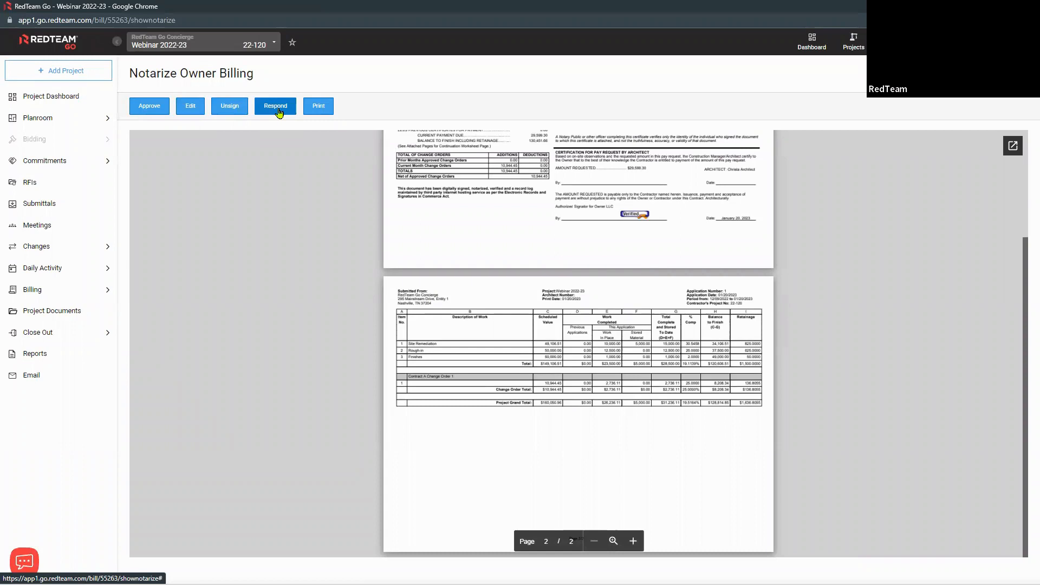
Step: Open application 1 for editing from the notarize page and try to change the Site Remediation WIP$ amount
{"action": "left_click", "coordinate": [197, 112]}
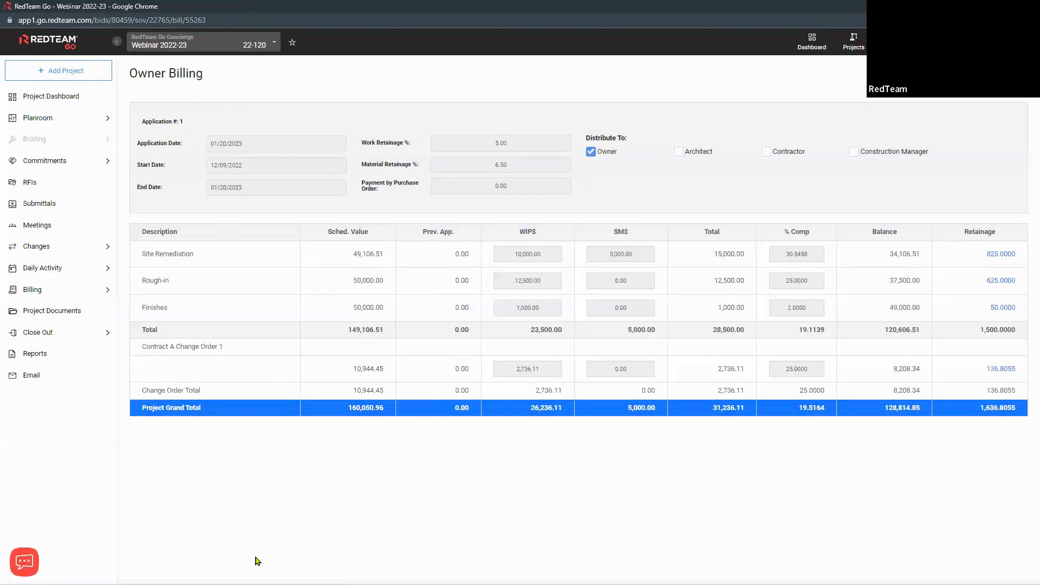
{"action": "mouse_move", "coordinate": [258, 584]}
{"action": "left_click", "coordinate": [544, 260]}
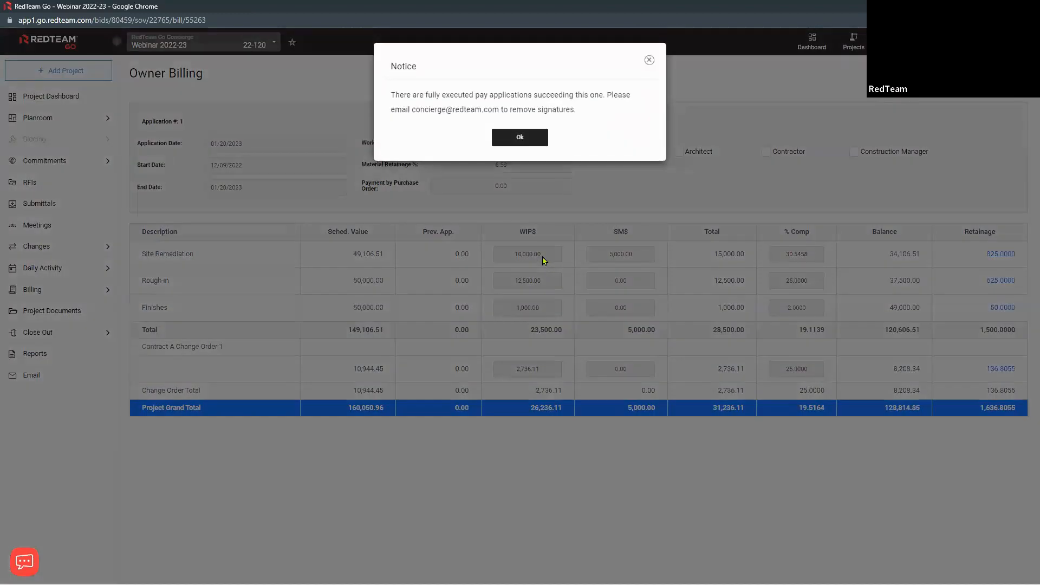
{"action": "left_click", "coordinate": [529, 139]}
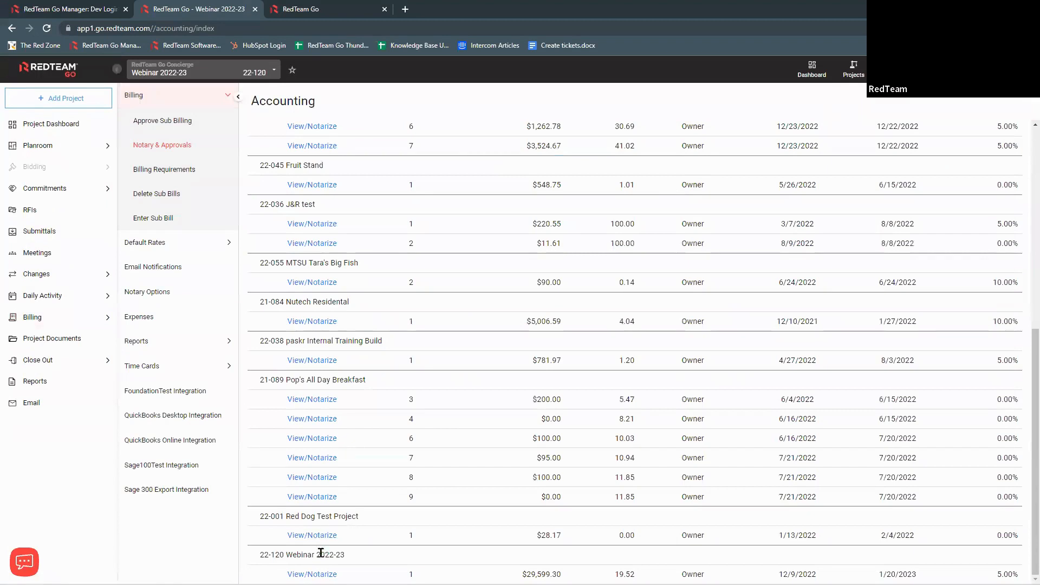
Step: Reopen application 1 for Webinar 2022-23, approve it by agreeing to the digital signature authorization and check the pending notarization list
{"action": "left_click", "coordinate": [312, 574]}
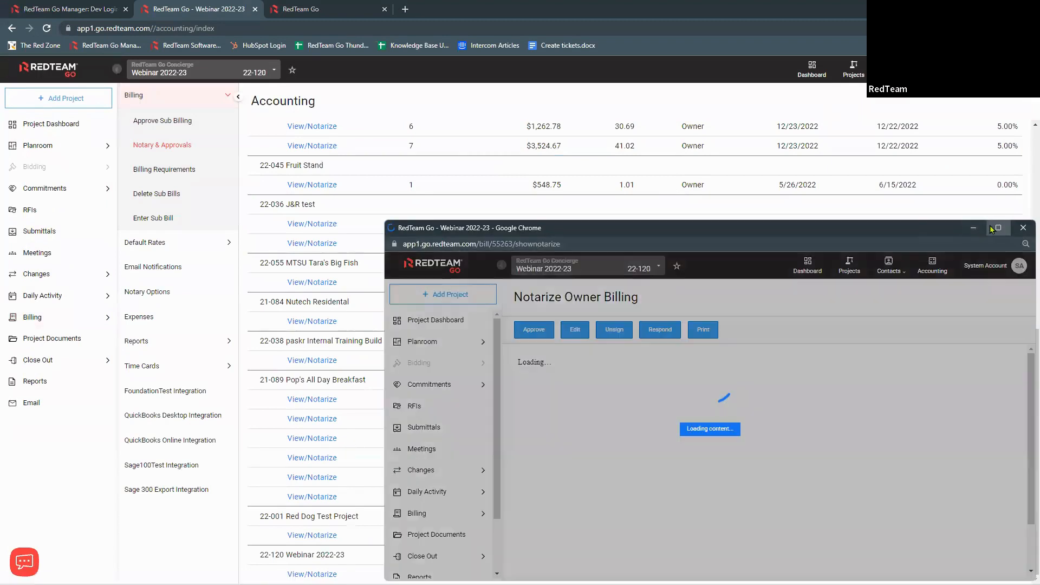
{"action": "left_click", "coordinate": [992, 229]}
{"action": "left_click", "coordinate": [149, 108]}
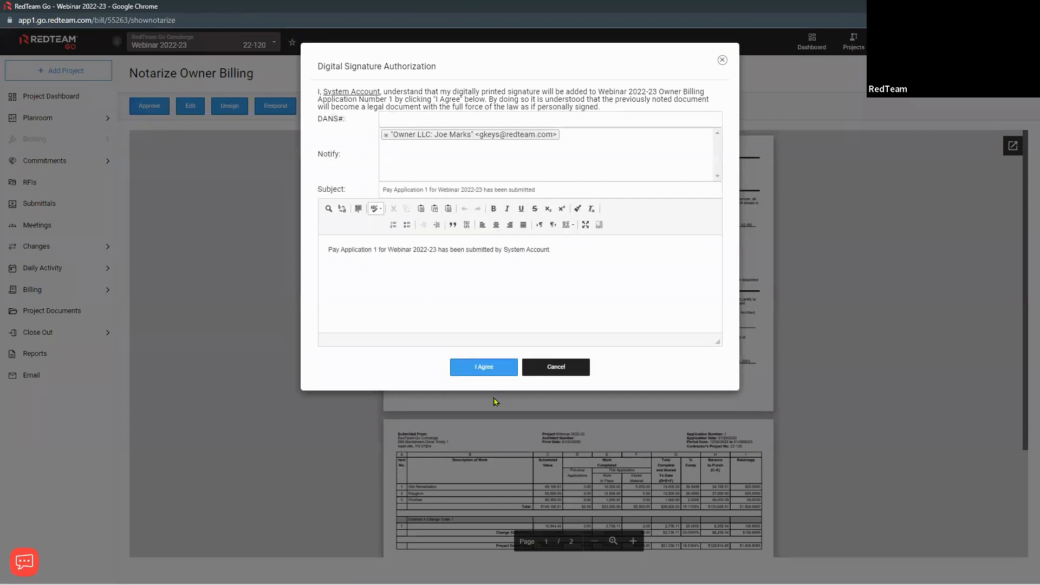
{"action": "left_click", "coordinate": [497, 367]}
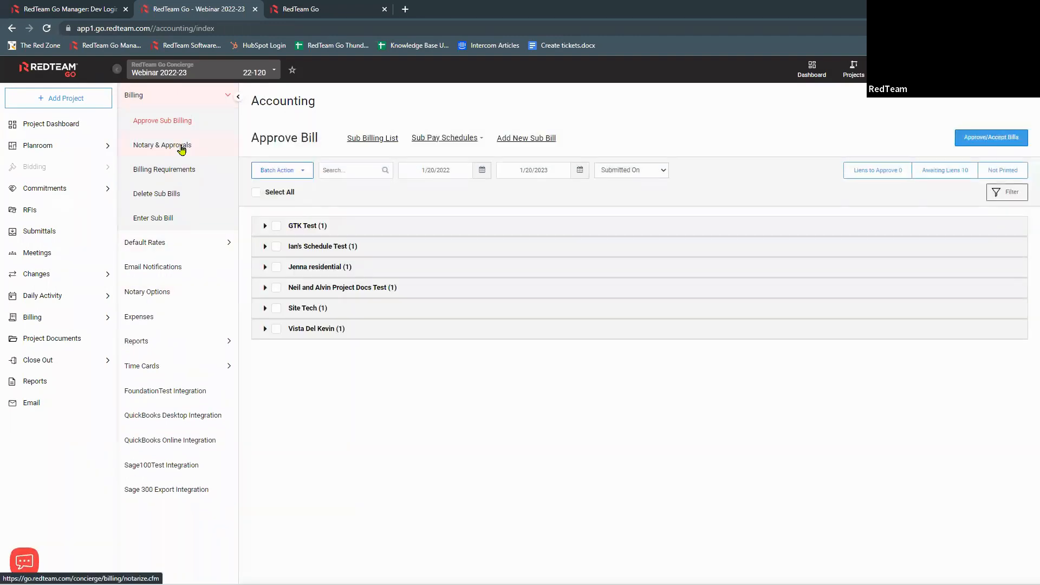
{"action": "left_click", "coordinate": [182, 150]}
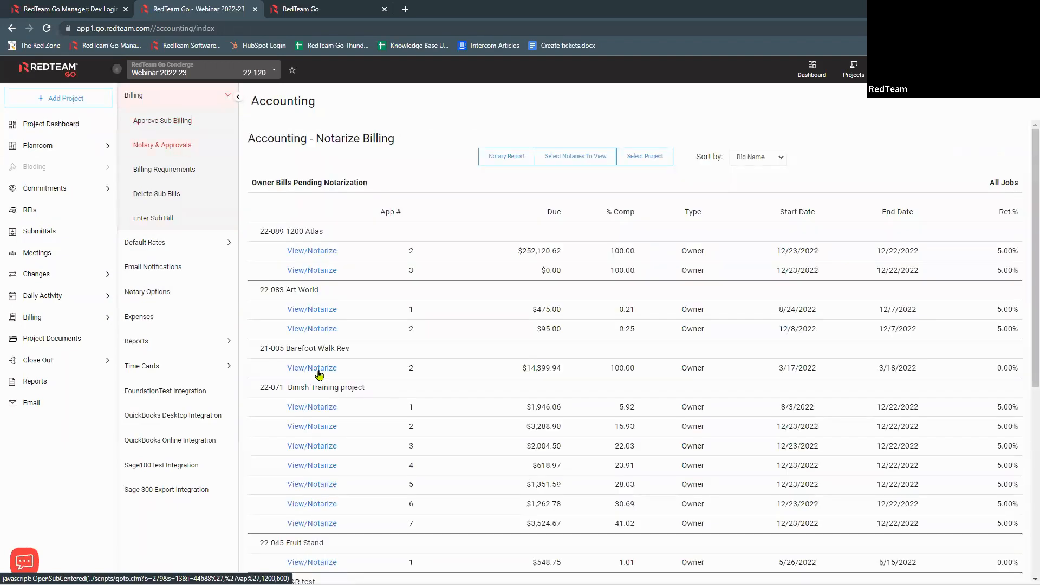
{"action": "scroll", "coordinate": [319, 374], "scroll_direction": "down", "scroll_amount": 7}
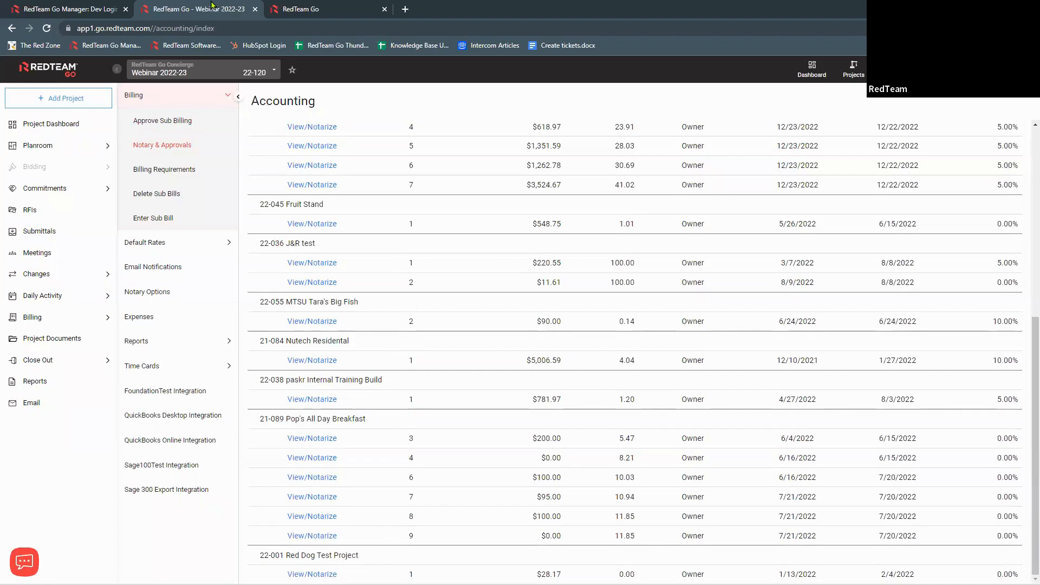
Step: Close the accounting page, log in with the Owner LLC account, skip the account merge and open Webinar 2022-23 billing
{"action": "left_click", "coordinate": [255, 10]}
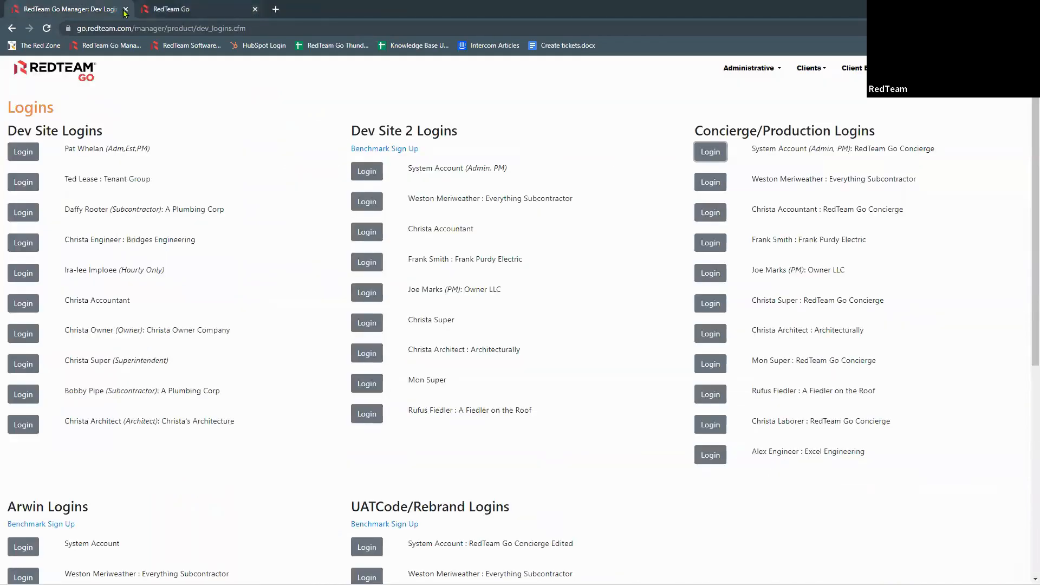
{"action": "left_click", "coordinate": [712, 274]}
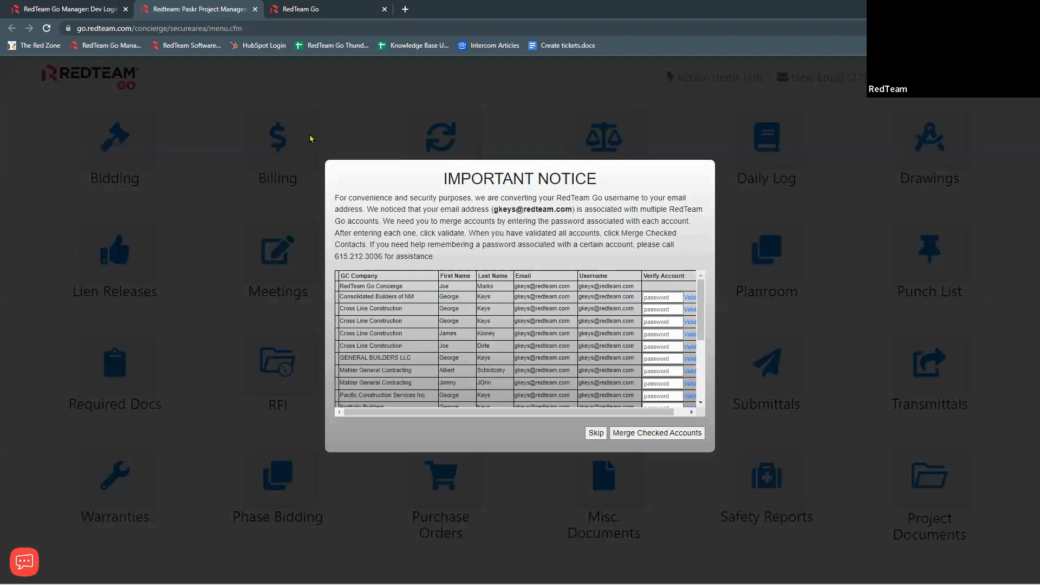
{"action": "left_click", "coordinate": [597, 432]}
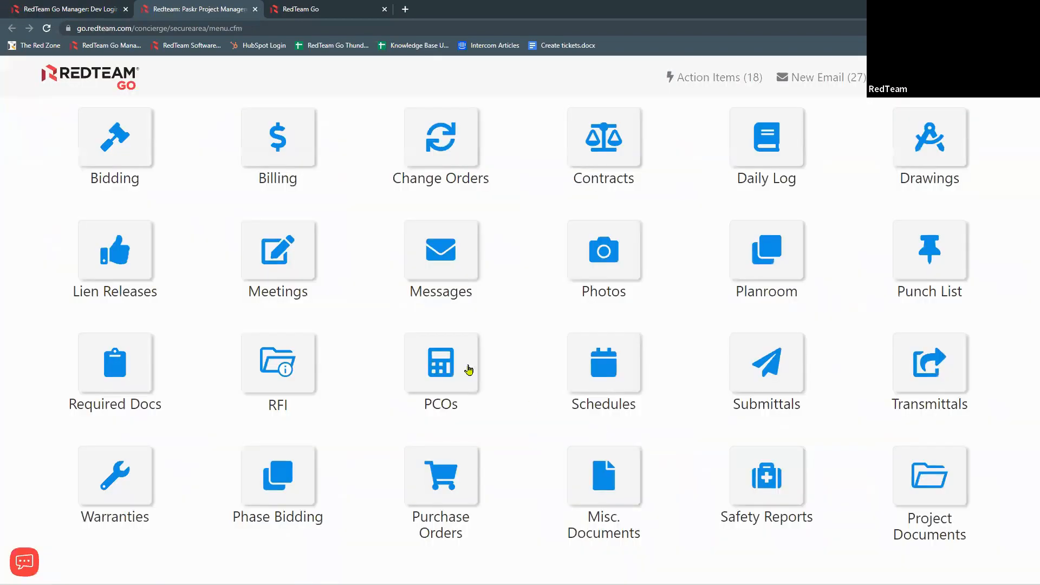
{"action": "left_click", "coordinate": [304, 162]}
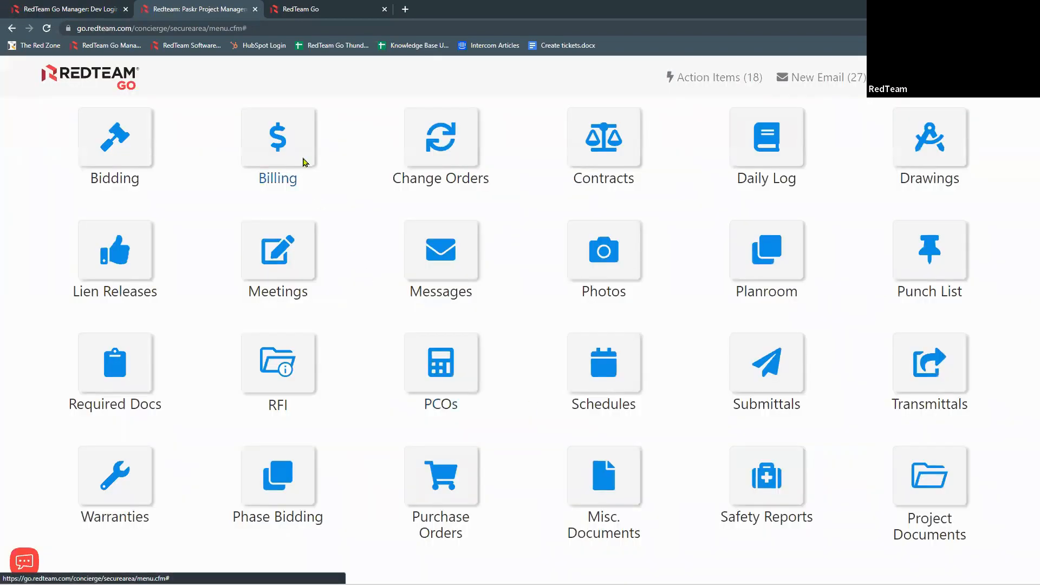
{"action": "scroll", "coordinate": [207, 473], "scroll_direction": "down", "scroll_amount": 20}
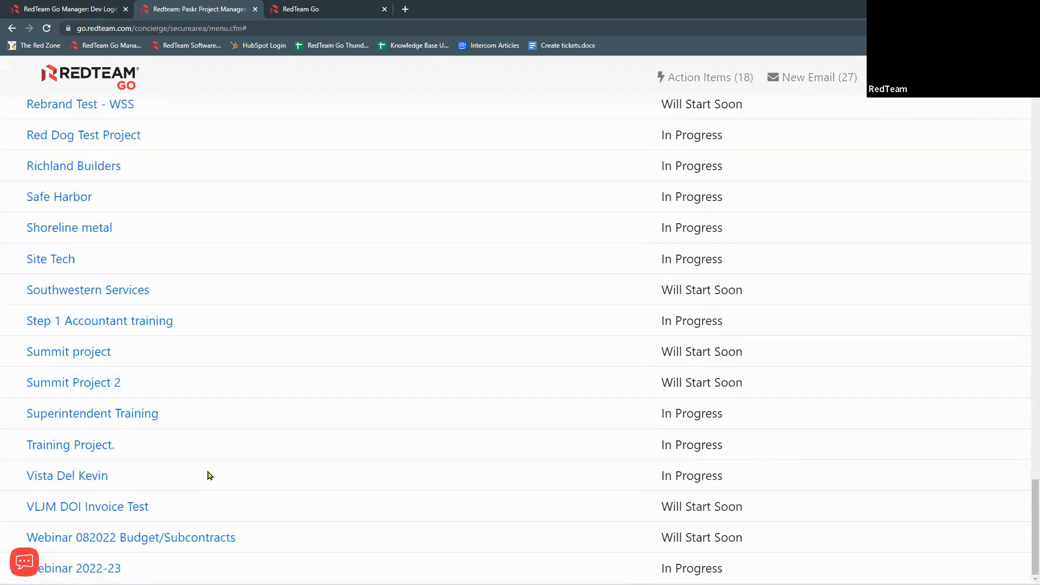
{"action": "left_click", "coordinate": [93, 568]}
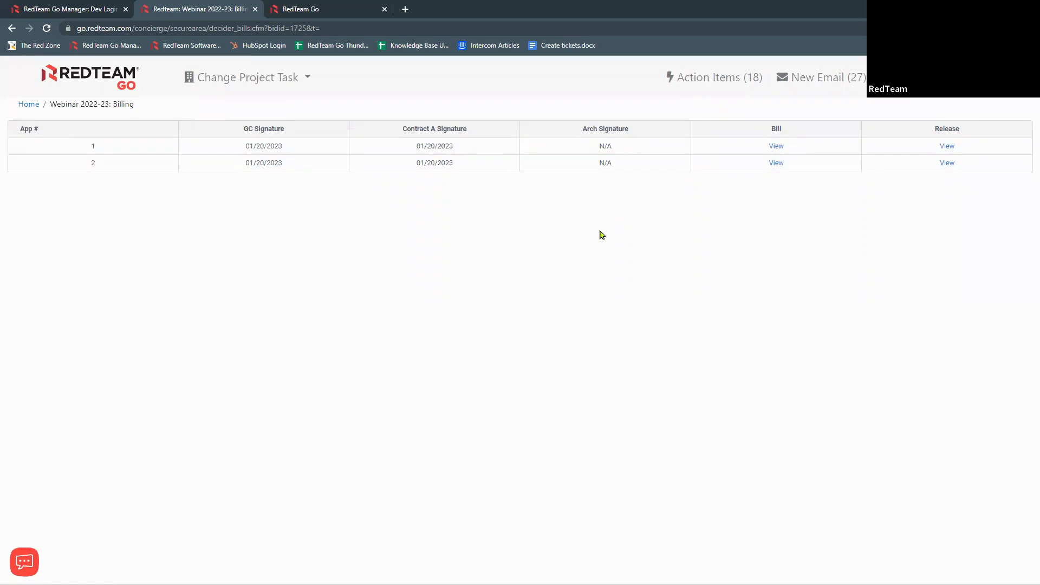
Step: Close the owner's billing page and log in with the production System Account for RedTeam Go Concierge
{"action": "left_click", "coordinate": [107, 12]}
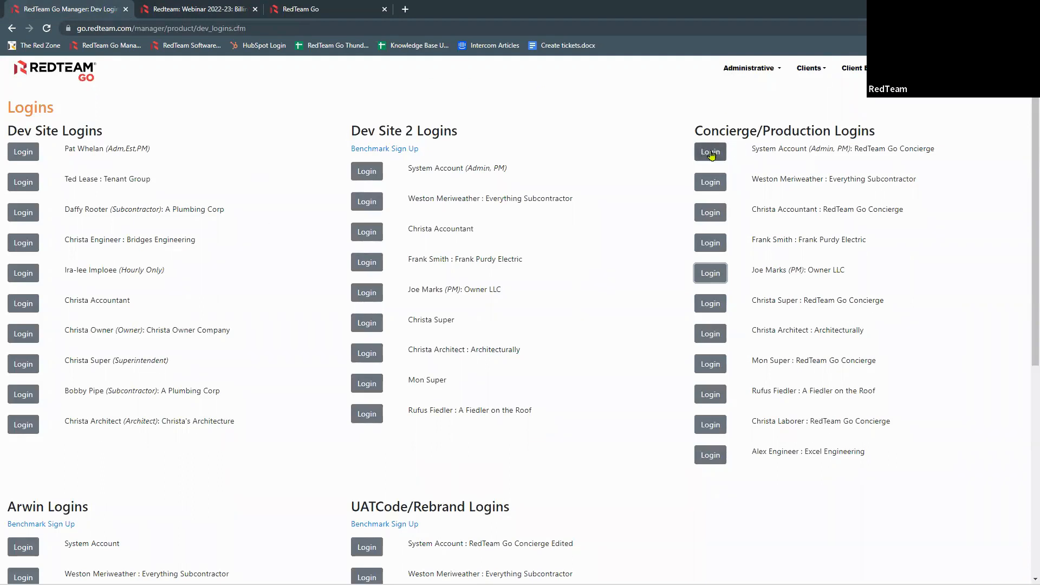
{"action": "left_click", "coordinate": [227, 10]}
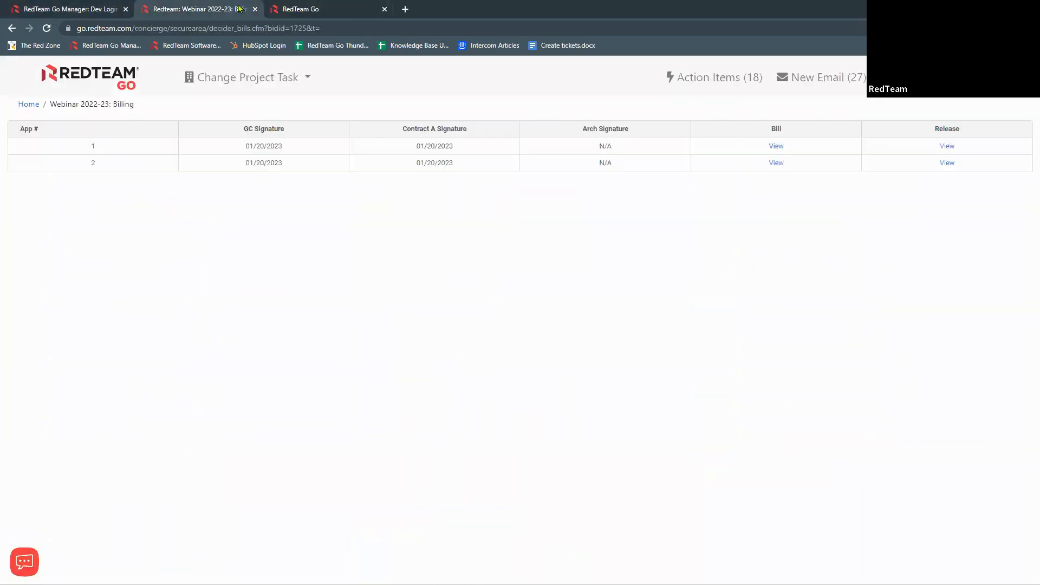
{"action": "left_click", "coordinate": [254, 9]}
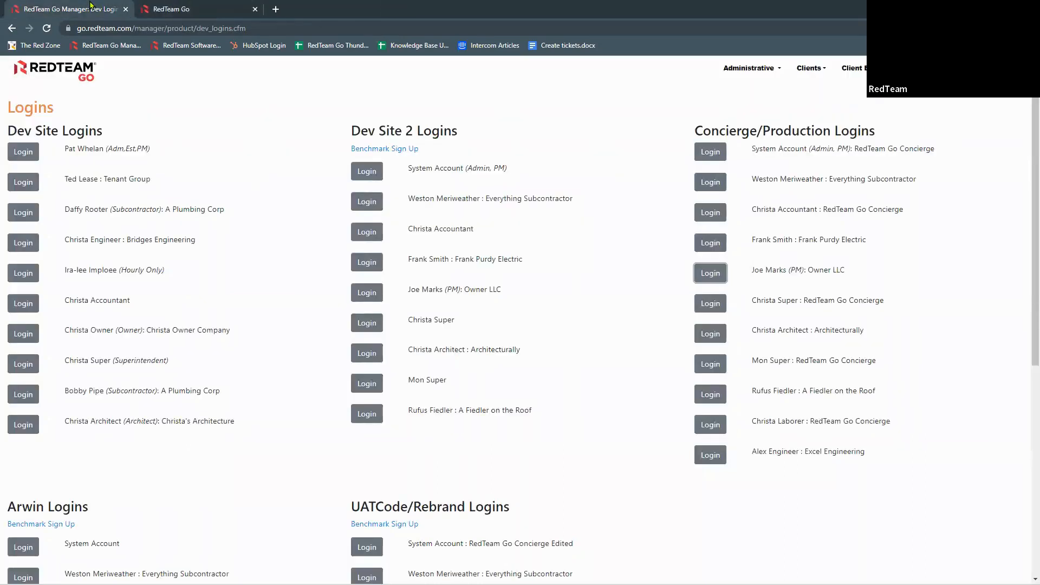
{"action": "left_click", "coordinate": [718, 153]}
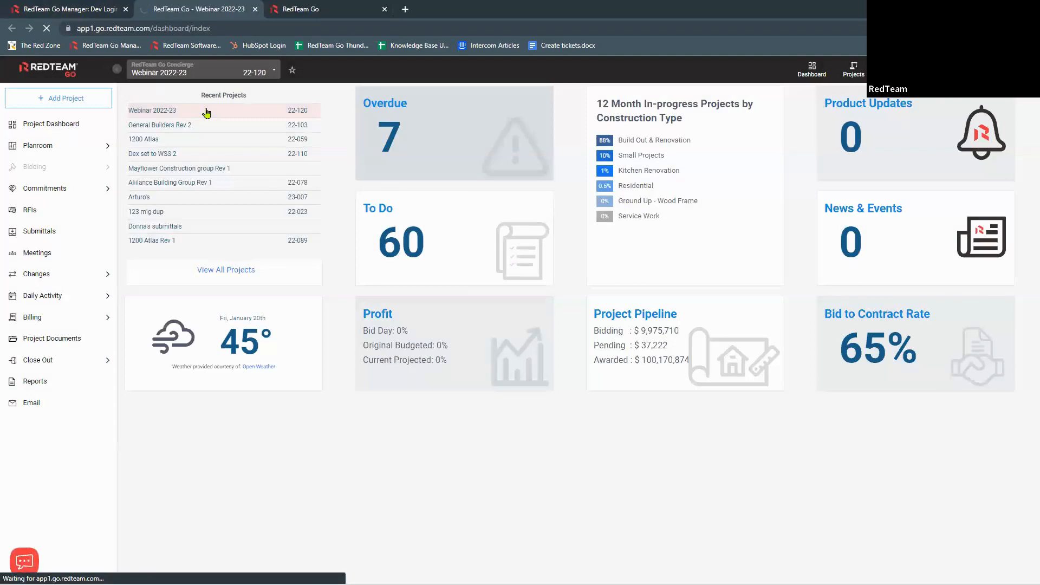
Step: Open the Owner A billing of Webinar 2022-23, view the payment entry form for application 2 and close it without saving
{"action": "left_click", "coordinate": [206, 112]}
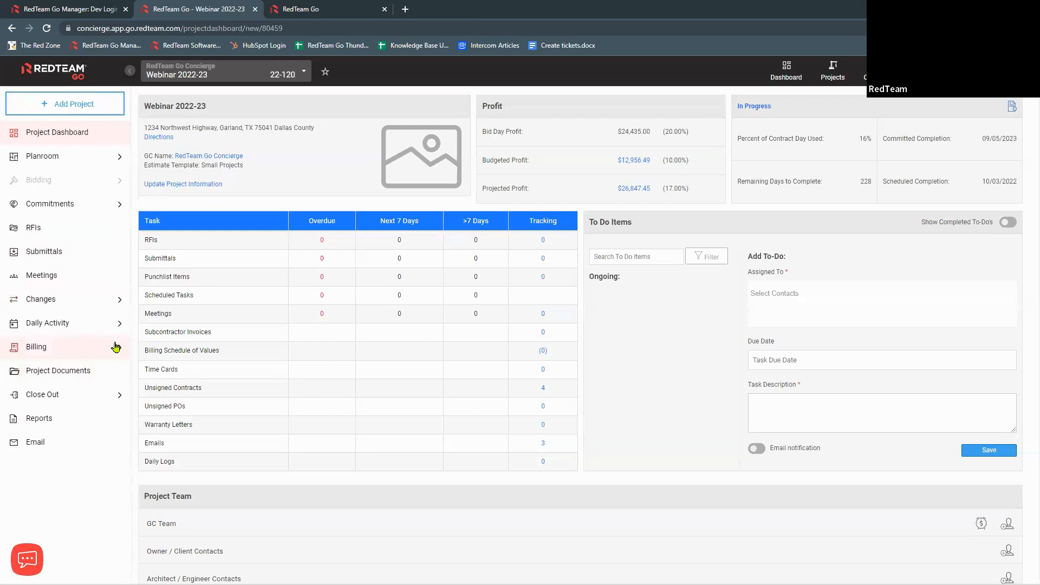
{"action": "left_click", "coordinate": [49, 346]}
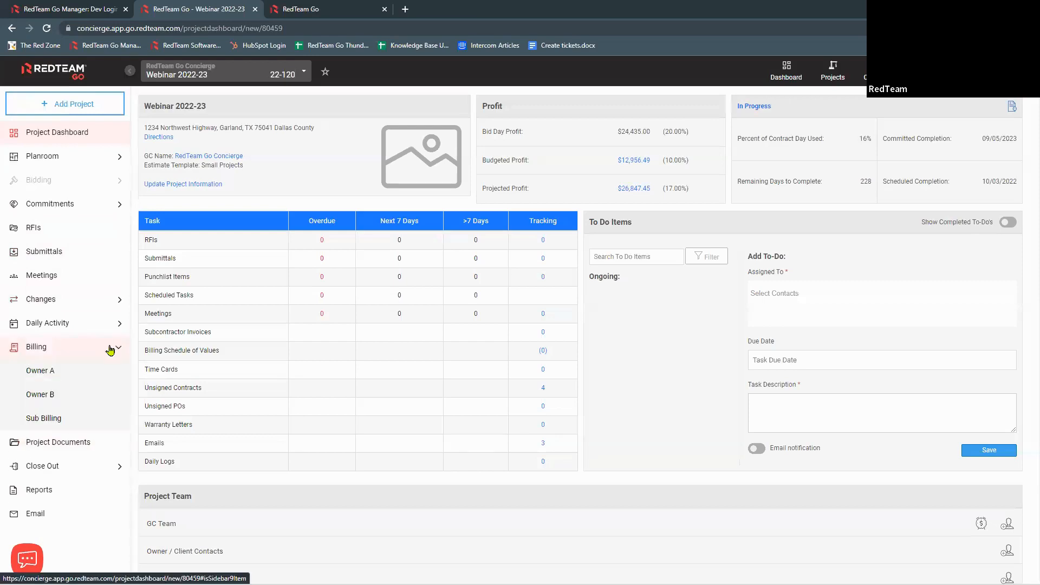
{"action": "left_click", "coordinate": [47, 372]}
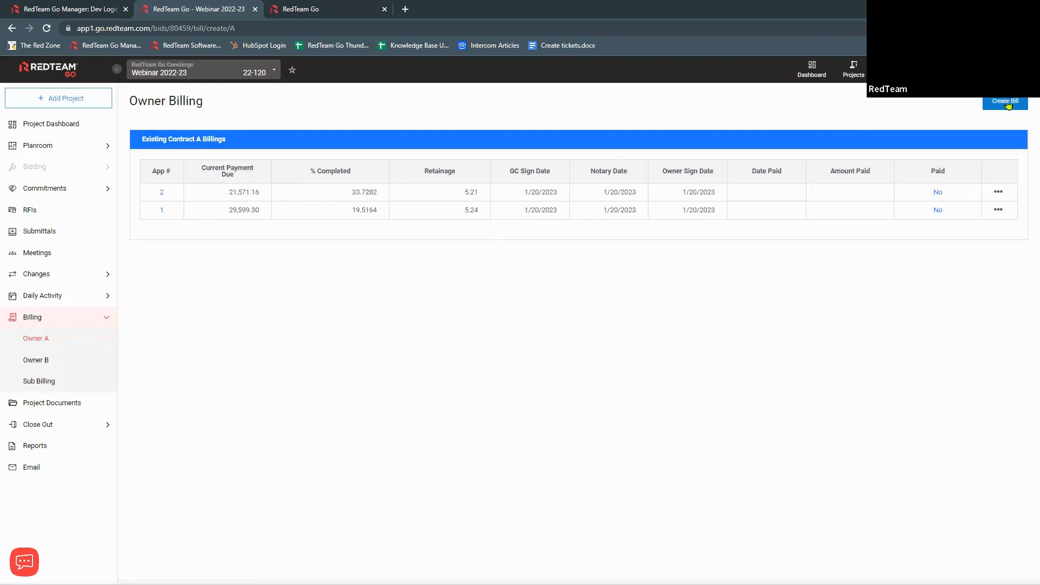
{"action": "left_click", "coordinate": [941, 193]}
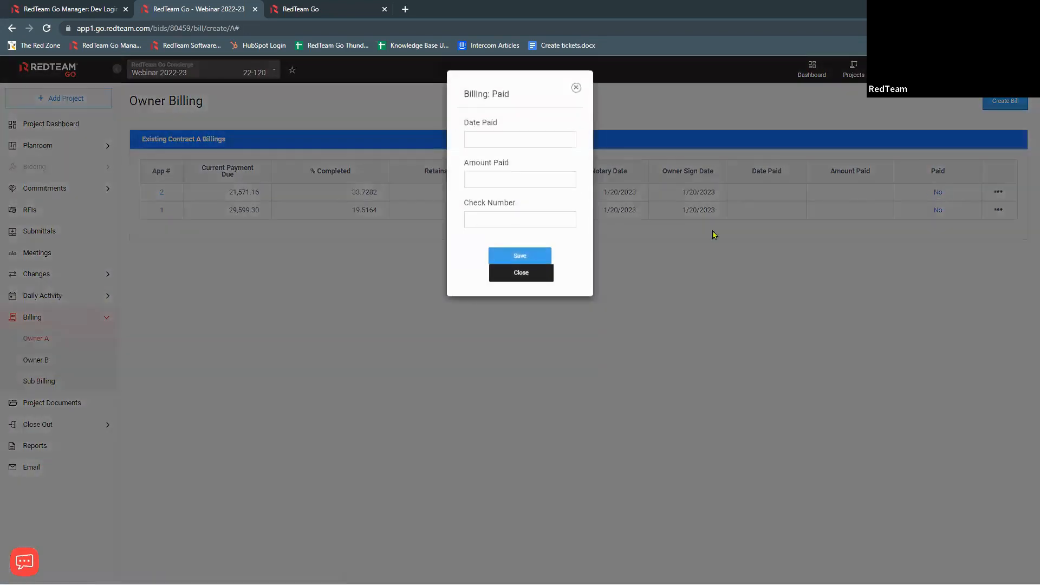
{"action": "left_click", "coordinate": [536, 275]}
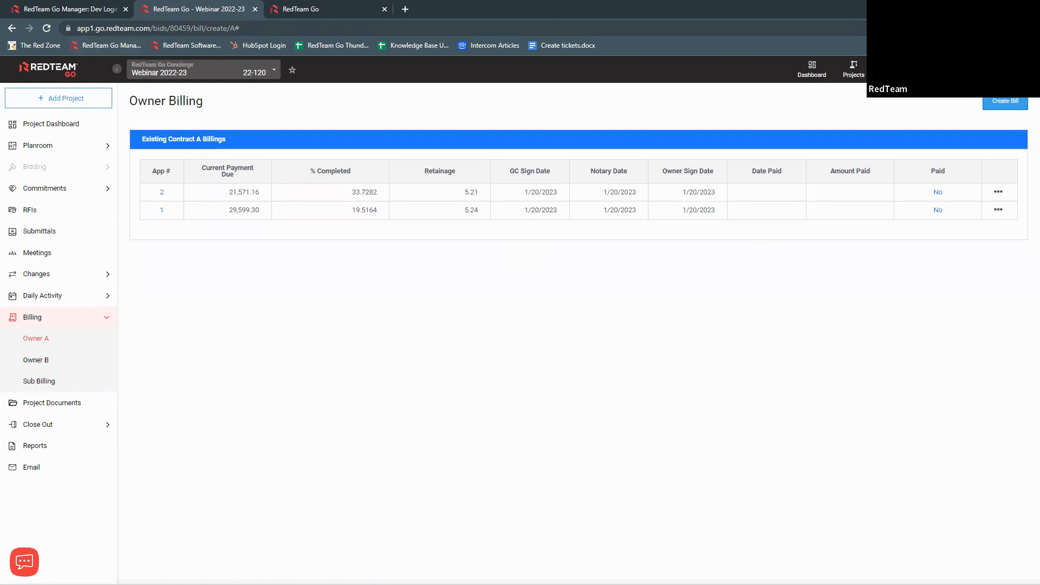
Step: Open the Learning Center from the account options and go to the Upcoming Sessions article on live training
{"action": "left_click", "coordinate": [1016, 69]}
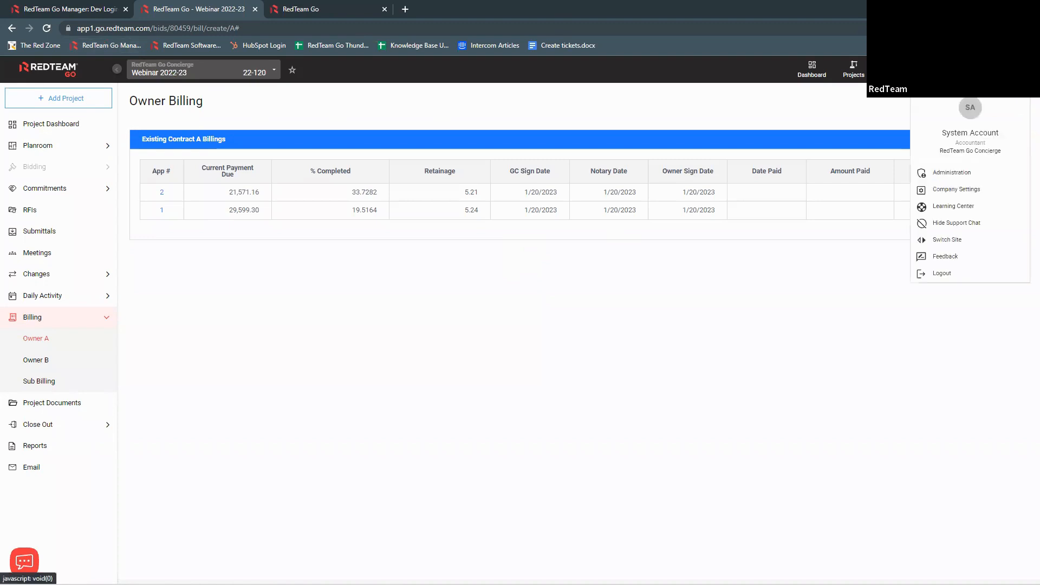
{"action": "left_click", "coordinate": [958, 207]}
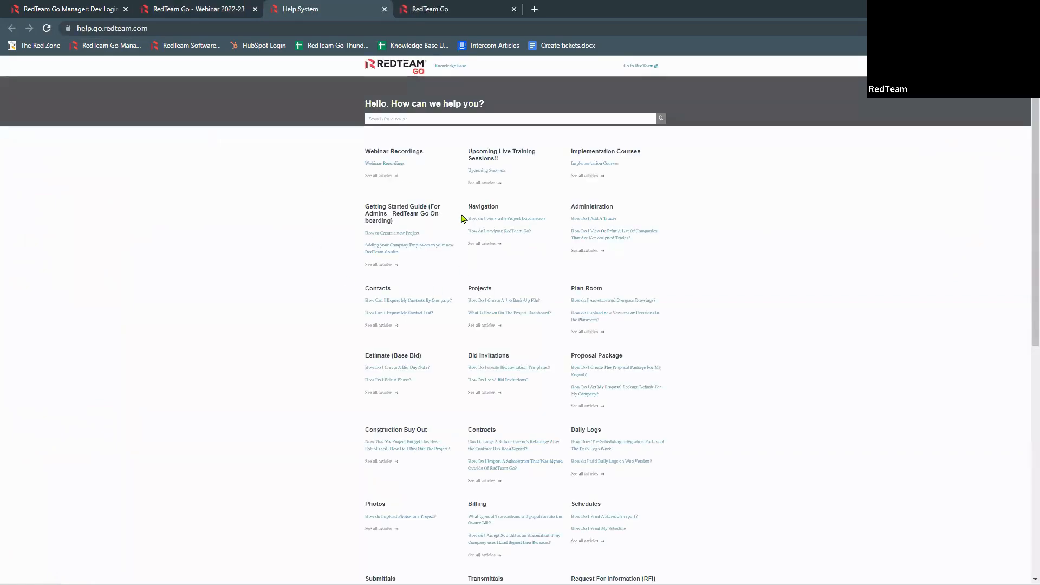
{"action": "scroll", "coordinate": [462, 218], "scroll_direction": "down", "scroll_amount": 1}
{"action": "key", "text": "ctrl+plus"}
{"action": "key", "text": "ctrl+plus"}
{"action": "key", "text": "ctrl+plus"}
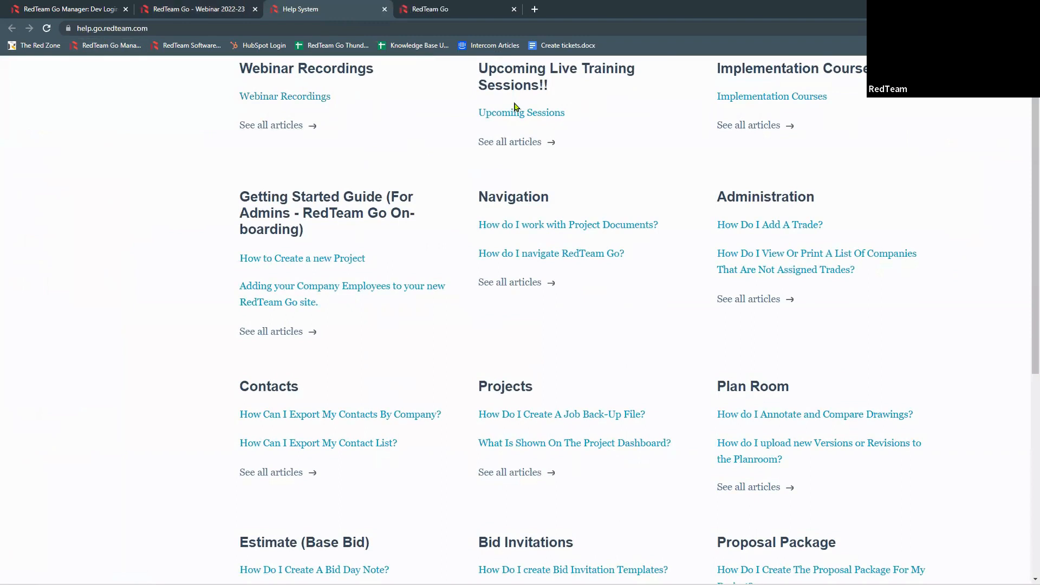
{"action": "left_click", "coordinate": [530, 114]}
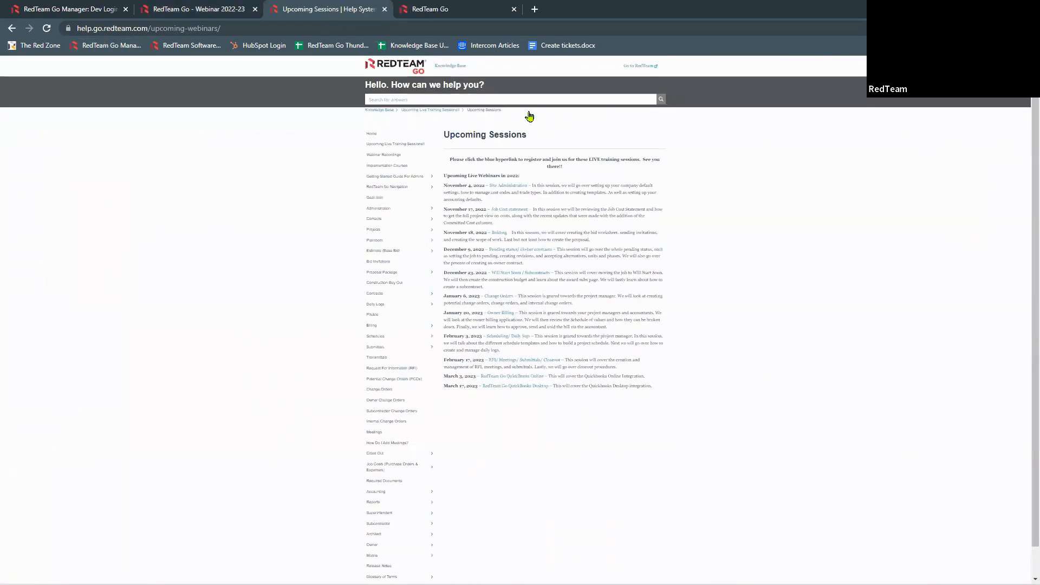
Step: Open the registration page for the February 3, 2023 Scheduling/ Daily logs webinar from the session list and review its form
{"action": "key", "text": "ctrl+plus"}
{"action": "key", "text": "ctrl+plus"}
{"action": "key", "text": "ctrl+plus"}
{"action": "key", "text": "ctrl+plus"}
{"action": "key", "text": "ctrl+plus"}
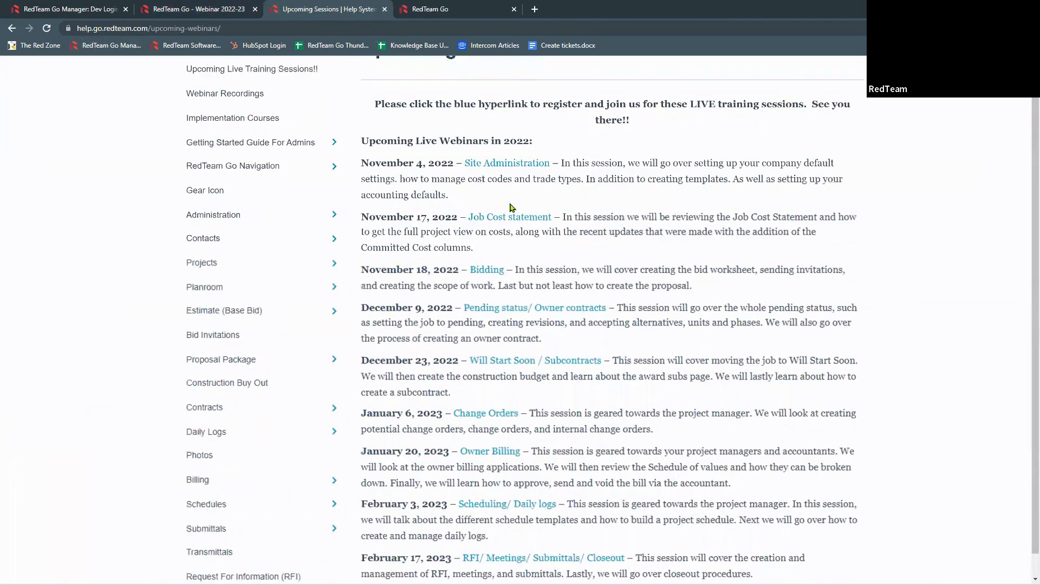
{"action": "key", "text": "ctrl+plus"}
{"action": "scroll", "coordinate": [487, 203], "scroll_direction": "down", "scroll_amount": 5}
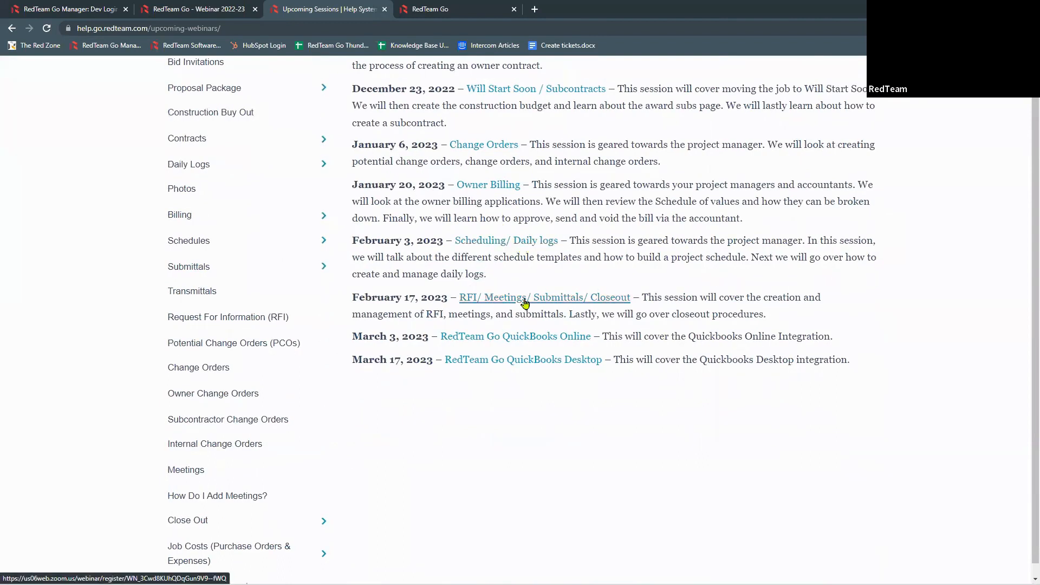
{"action": "left_click", "coordinate": [505, 245]}
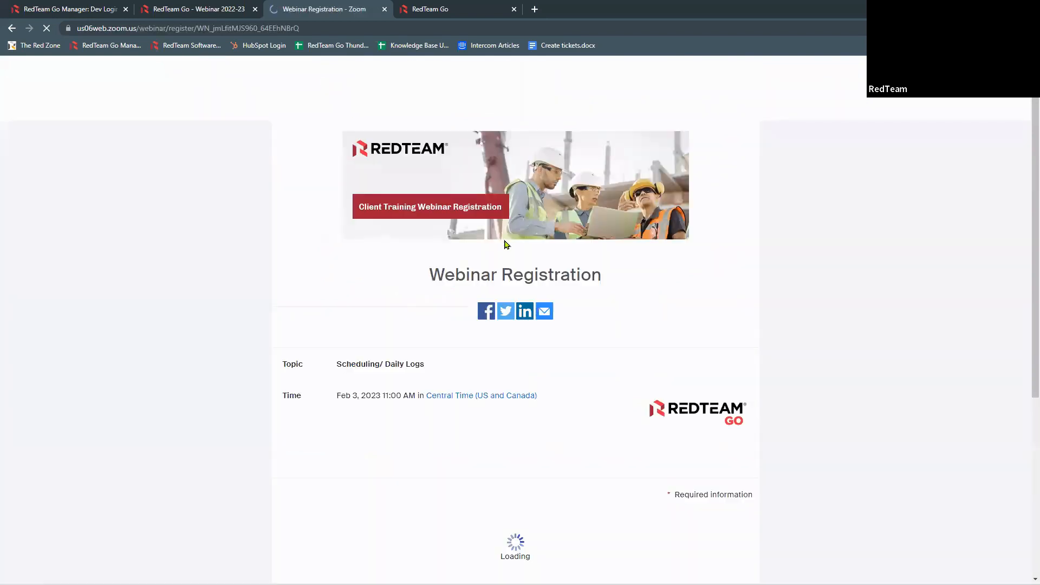
{"action": "scroll", "coordinate": [590, 300], "scroll_direction": "down", "scroll_amount": 6}
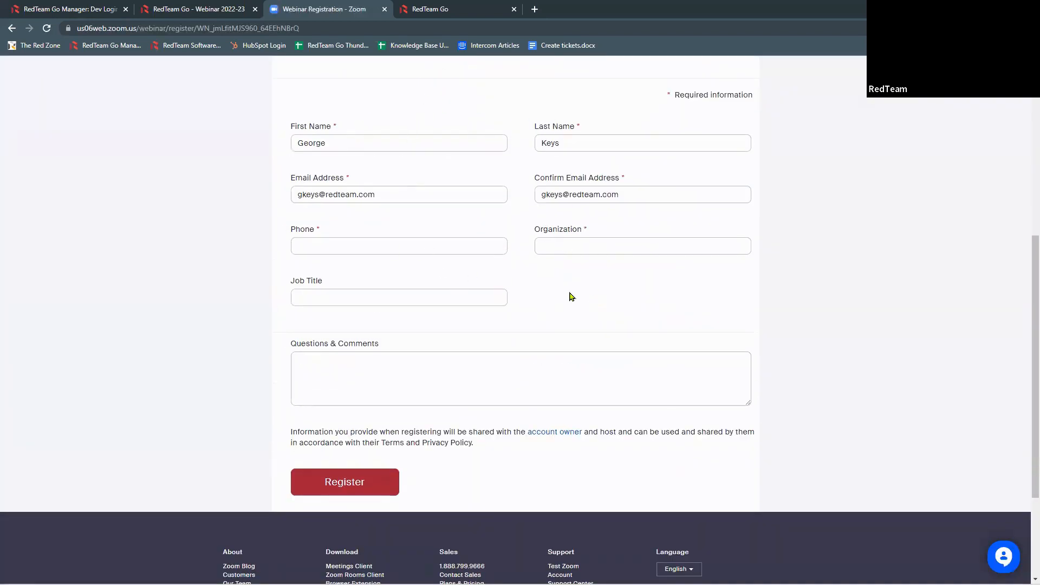
{"action": "scroll", "coordinate": [569, 293], "scroll_direction": "down", "scroll_amount": 2}
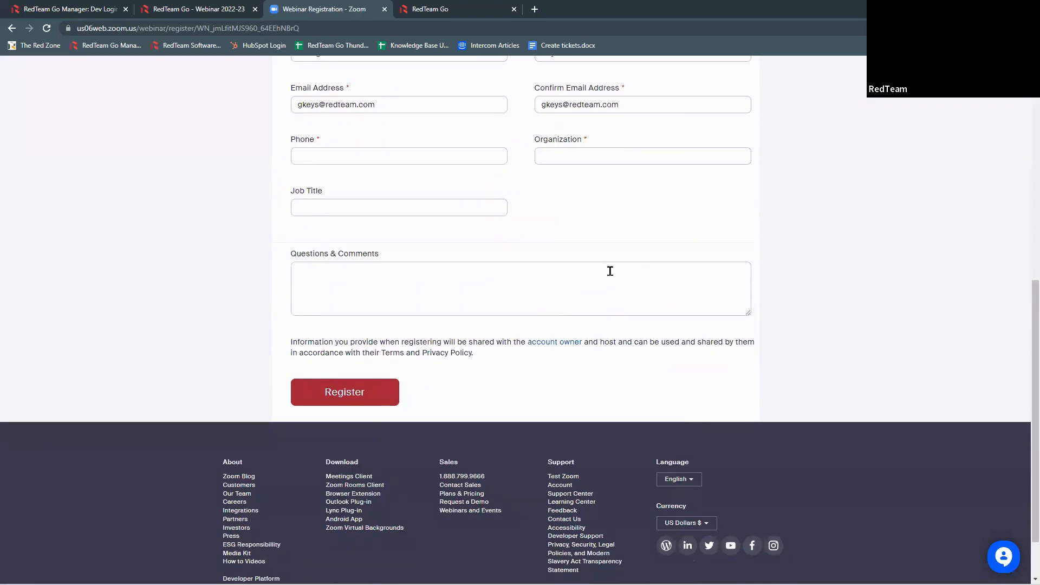
{"action": "scroll", "coordinate": [610, 269], "scroll_direction": "up", "scroll_amount": 8}
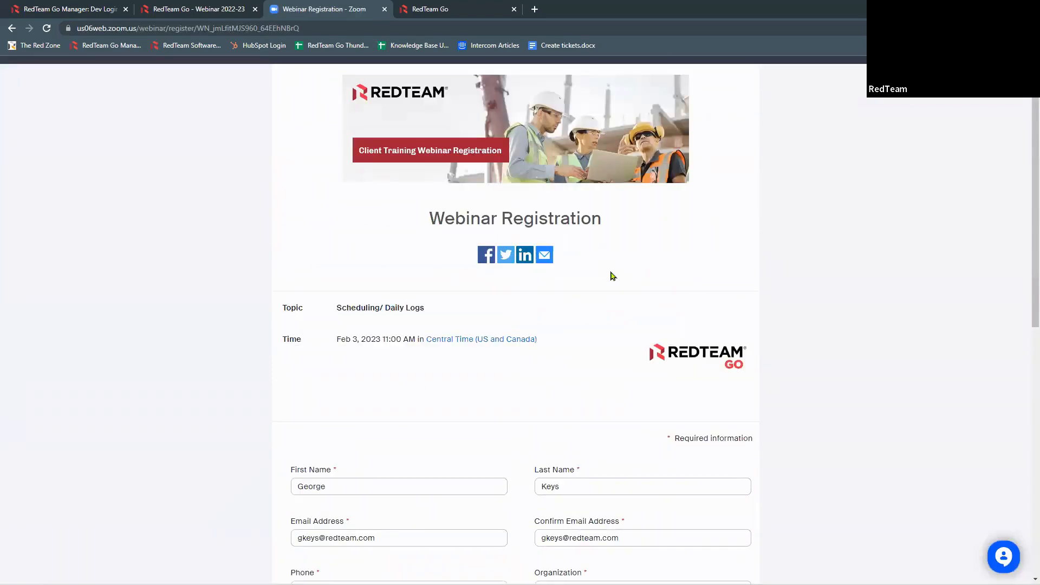